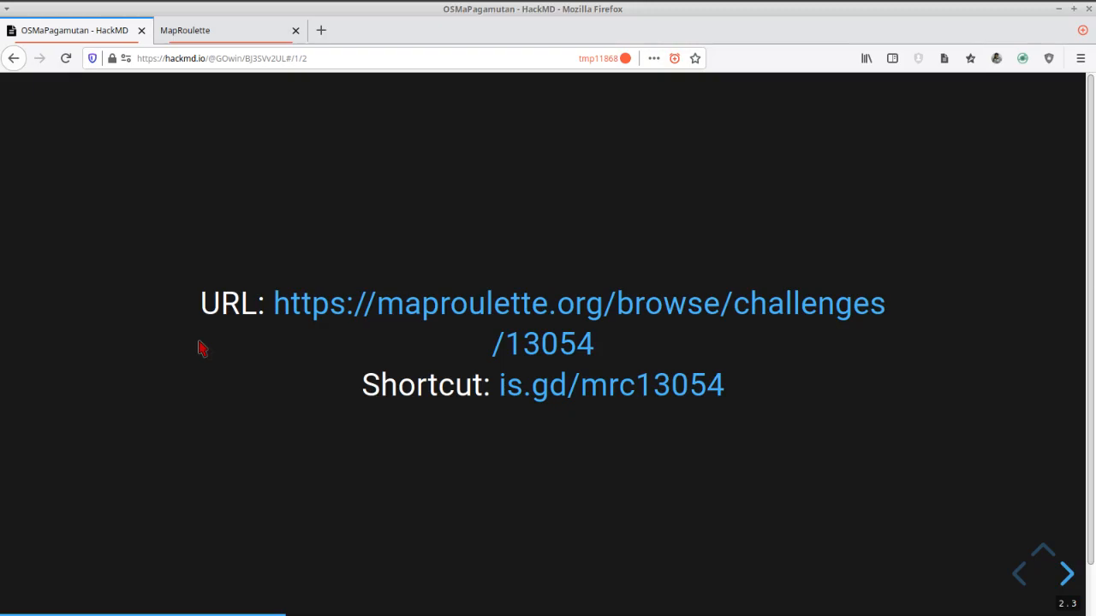
Open MapRoulette challenge 13054 from its shortcut link and sign in through OpenStreetMap with the account username and password, granting the requested access.
left_click(548, 395)
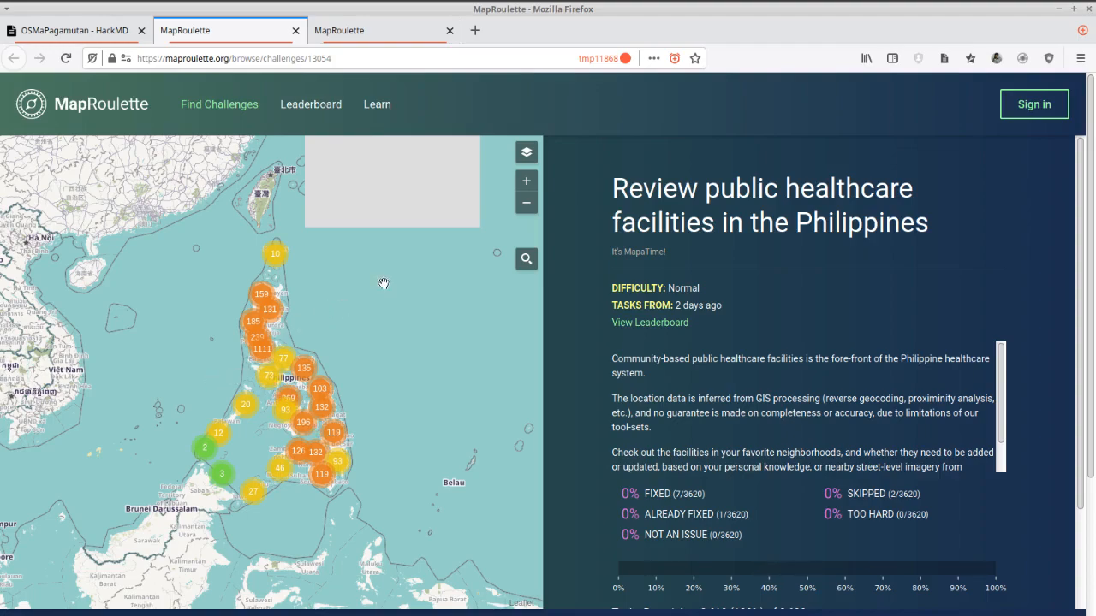
left_click(1032, 105)
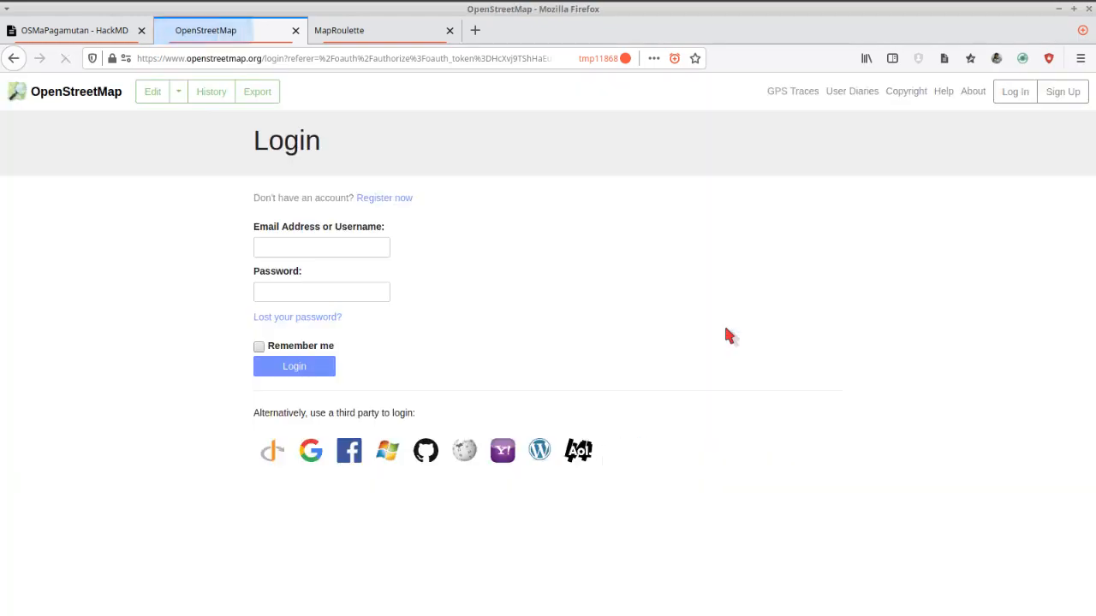
left_click(364, 246)
left_click(339, 272)
left_click(294, 367)
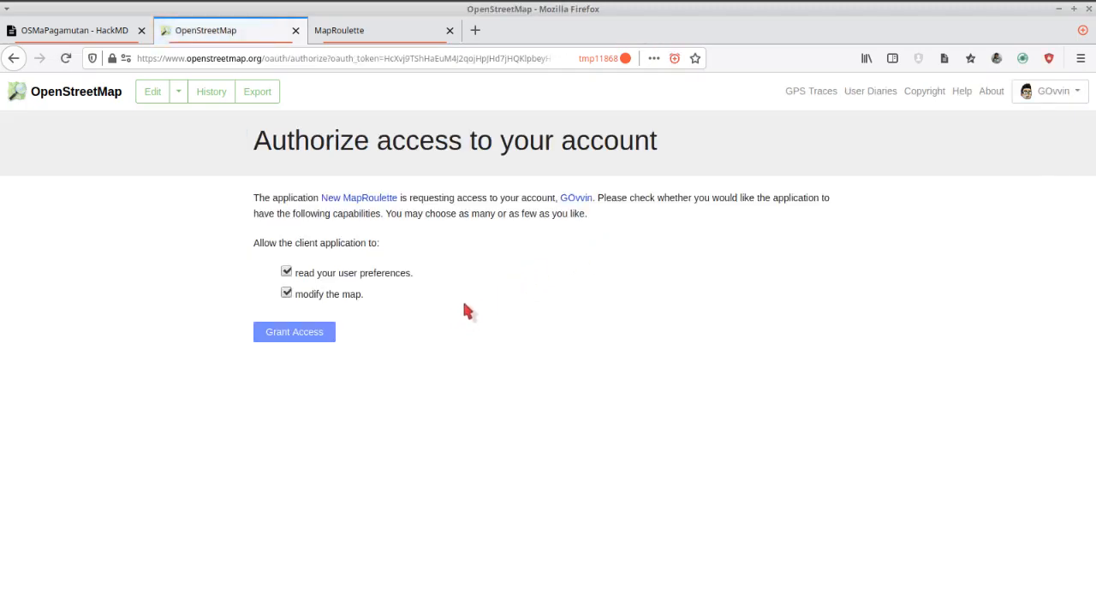
left_click(300, 335)
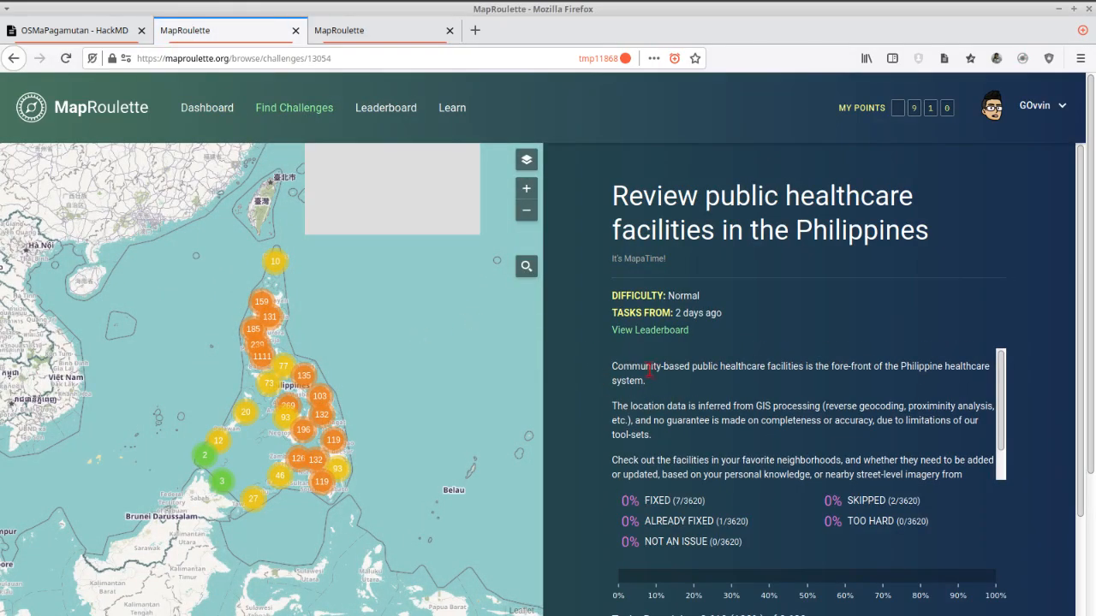
Search the challenge map for "nasugbu, batangas" and go to the Nasugbu, Batangas, Calabarzon result.
scroll(588, 442, "down", 2)
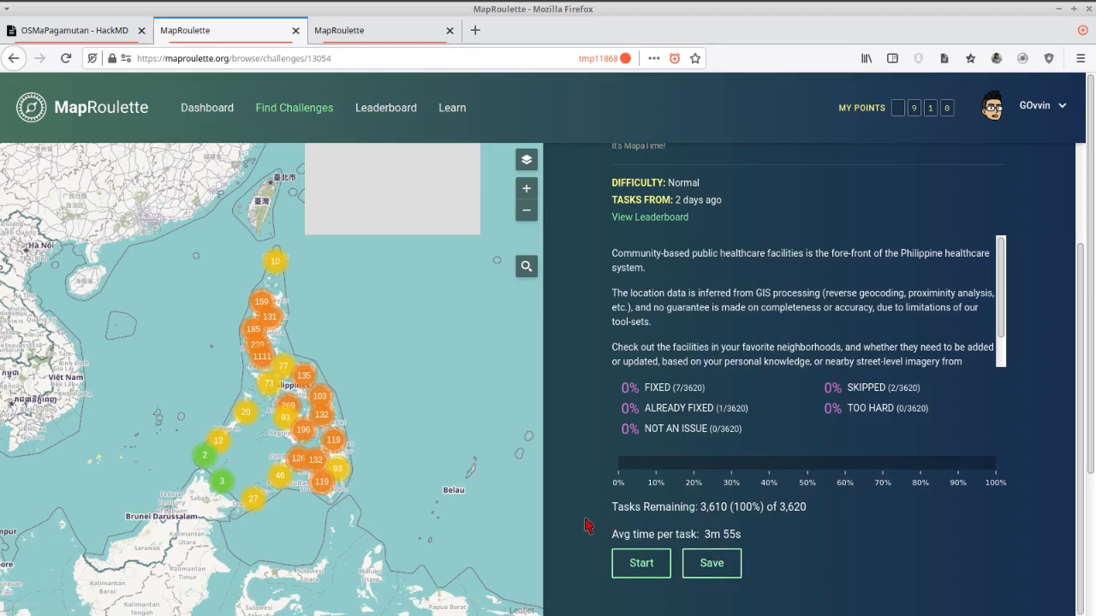
scroll(586, 528, "up", 3)
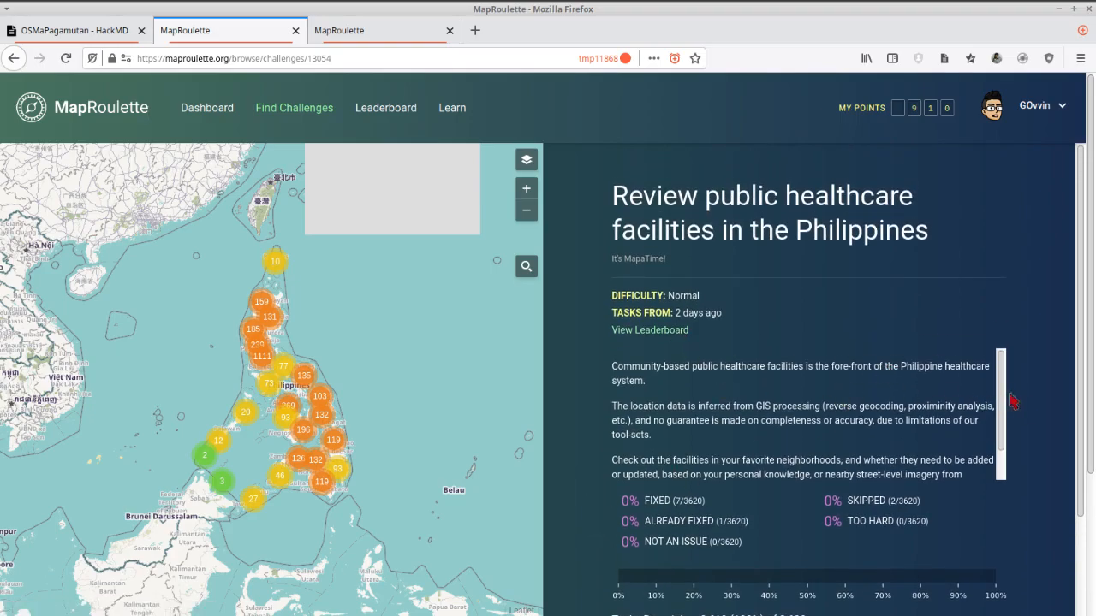
mouse_move(1003, 397)
left_mouse_down()
mouse_move(1010, 430)
mouse_move(1003, 383)
left_mouse_up()
left_click(527, 266)
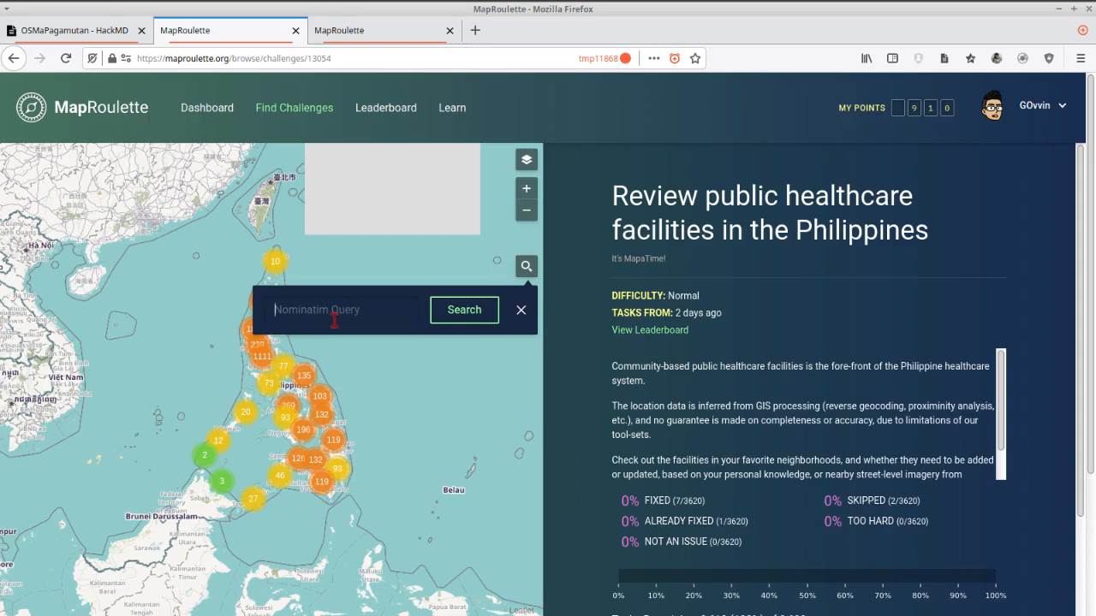
type("nasugbu, batangas")
key("Return")
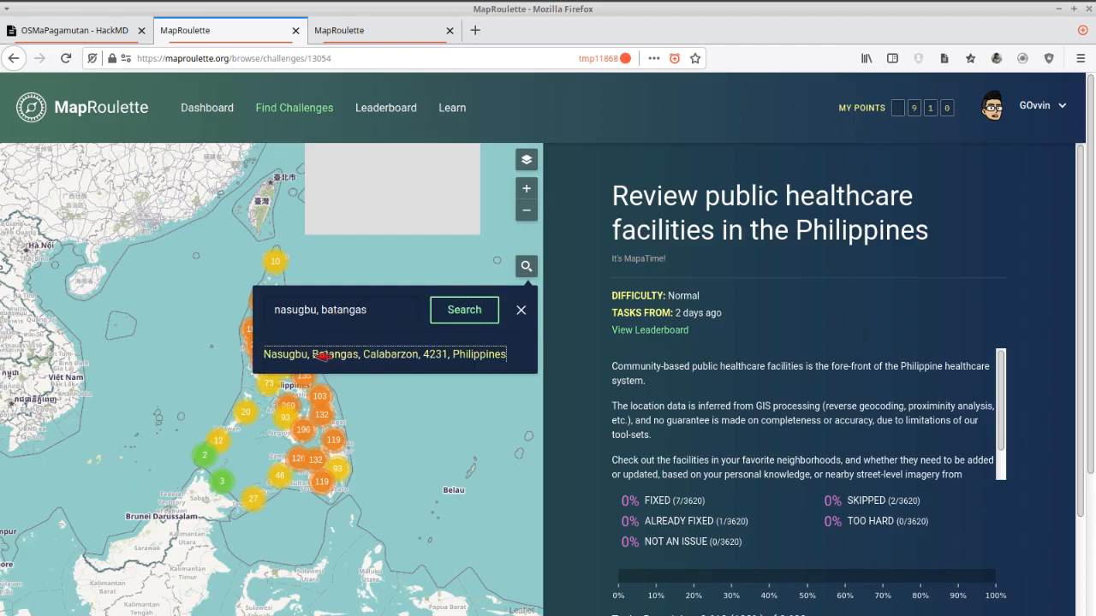
left_click(318, 355)
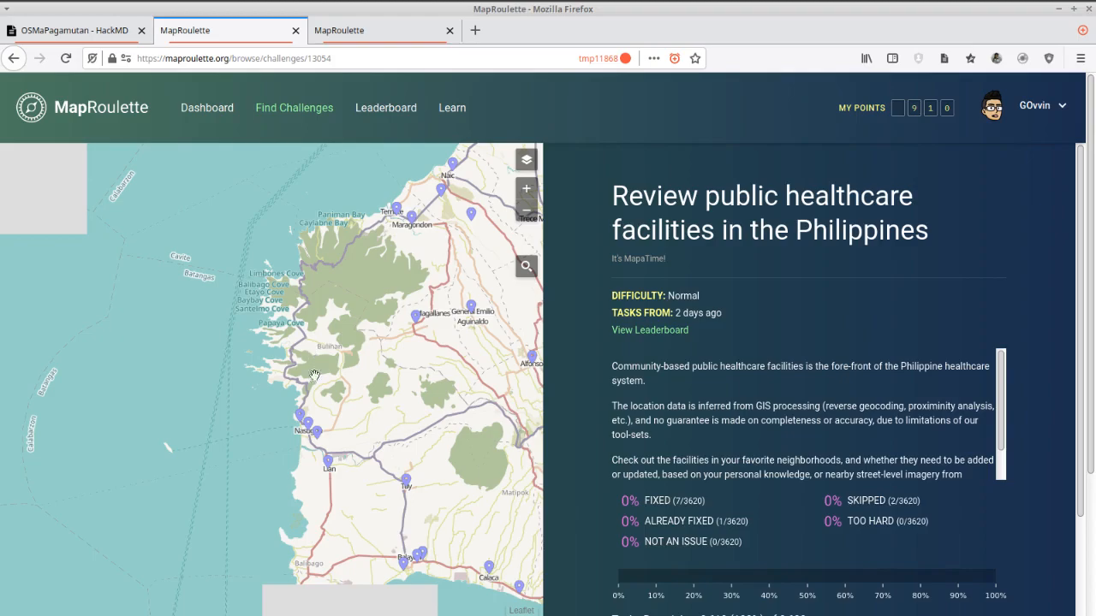
Open the task marked near the shore in Wawa, Nasugbu, just northwest of Wawa Elementary School.
scroll(295, 445, "up", 1)
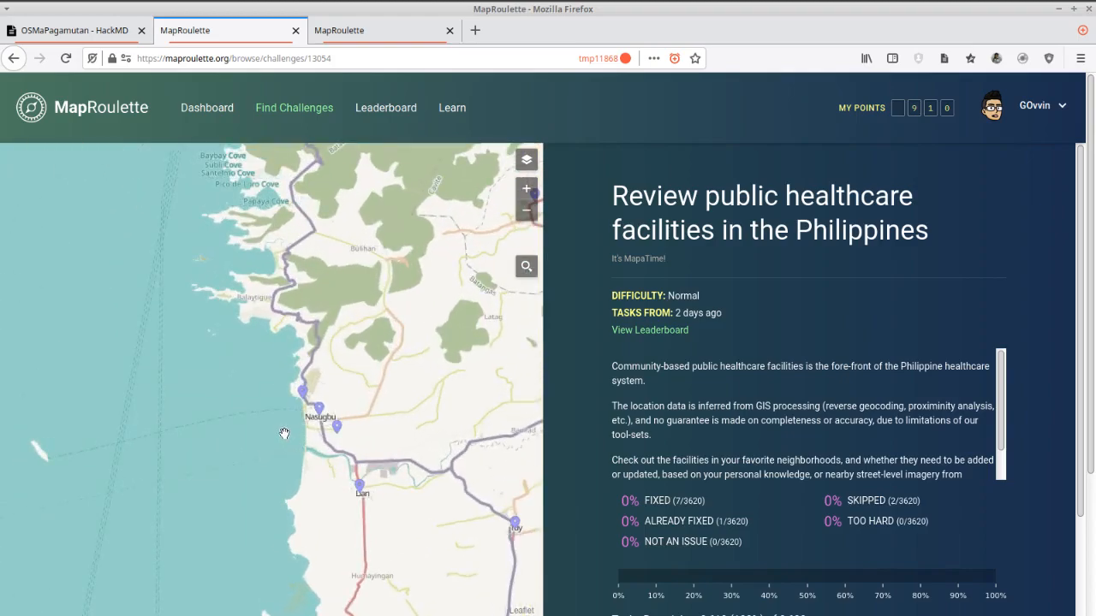
scroll(284, 434, "up", 1)
scroll(331, 358, "up", 2)
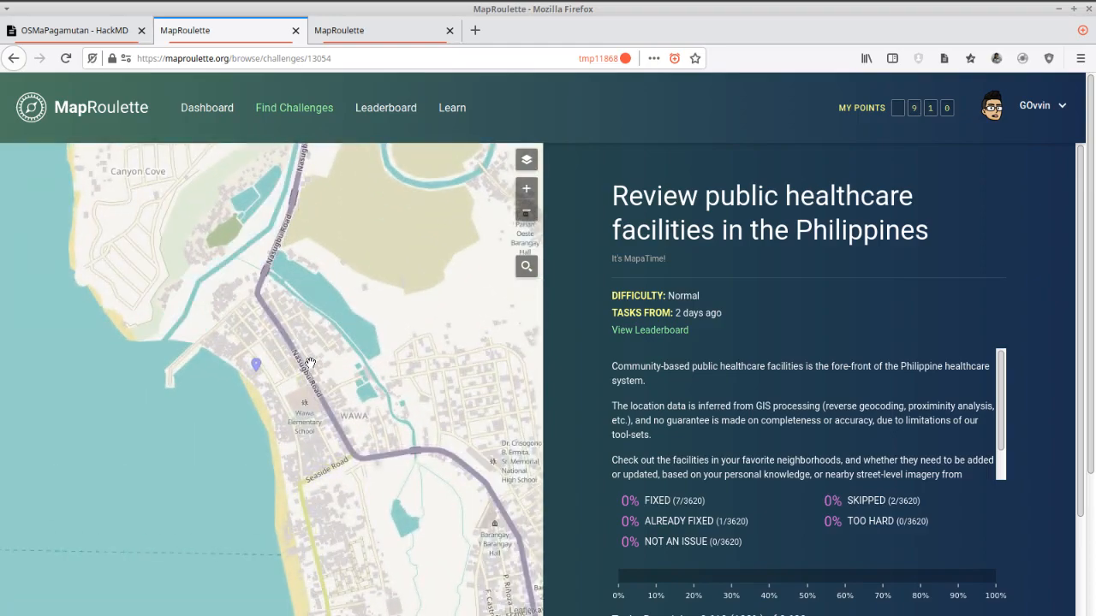
left_click_drag(345, 366, 252, 367)
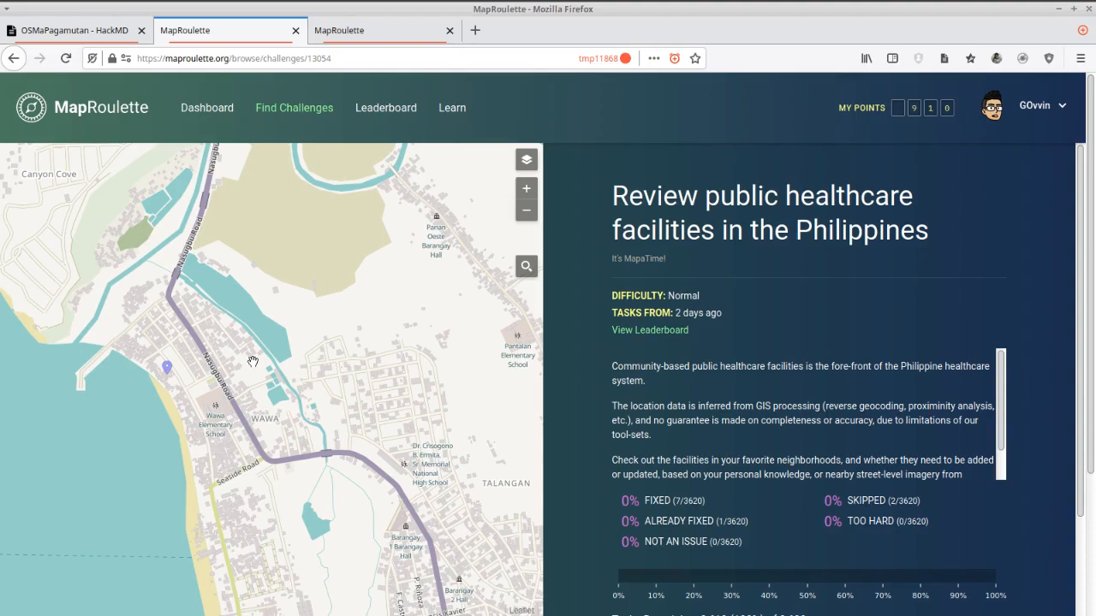
left_click(169, 367)
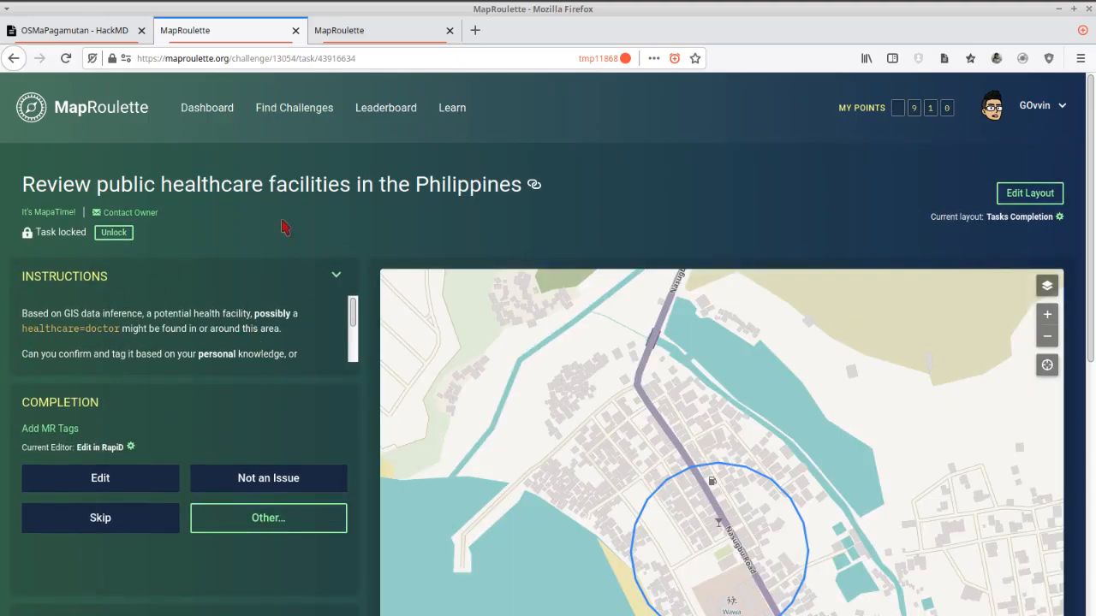
Show the Mapillary layer over the task circle, checking OpenStreetCam coverage as well but leaving that layer off.
scroll(284, 231, "down", 1)
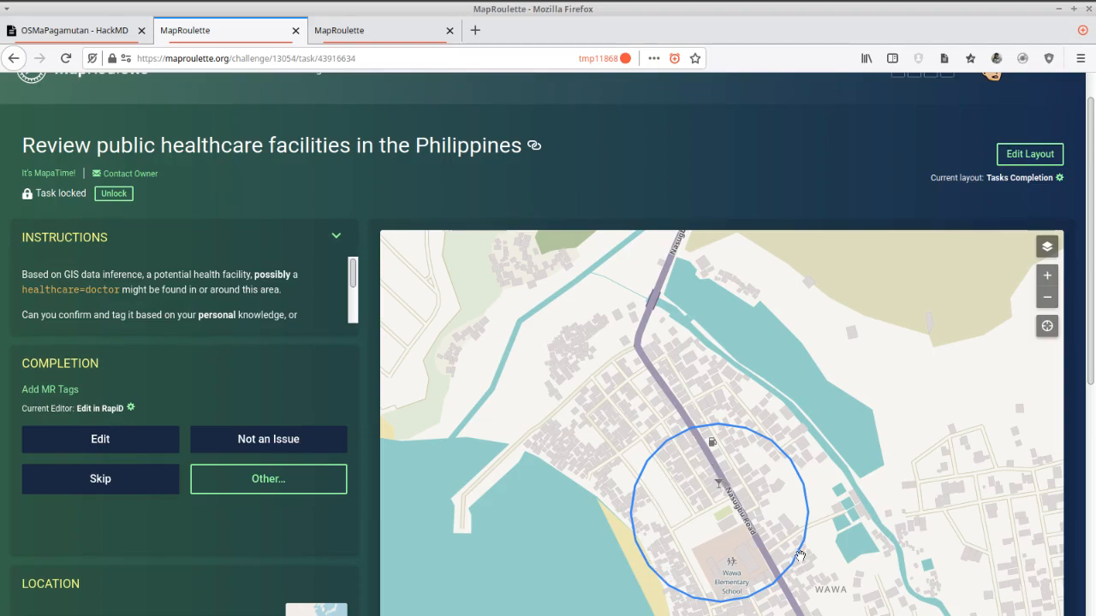
left_click_drag(750, 536, 709, 435)
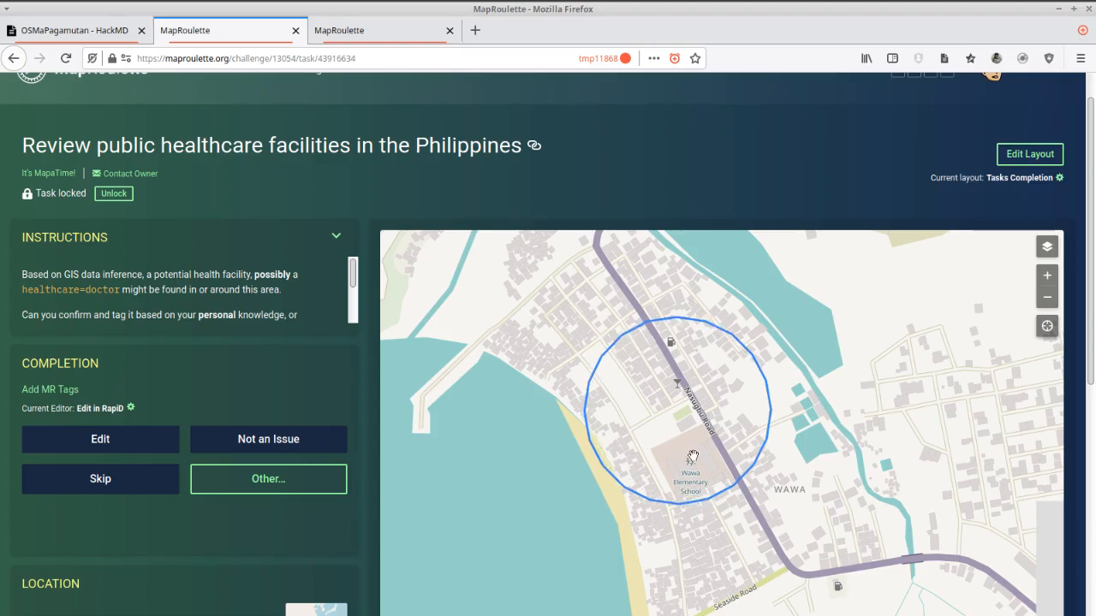
scroll(695, 454, "up", 2)
left_click_drag(676, 436, 689, 463)
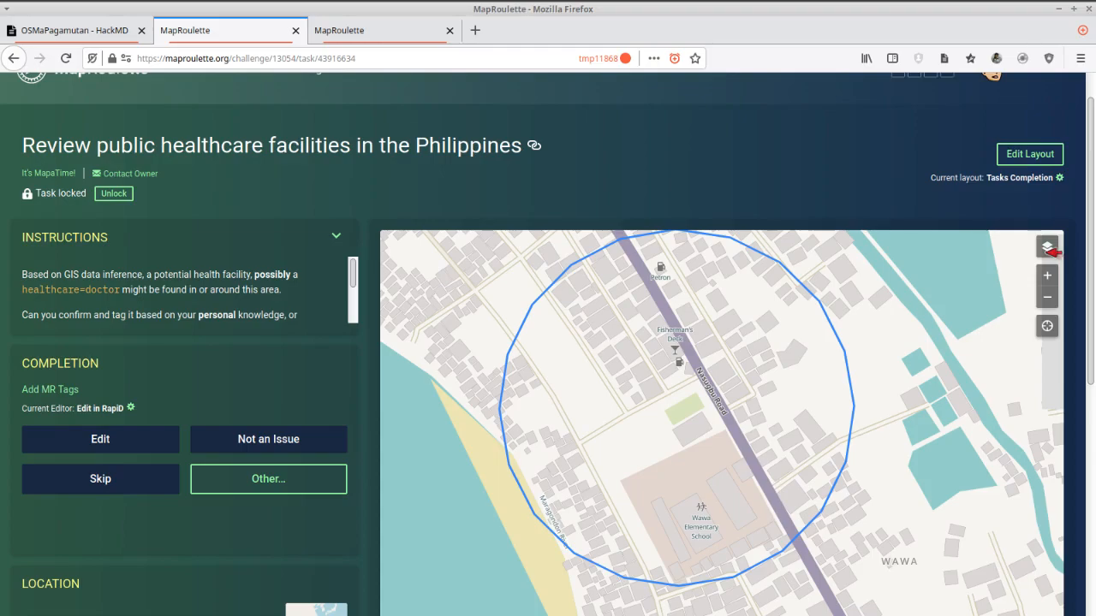
left_click(1047, 247)
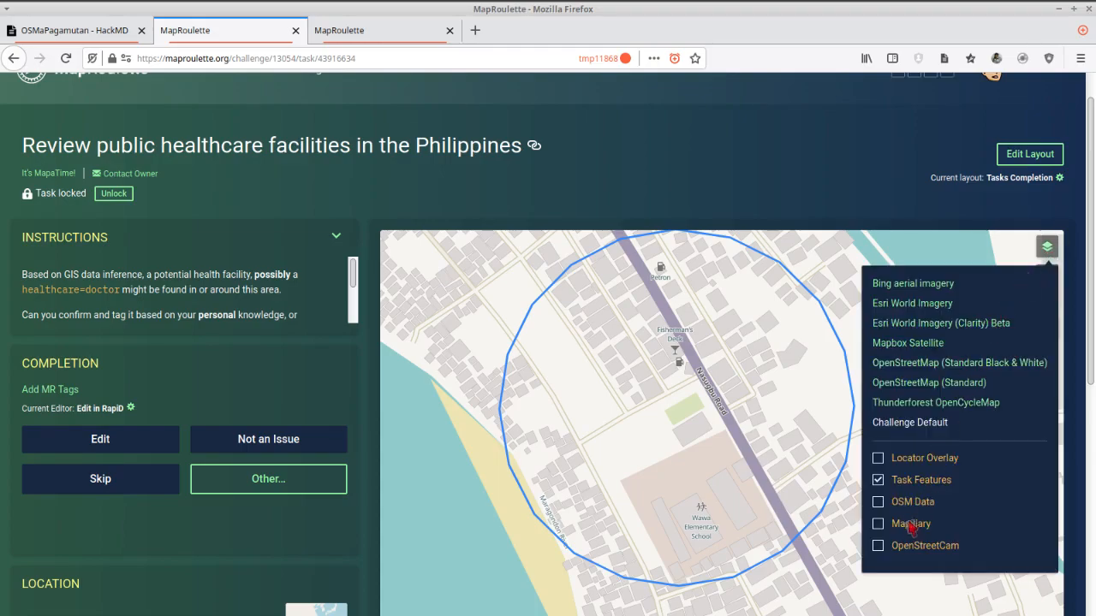
left_click(879, 523)
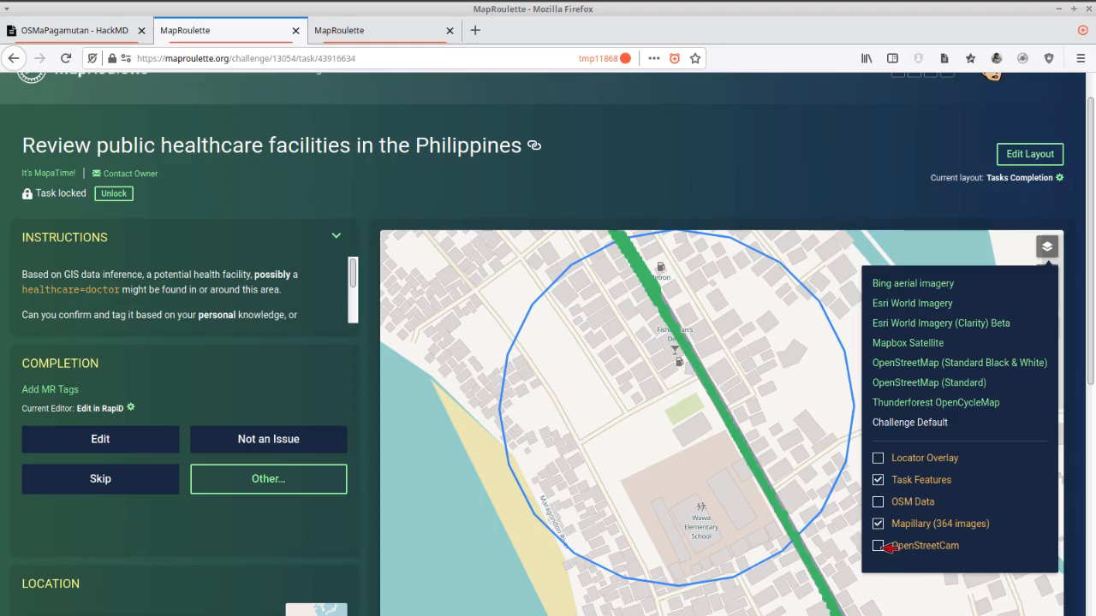
left_click(879, 546)
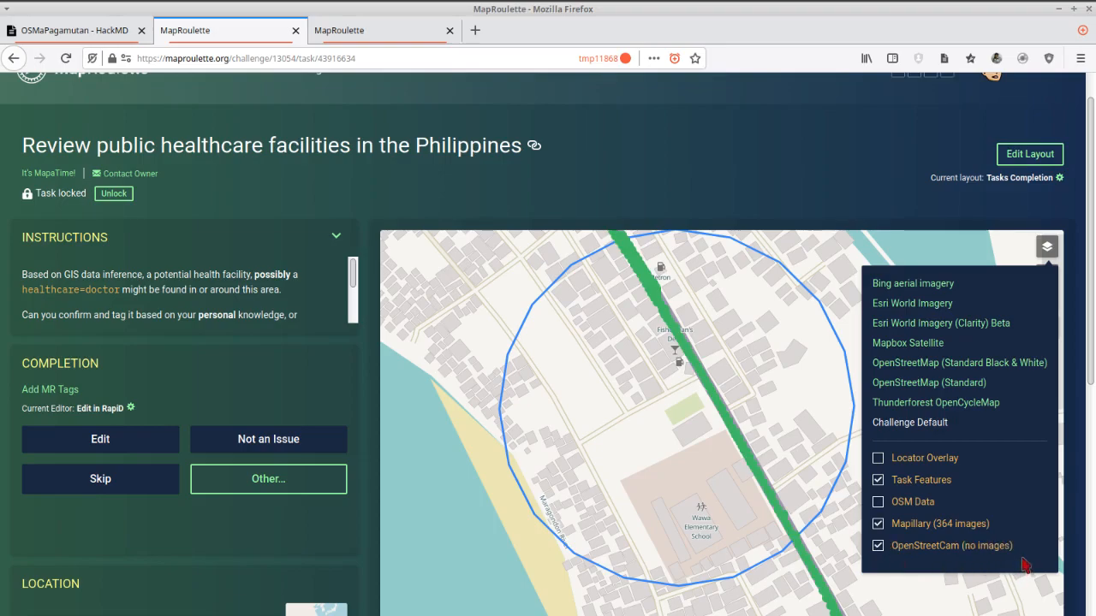
left_click(879, 549)
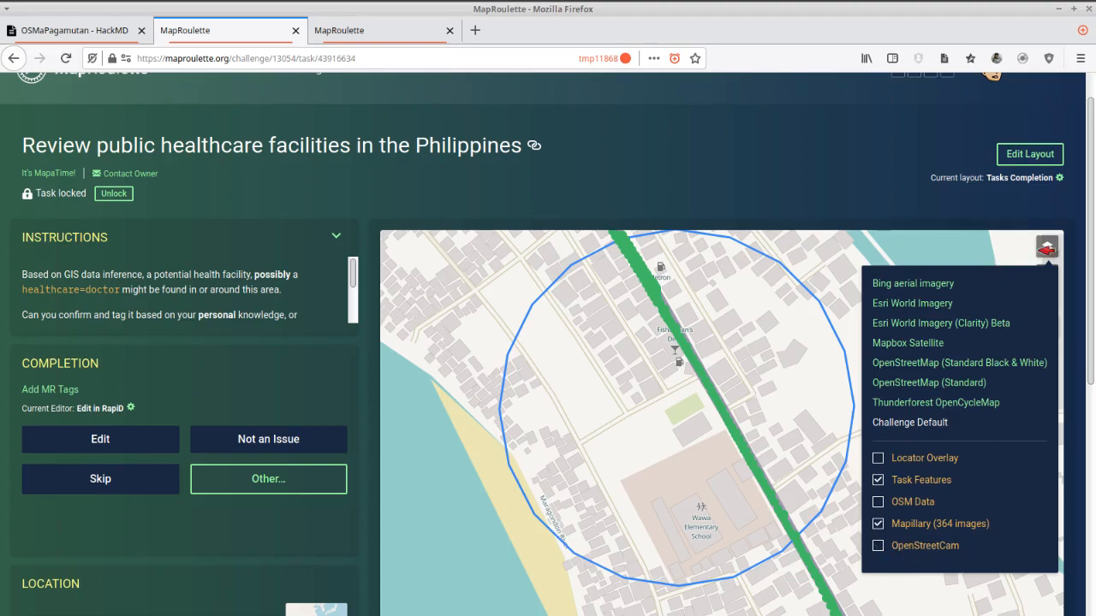
left_click(1046, 247)
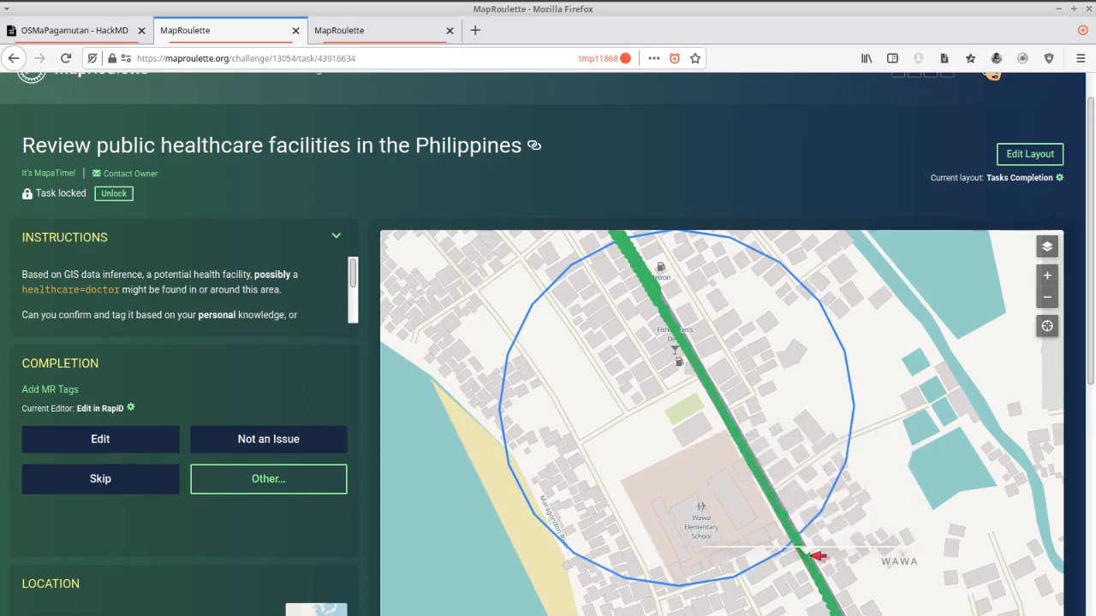
Examine the Mapillary street photos along Nasugbu Road from the circle's southeast edge for a health facility, then close the viewer.
left_click(813, 561)
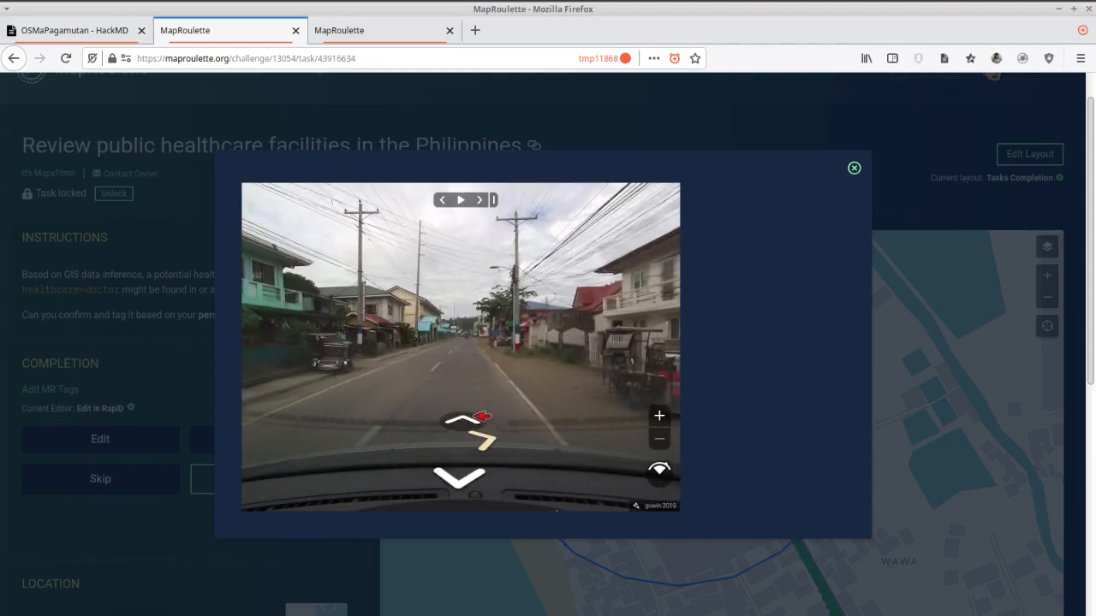
left_click(467, 422)
left_click(467, 423)
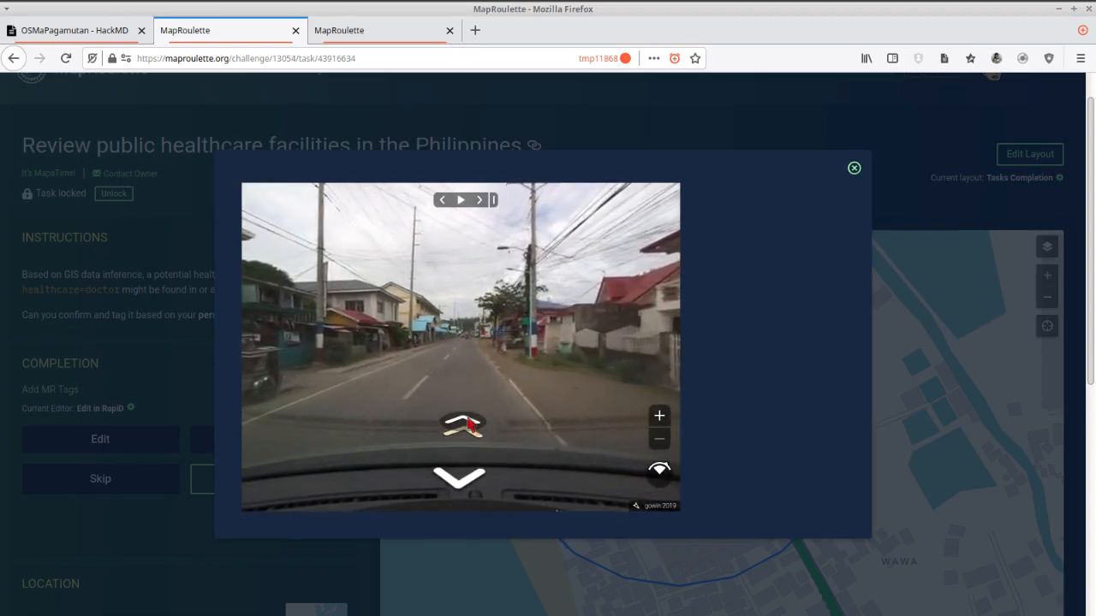
left_click(472, 420)
left_click(472, 420)
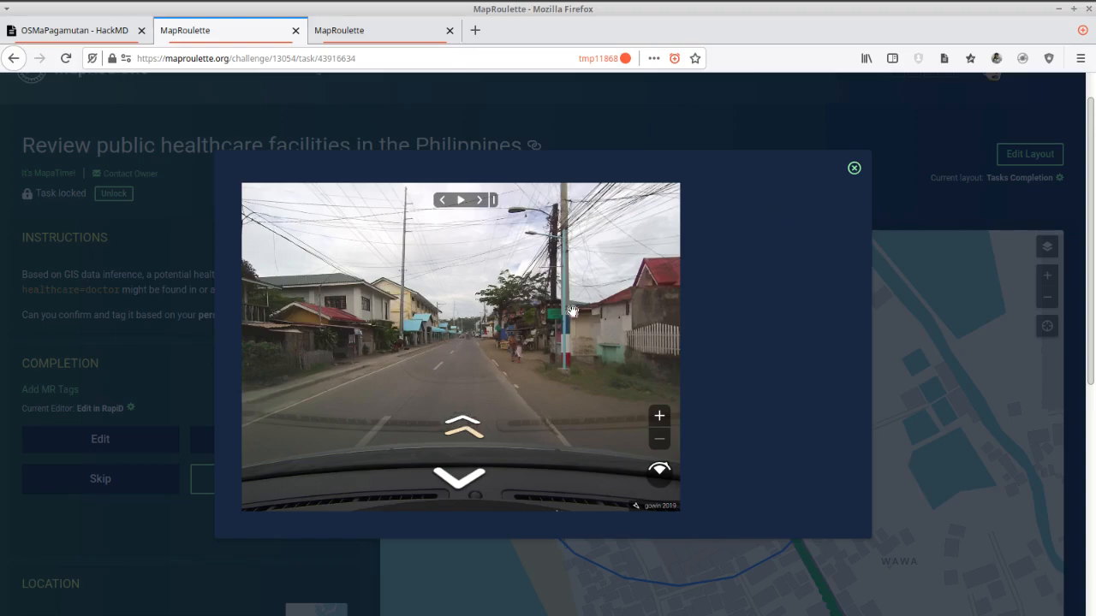
left_click(465, 418)
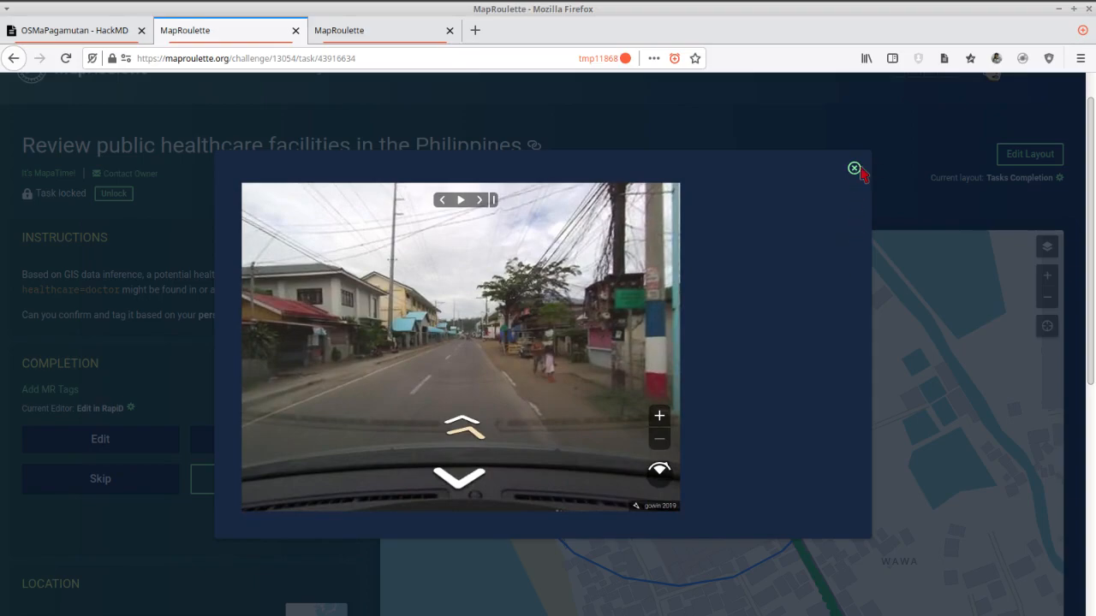
left_click(854, 168)
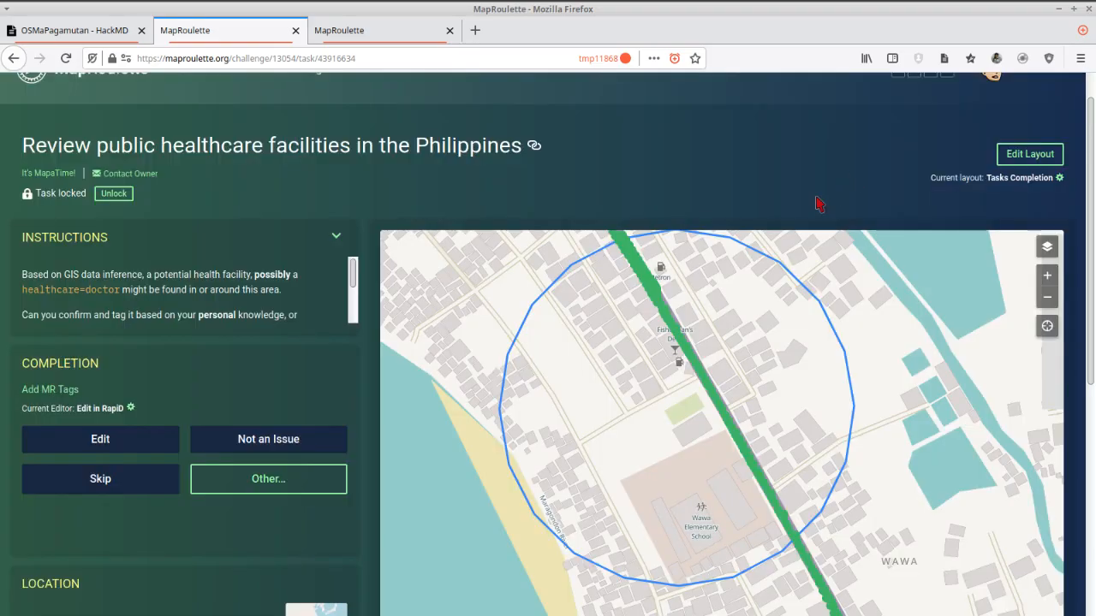
Start editing the task in the OpenStreetMap editor and discard the unsaved changes from the previous session.
left_click(106, 438)
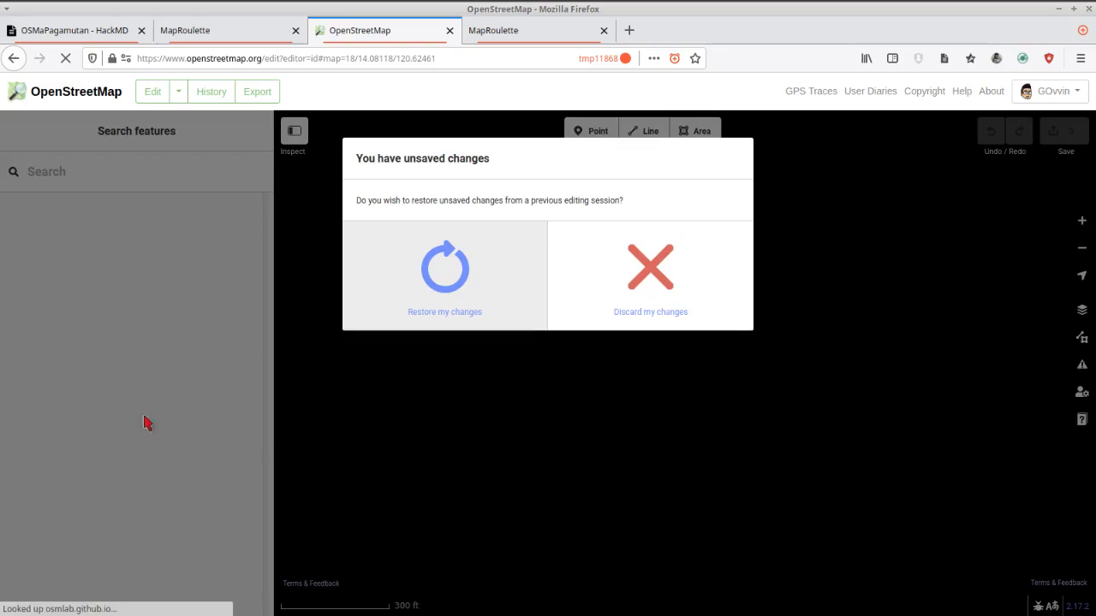
left_click(661, 274)
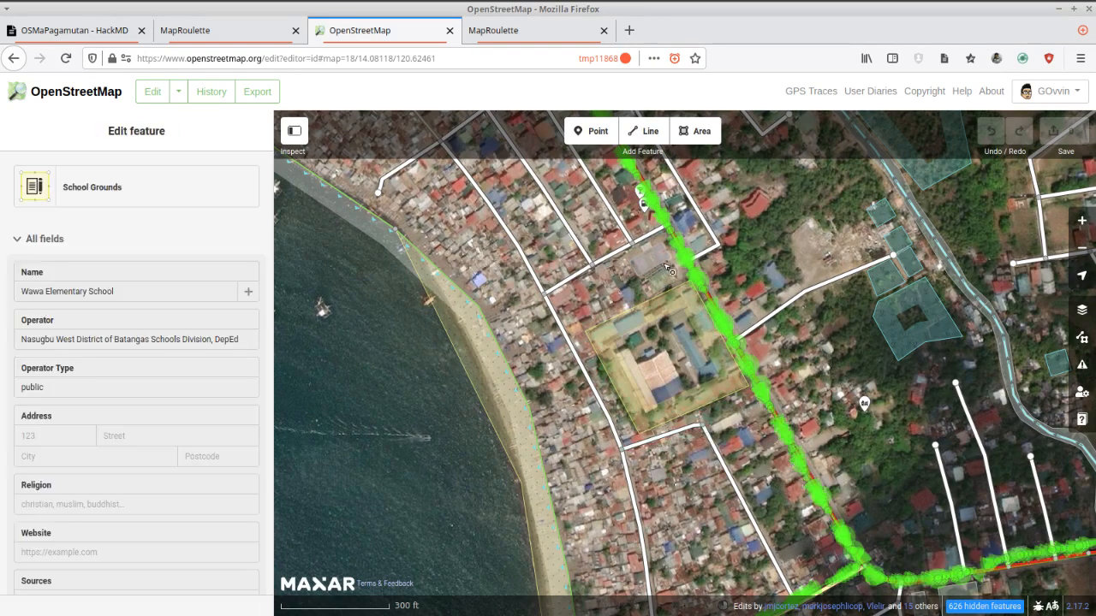
scroll(777, 399, "up", 3)
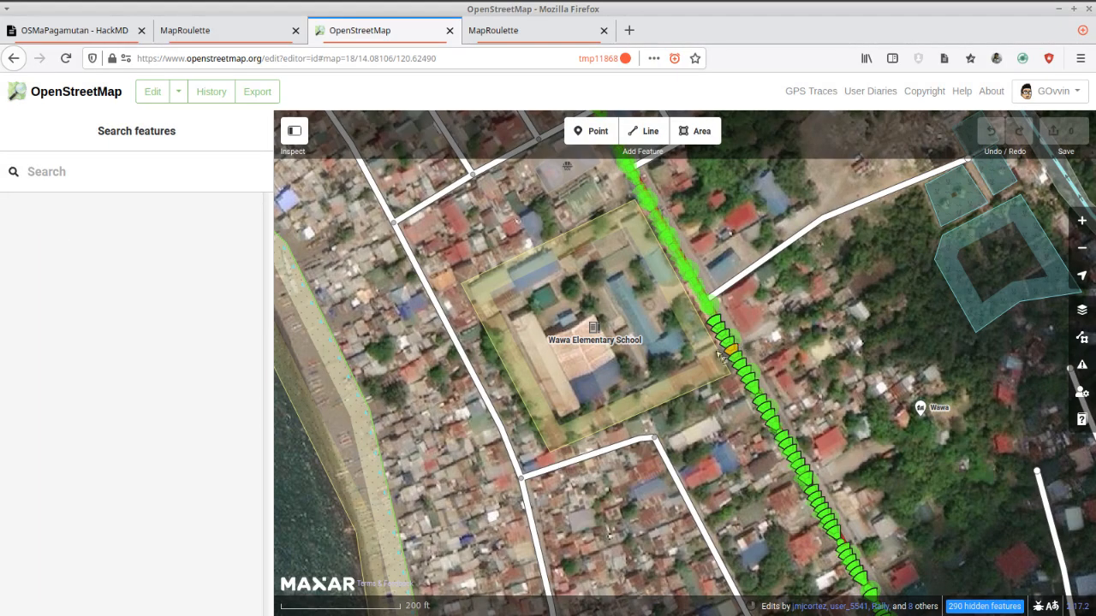
Check the task circle in MapRoulette again, close the duplicate challenge page and return to the OpenStreetMap editor.
left_click(219, 36)
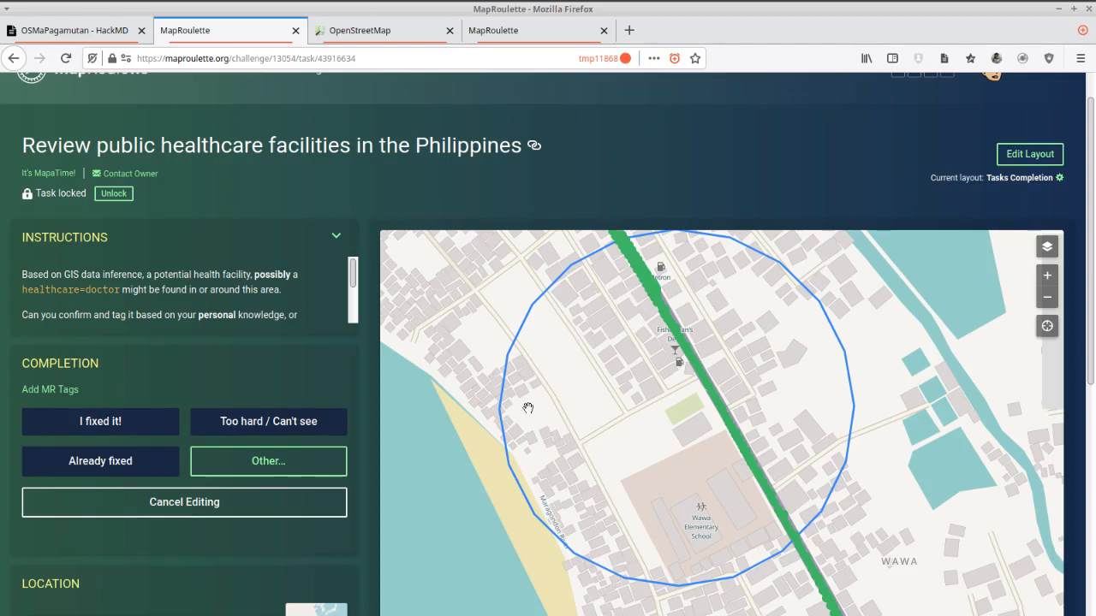
mouse_move(794, 555)
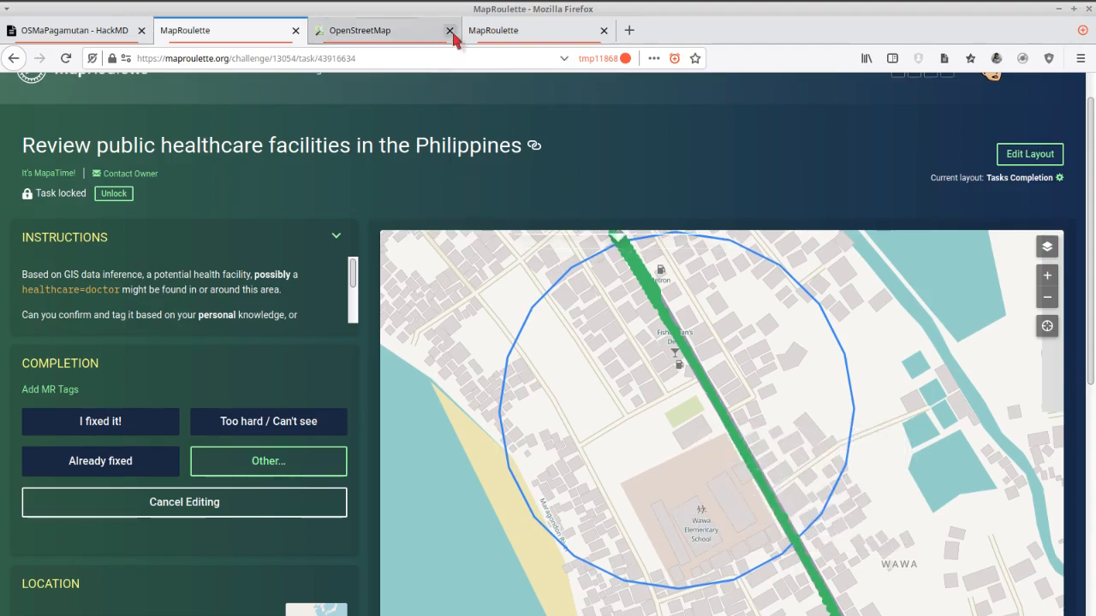
left_click(484, 35)
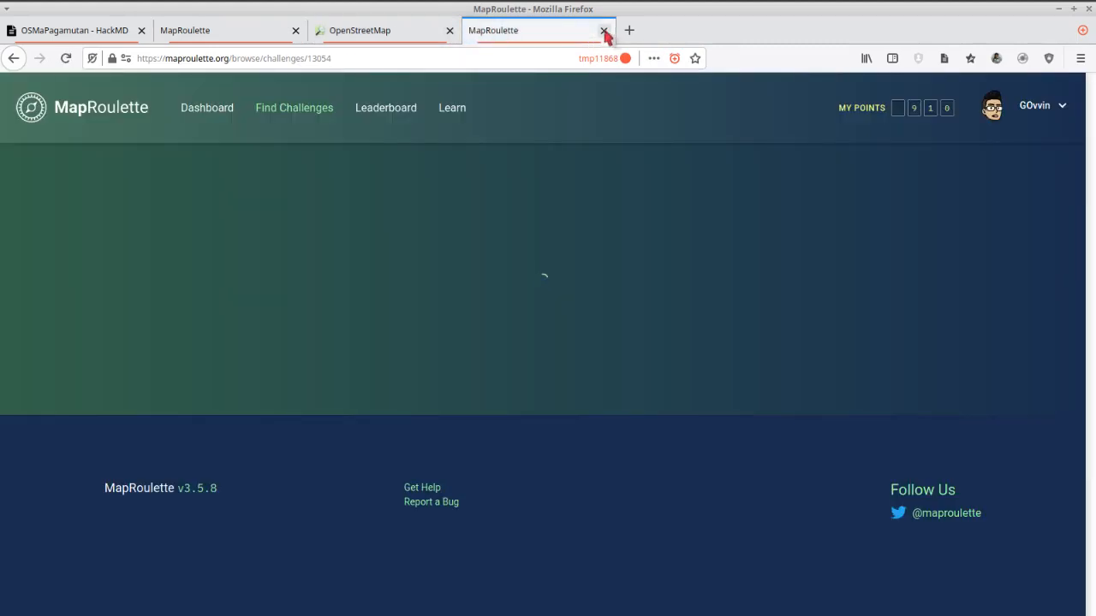
left_click(605, 32)
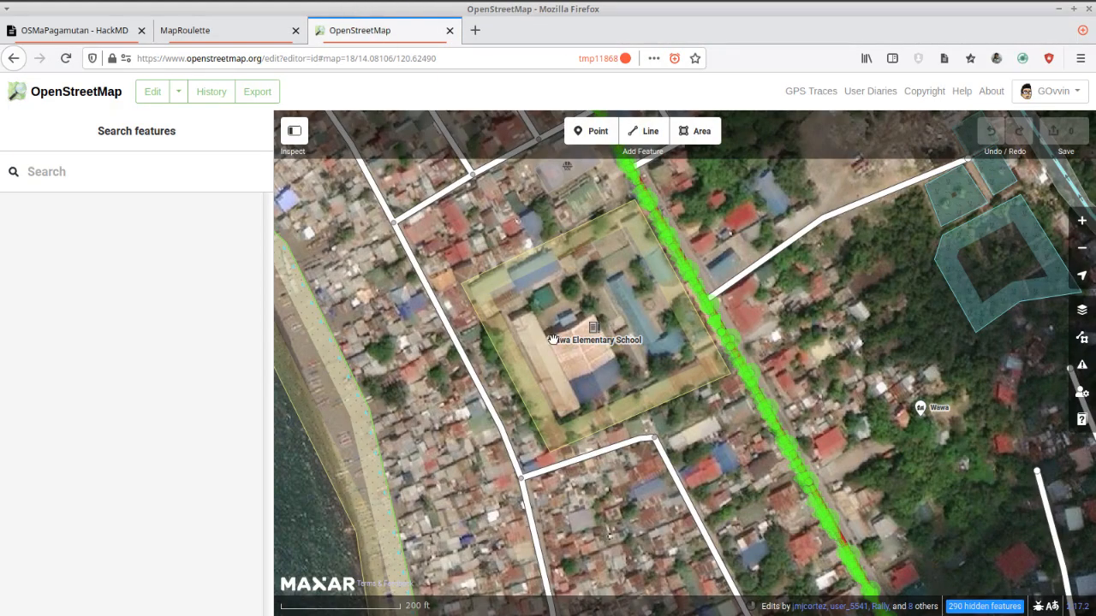
Compare the Bing aerial imagery with the Maxar Standard Imagery (Beta) around Wawa Elementary School, ending on the Maxar background.
scroll(741, 426, "up", 2)
left_click(758, 417)
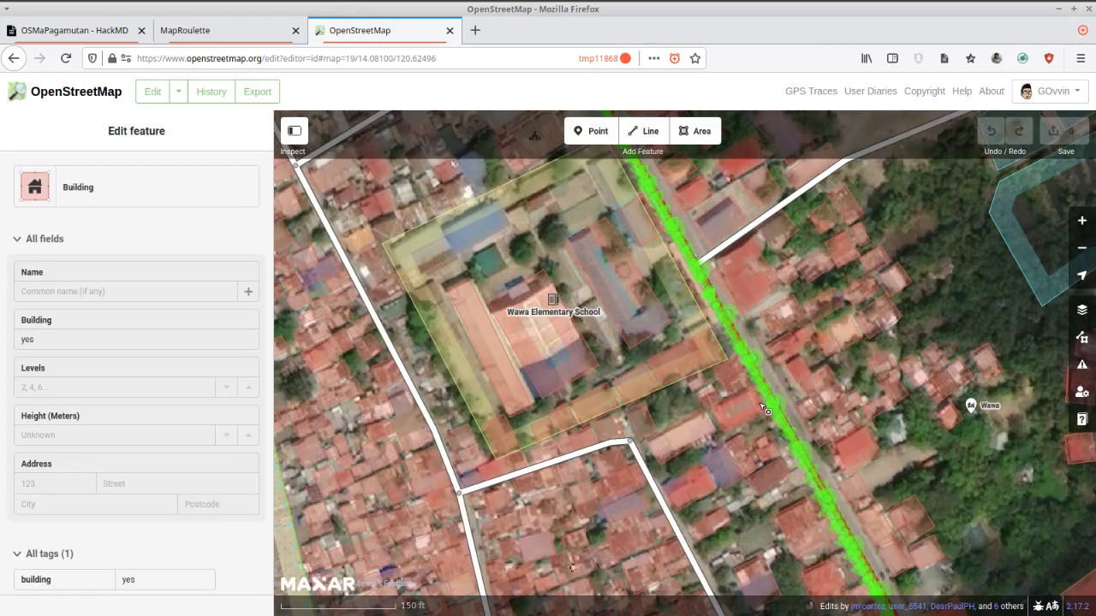
scroll(765, 410, "up", 3)
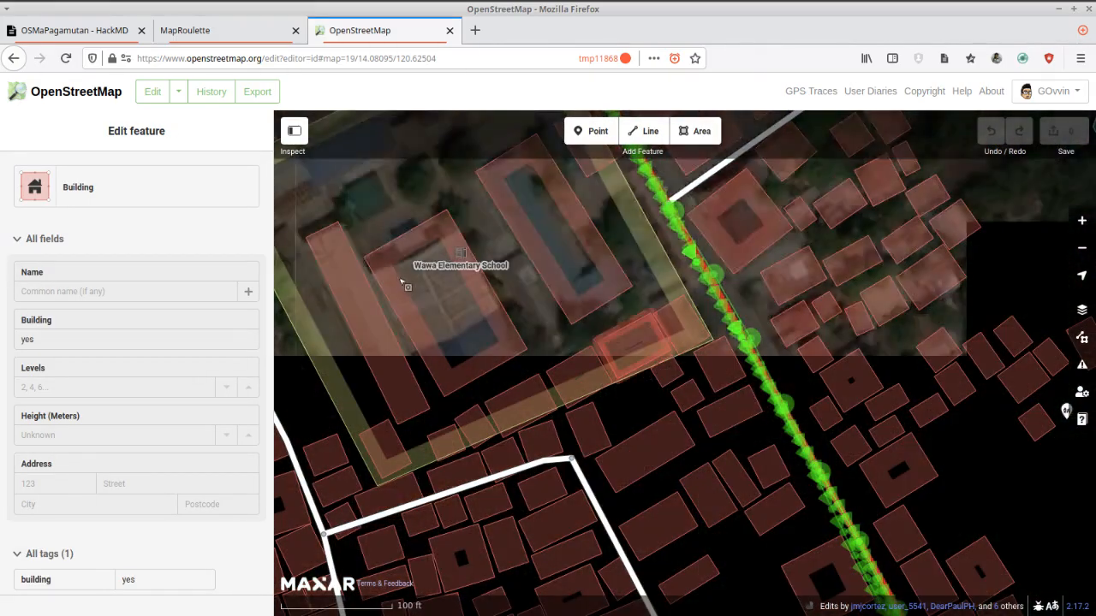
left_click(639, 350)
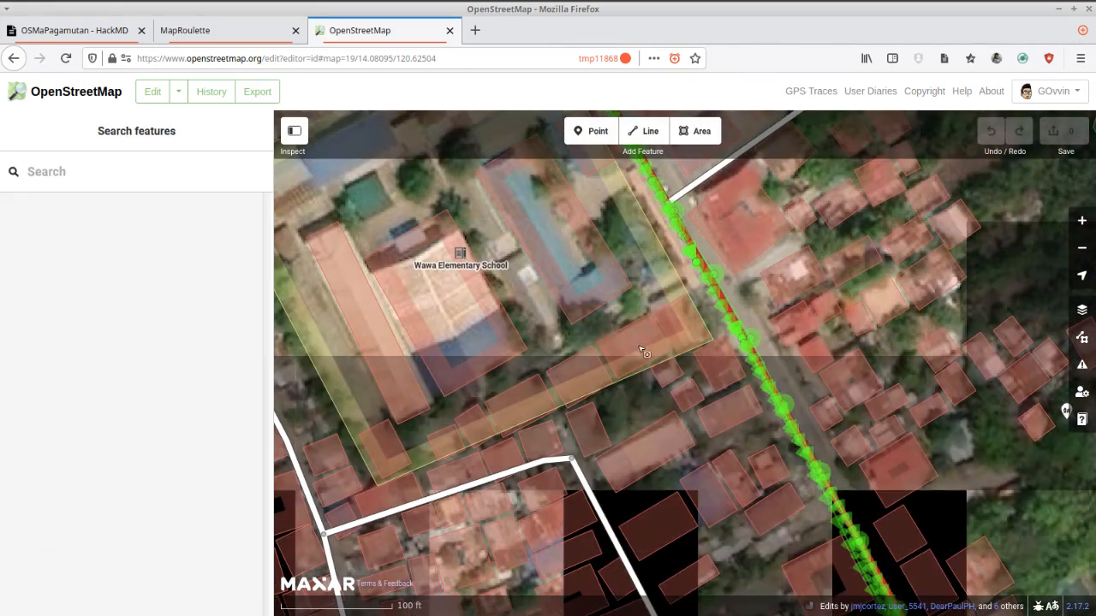
scroll(676, 424, "down", 1)
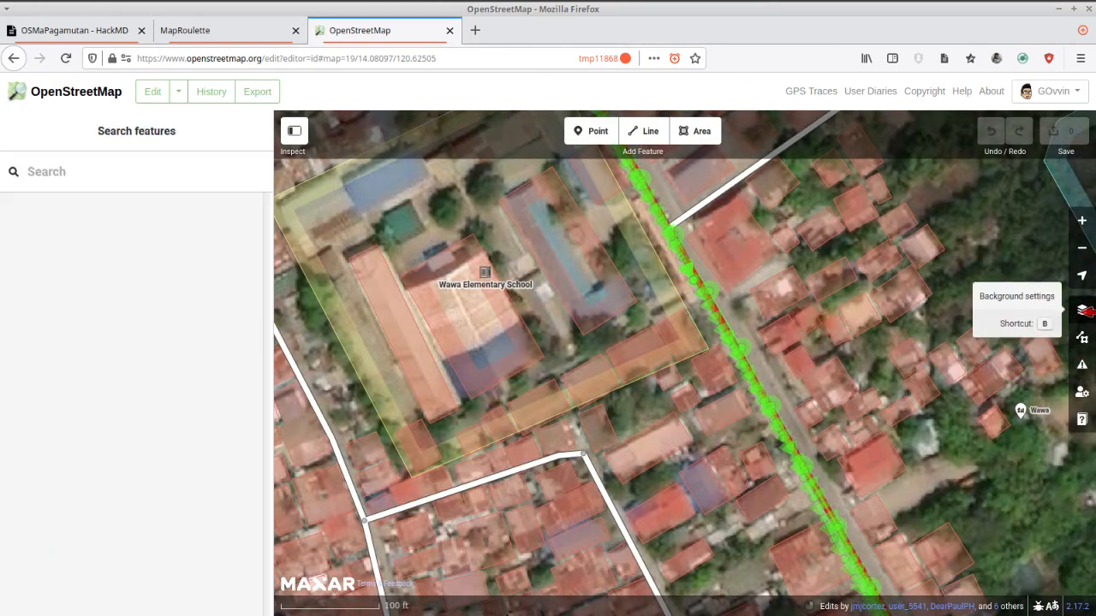
left_click(1082, 310)
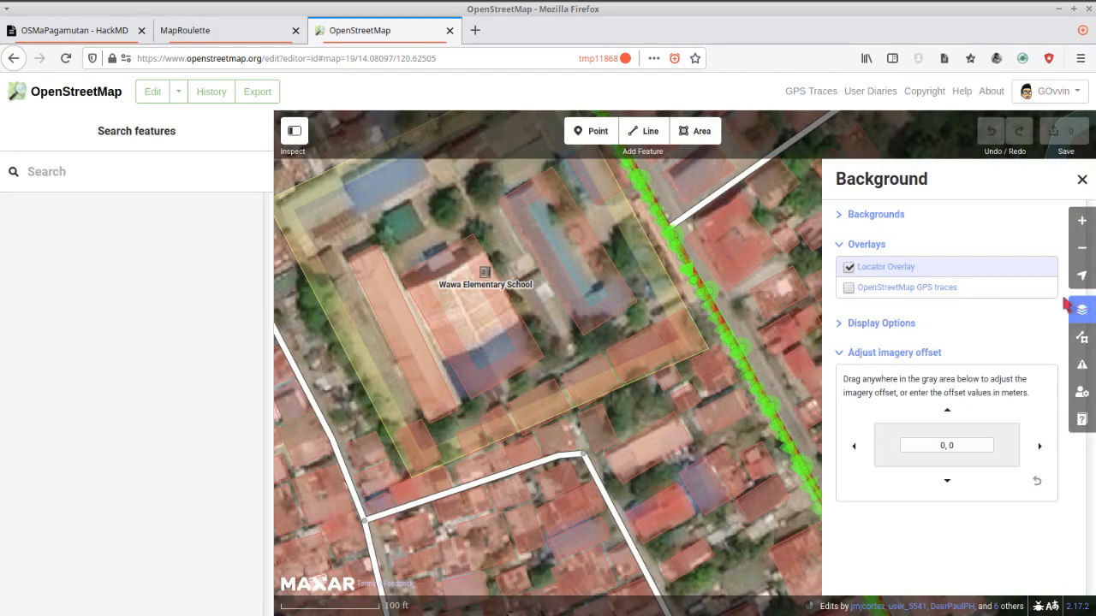
left_click(878, 216)
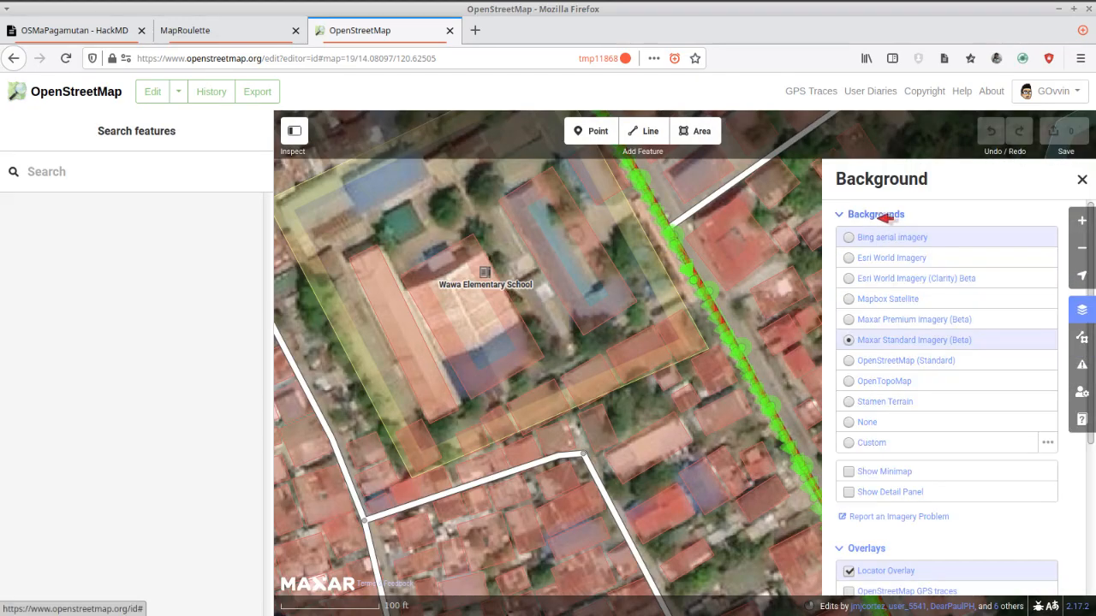
mouse_move(868, 339)
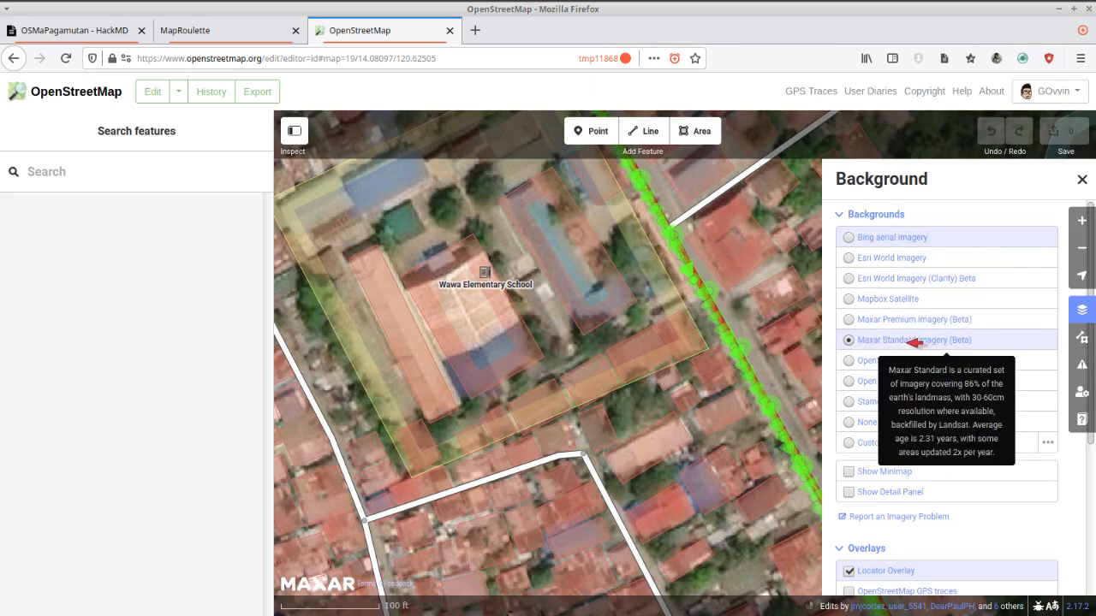
left_click(890, 240)
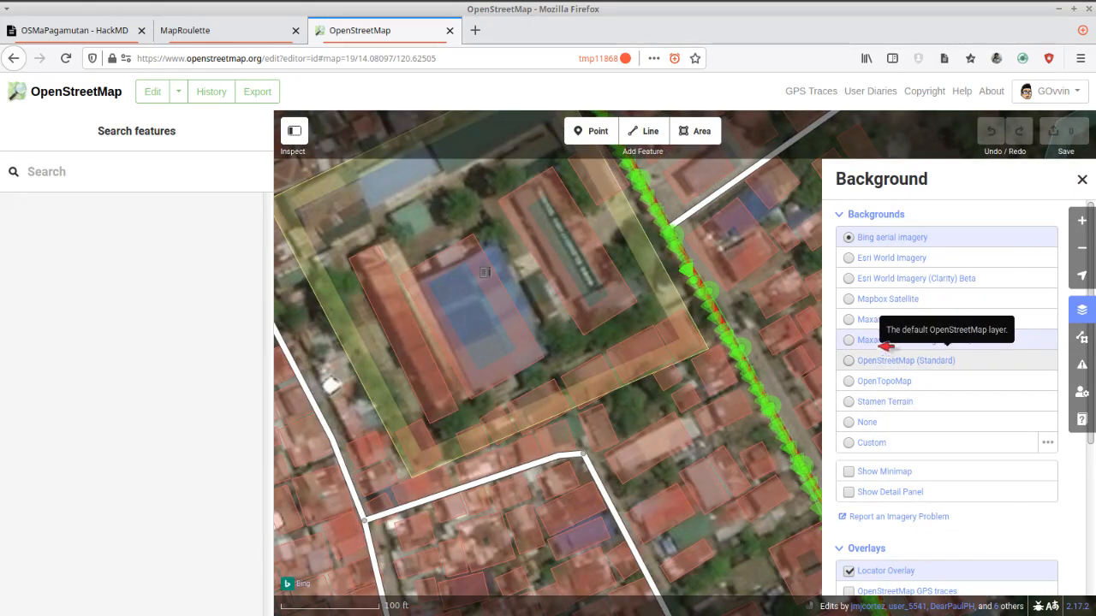
left_click(878, 340)
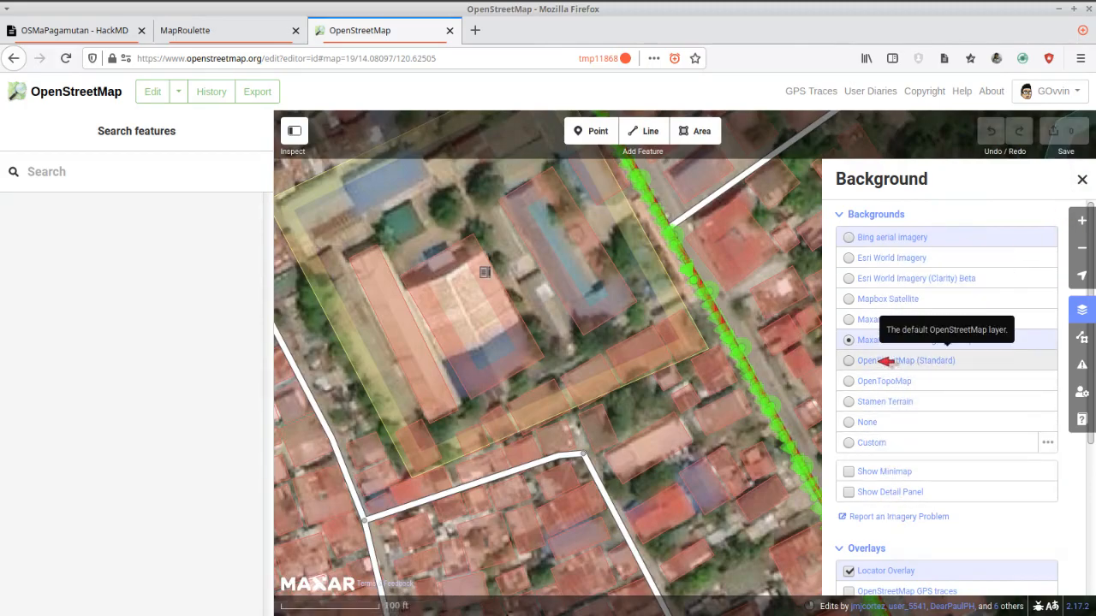
Set the background to OpenStreetMap (Standard) and examine the mapped features around Wawa Elementary School.
left_click(886, 360)
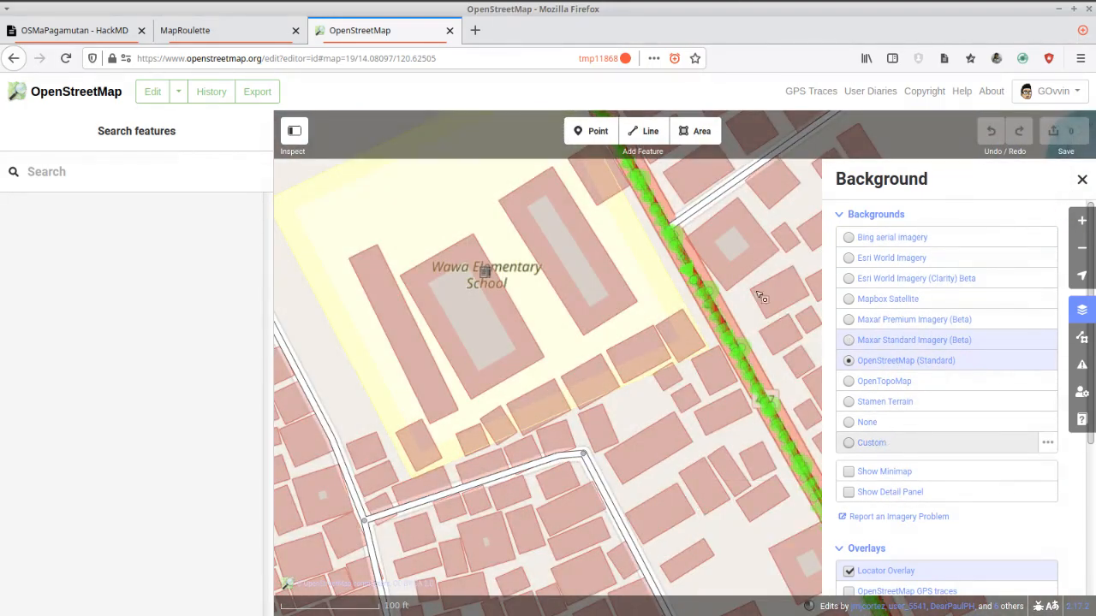
left_click(1082, 179)
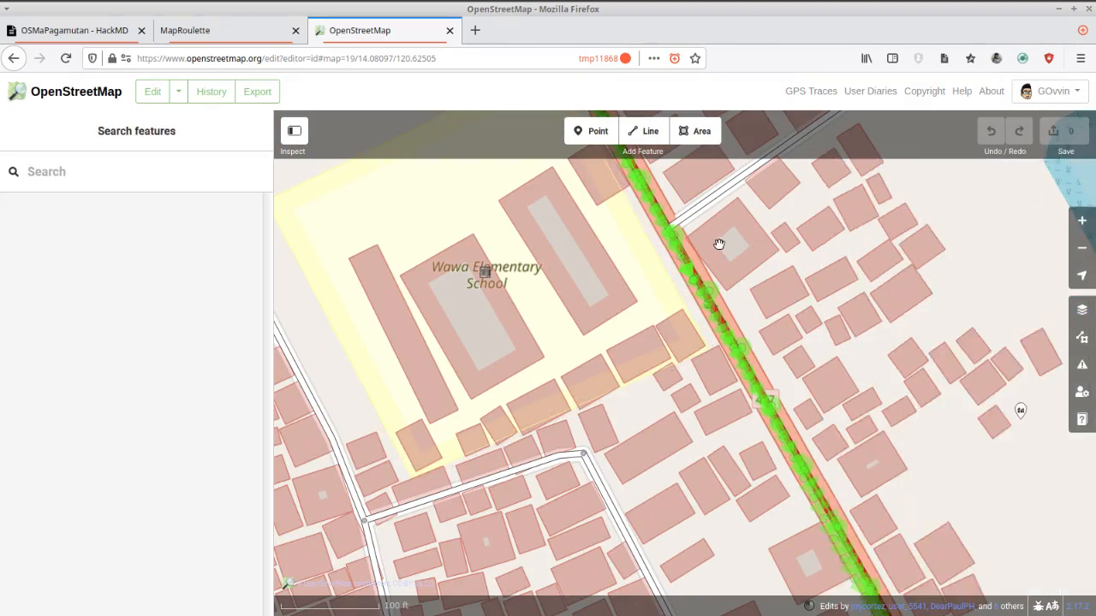
scroll(997, 239, "down", 2)
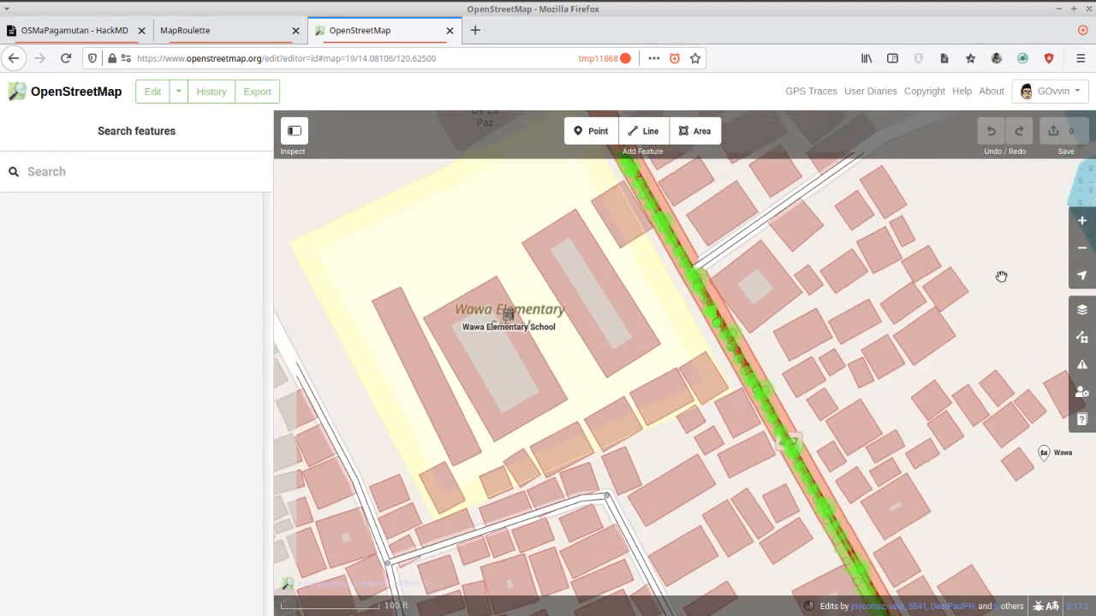
left_click(822, 338)
scroll(805, 338, "down", 2)
left_click(563, 228)
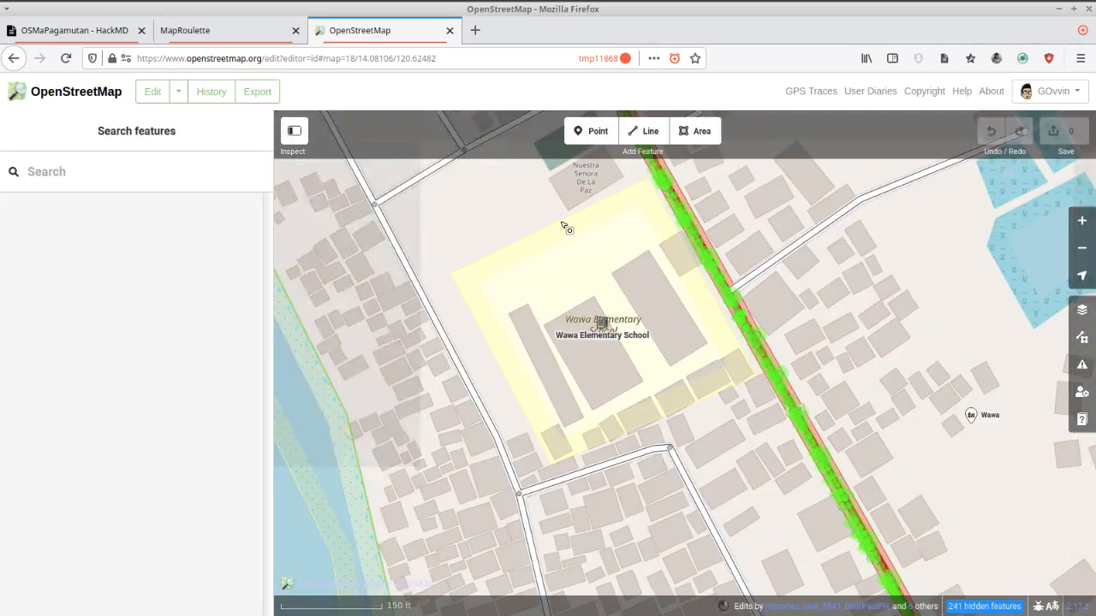
left_click_drag(506, 215, 499, 284)
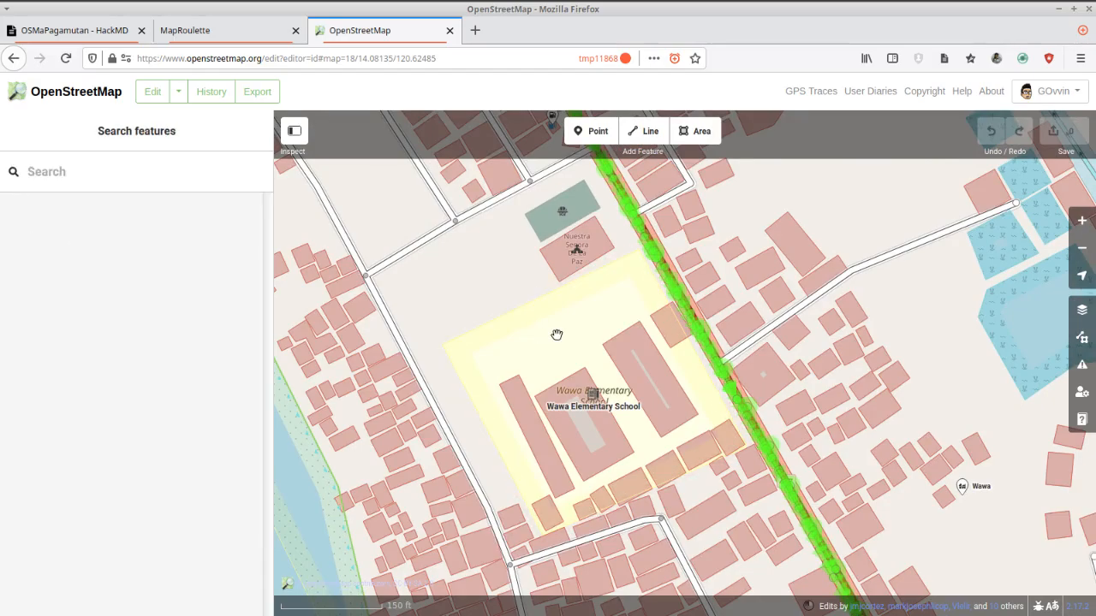
Switch back and forth between the OpenStreetMap (Standard) and Maxar backgrounds to compare the surroundings, ending on the Maxar imagery.
key("ctrl+b")
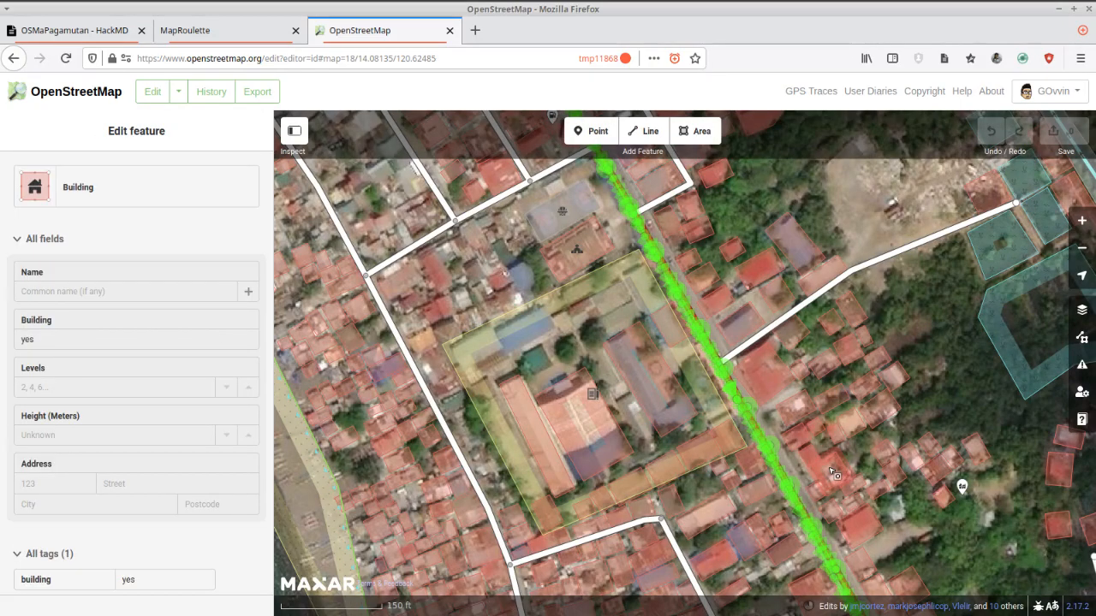
key("ctrl+b")
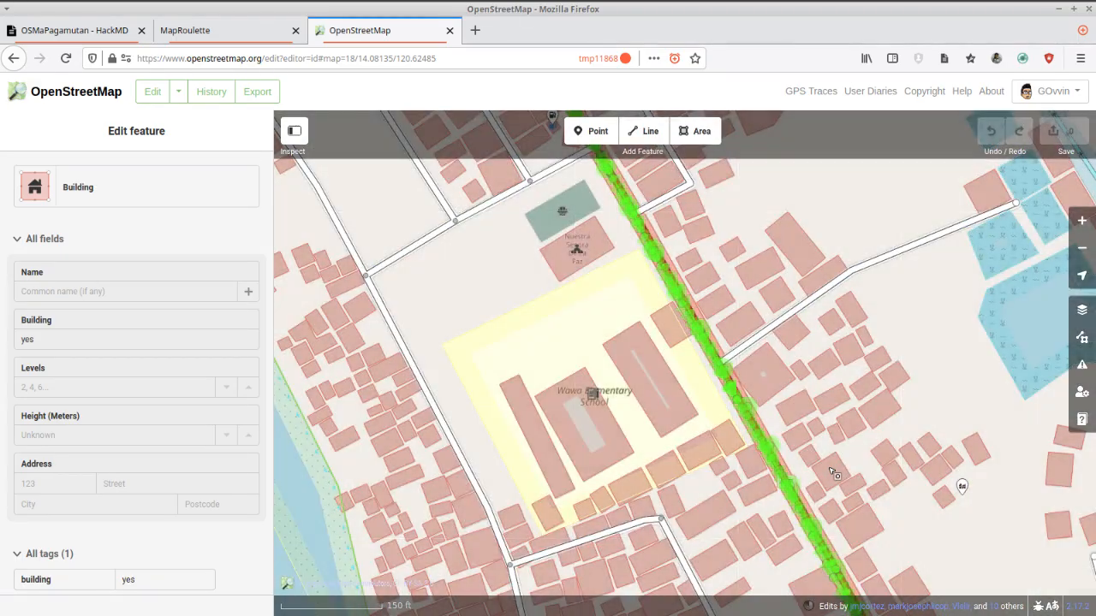
key("ctrl+b")
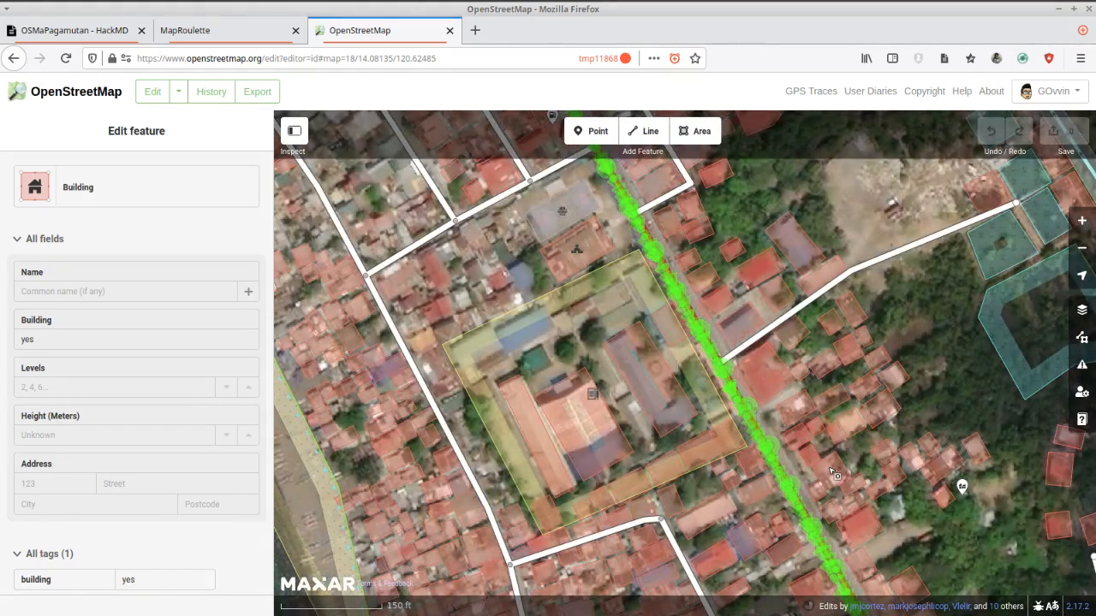
key("ctrl+b")
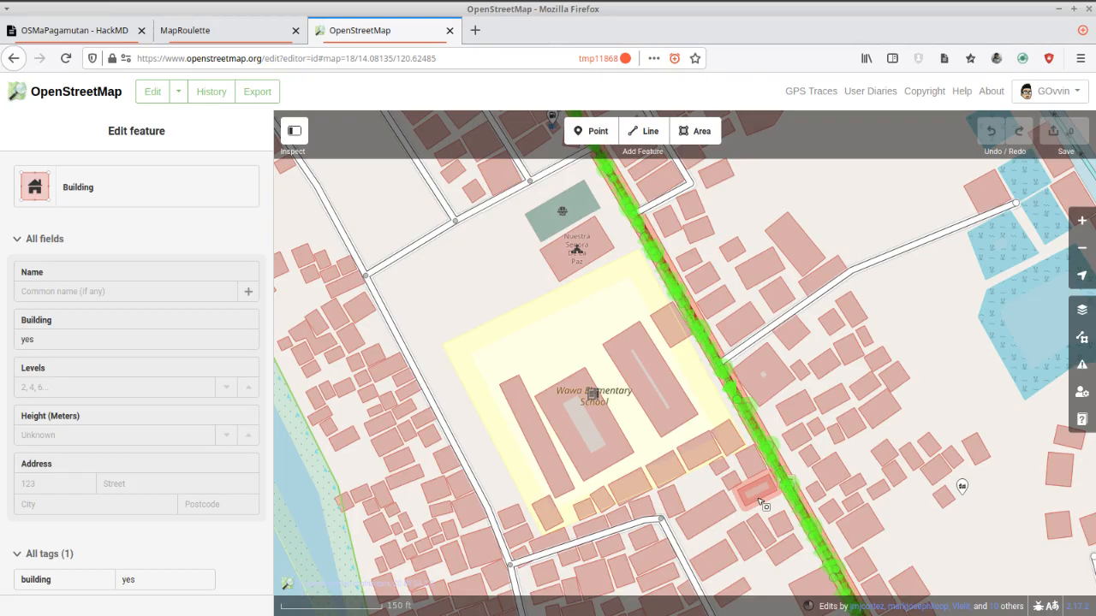
key("ctrl+b")
Open the Mapillary street photo on Nasugbu Road just southeast of Wawa Elementary School.
scroll(781, 476, "up", 3)
left_click(780, 477)
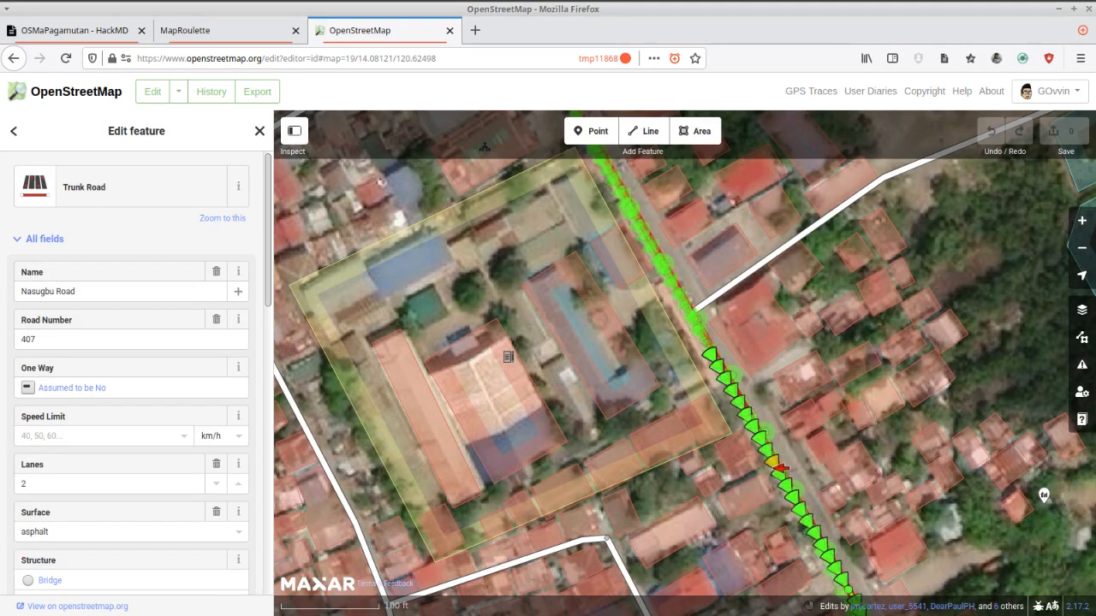
left_click(781, 467)
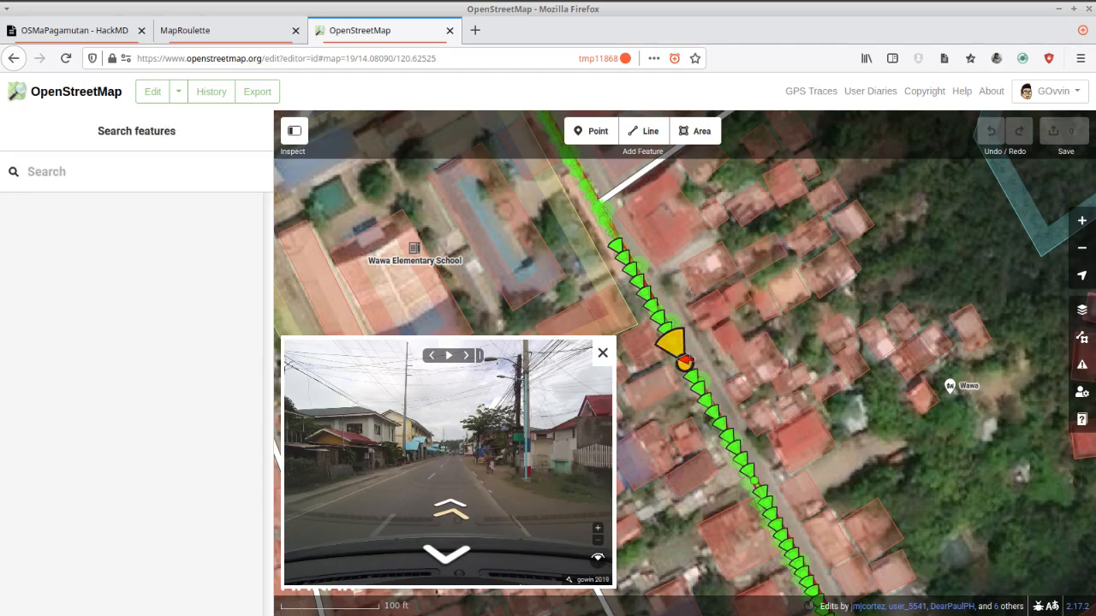
left_click_drag(752, 369, 822, 418)
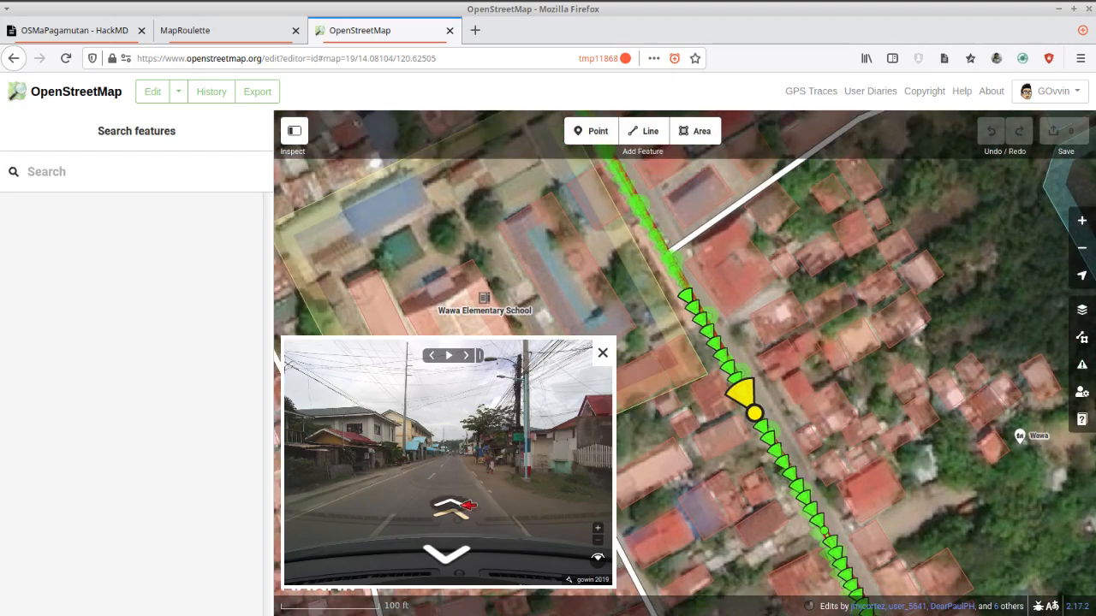
Follow the street photos northwest along Nasugbu Road and examine the buildings on both sides beside Wawa Elementary School.
left_click(451, 507)
left_click(451, 506)
left_click(468, 505)
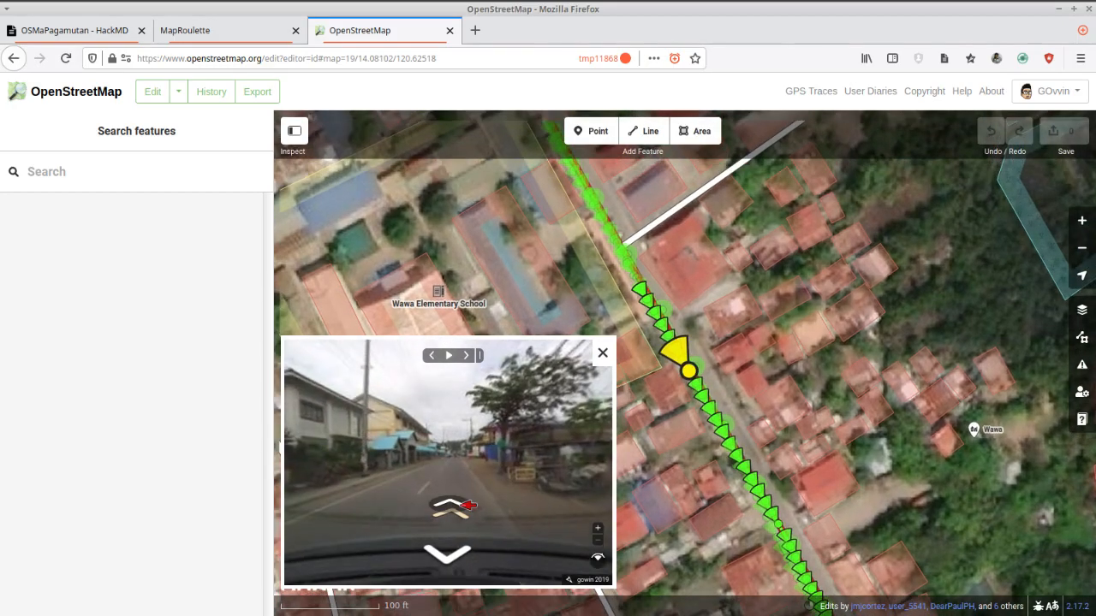
left_click(467, 505)
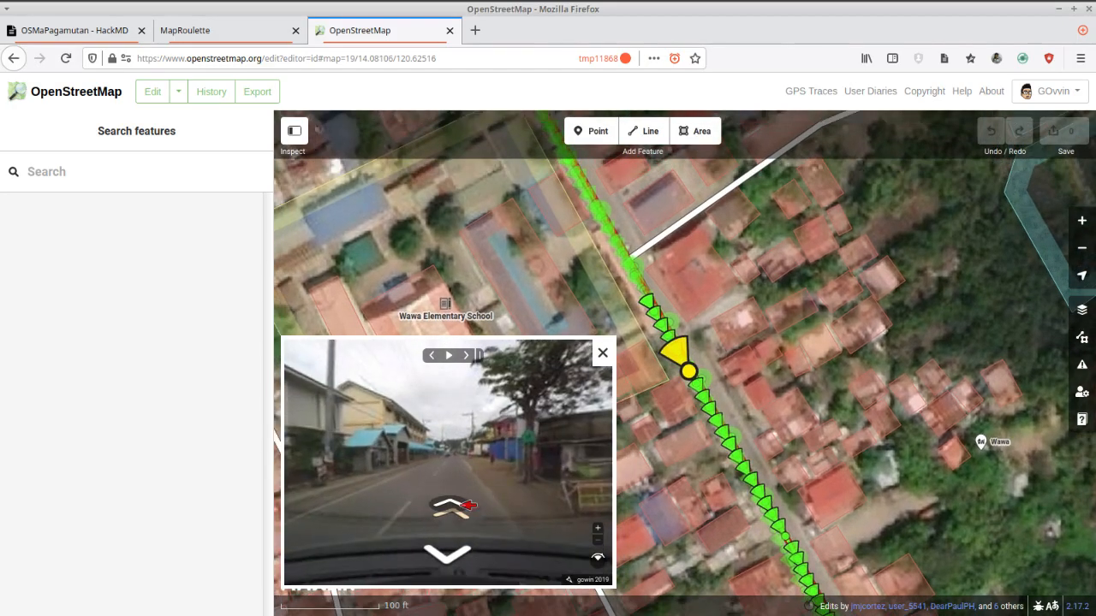
left_click(469, 505)
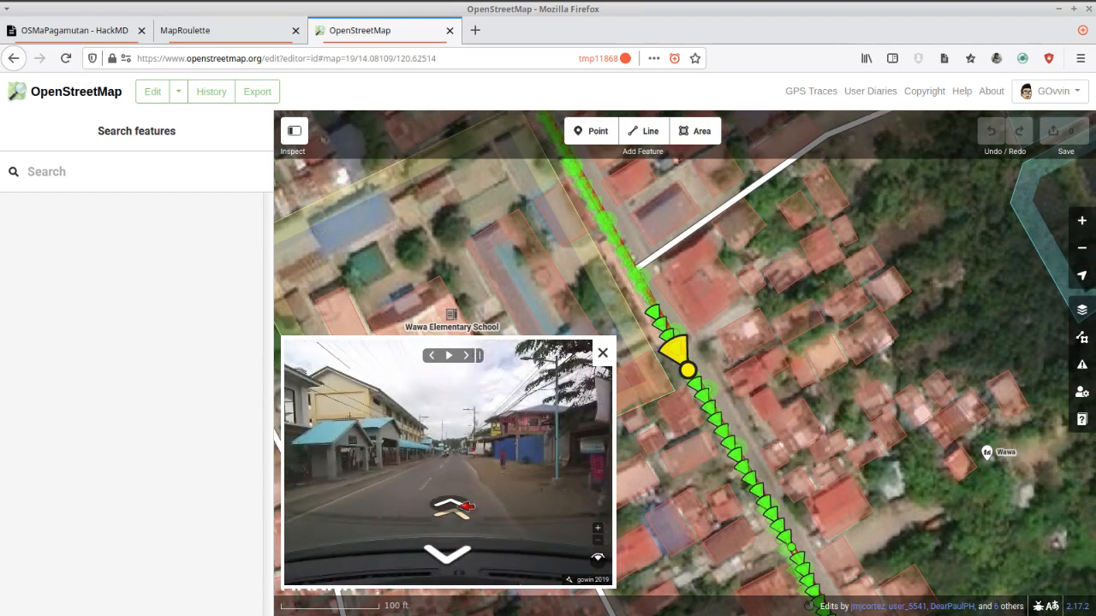
left_click(467, 505)
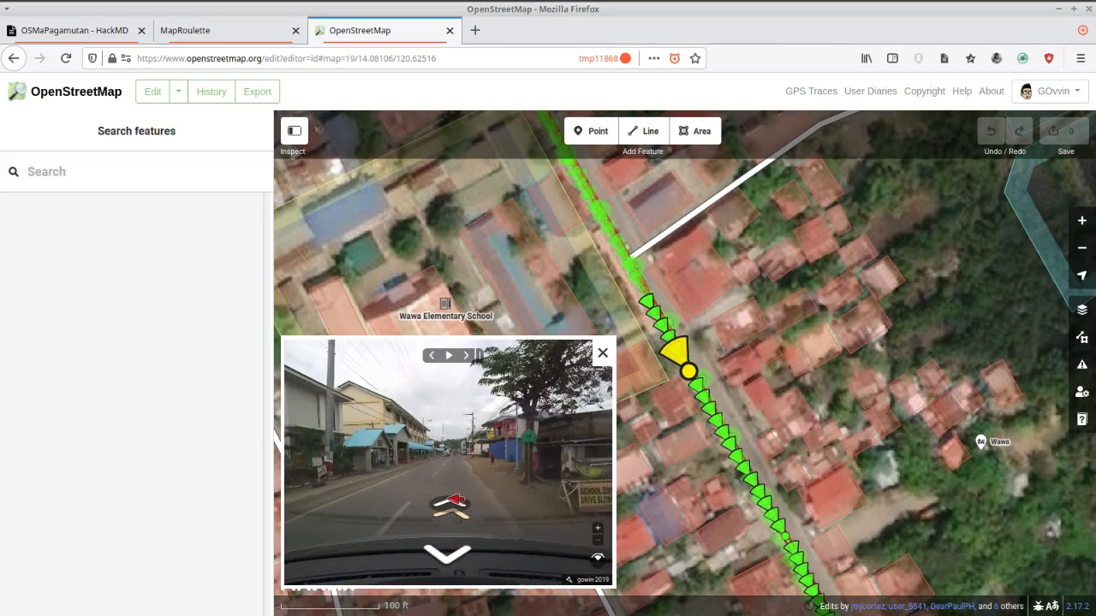
left_click(448, 505)
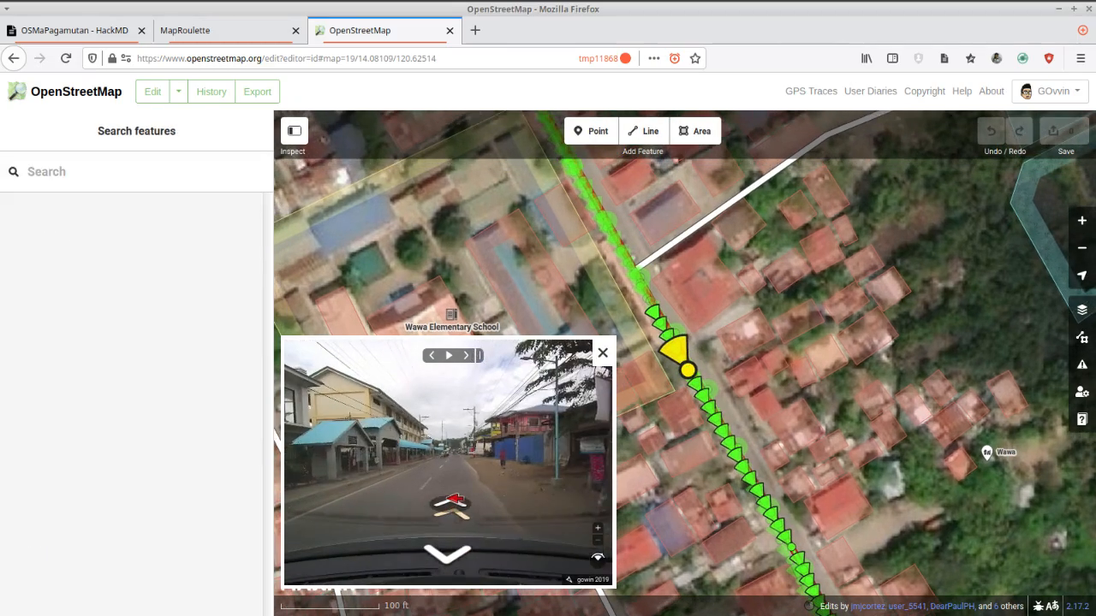
left_click(452, 503)
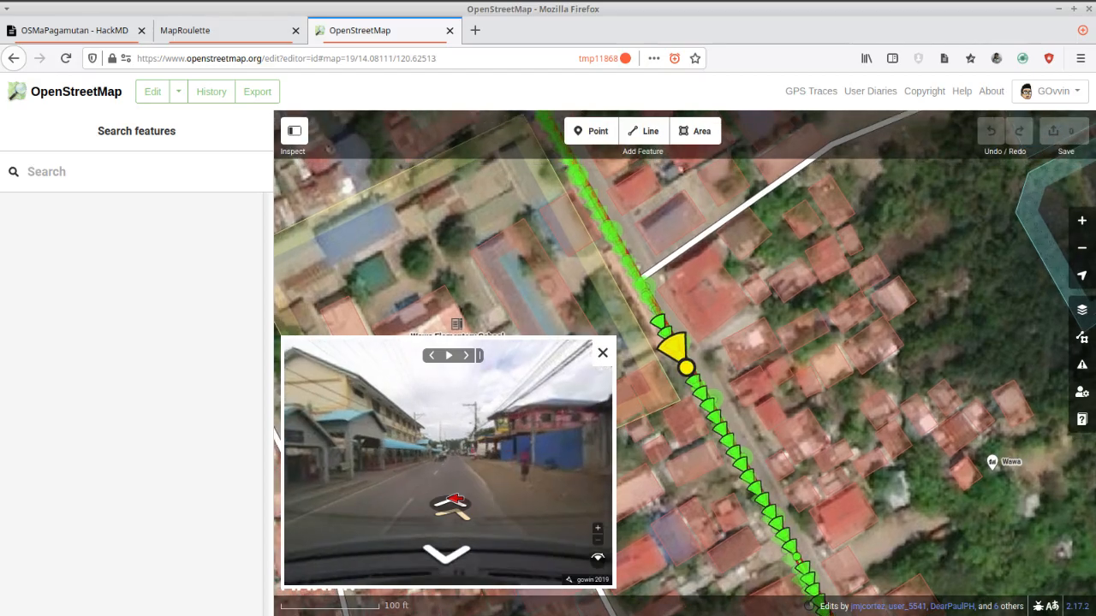
left_click(452, 503)
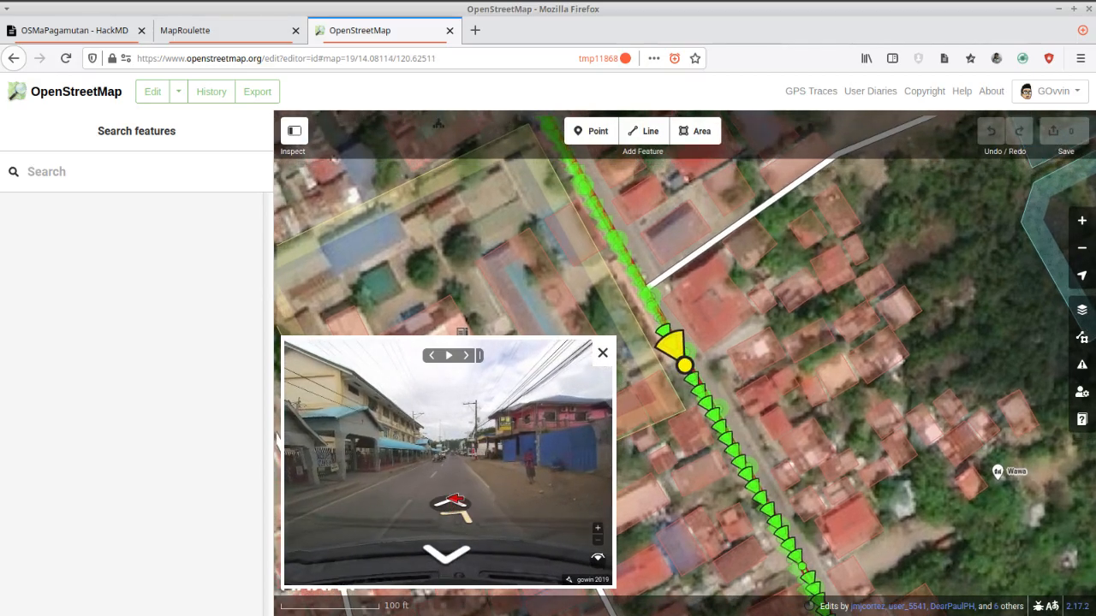
left_click(451, 502)
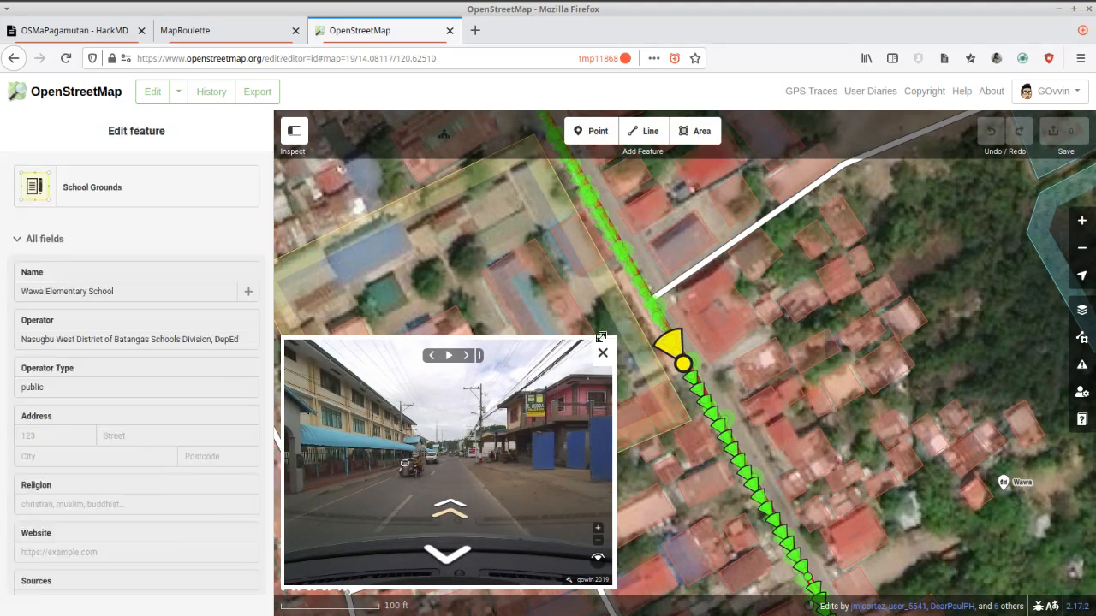
Widen the photo viewer and continue through the street photos to the side-road junction opposite the school.
mouse_move(612, 341)
left_mouse_down()
mouse_move(543, 384)
mouse_move(728, 332)
mouse_move(639, 331)
mouse_move(648, 363)
mouse_move(636, 379)
left_mouse_up()
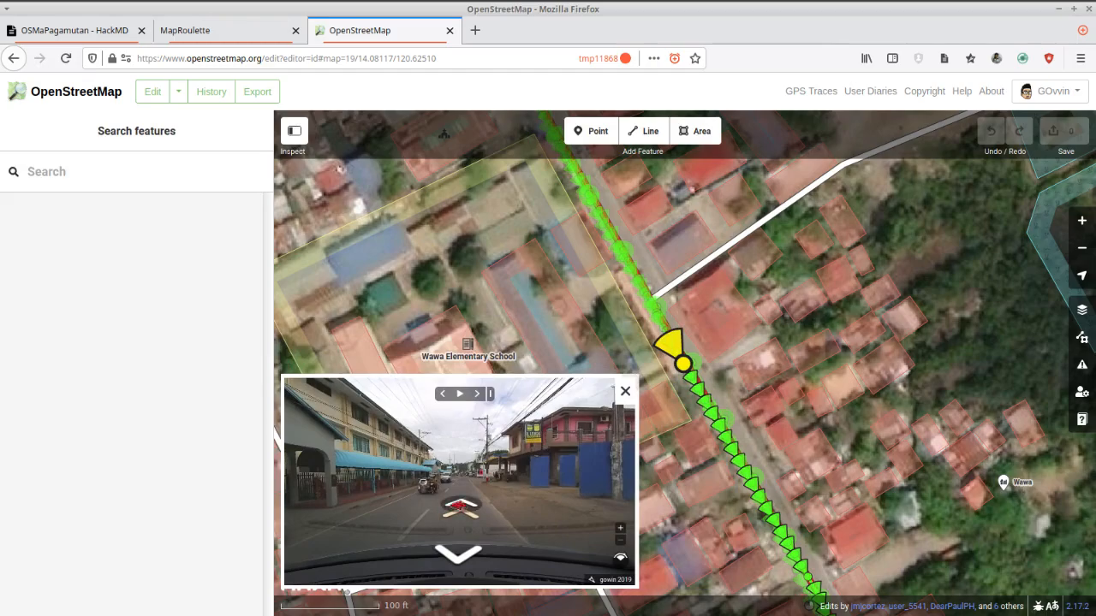
left_click(463, 505)
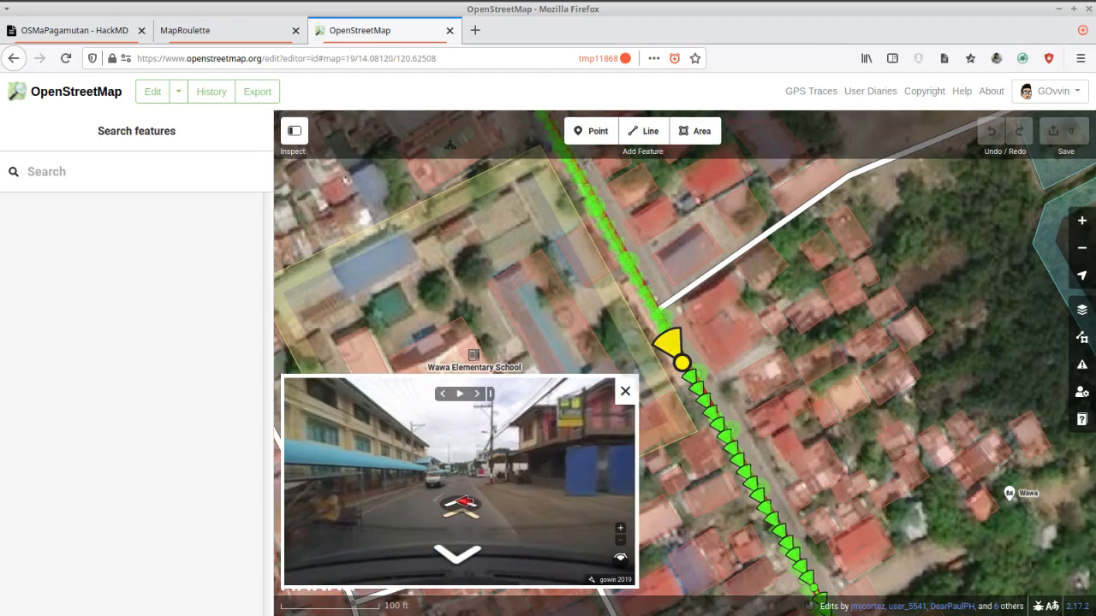
left_click(458, 506)
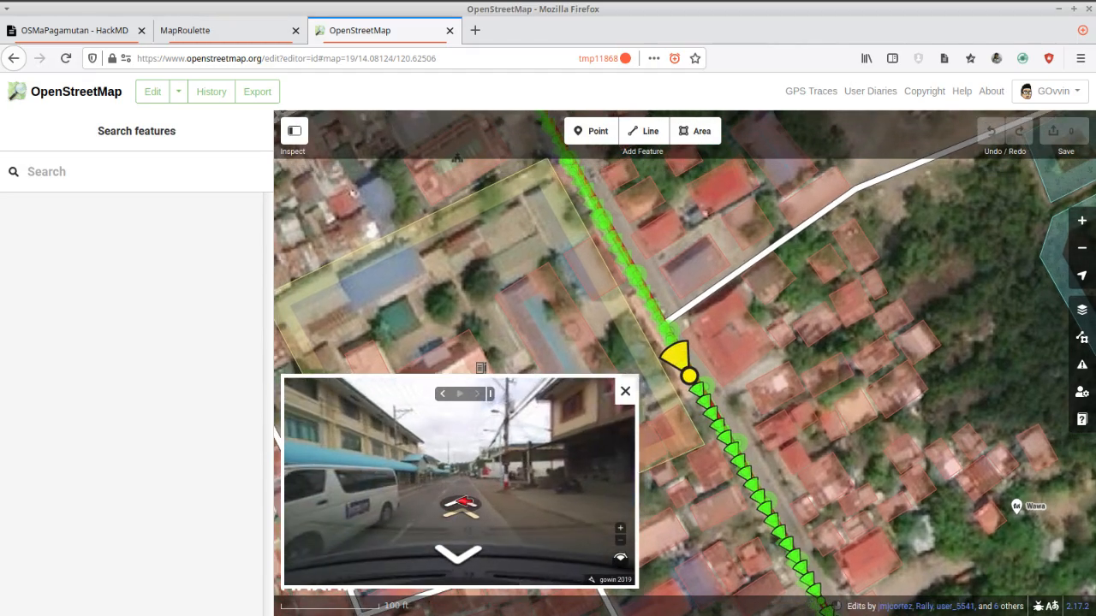
left_click(460, 505)
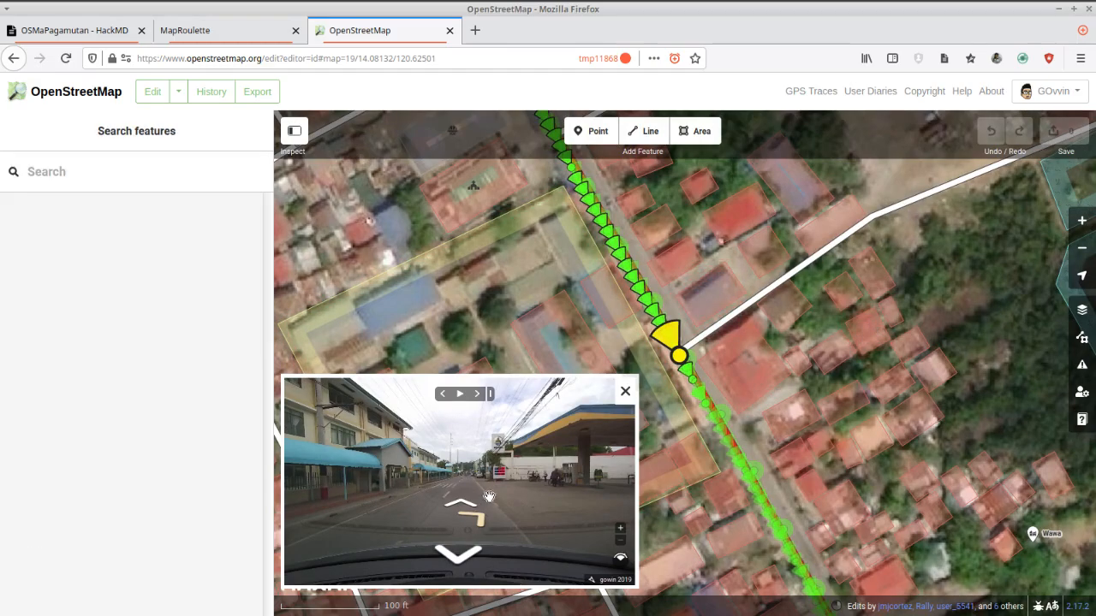
left_click_drag(956, 261, 975, 289)
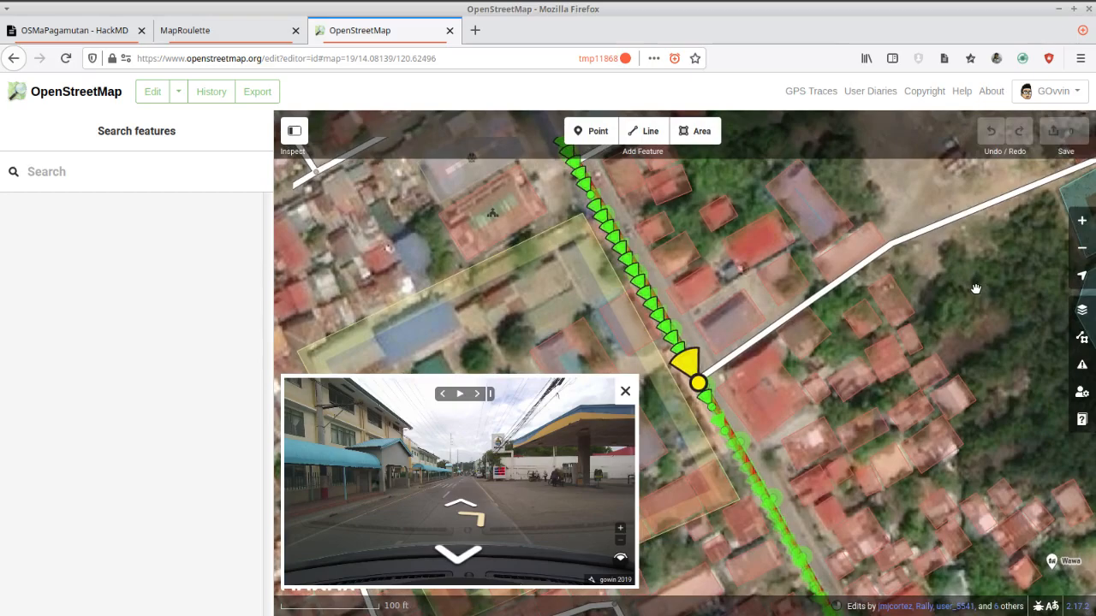
scroll(807, 299, "up", 1)
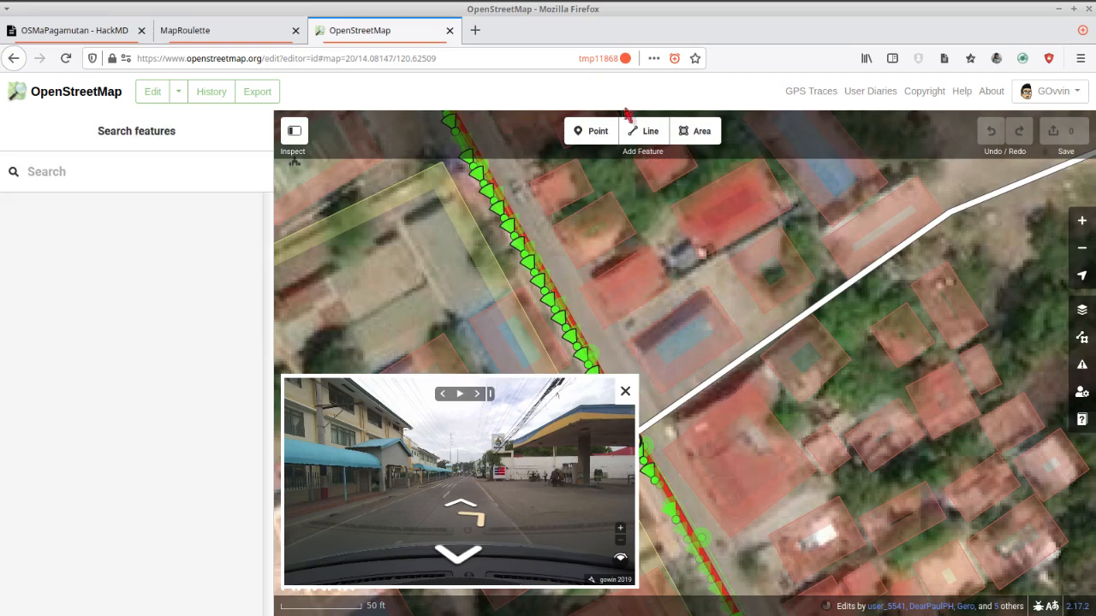
left_click(693, 132)
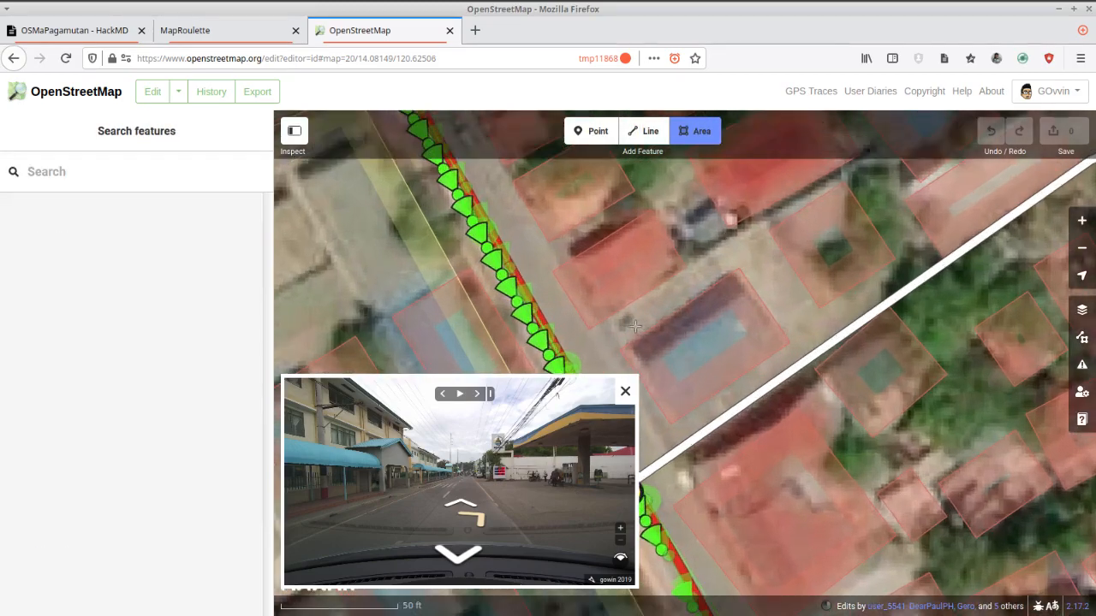
key("Escape")
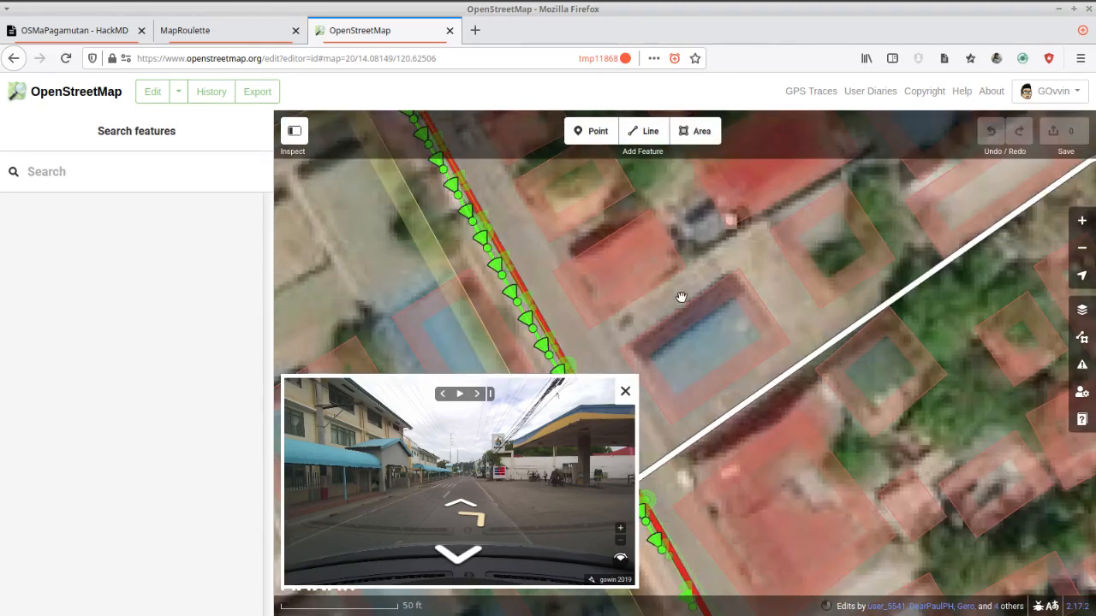
scroll(683, 295, "down", 2)
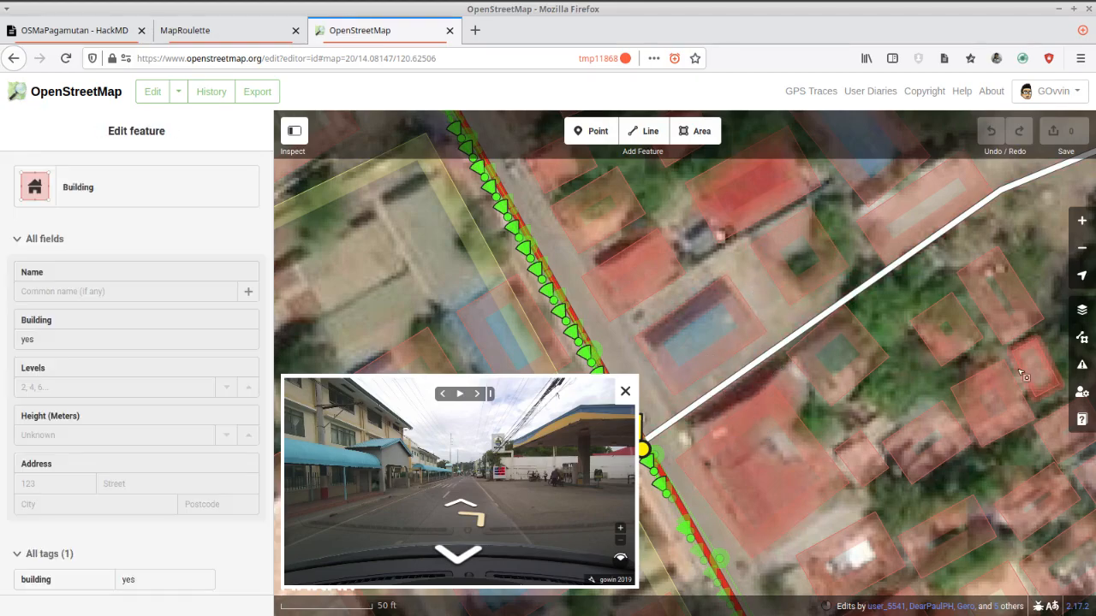
Shift the Maxar imagery to line up with the mapped features, ending at an offset of about -0.24, -0.25 metres.
left_click(1082, 311)
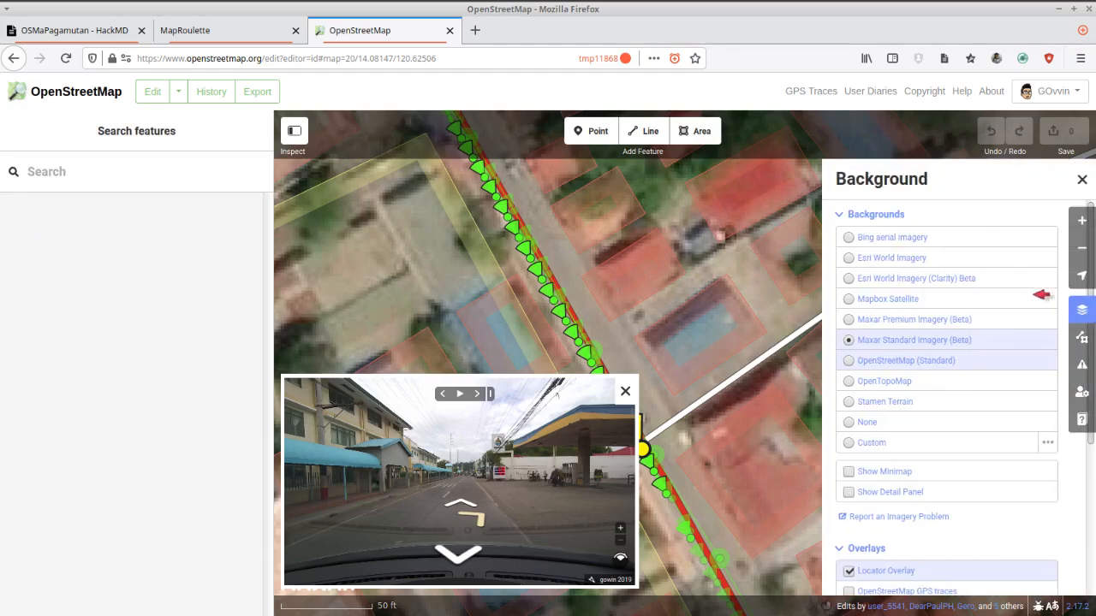
left_click(874, 221)
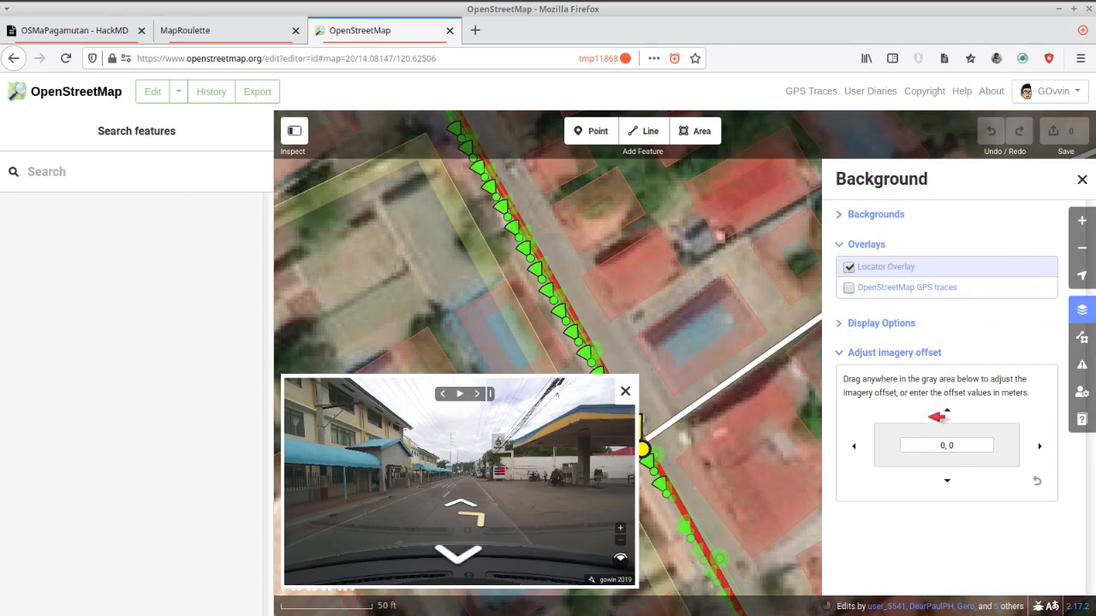
mouse_move(963, 429)
left_mouse_down()
mouse_move(979, 431)
mouse_move(876, 418)
mouse_move(876, 442)
mouse_move(904, 375)
mouse_move(948, 391)
mouse_move(942, 408)
mouse_move(970, 418)
left_mouse_up()
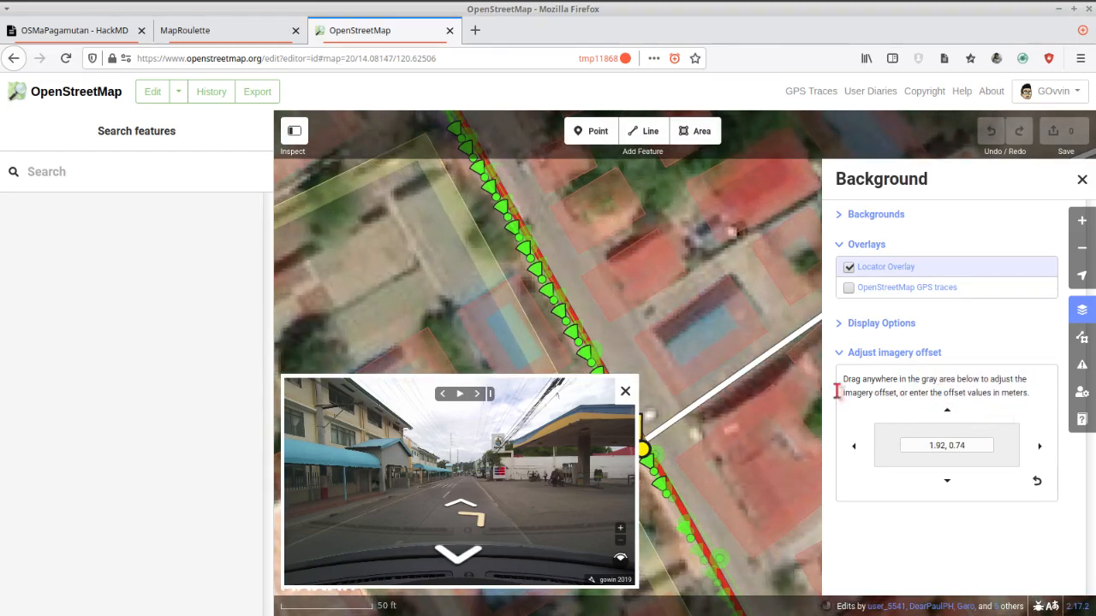
scroll(787, 387, "down", 1)
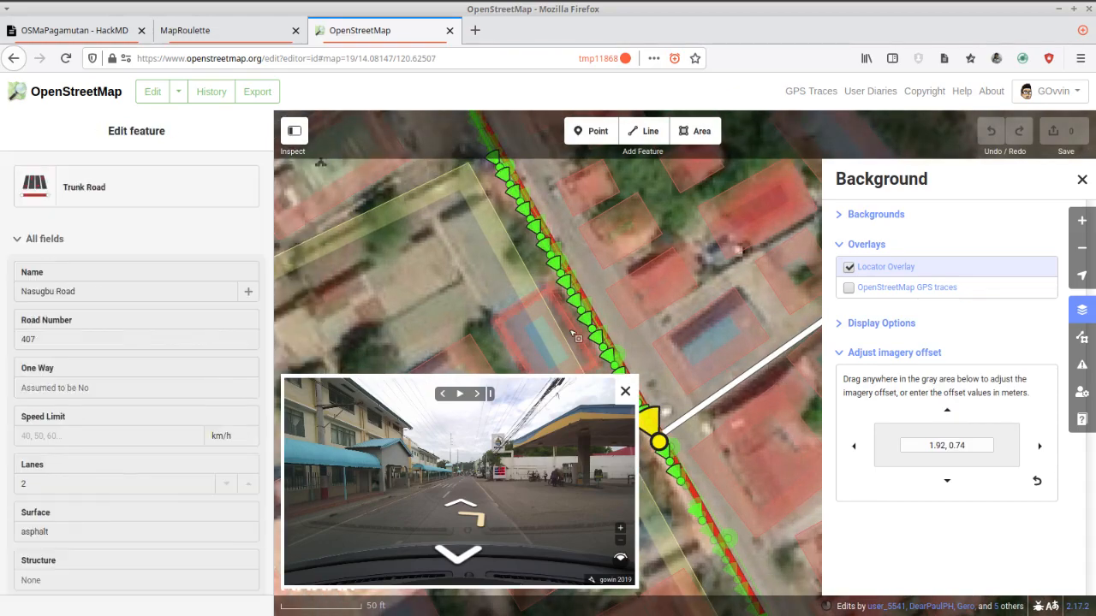
scroll(575, 334, "down", 1)
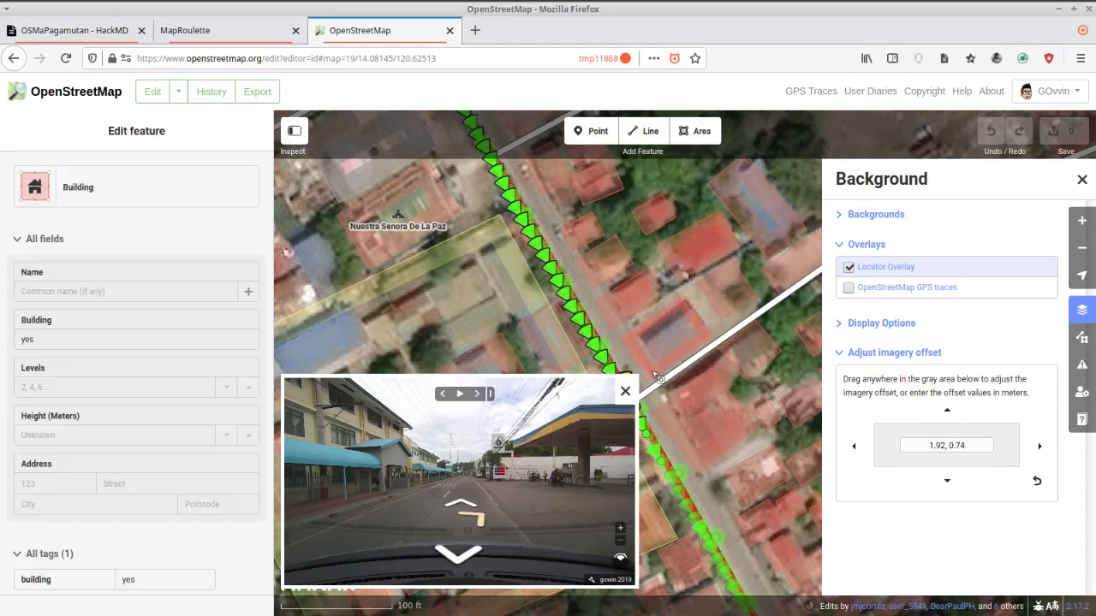
scroll(588, 299, "up", 1)
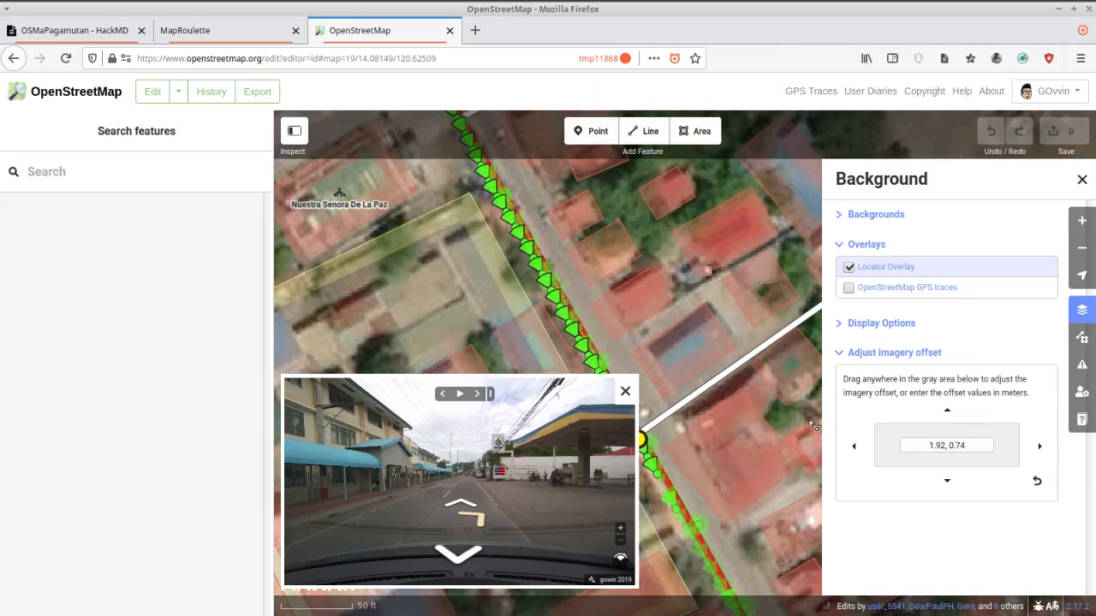
left_click_drag(881, 445, 856, 455)
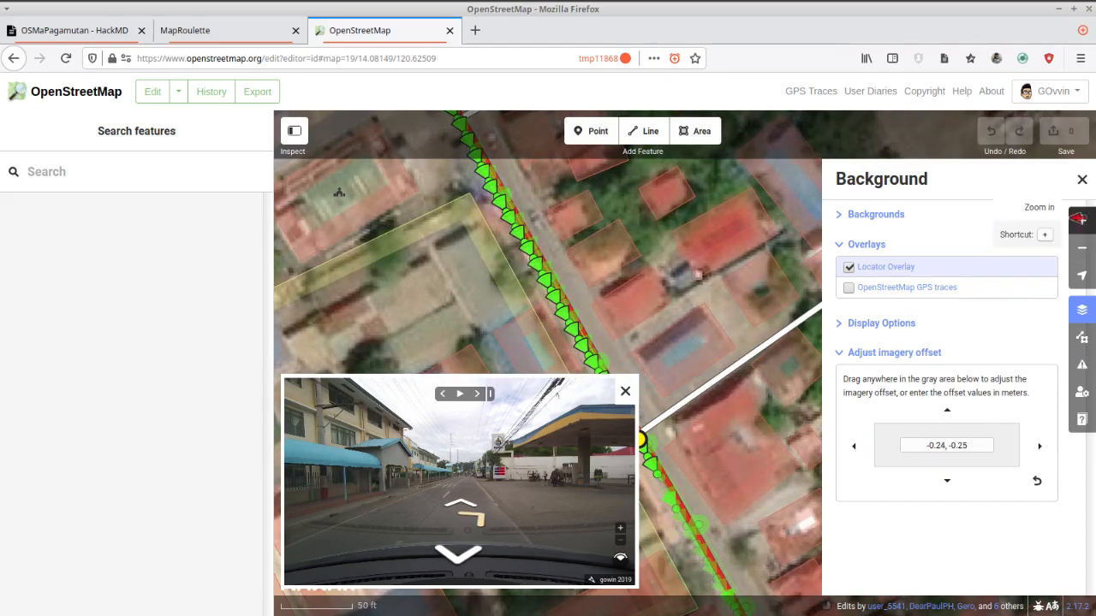
left_click(1082, 179)
Outline the gas station lot as a four-cornered area at the junction opposite Wawa Elementary School, adjusting its west corner to fit the imagery.
left_click(670, 158)
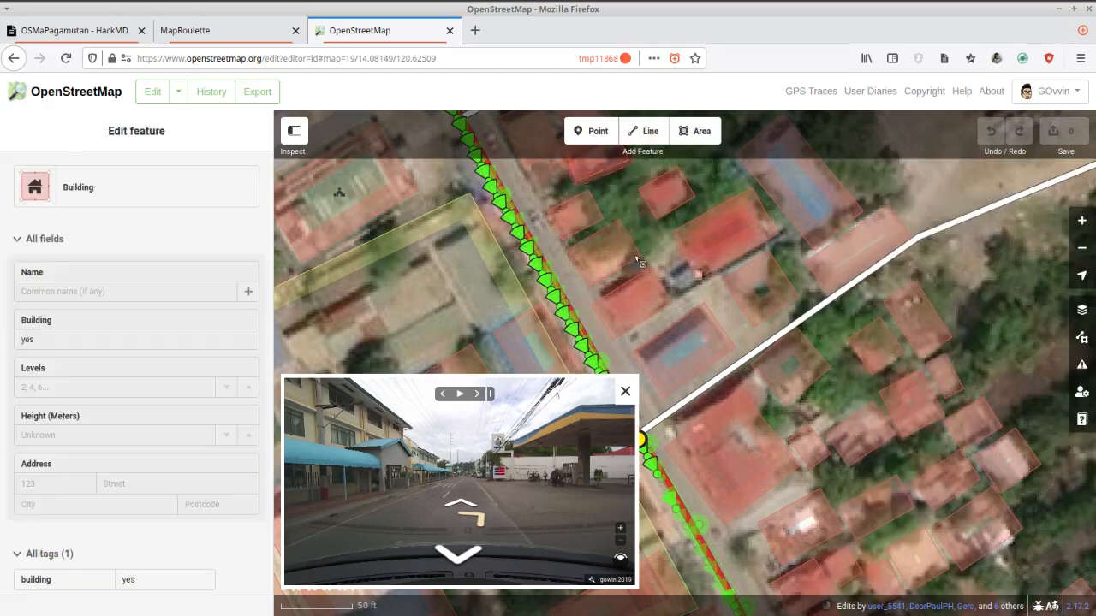
key("3")
scroll(616, 340, "up", 2)
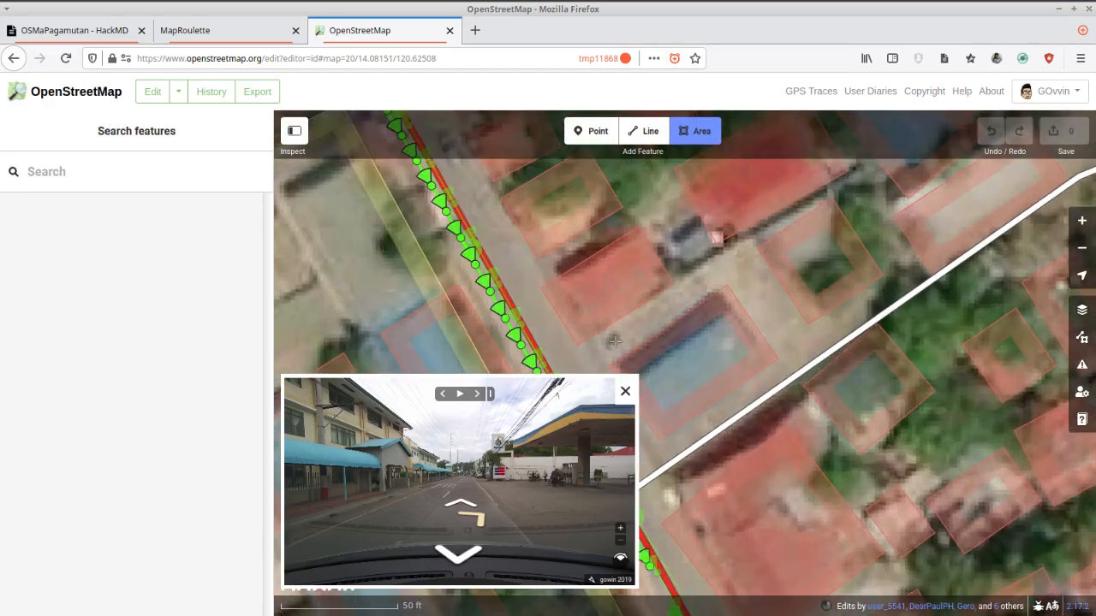
scroll(615, 341, "up", 1)
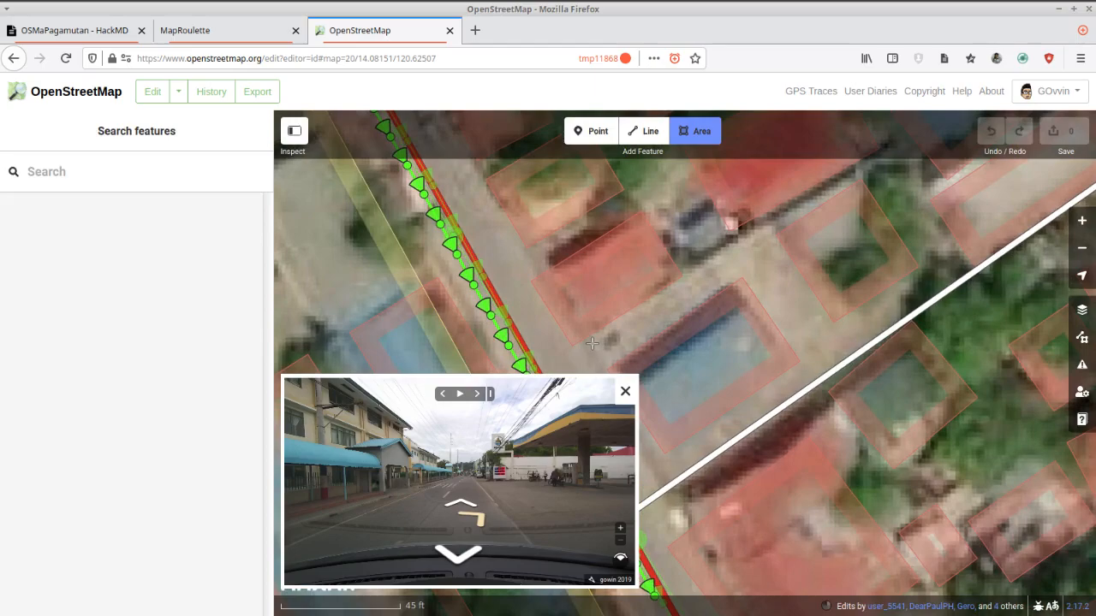
left_click(592, 342)
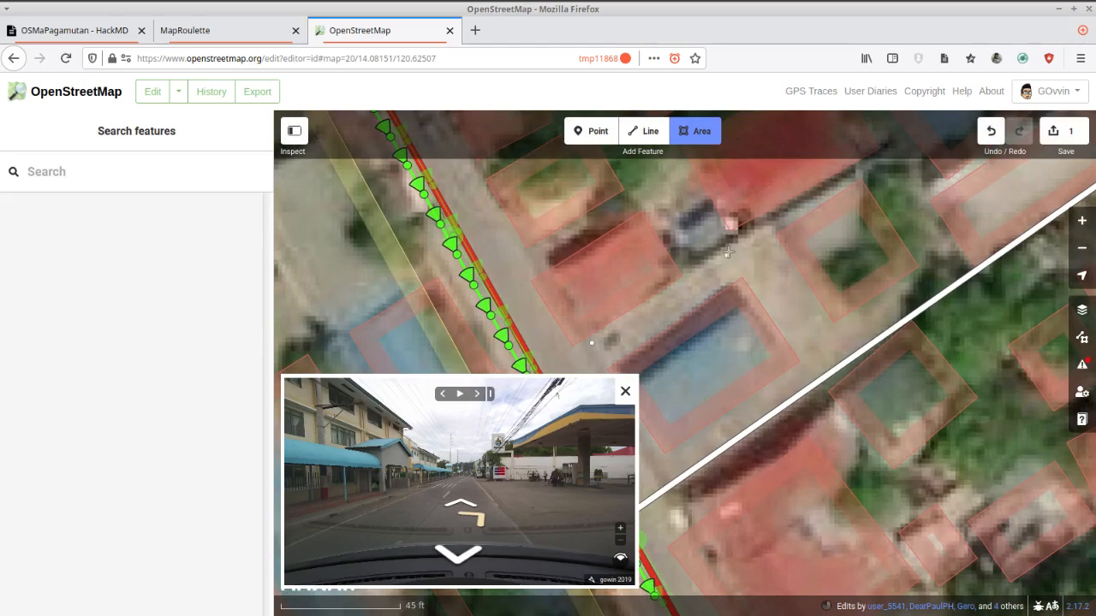
left_click(844, 177)
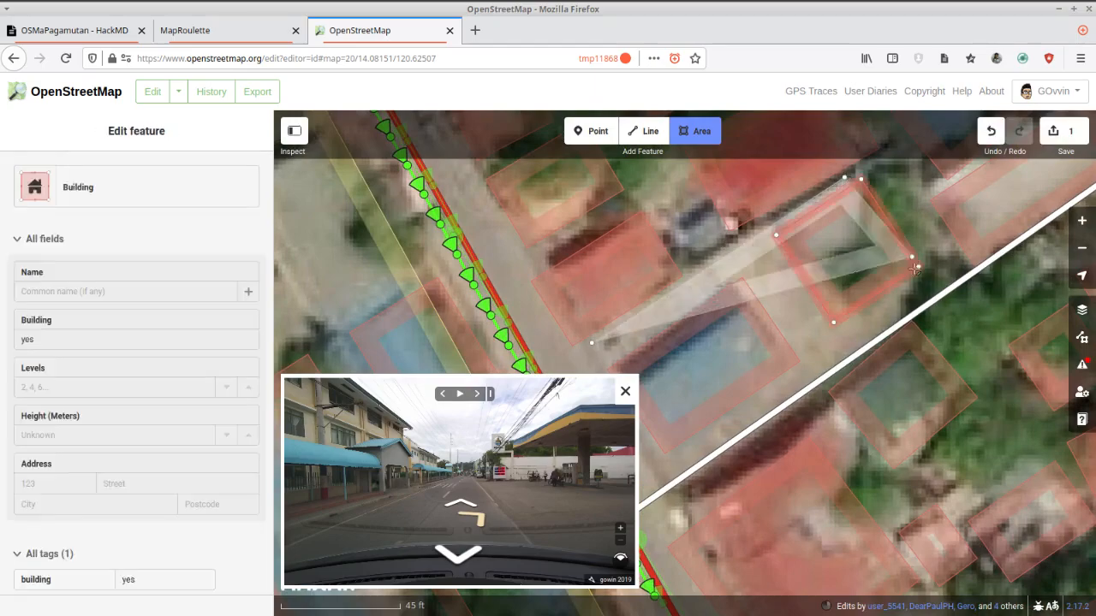
left_click(923, 297)
left_click_drag(753, 398, 854, 315)
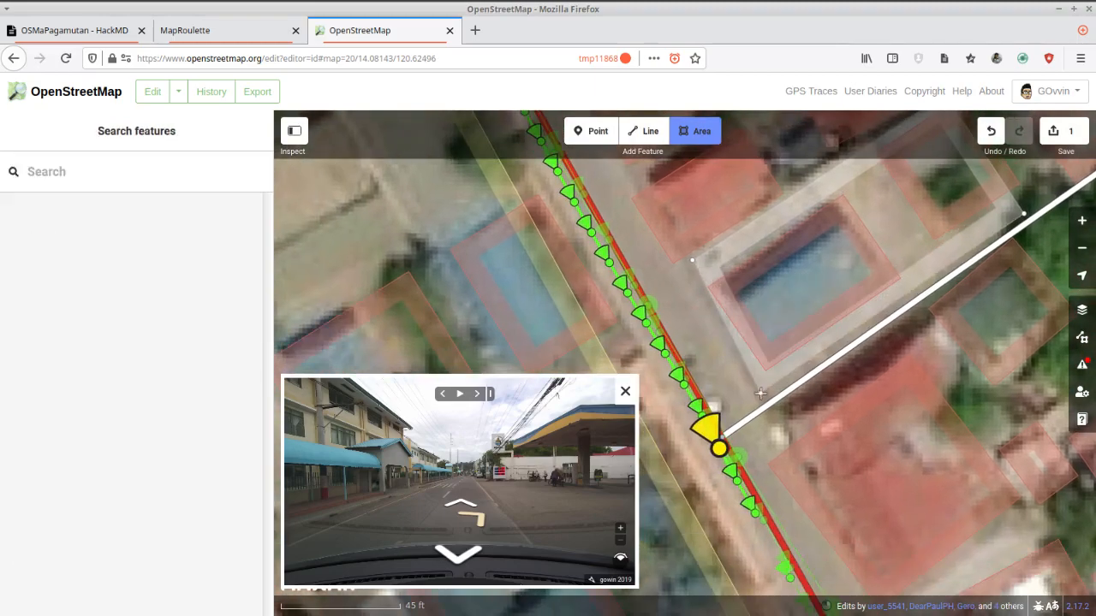
double_click(760, 393)
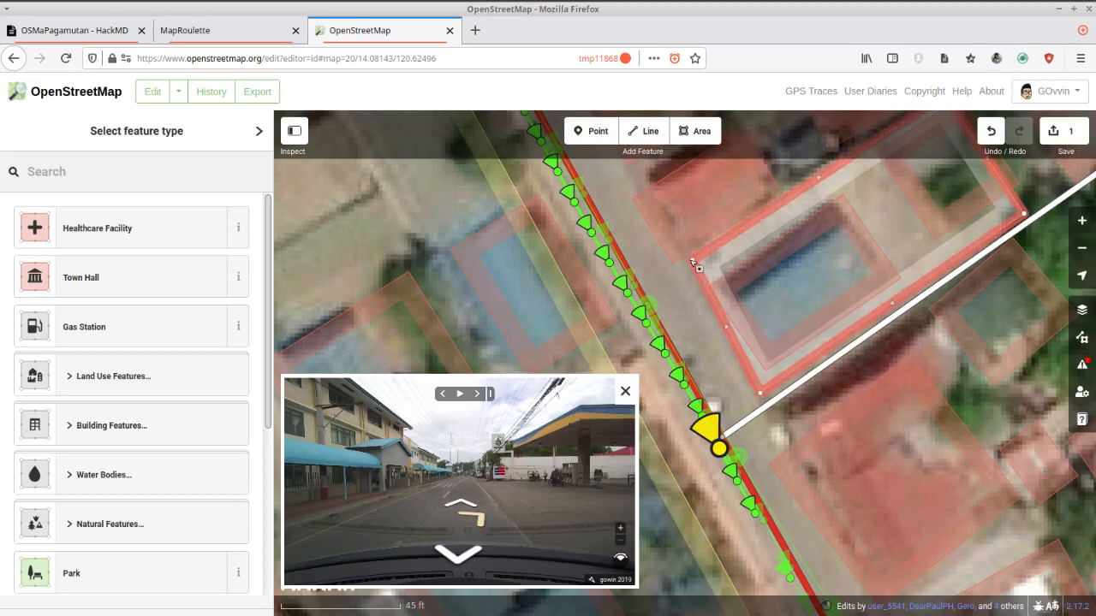
left_click_drag(692, 262, 680, 266)
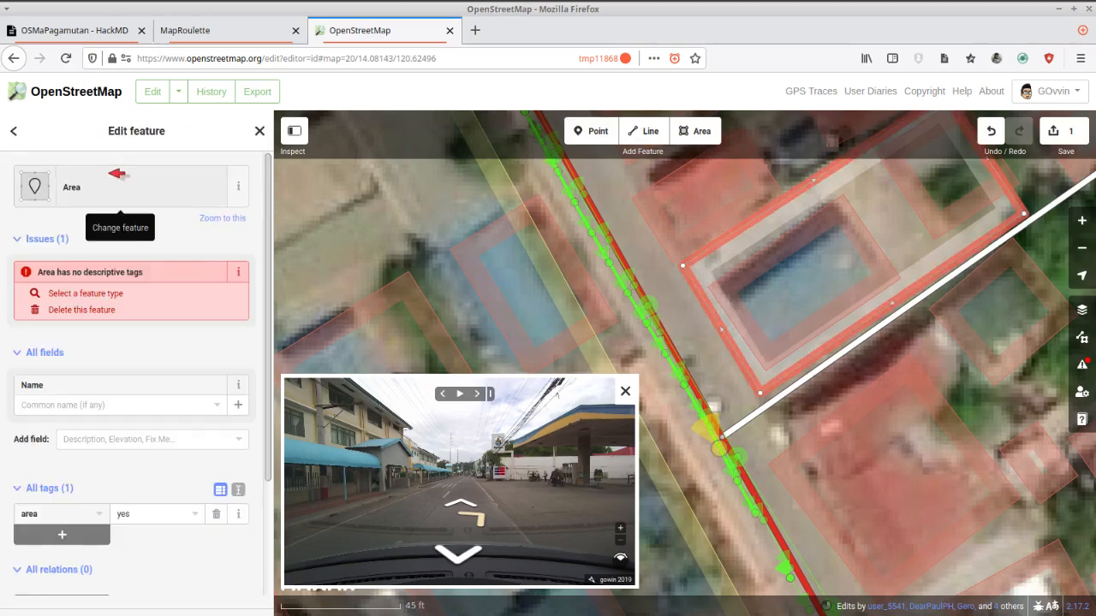
Set the new area's feature type to Gas Station and name it with the Sea Oil gas station suggestion.
left_click(109, 173)
type("gas sta")
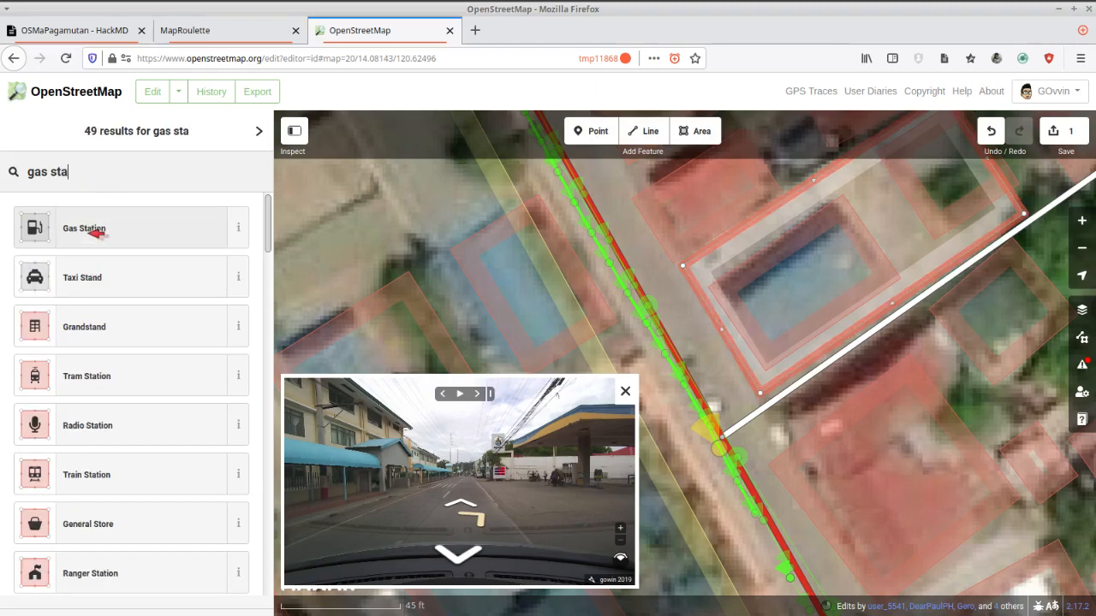
left_click(94, 229)
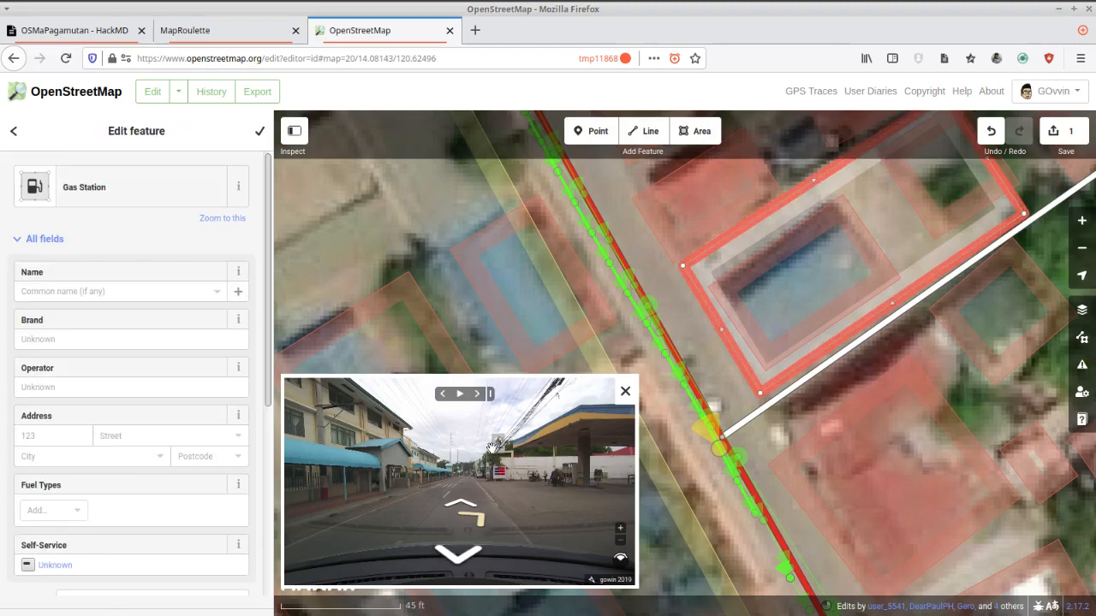
left_click(80, 291)
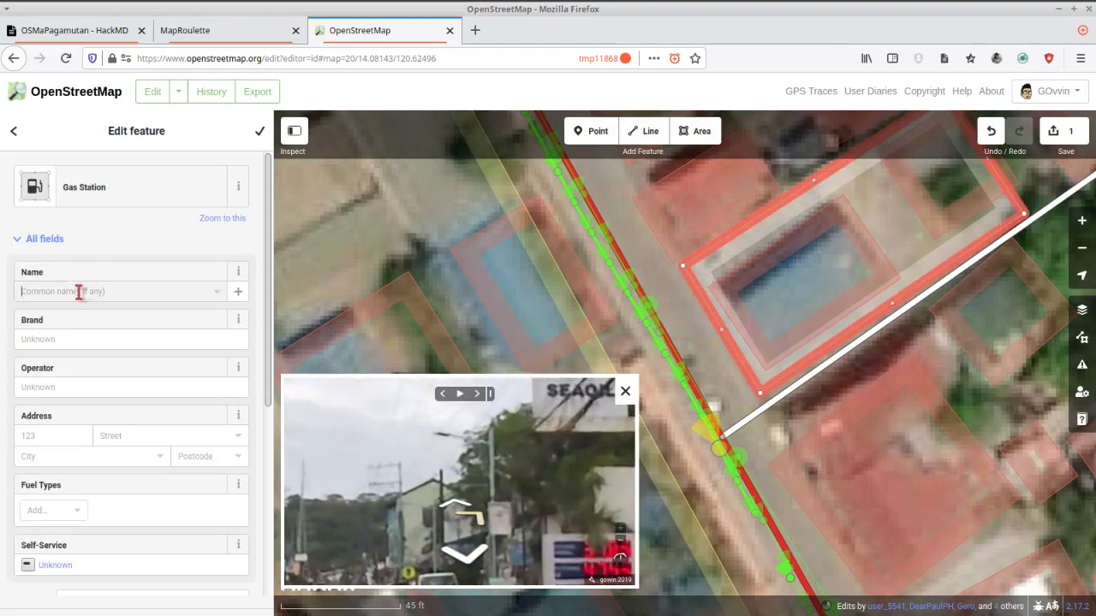
type("Sea")
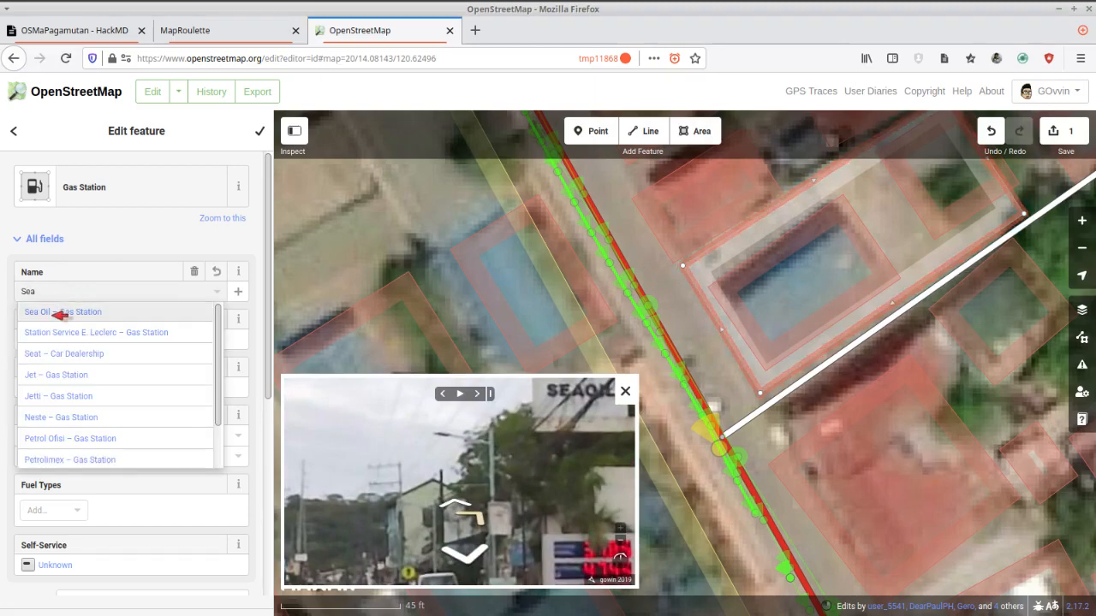
left_click(54, 314)
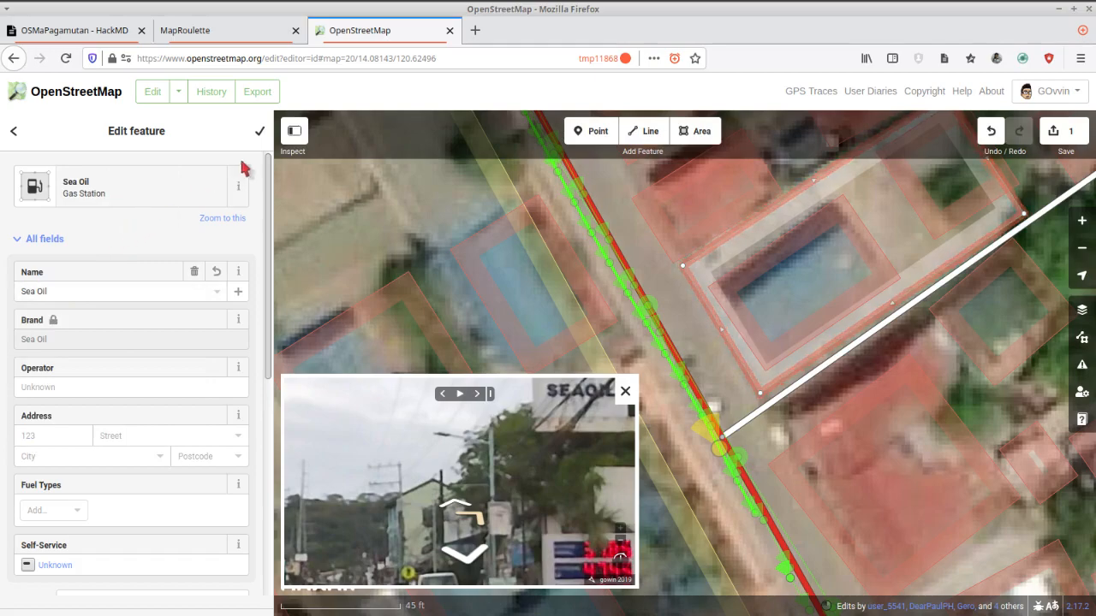
left_click(701, 395)
Set the Sea Oil station's street address to Nasugbu Road and finish editing the feature.
left_click(148, 440)
type("Nasugbu Road")
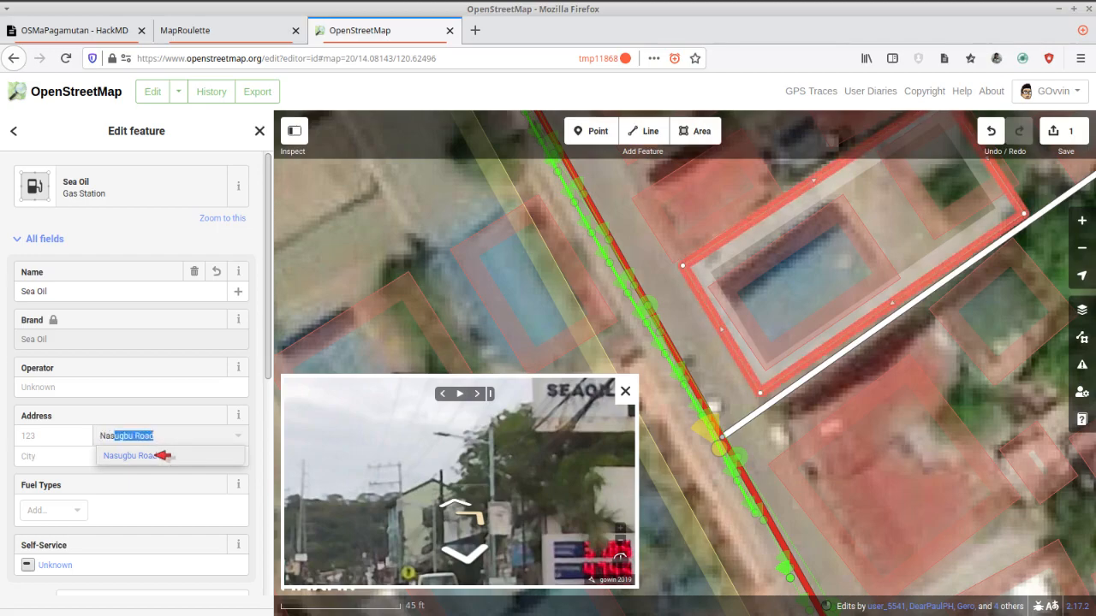
left_click(158, 454)
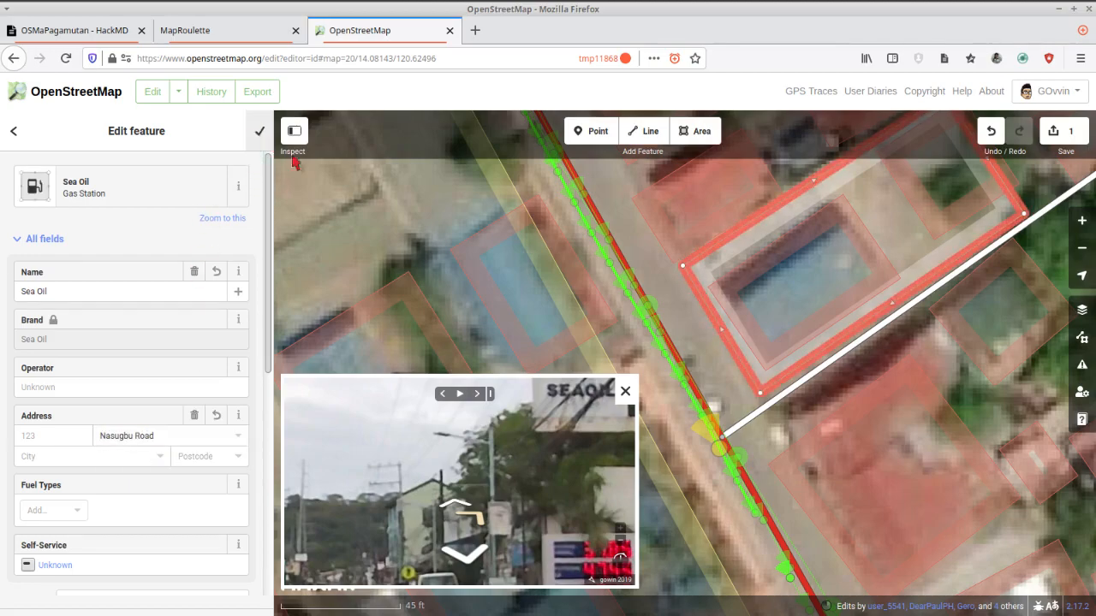
left_click(259, 131)
Reshape the building inside the Sea Oil lot to fit the blue canopy, checking it against street-level imagery, and square its corners.
left_click(462, 512)
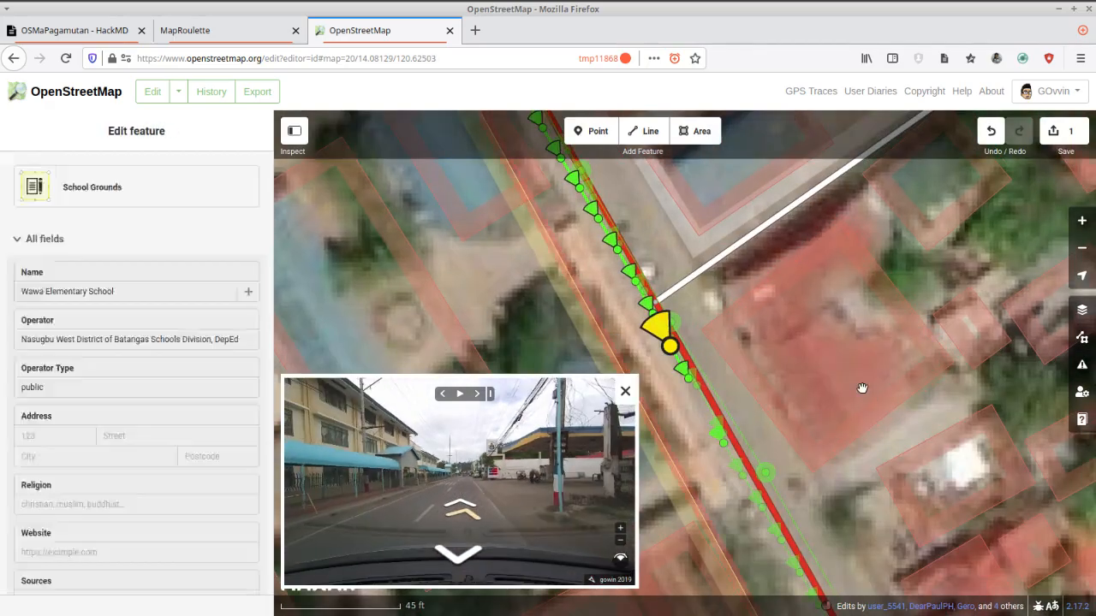
left_click_drag(895, 233, 849, 401)
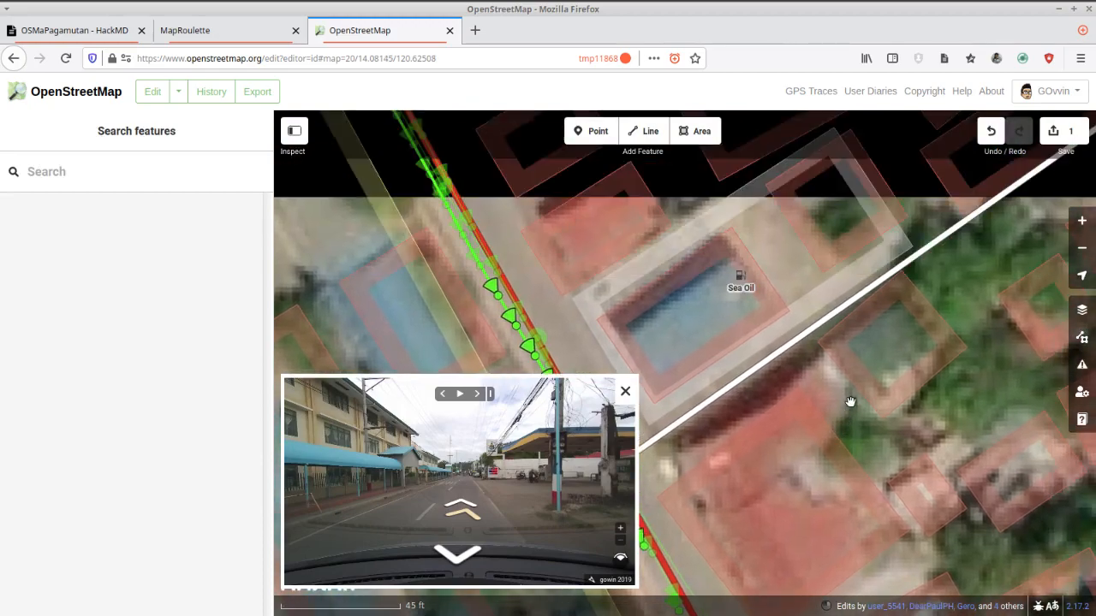
left_click(526, 458)
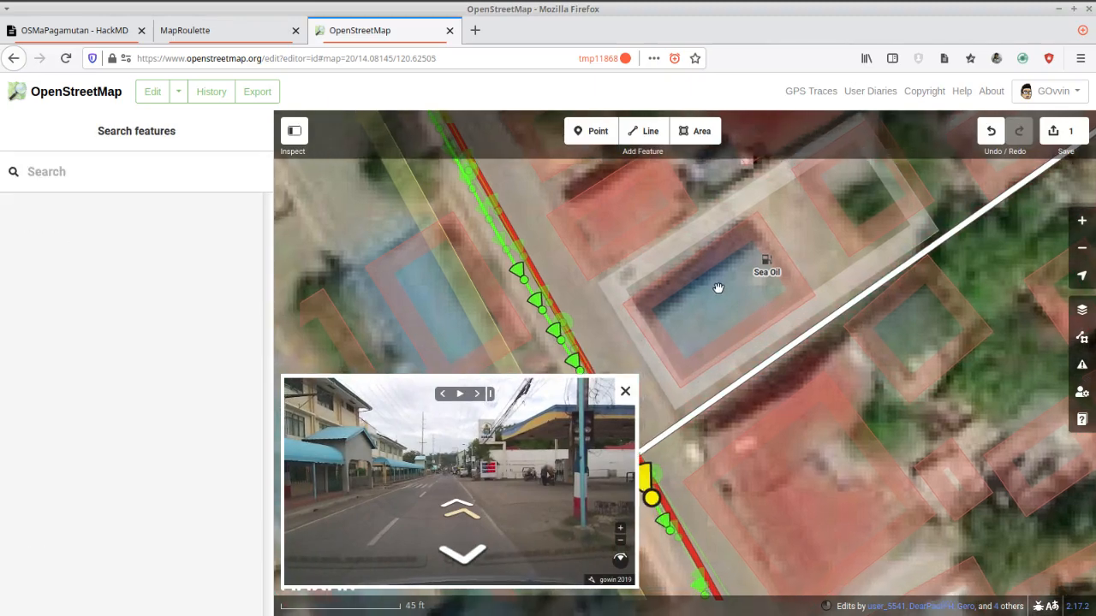
left_click(669, 299)
left_click(642, 299)
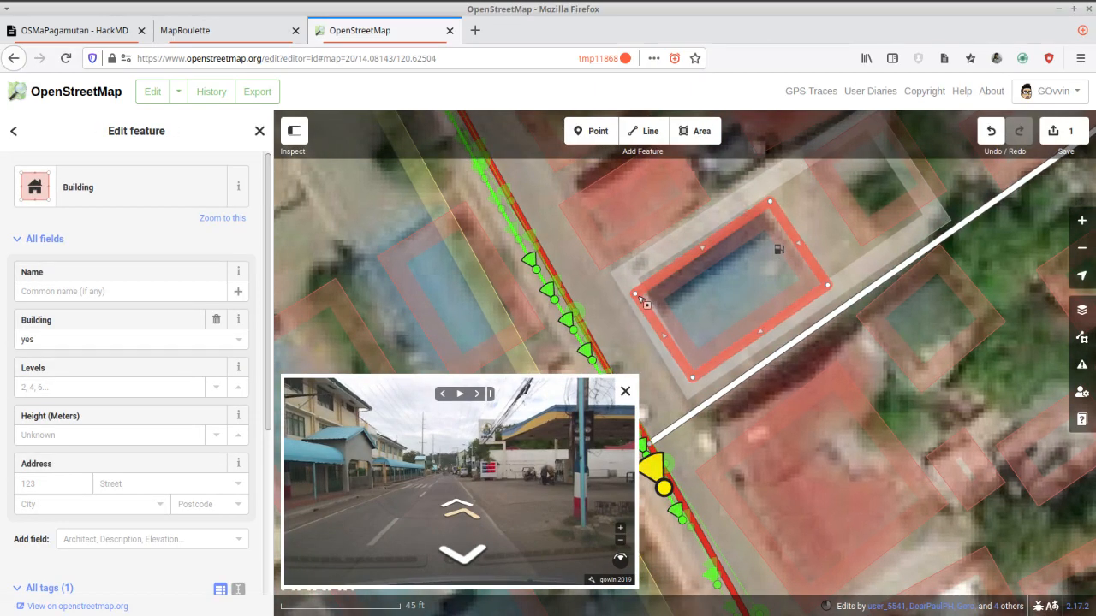
left_click_drag(636, 295, 659, 304)
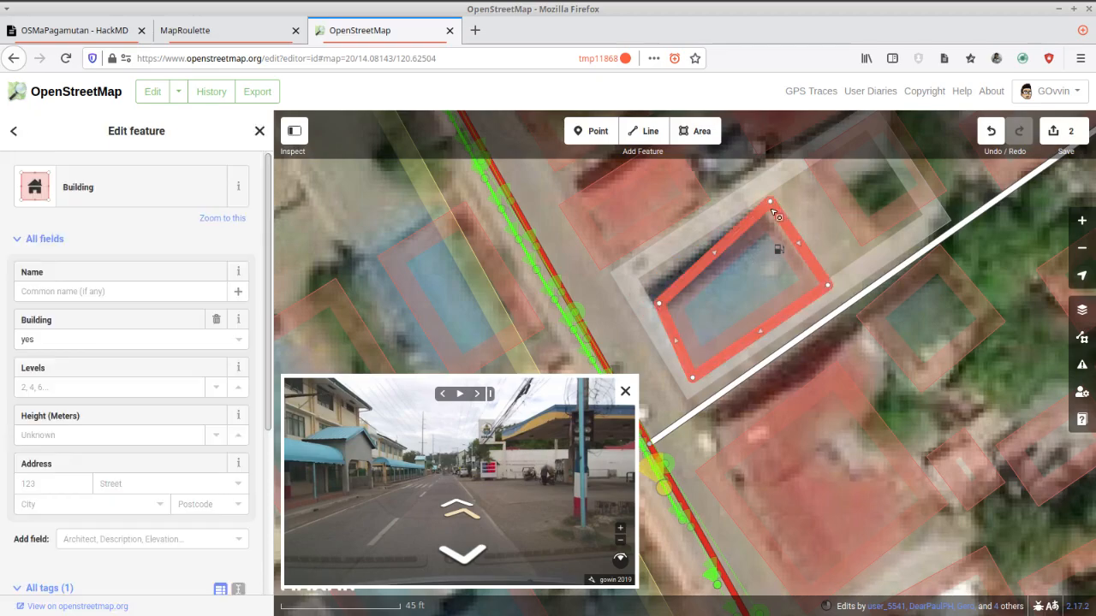
left_click(817, 275)
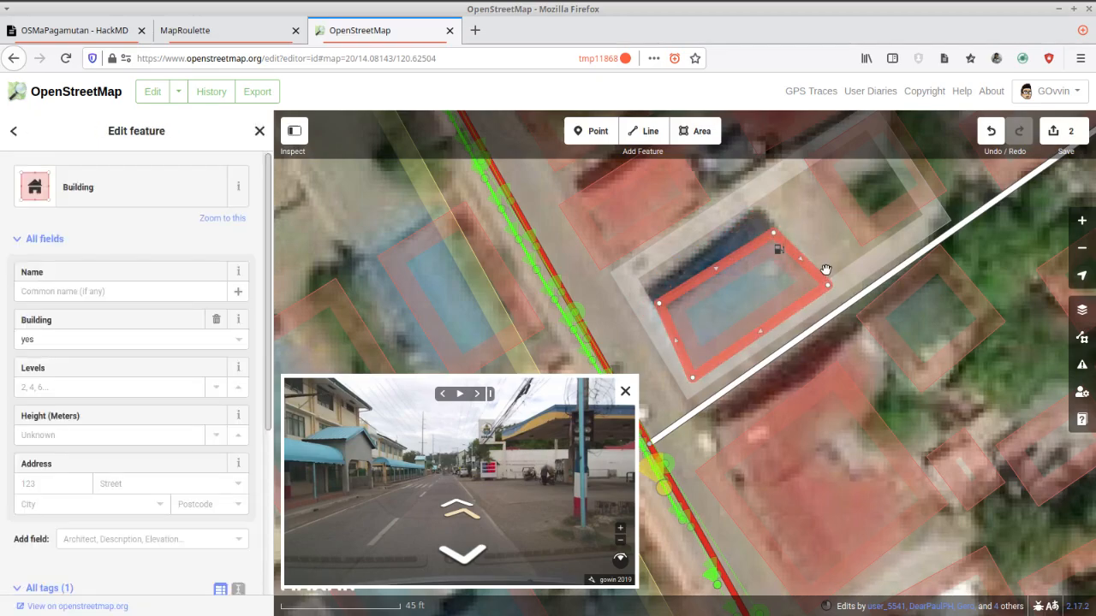
left_click(816, 289)
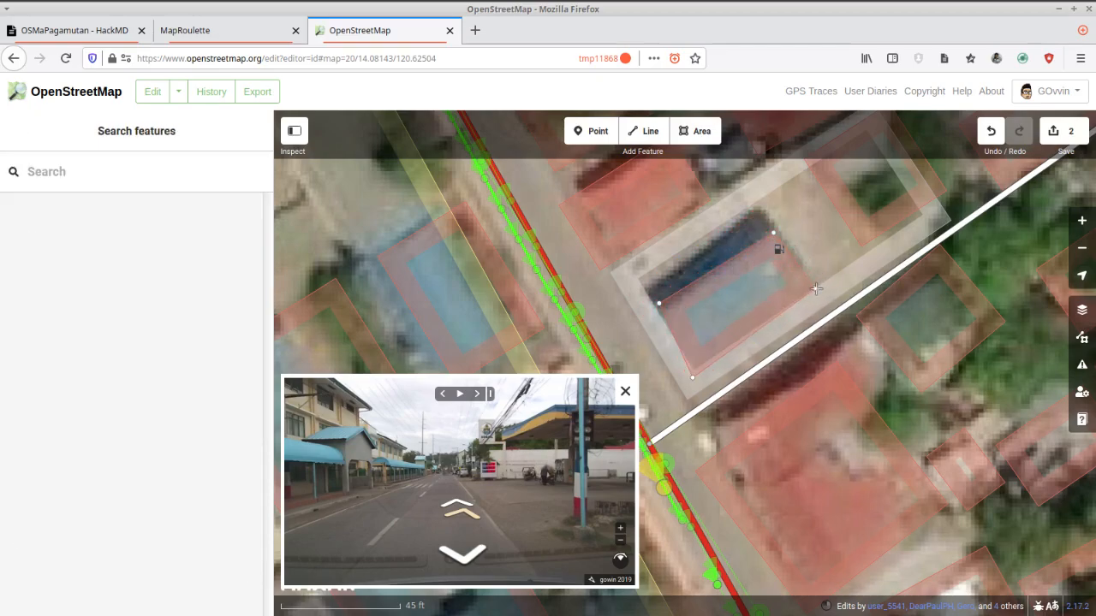
left_click(695, 380)
left_click(706, 369)
left_click(711, 365)
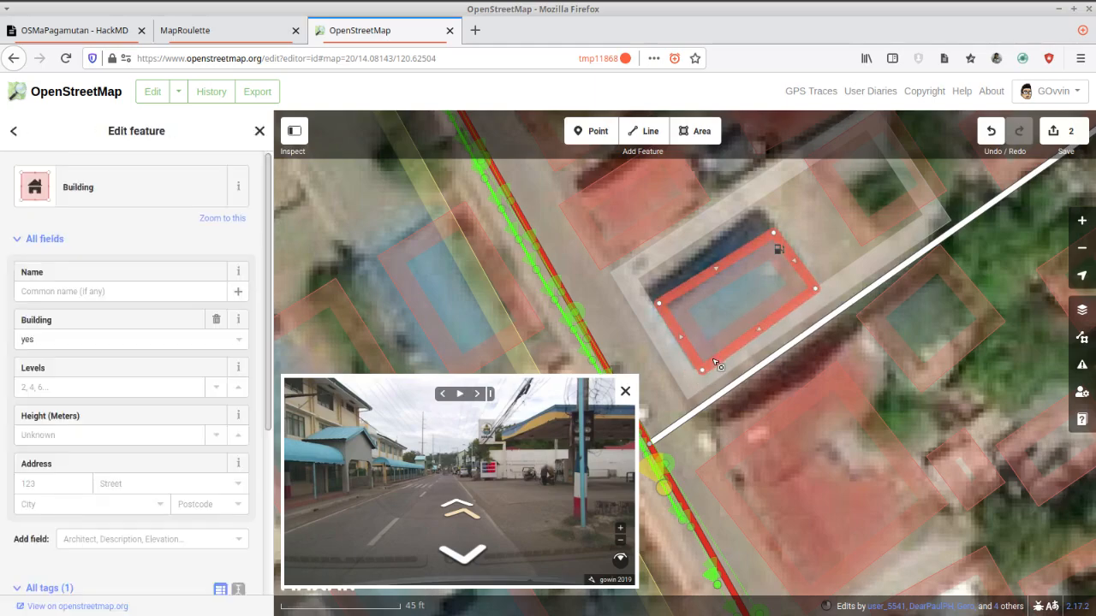
right_click(716, 367)
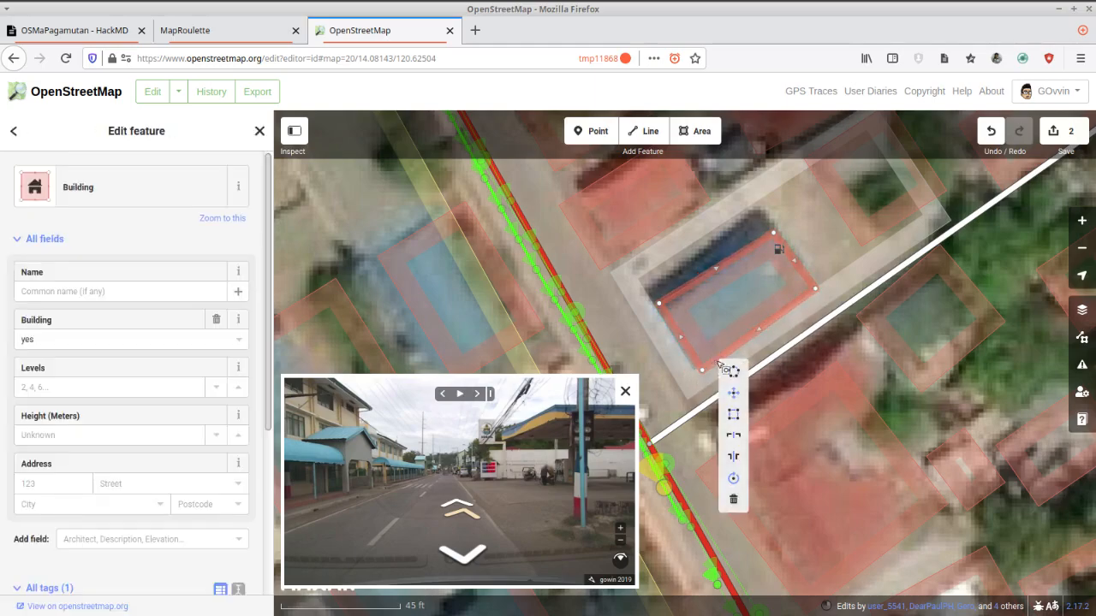
left_click(738, 408)
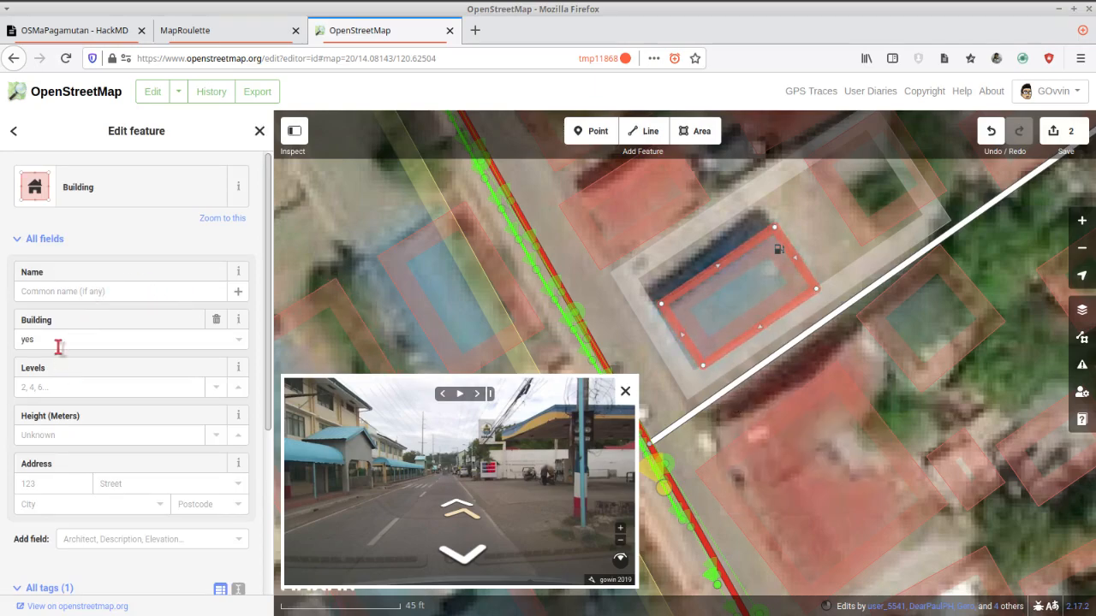
Set the canopy's building type to roof and its layer to 1, and finish editing it.
left_click_drag(54, 341, 4, 333)
type("roof")
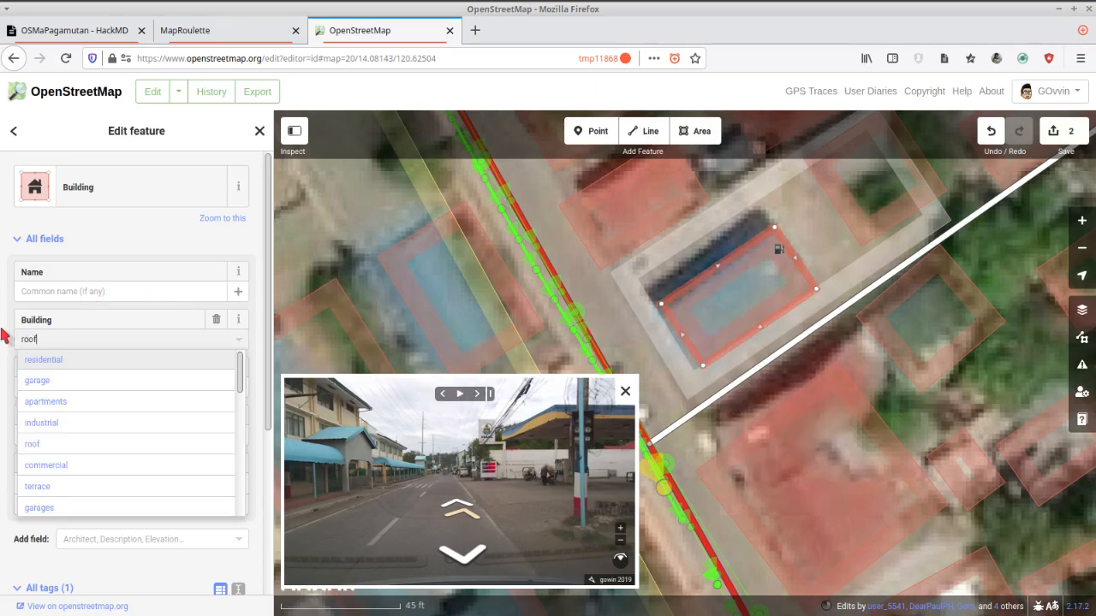
key("Return")
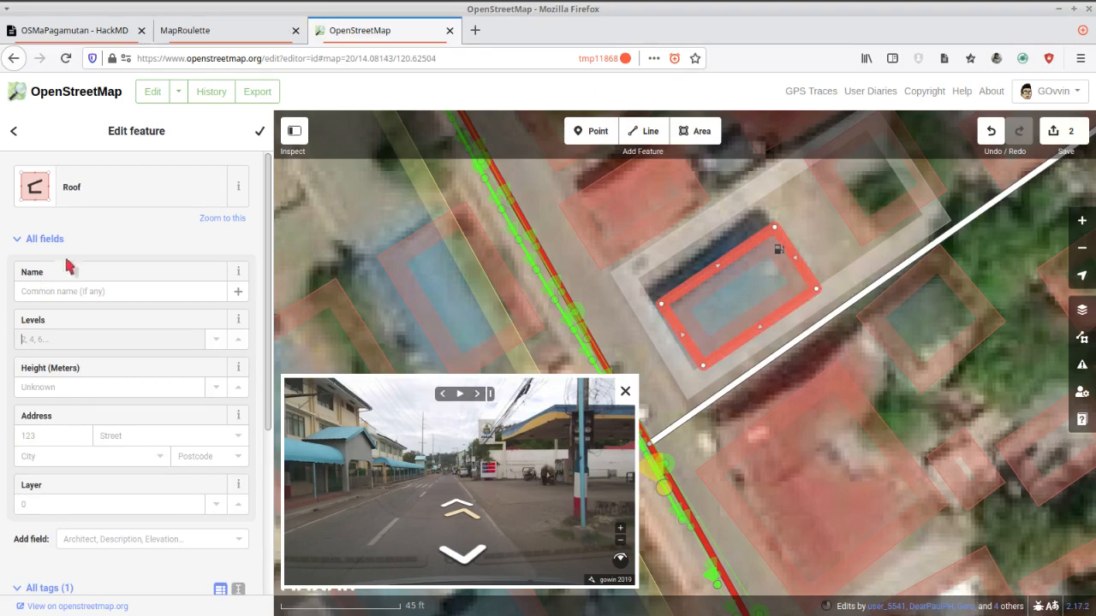
left_click(52, 505)
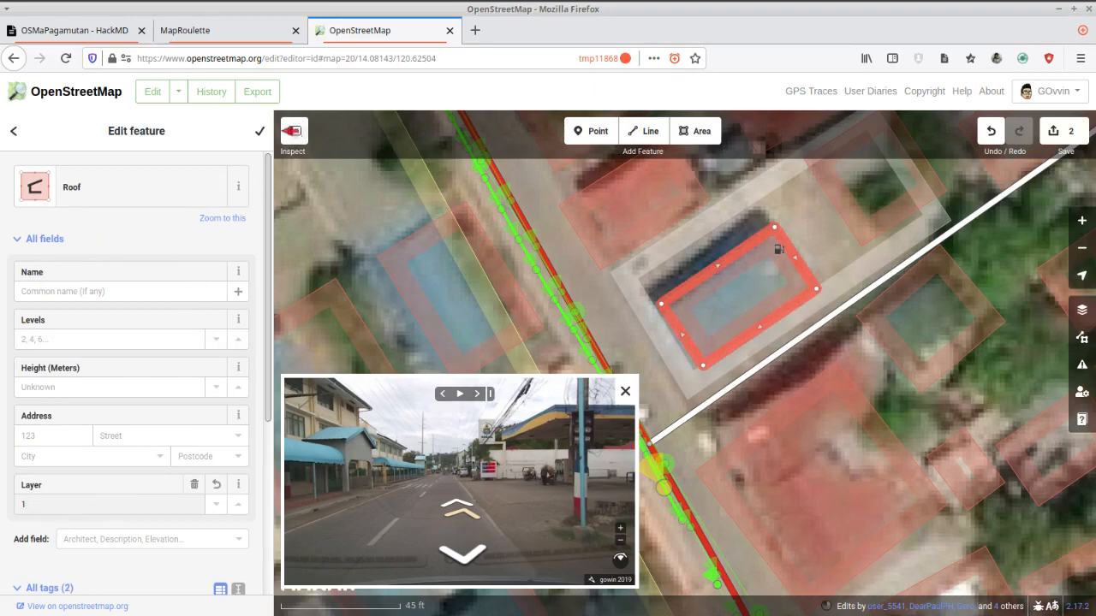
left_click(555, 206)
Follow the street-level imagery past the Sea Oil station and add a Marked Crosswalk point on Nasugbu Road where the road stripes appear.
left_click_drag(569, 242, 695, 313)
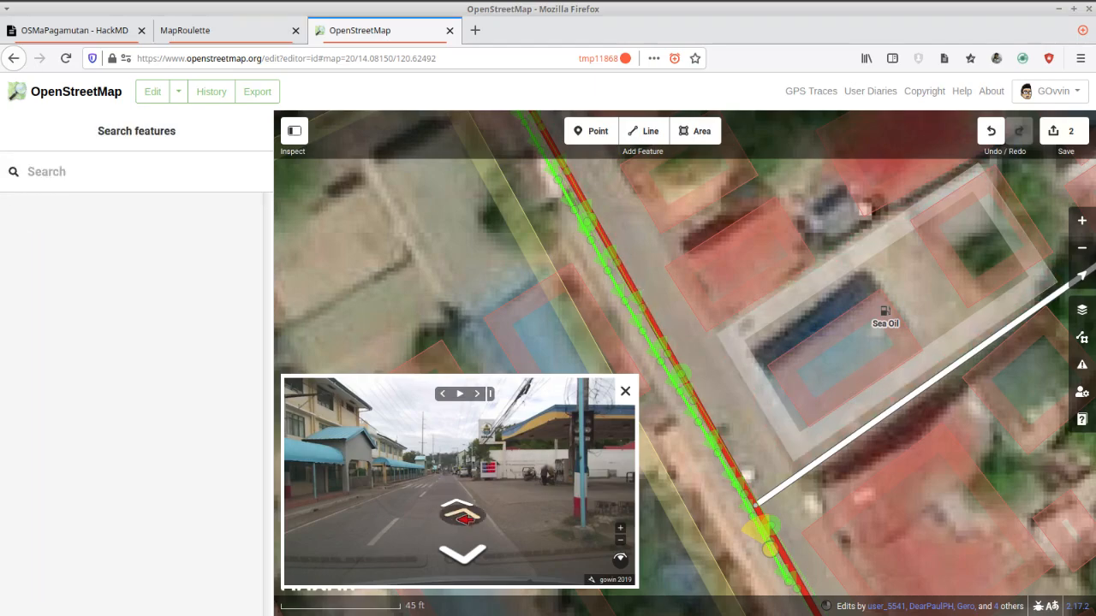
left_click(459, 507)
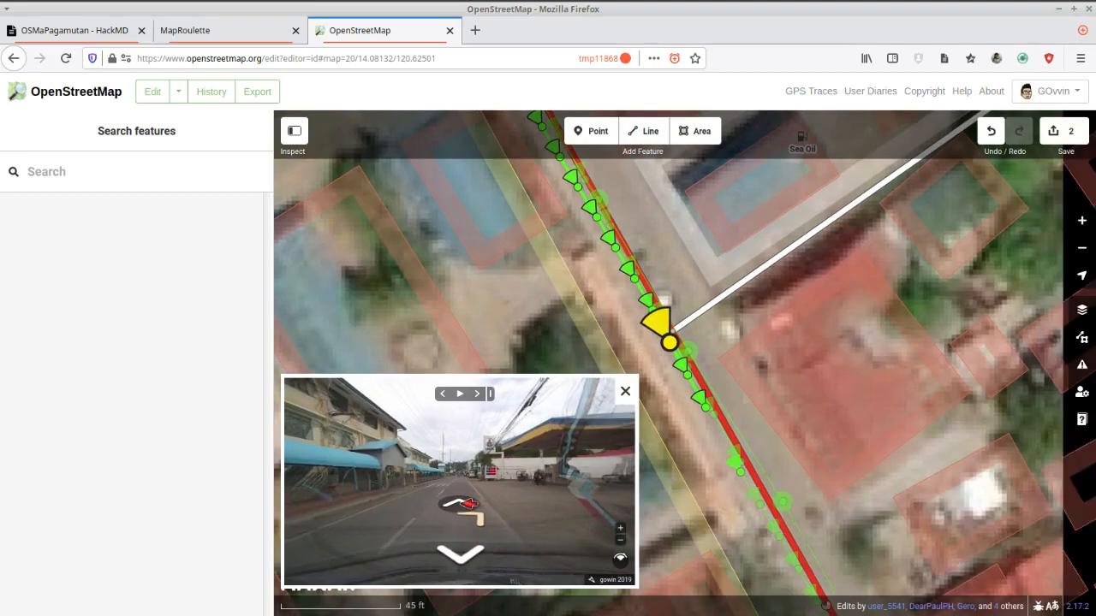
left_click(466, 503)
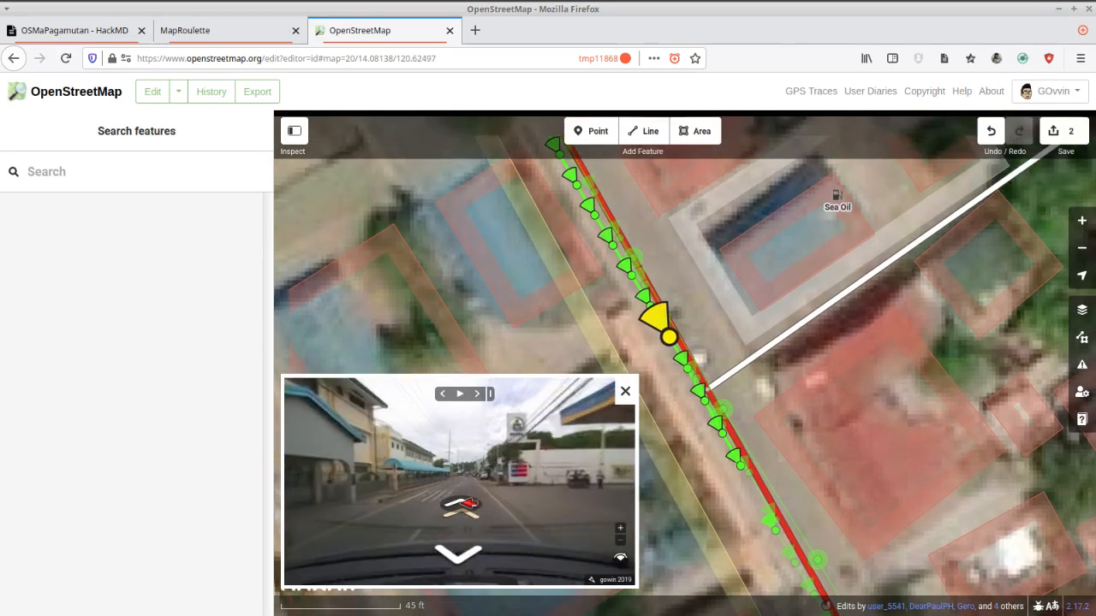
left_click(467, 503)
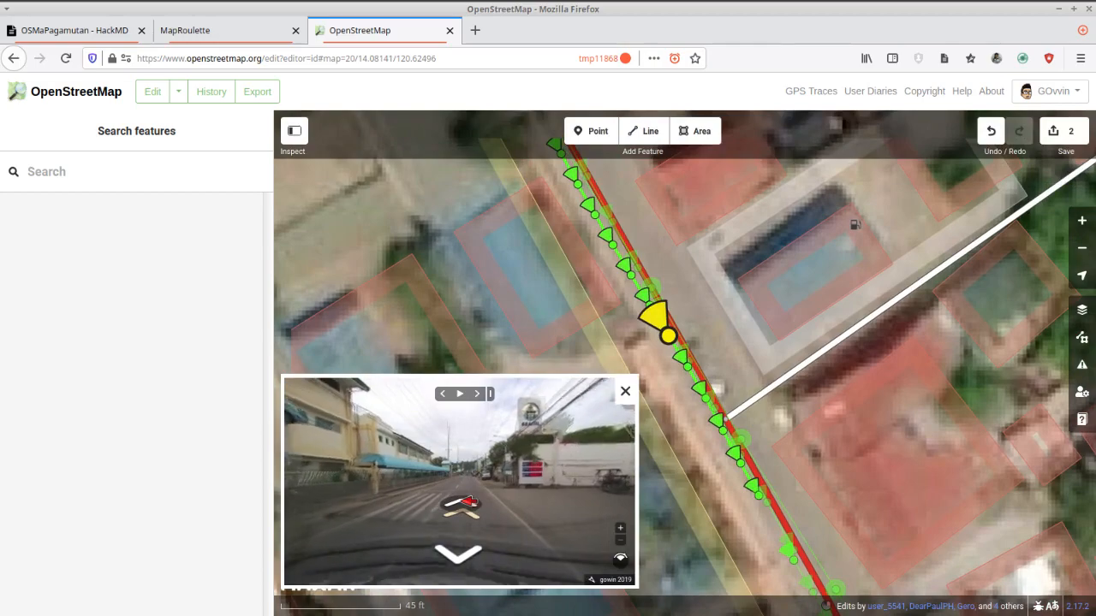
left_click(466, 504)
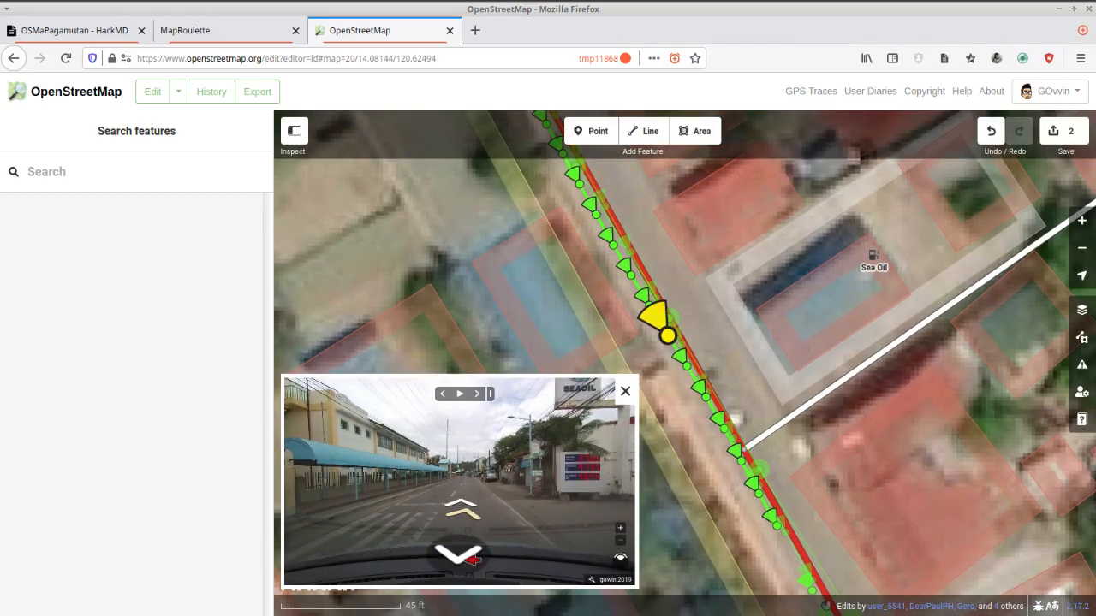
left_click(672, 325)
scroll(674, 324, "up", 2)
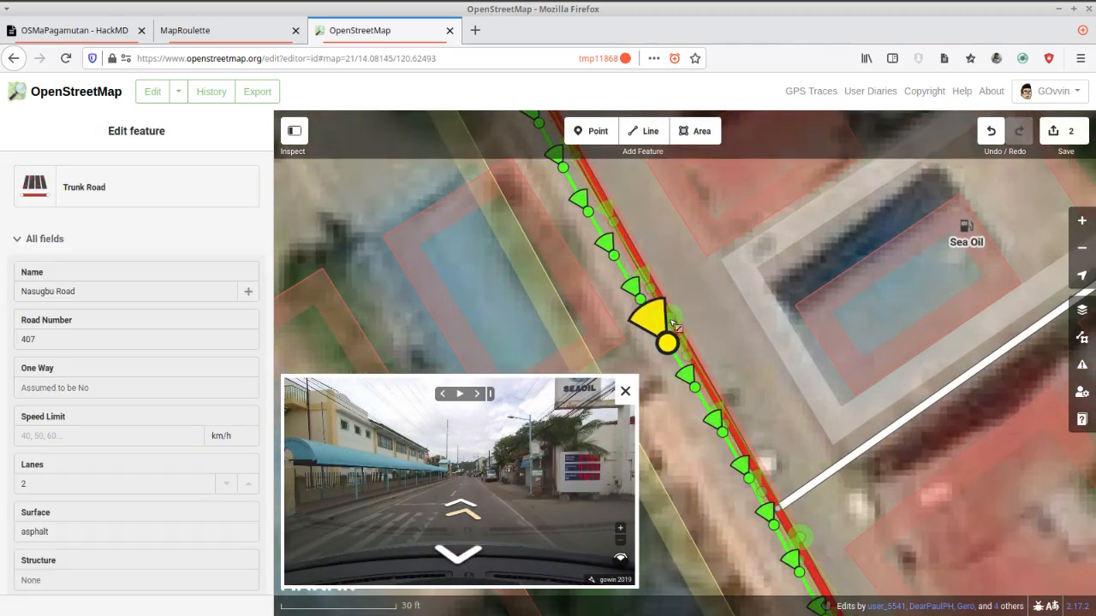
scroll(672, 325, "up", 1)
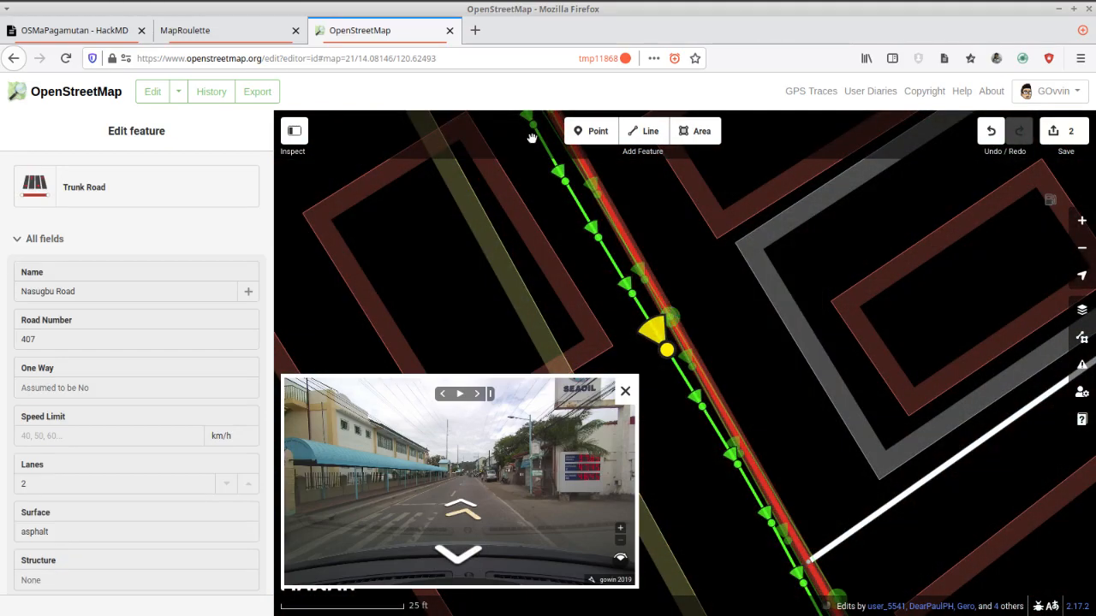
left_click(529, 138)
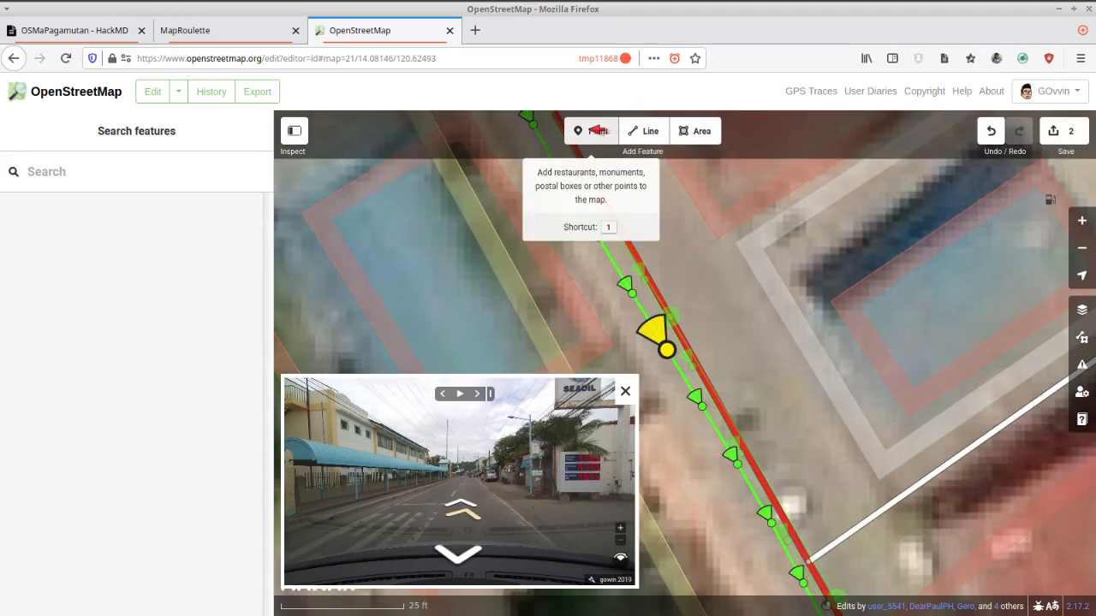
left_click(595, 130)
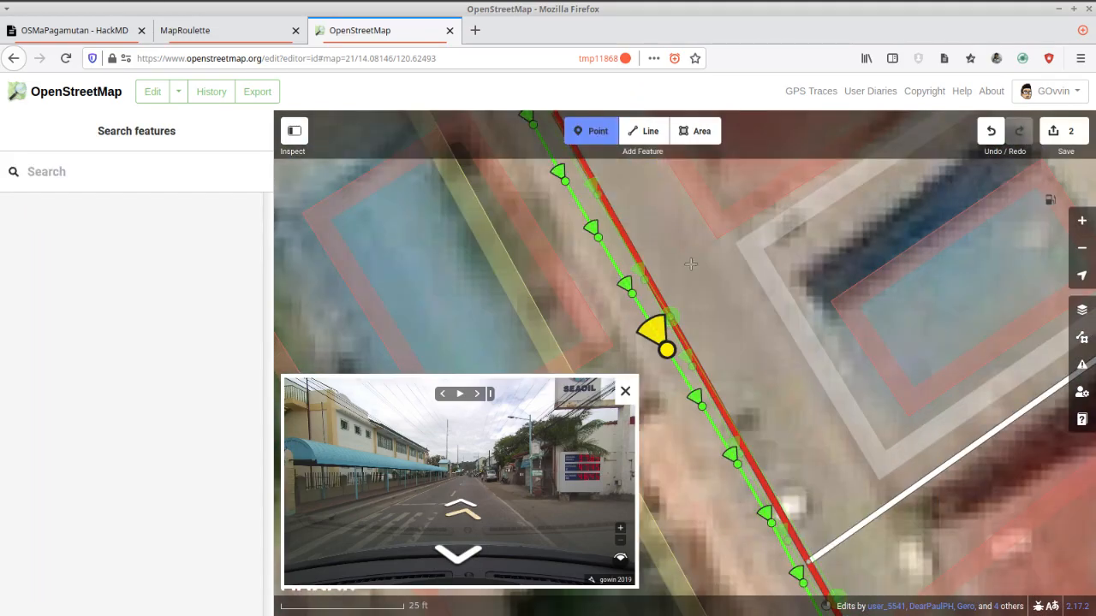
left_click(658, 294)
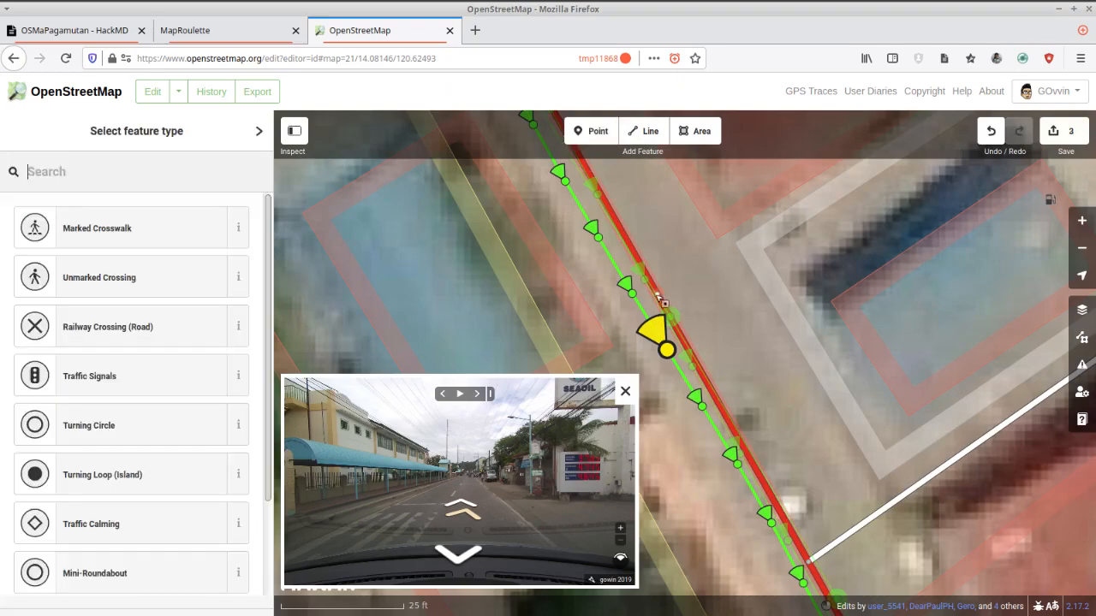
left_click(87, 231)
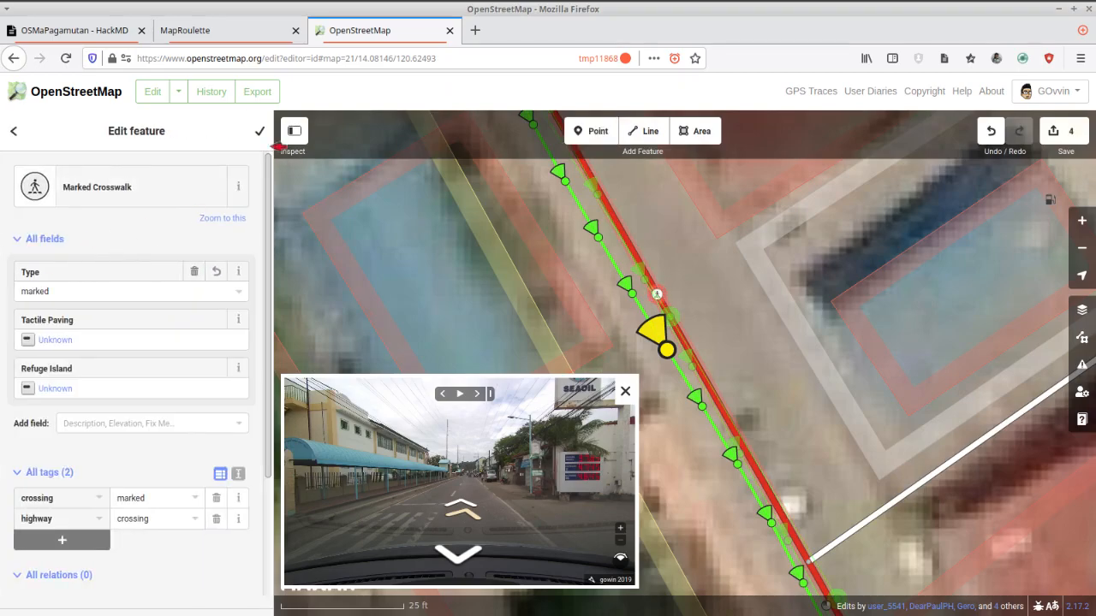
left_click(261, 133)
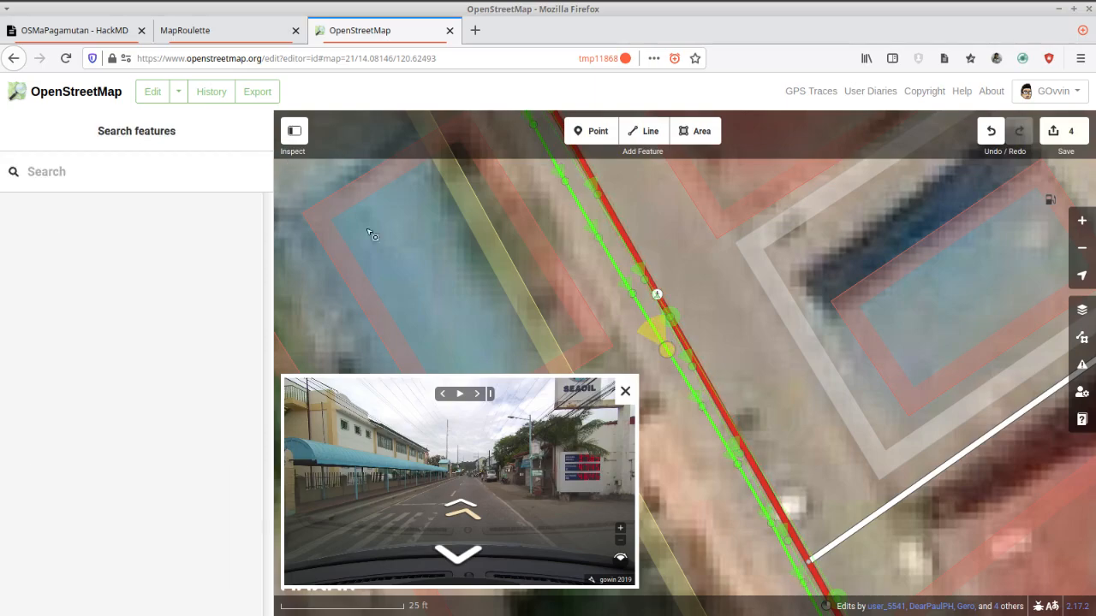
Follow the street-level imagery along Nasugbu Road from the Sea Oil station to the church gate and examine the lettering on its arch.
left_click(567, 299)
scroll(567, 301, "down", 2)
left_click(596, 235)
left_click_drag(597, 235, 752, 375)
scroll(751, 369, "down", 1)
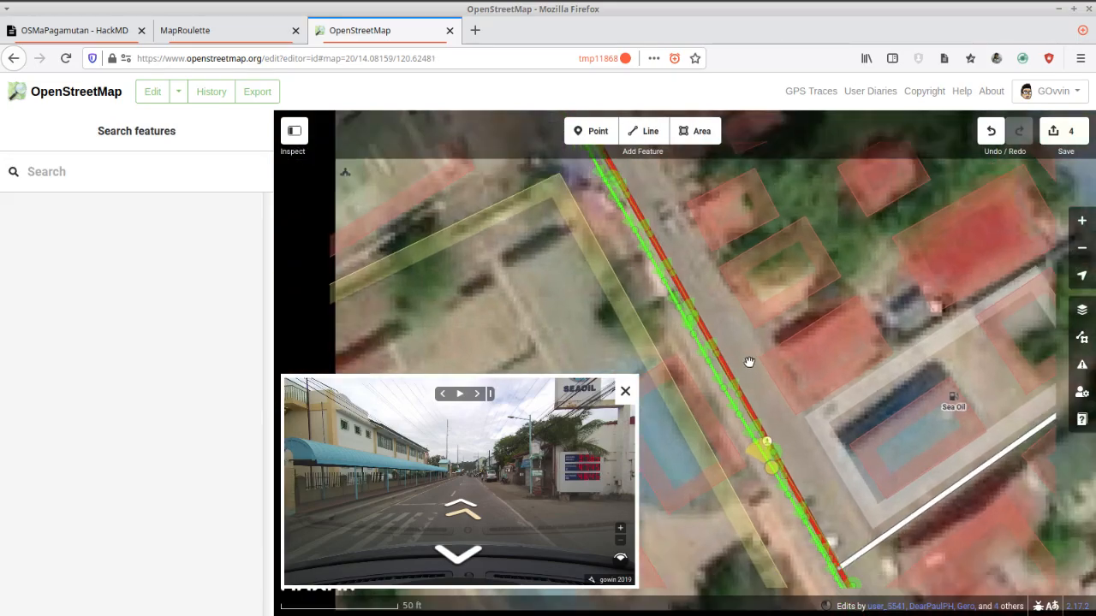
left_click_drag(546, 270, 674, 381)
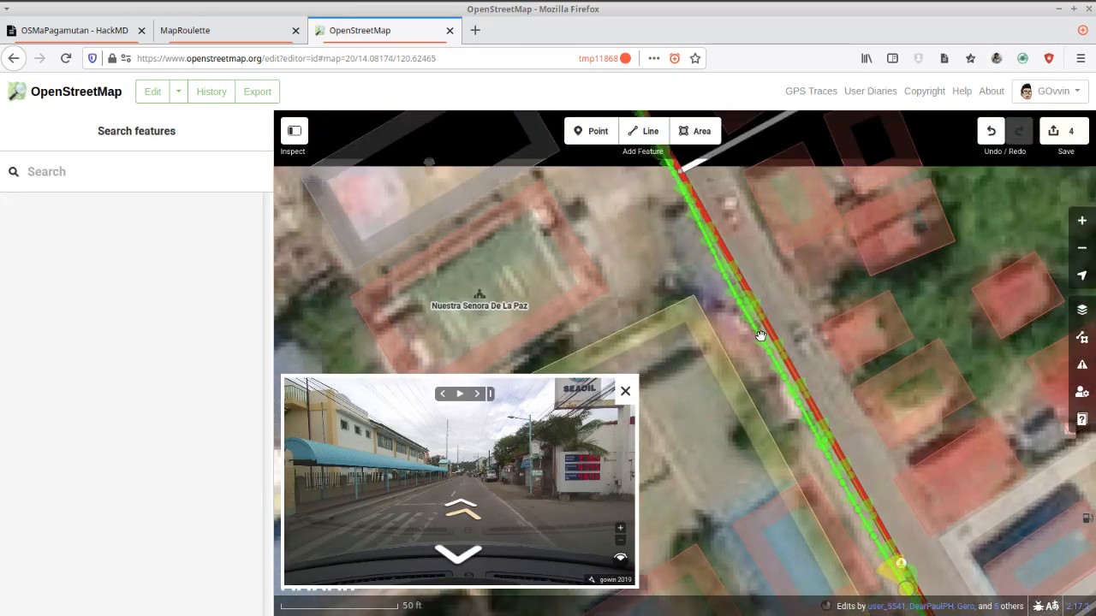
left_click(462, 508)
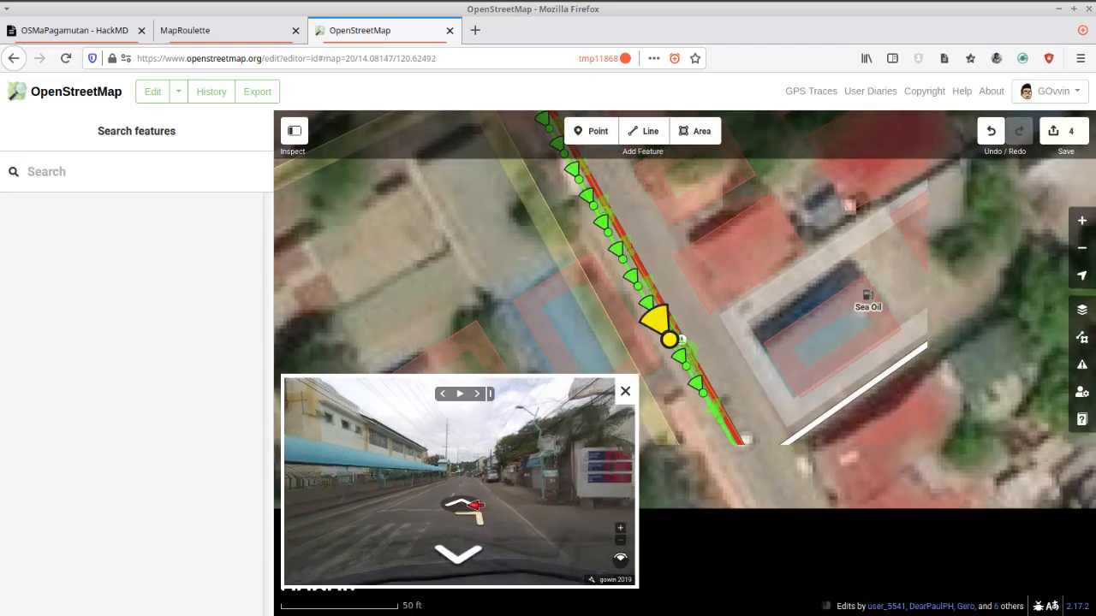
left_click(467, 507)
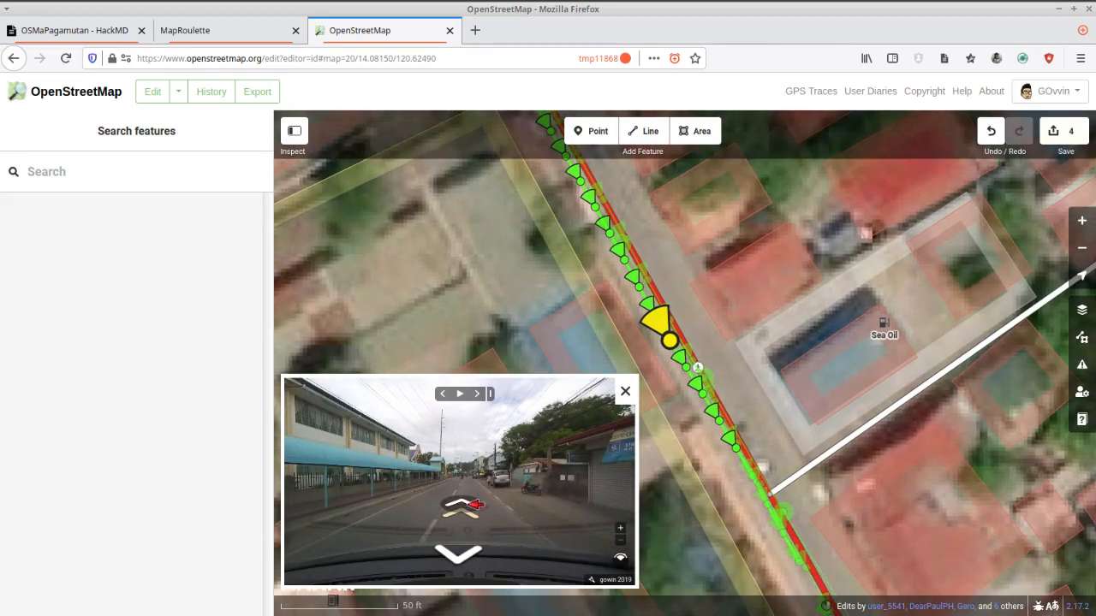
left_click(469, 511)
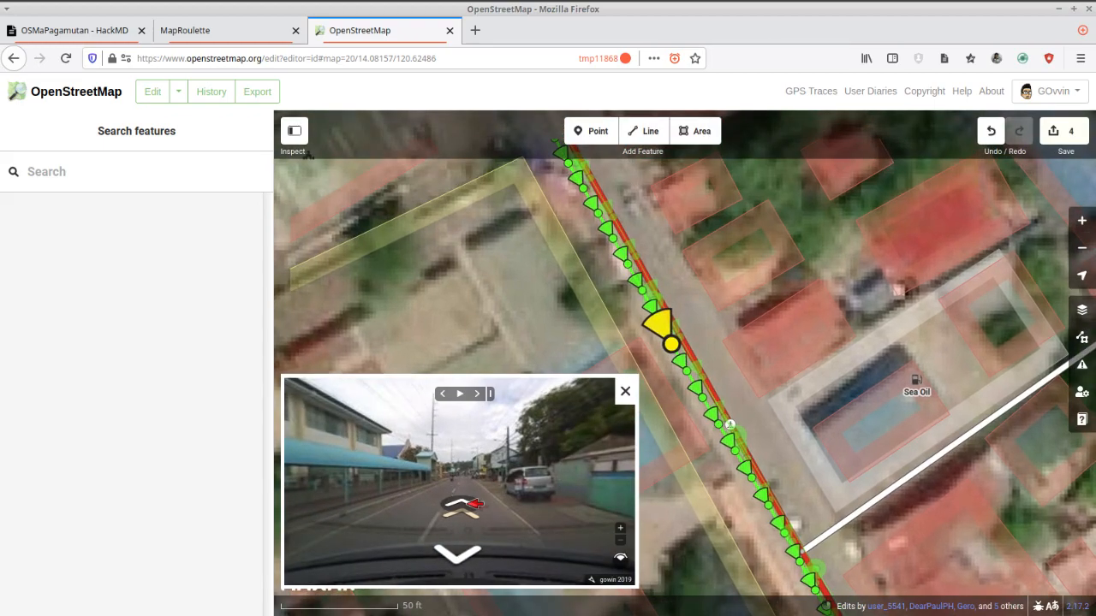
left_click(467, 504)
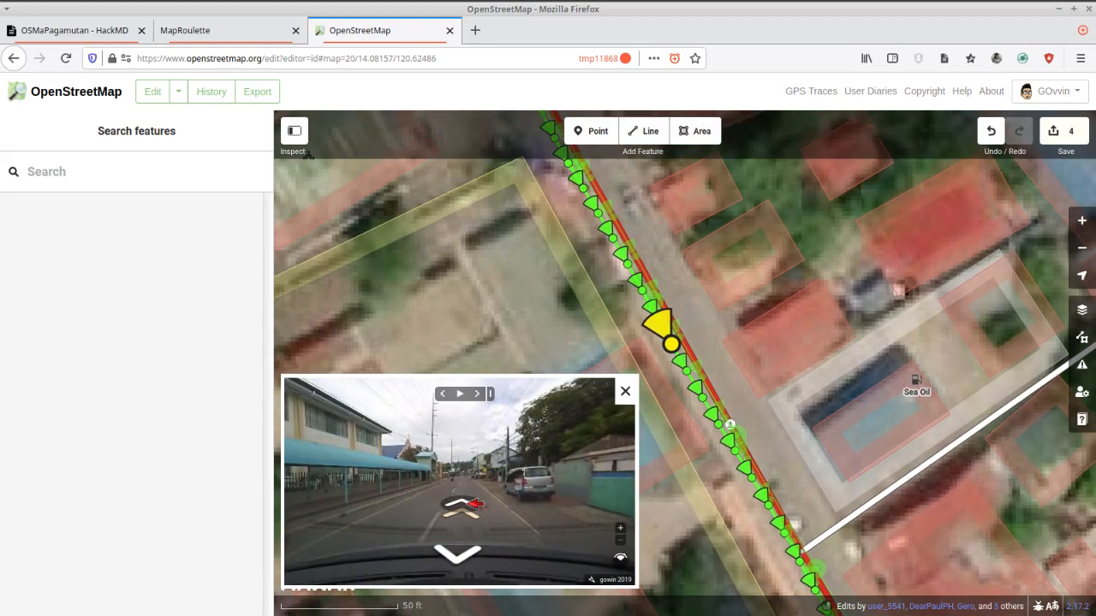
left_click(468, 504)
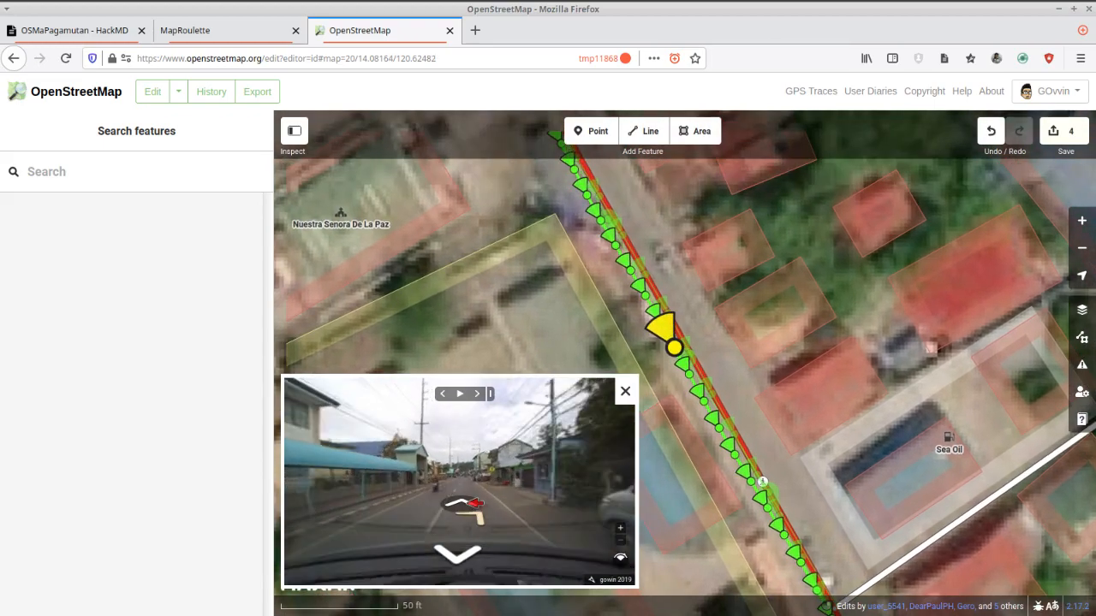
left_click(468, 507)
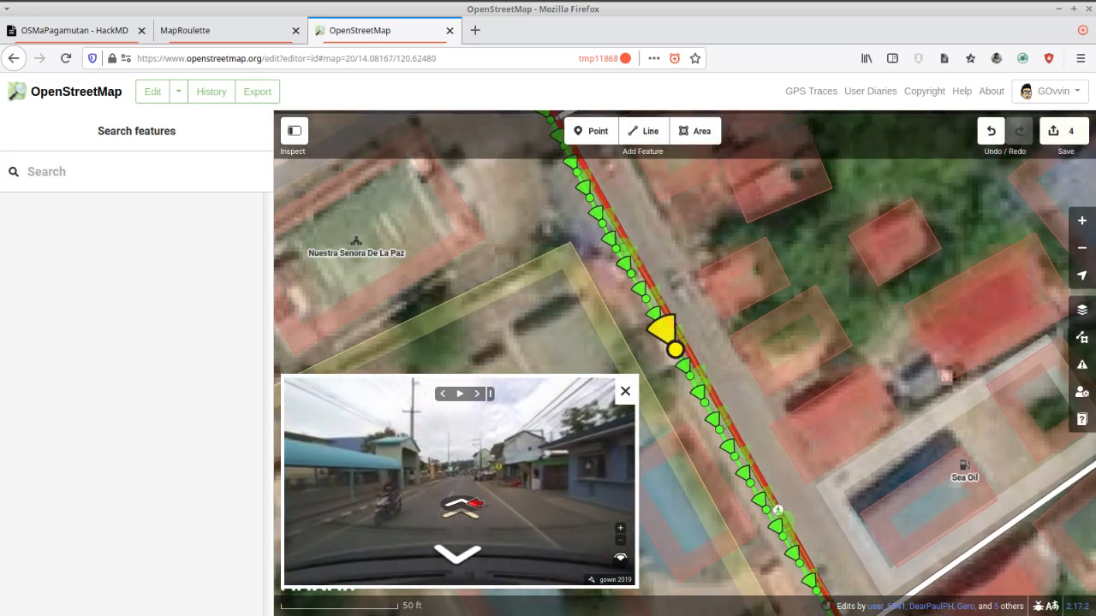
left_click(470, 505)
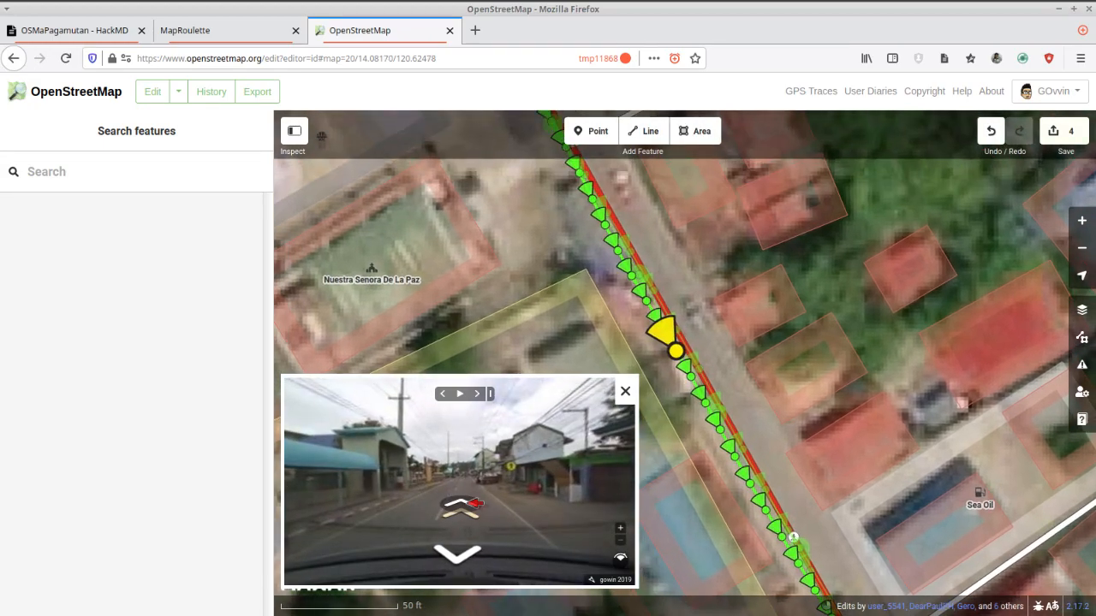
left_click(468, 505)
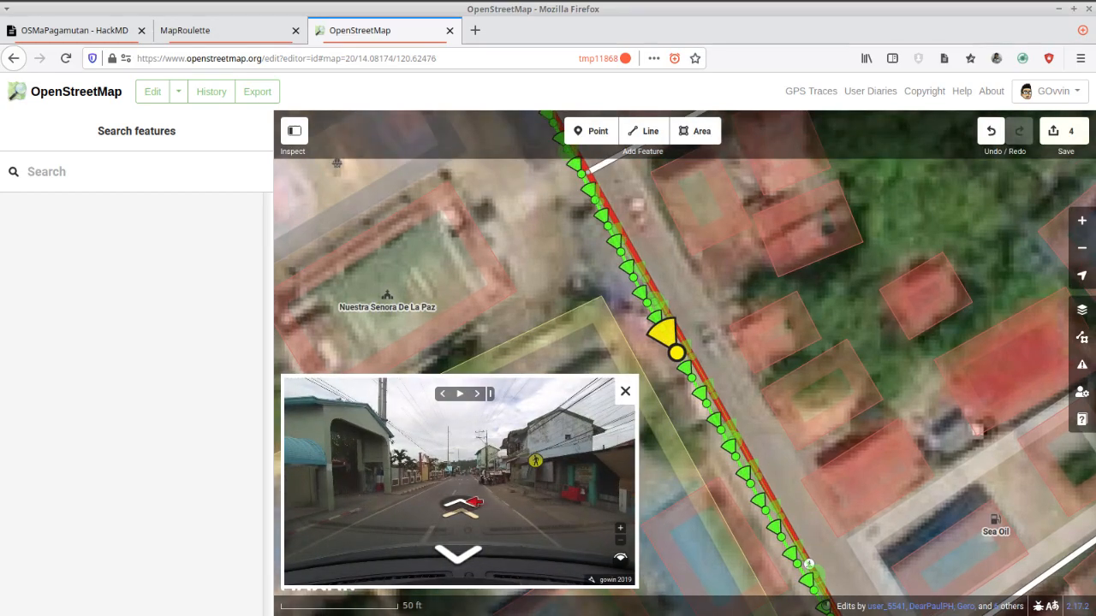
left_click(469, 503)
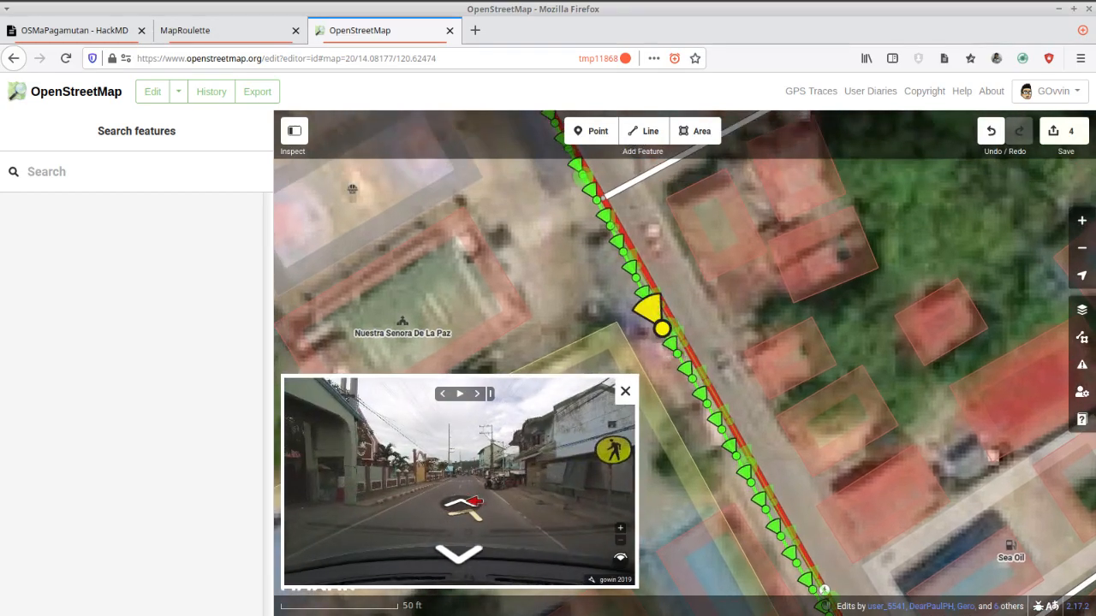
left_click(470, 503)
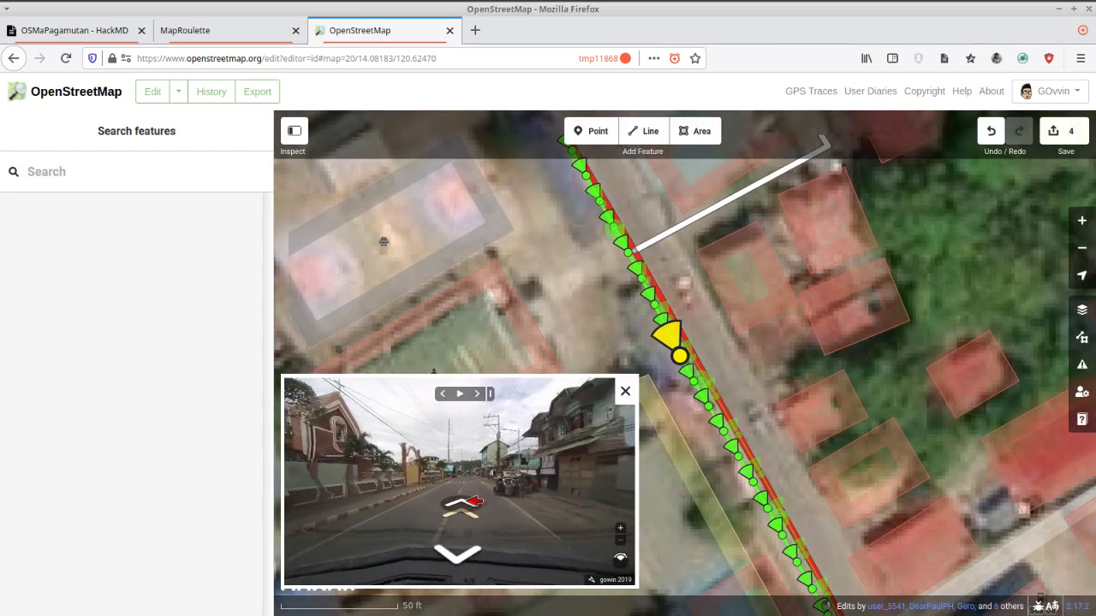
left_click(470, 504)
left_click(470, 504)
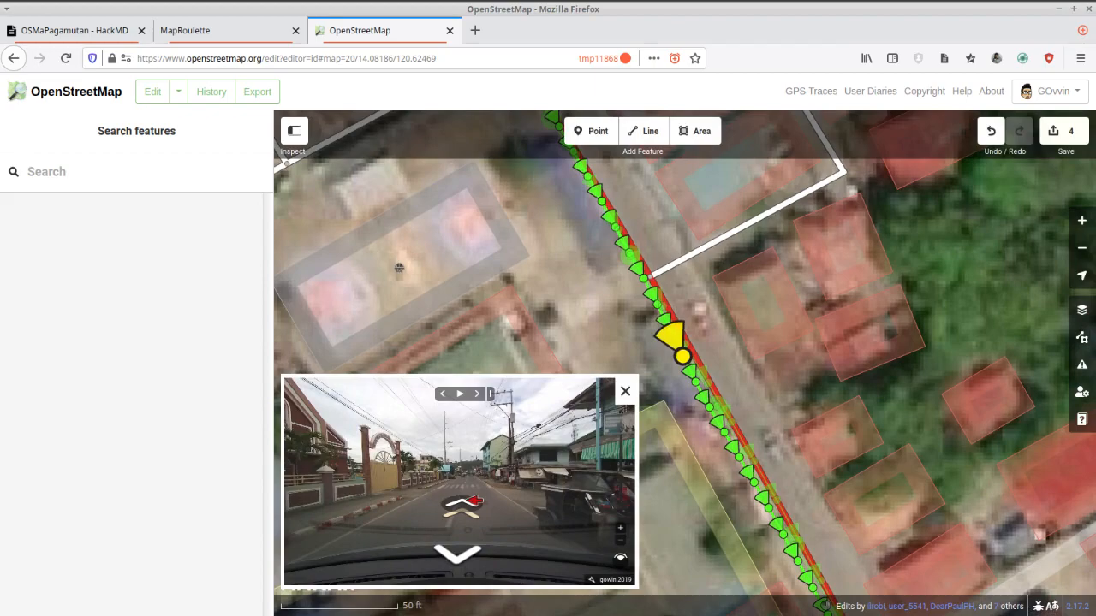
left_click(470, 503)
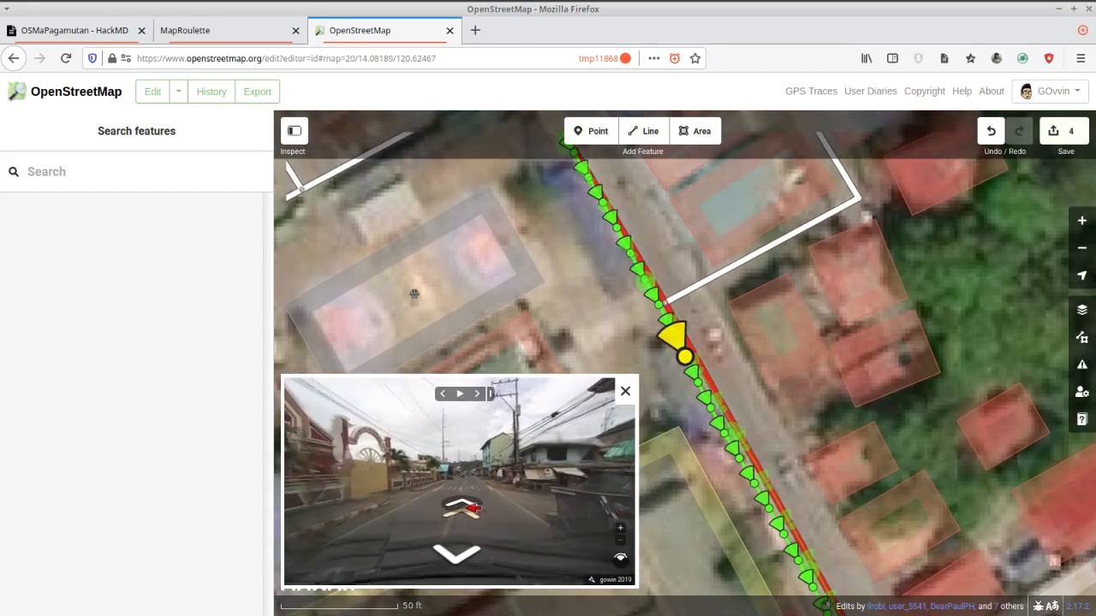
scroll(375, 446, "up", 3)
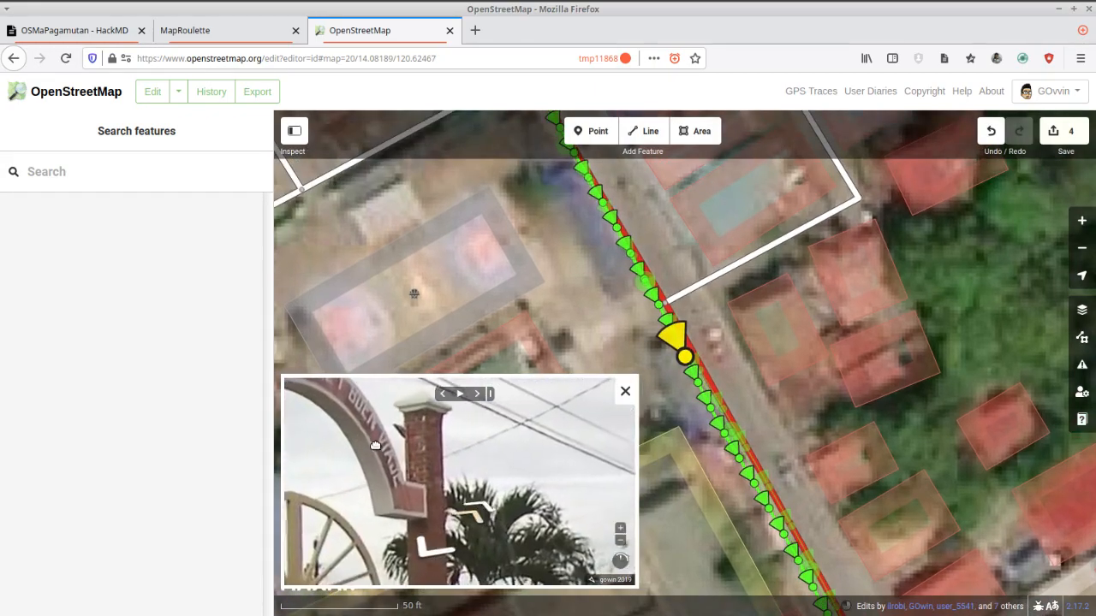
scroll(375, 446, "down", 3)
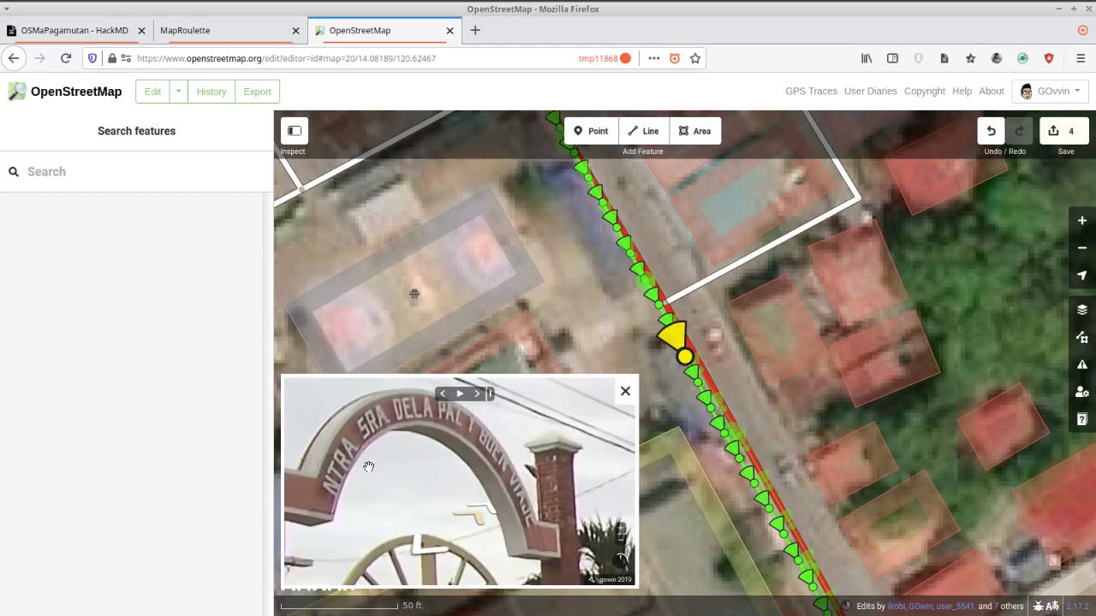
left_click_drag(398, 459, 398, 475)
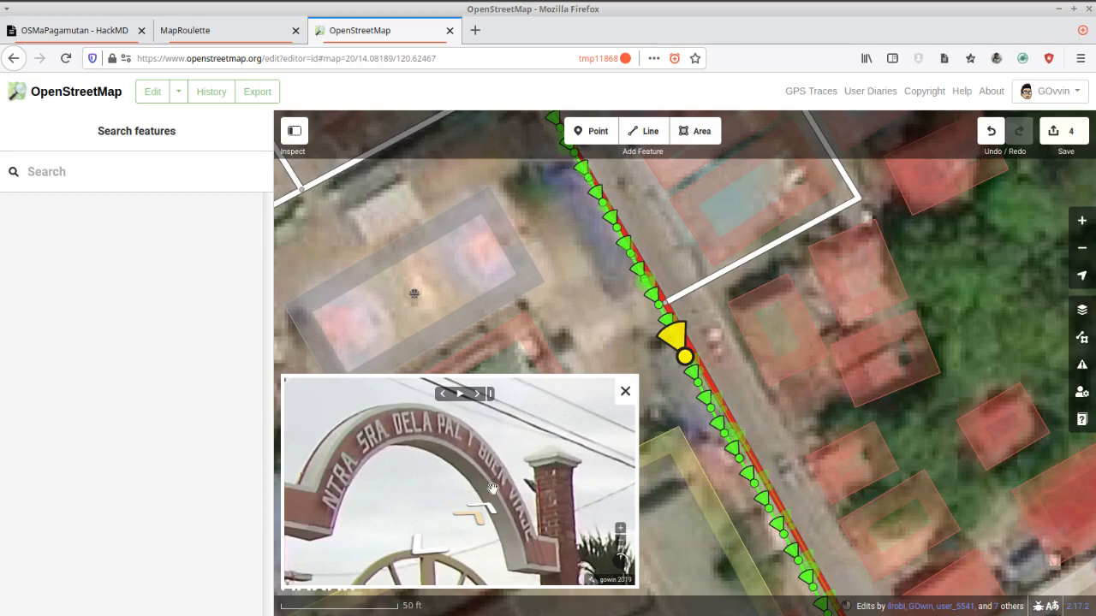
Extend the name of the Nuestra Senora De La Paz church building to "Nuestra Senora De La Paz Y Buen Viaje".
left_click_drag(602, 314, 909, 174)
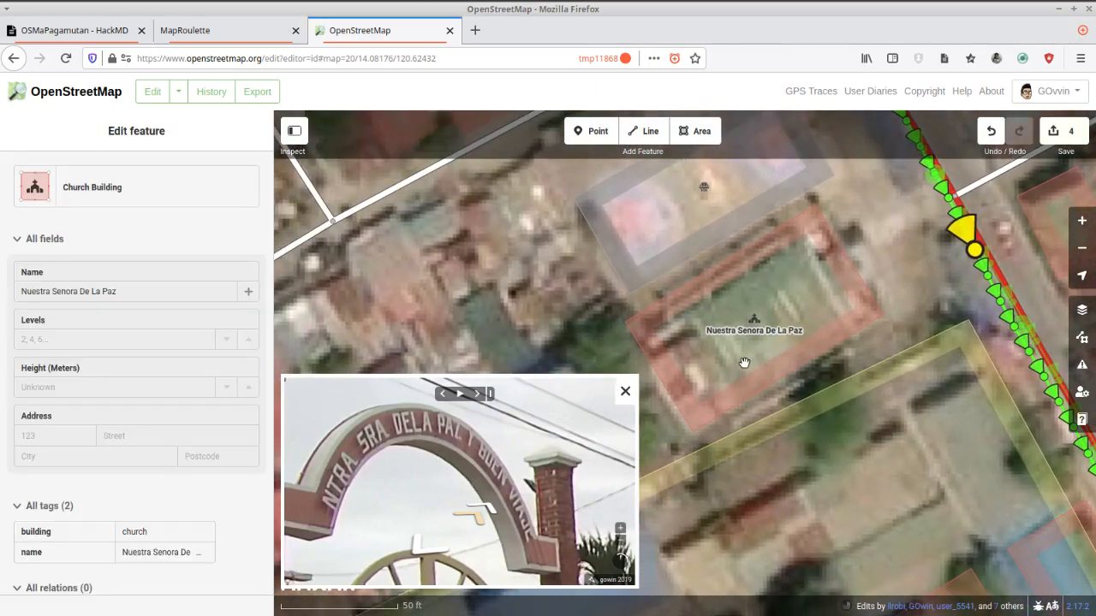
left_click(766, 379)
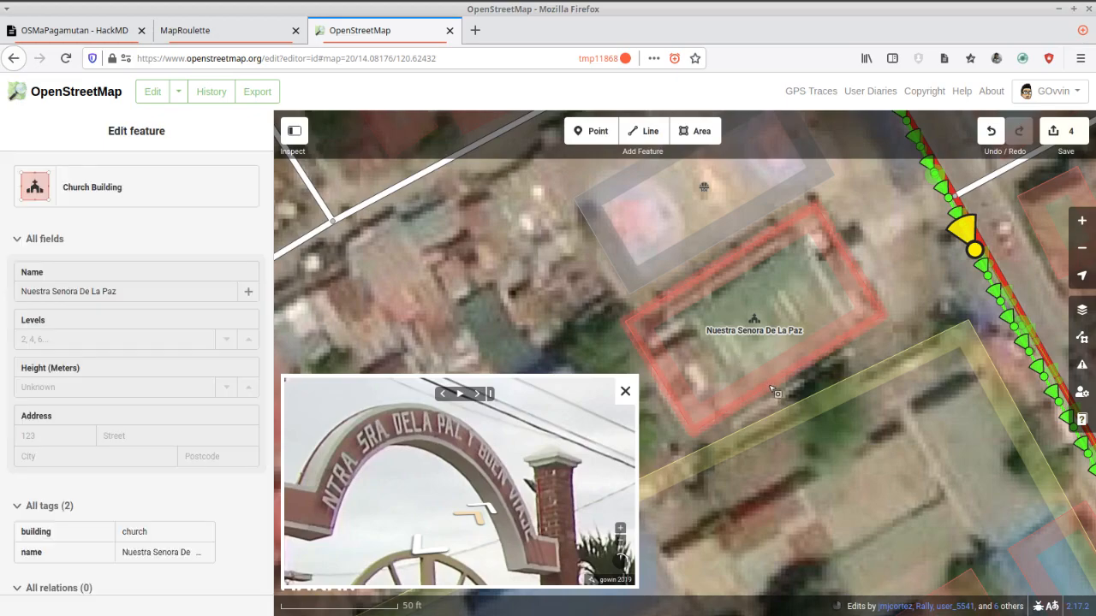
left_click(164, 293)
key("Return")
type("Y Bue")
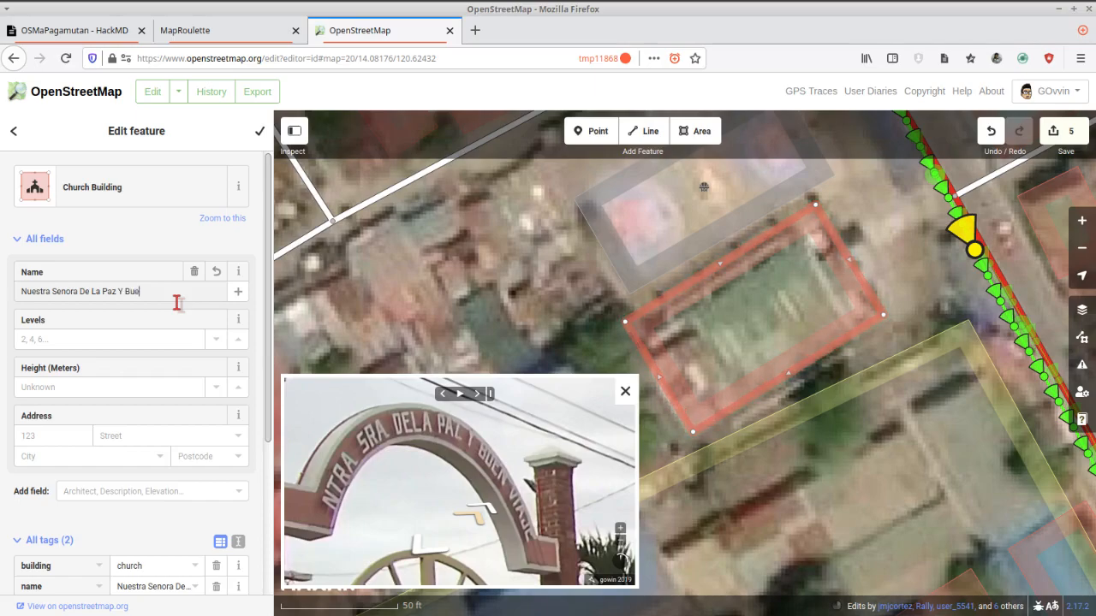
type("n Viaje")
scroll(494, 334, "down", 1)
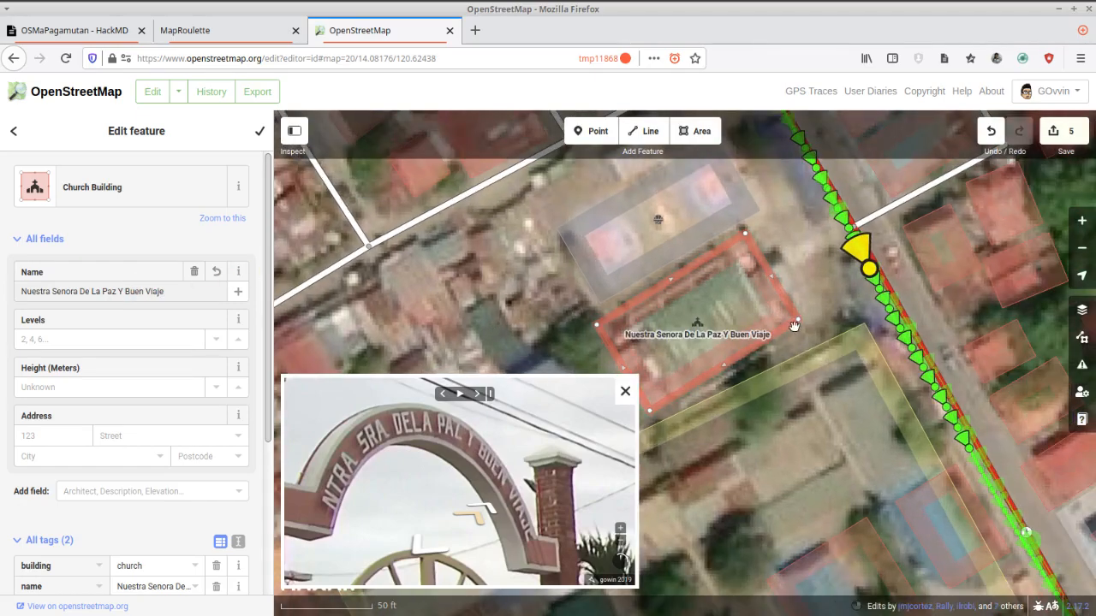
Follow the street-level imagery past the church gate, set the blue-roofed building across the road to 3 levels, and finish editing it.
mouse_move(842, 293)
left_mouse_down()
mouse_move(800, 336)
mouse_move(762, 428)
left_mouse_up()
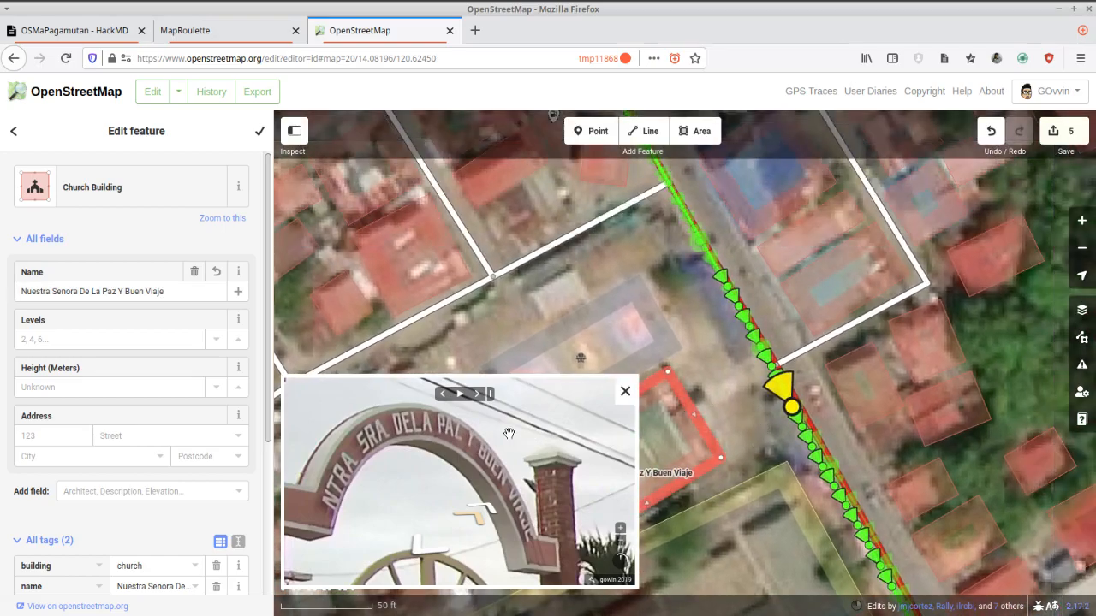
scroll(486, 459, "down", 5)
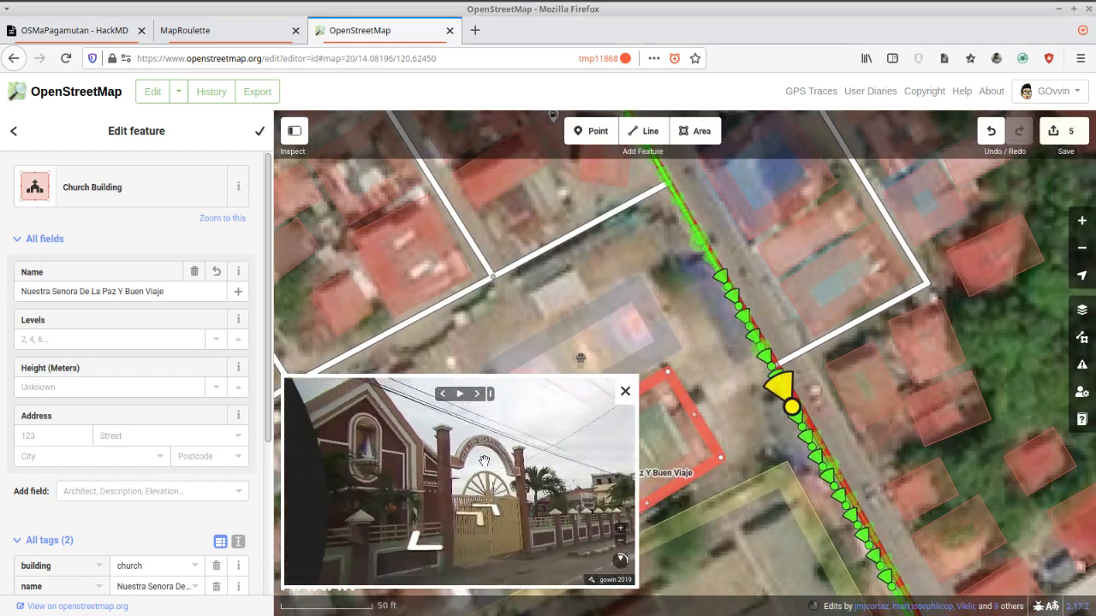
left_click(490, 506)
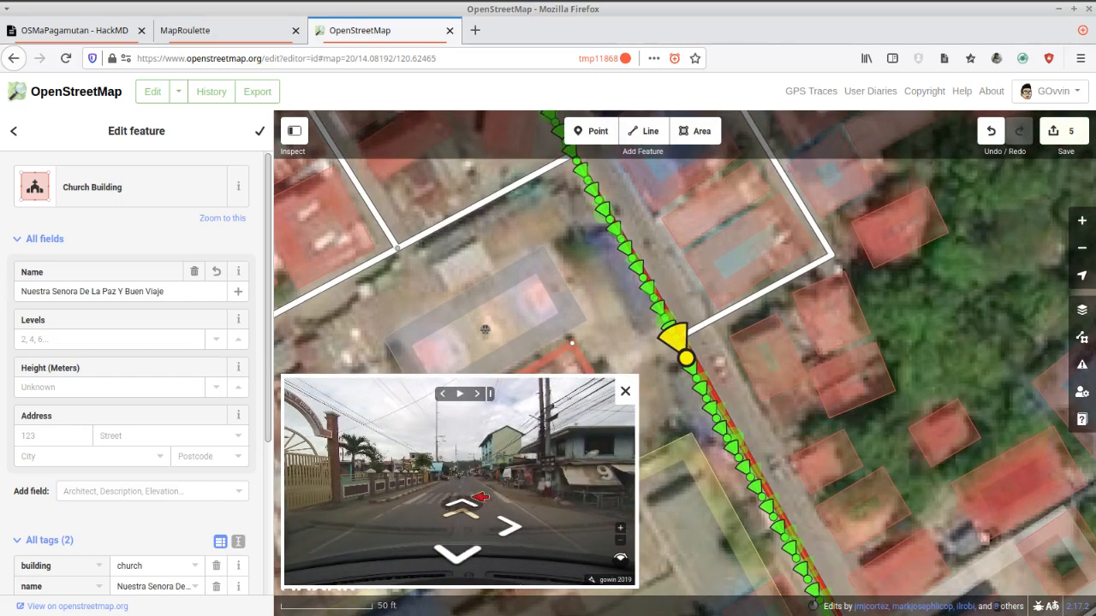
left_click(482, 497)
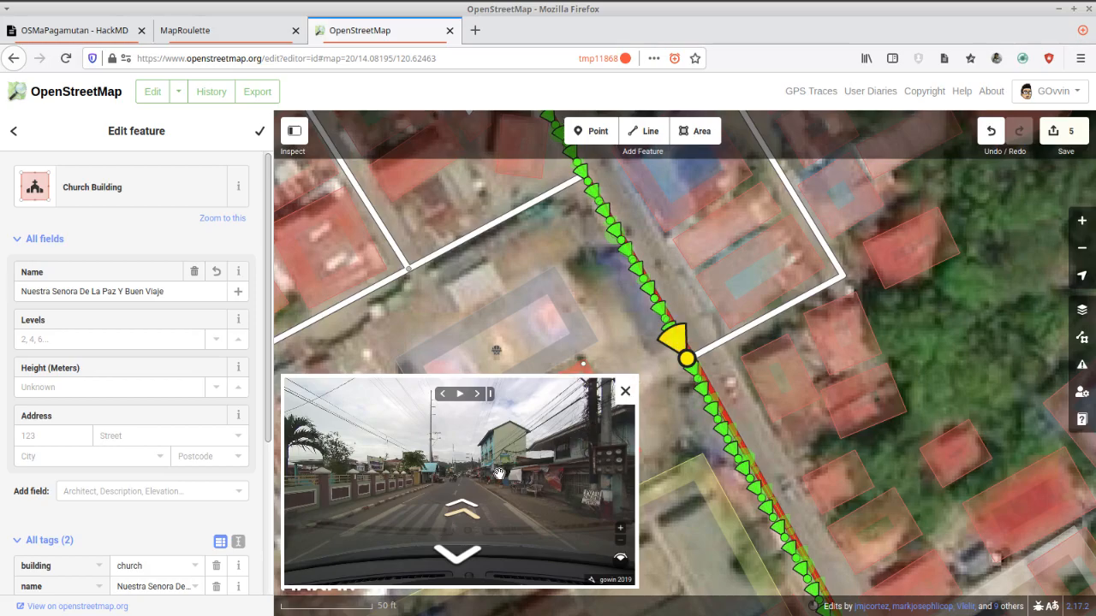
left_click(468, 504)
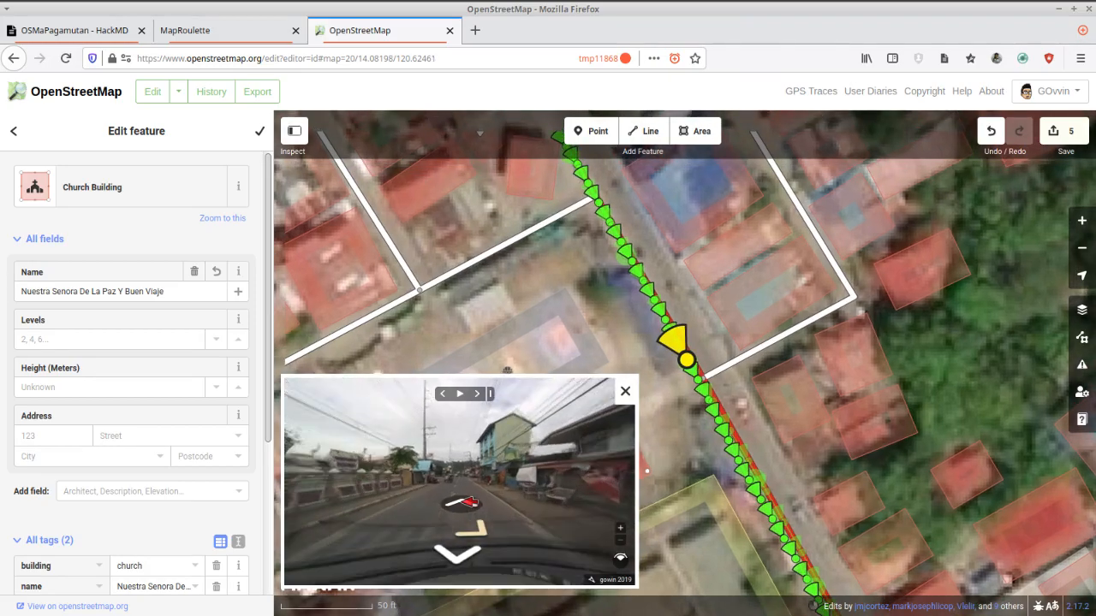
left_click(468, 503)
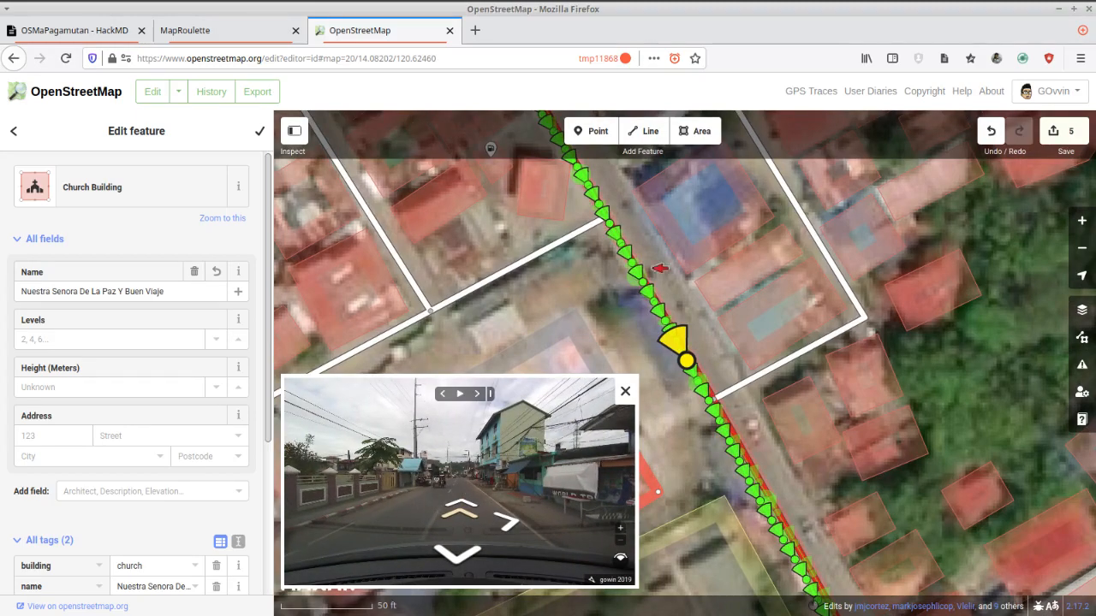
left_click(468, 501)
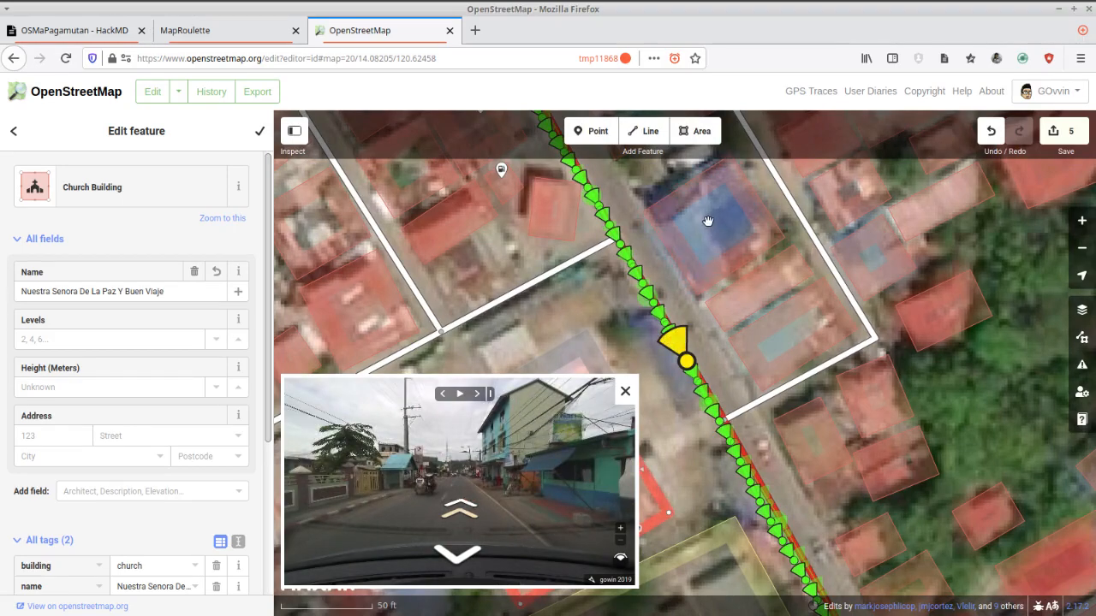
left_click_drag(724, 249, 773, 281)
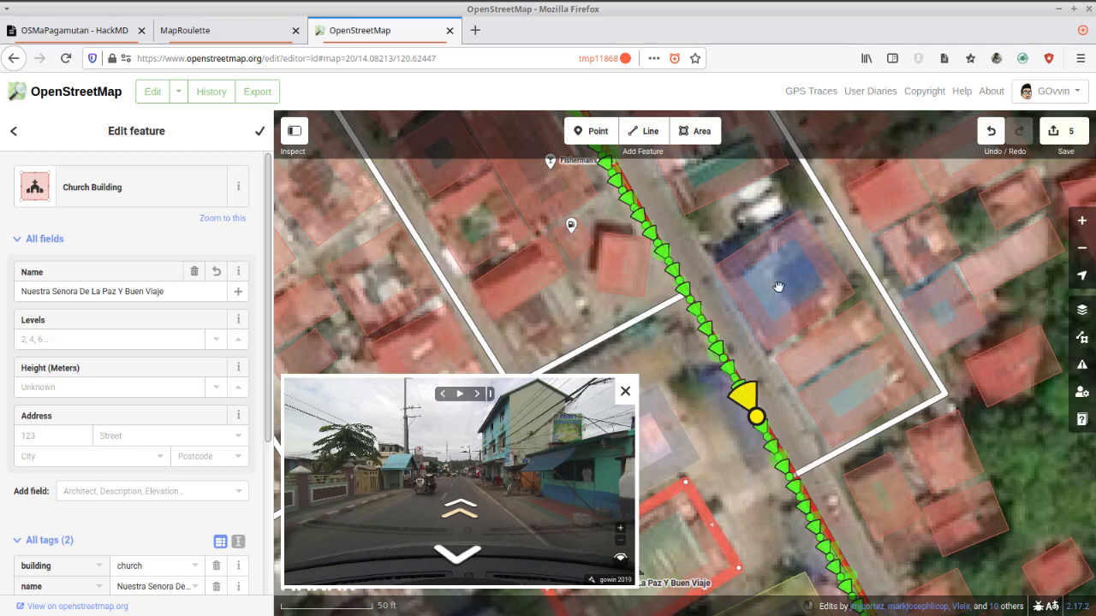
left_click(763, 242)
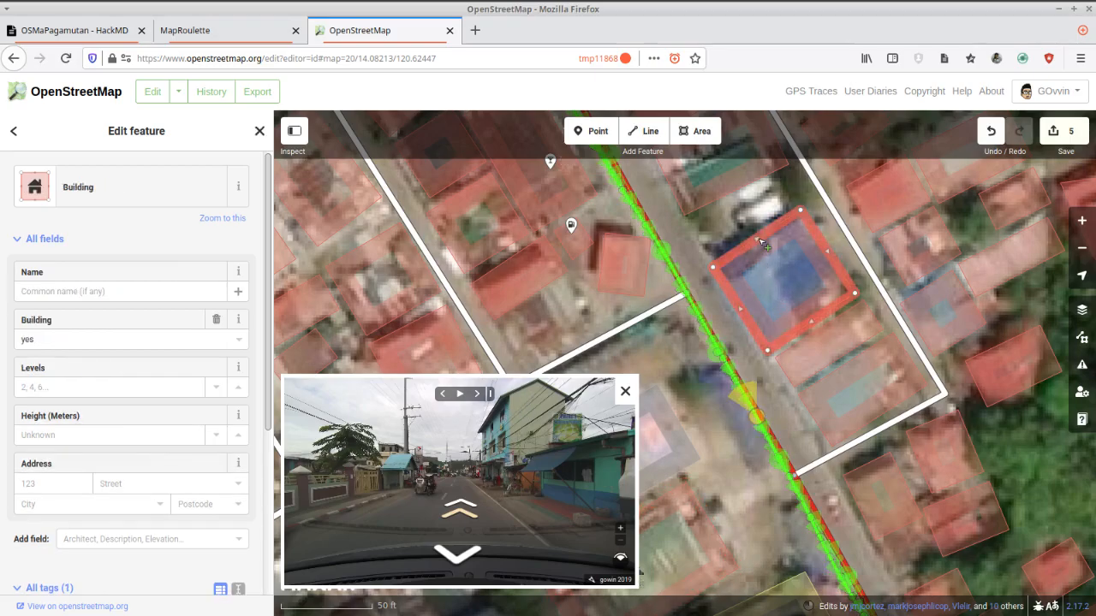
left_click(37, 387)
type("3")
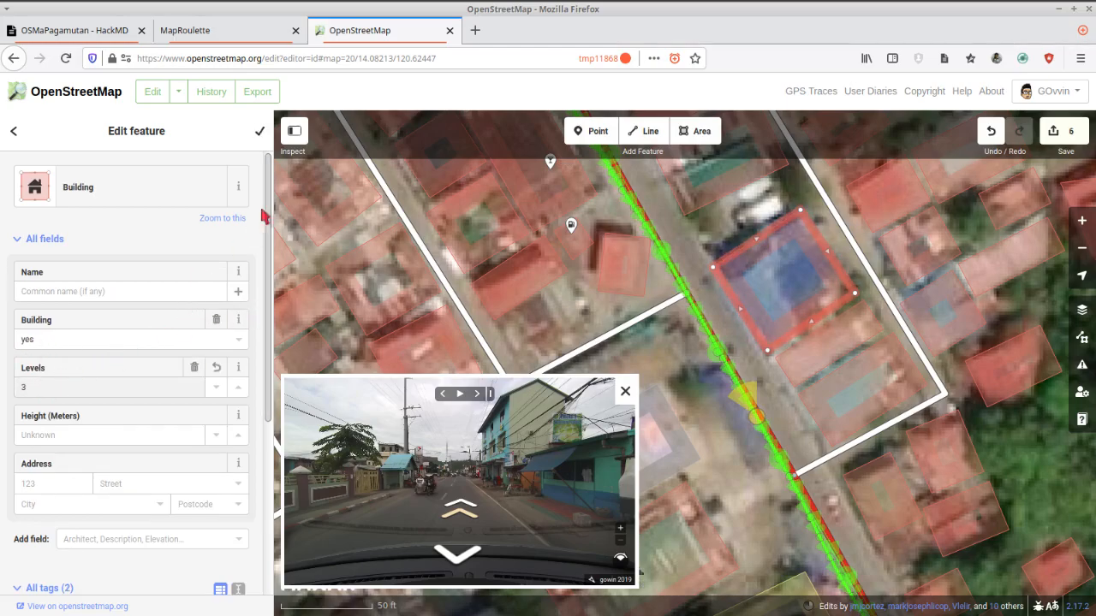
left_click(260, 133)
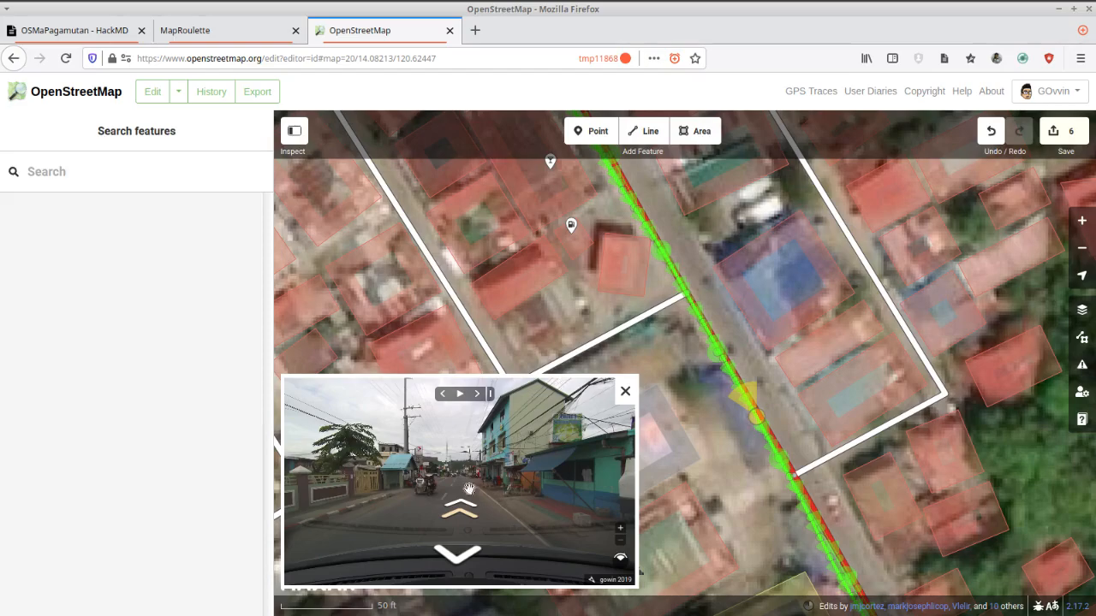
Inspect the storefront sign in the street-level imagery and add a Bakery point on the corner building southeast of the blue-roofed building.
left_click_drag(581, 412, 541, 491)
scroll(540, 493, "down", 5)
scroll(542, 514, "up", 4)
left_click_drag(520, 505, 542, 487)
scroll(533, 441, "down", 2)
scroll(535, 443, "down", 3)
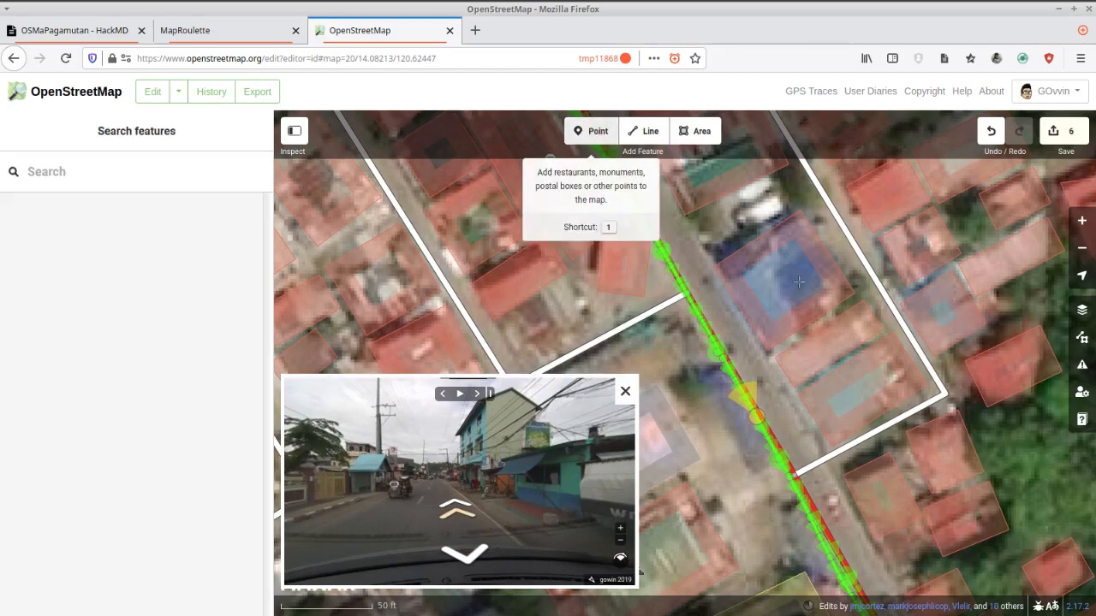
key("1")
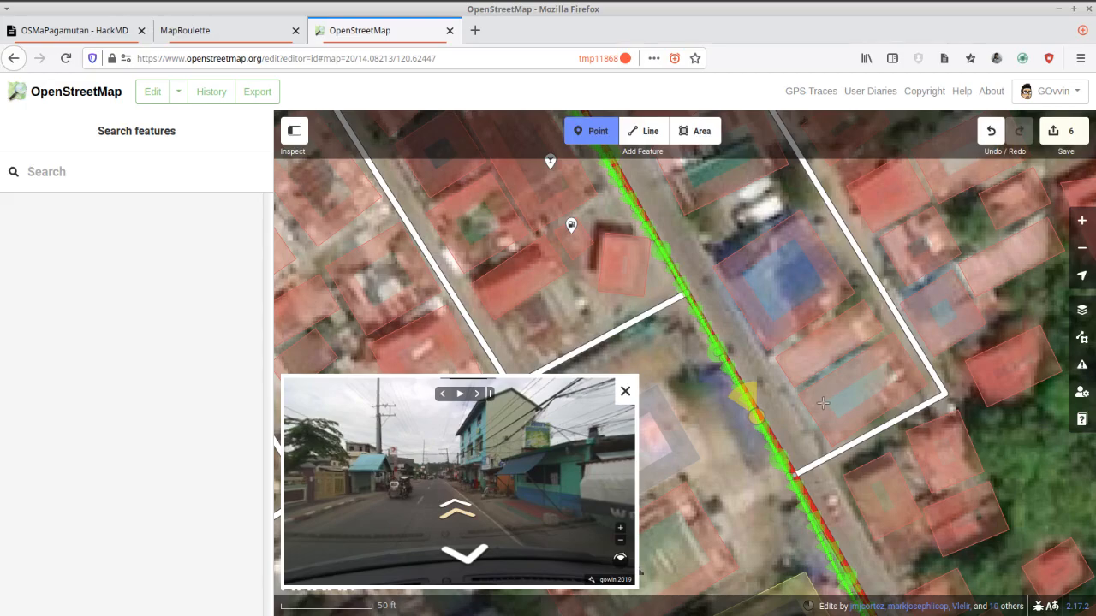
left_click(822, 402)
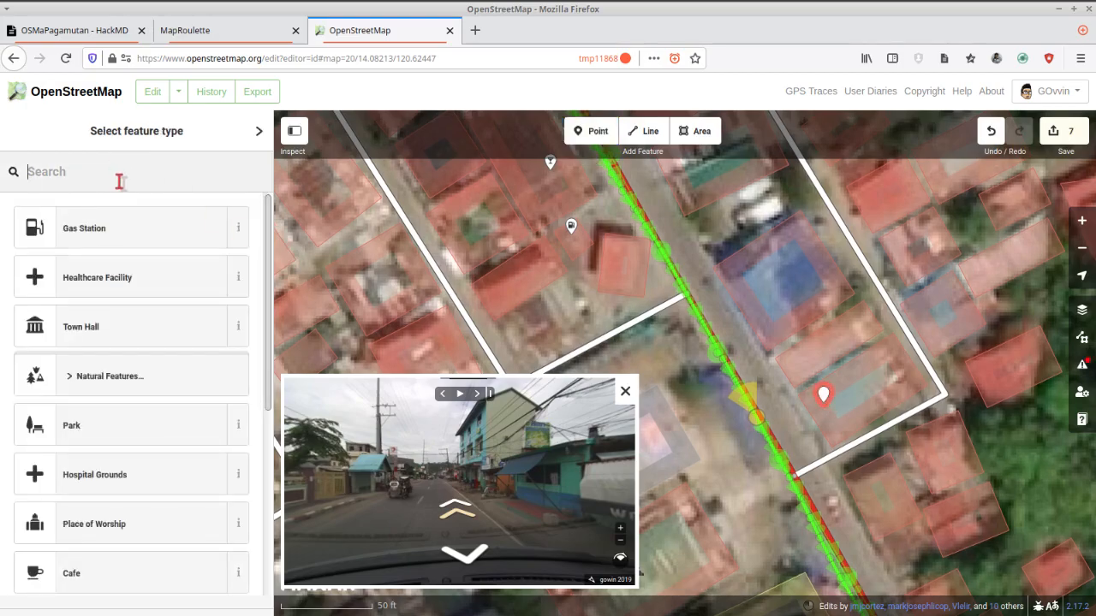
type("bakery")
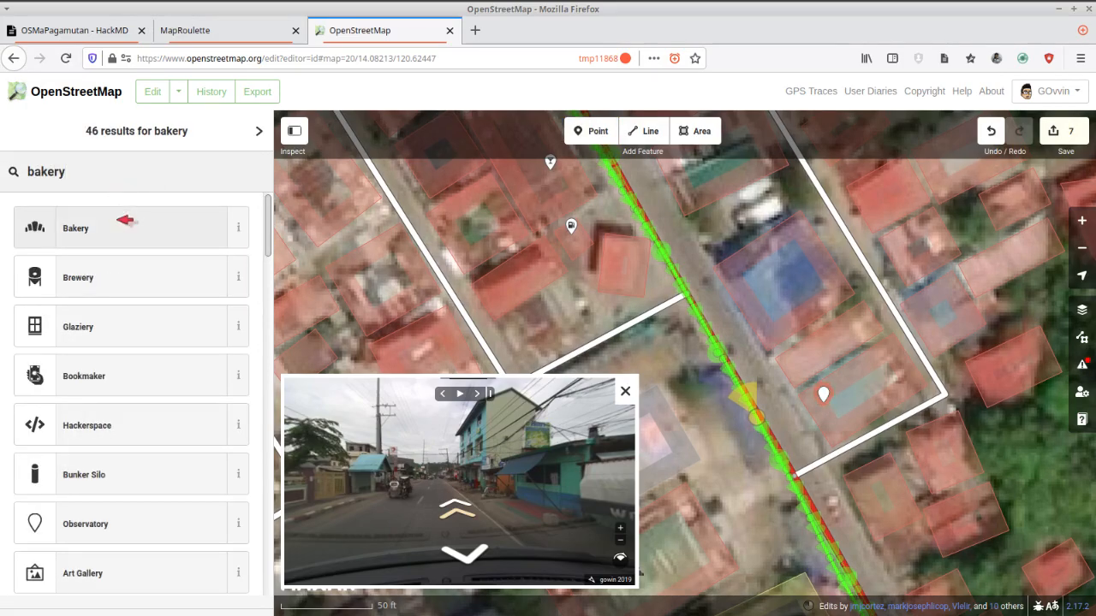
left_click(126, 219)
Name the bakery "Jemong's" after its sign, set its street to Nasugbu Road, and finish editing it.
scroll(535, 434, "up", 5)
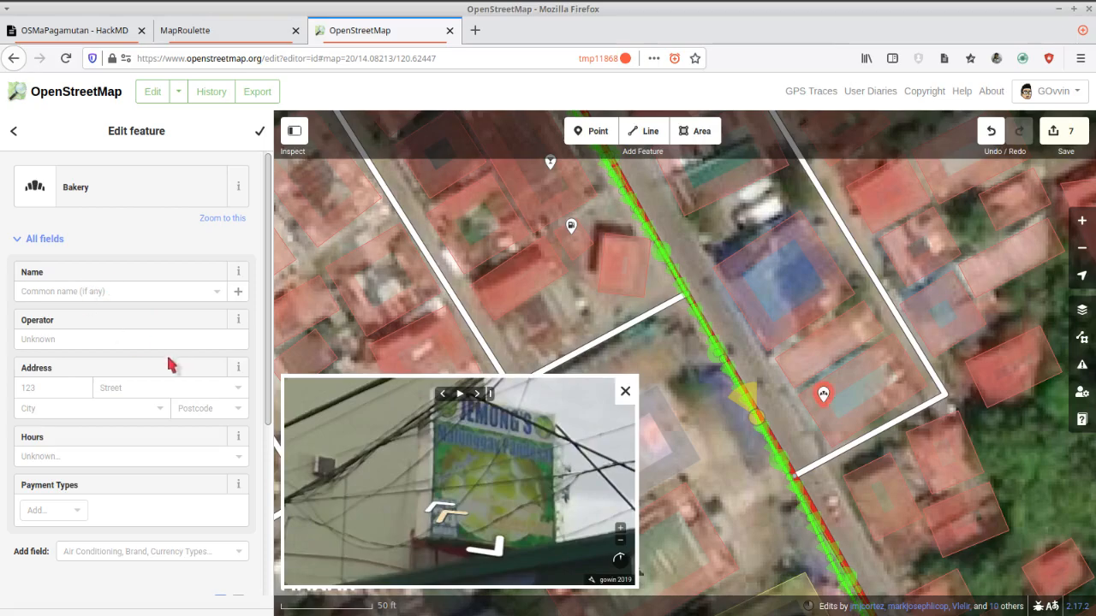
left_click(59, 292)
type("Jemon")
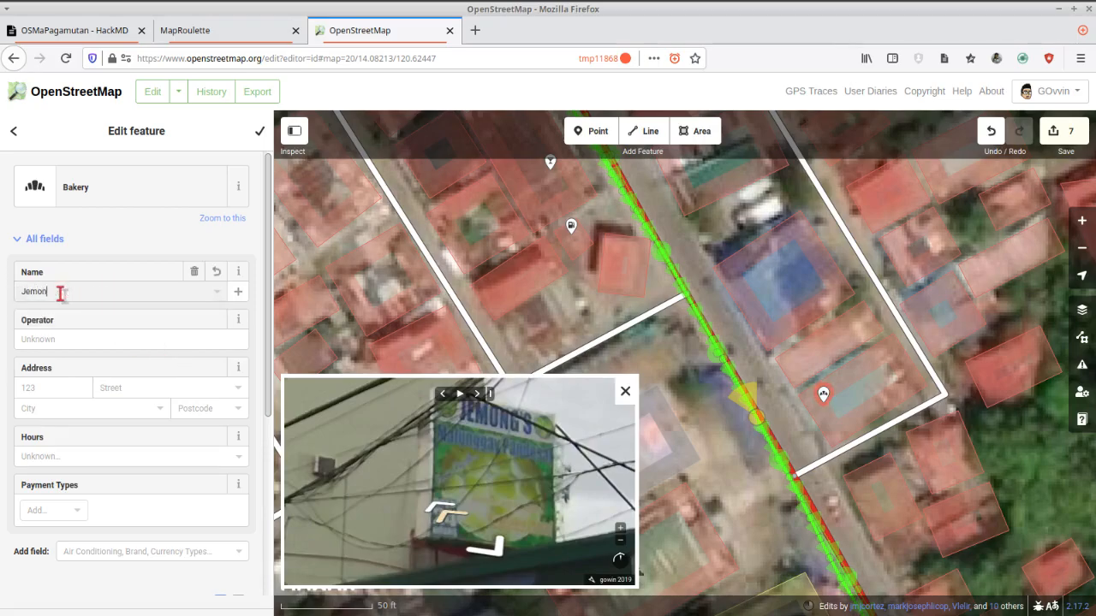
type("g's")
left_click(172, 388)
type("Nasugbu Road")
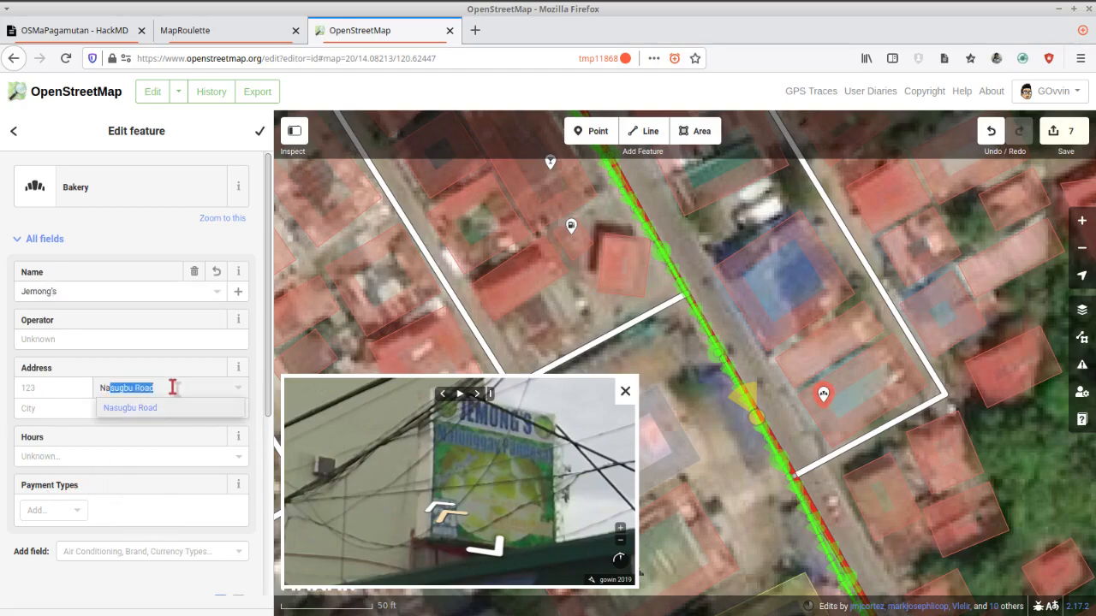
left_click(149, 408)
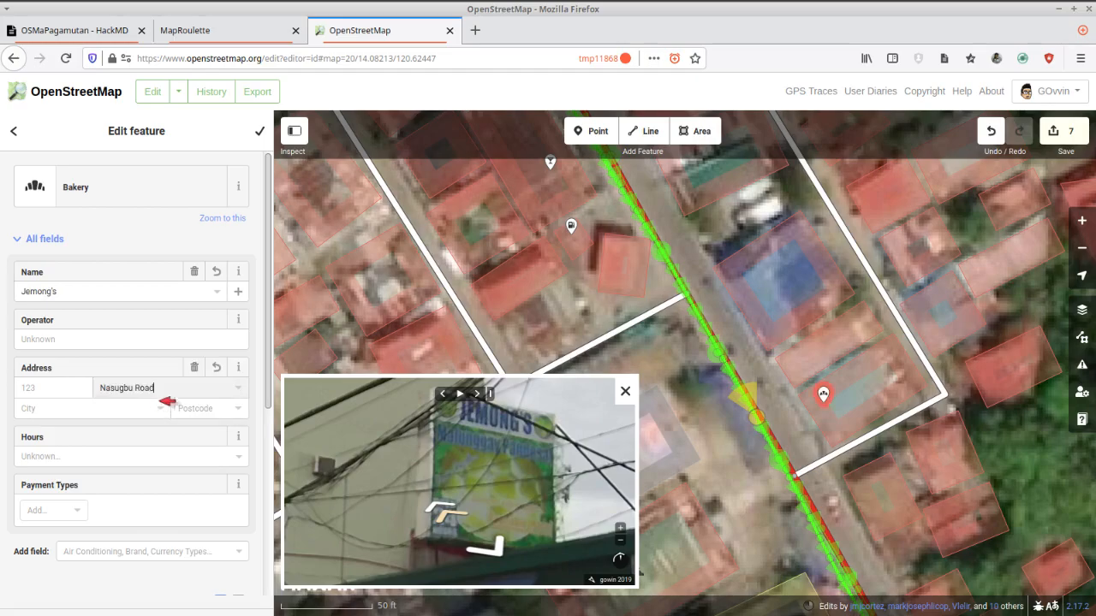
left_click(260, 131)
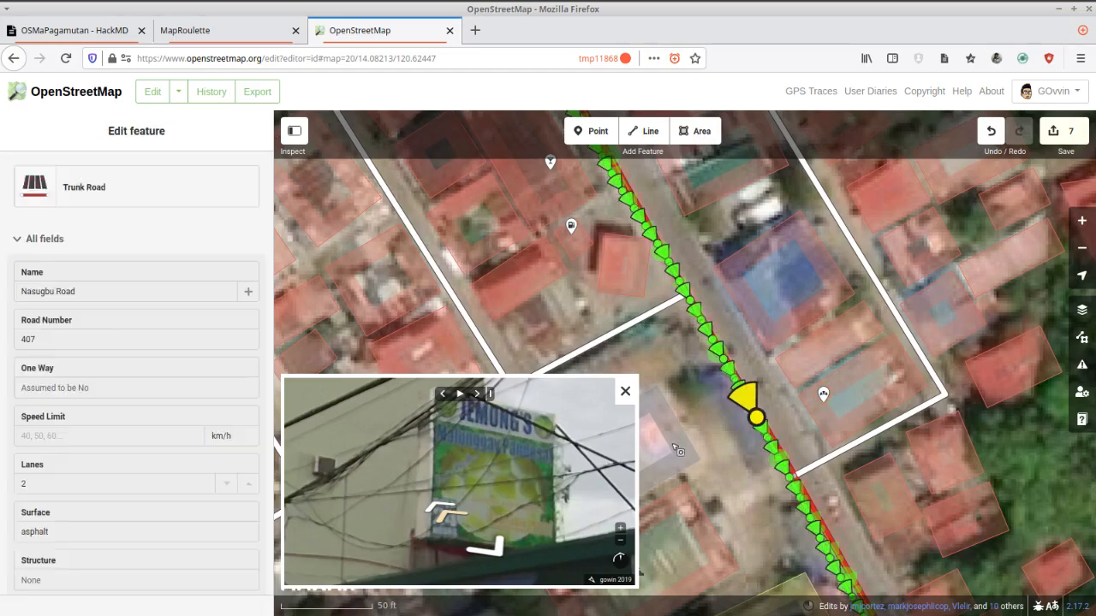
Follow the street-level imagery to the Glacier Store sign and add a Convenience Store point on the building between the bakery and the blue-roofed building.
left_click(505, 553)
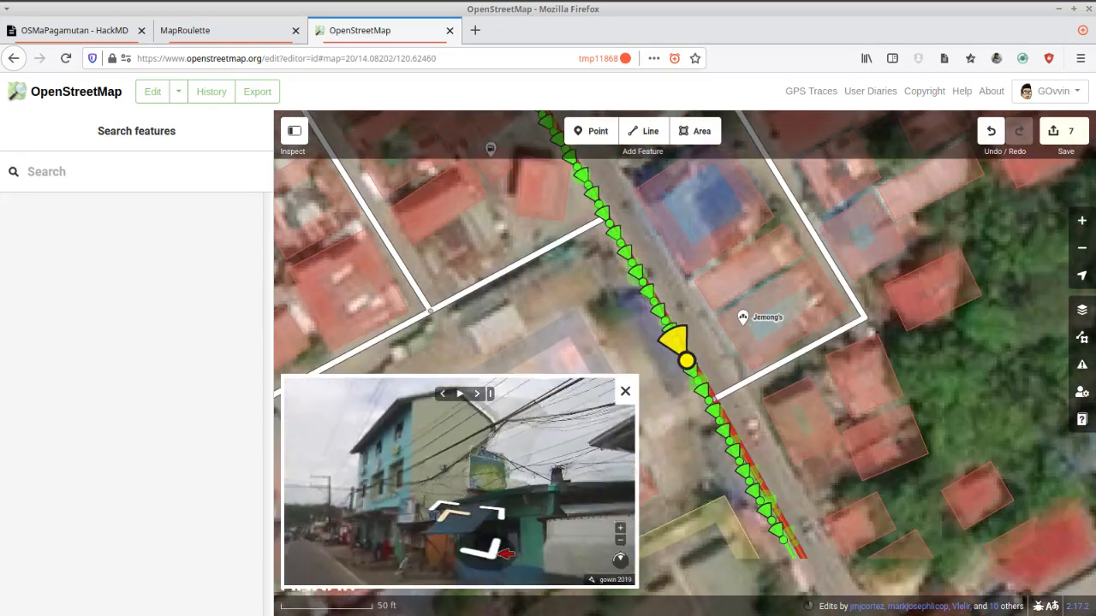
left_click(488, 510)
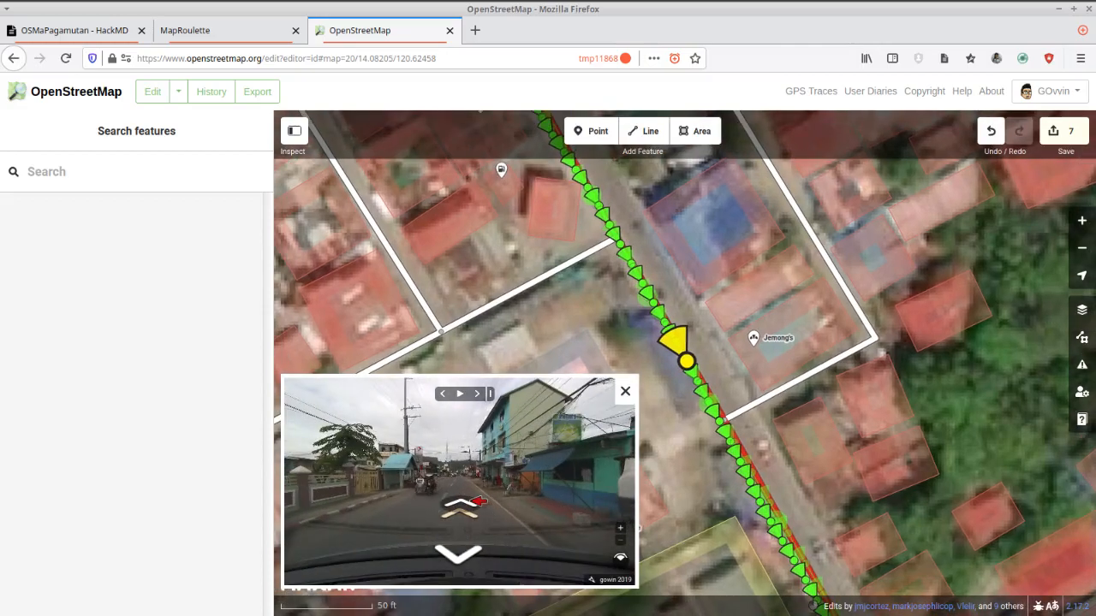
left_click(480, 503)
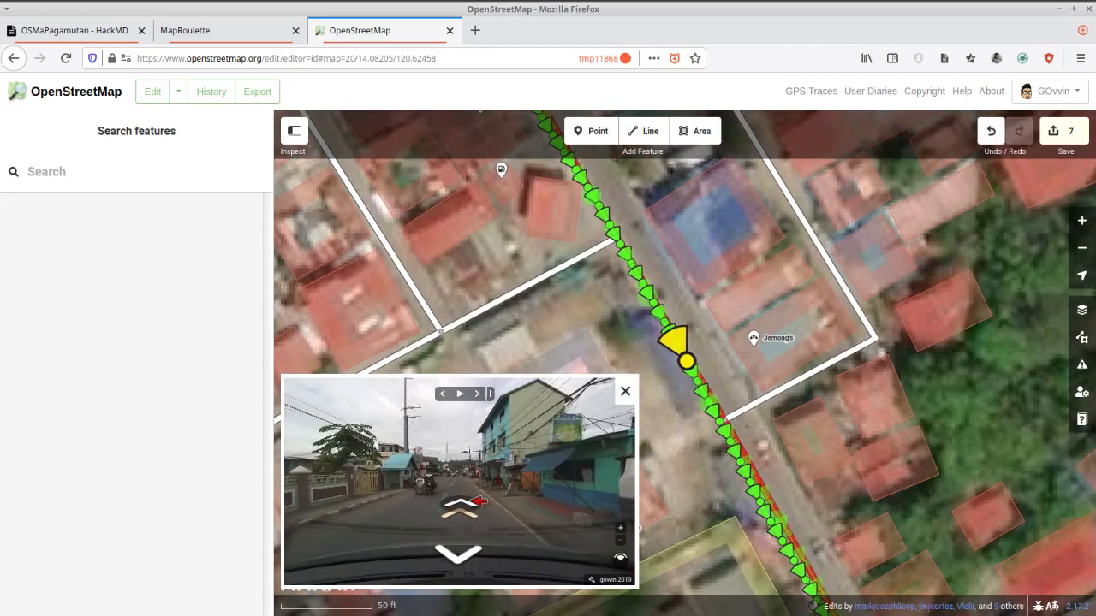
scroll(565, 464, "up", 5)
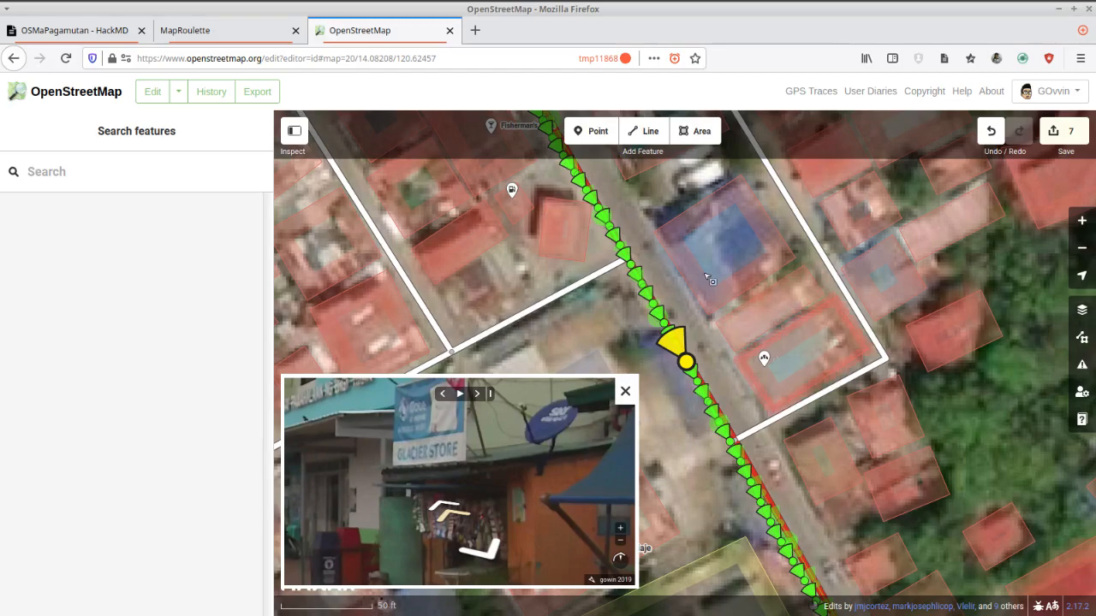
left_click(599, 131)
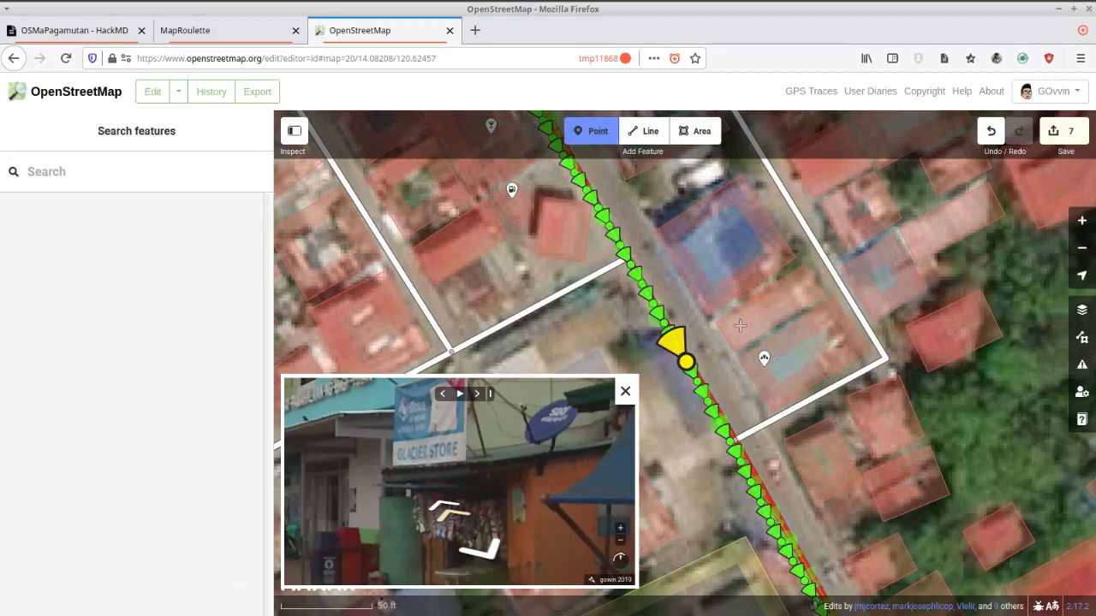
left_click(740, 326)
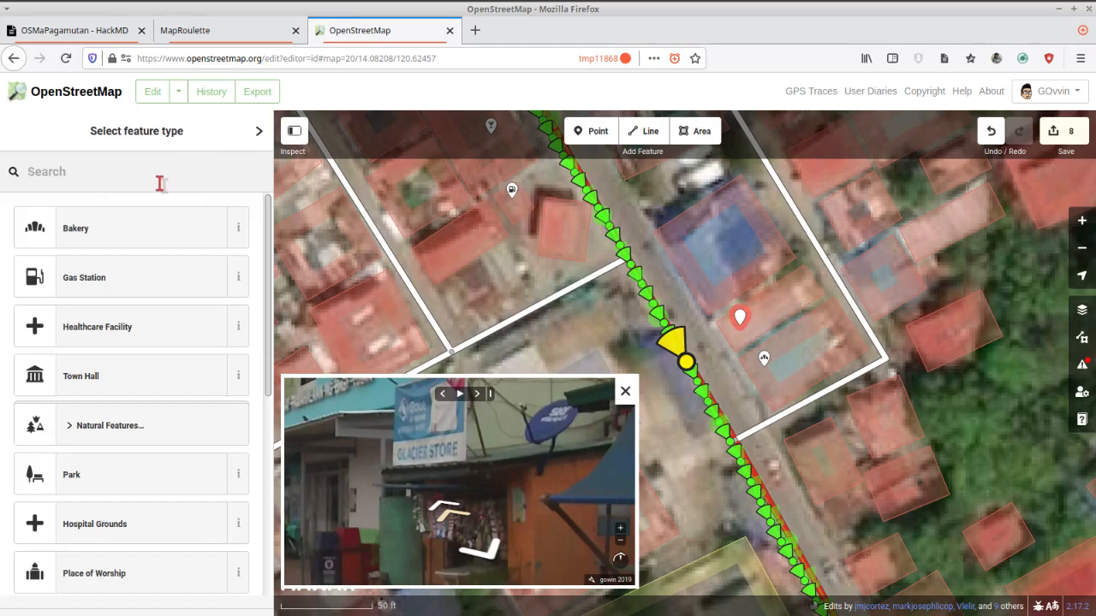
type("conv")
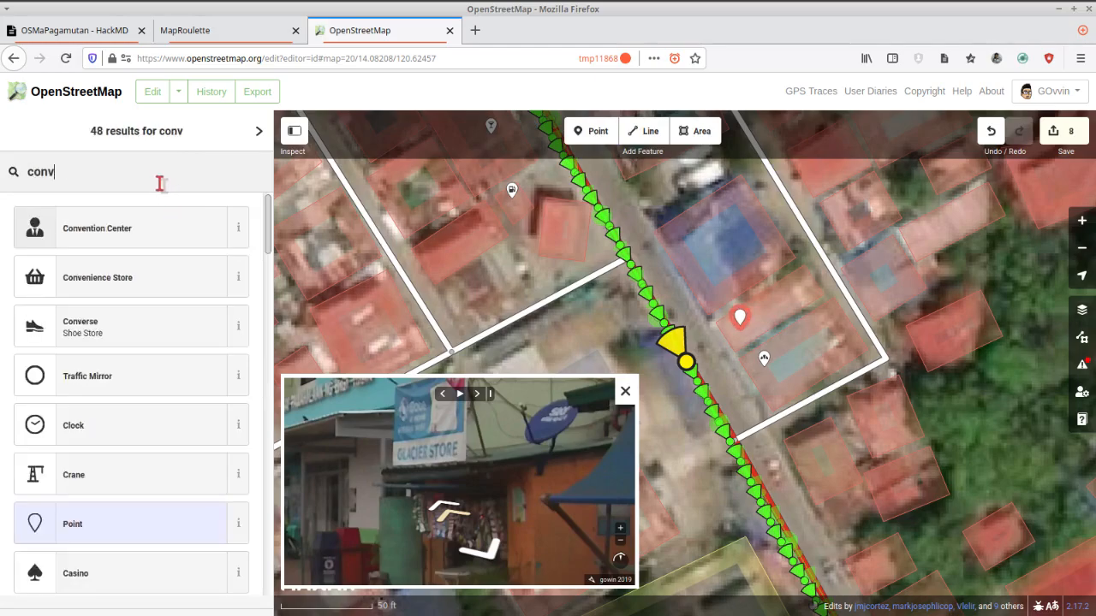
left_click(130, 273)
Name the convenience store "Glacier", set its street to Nasugbu Road, and finish editing it.
left_click(106, 291)
type("G")
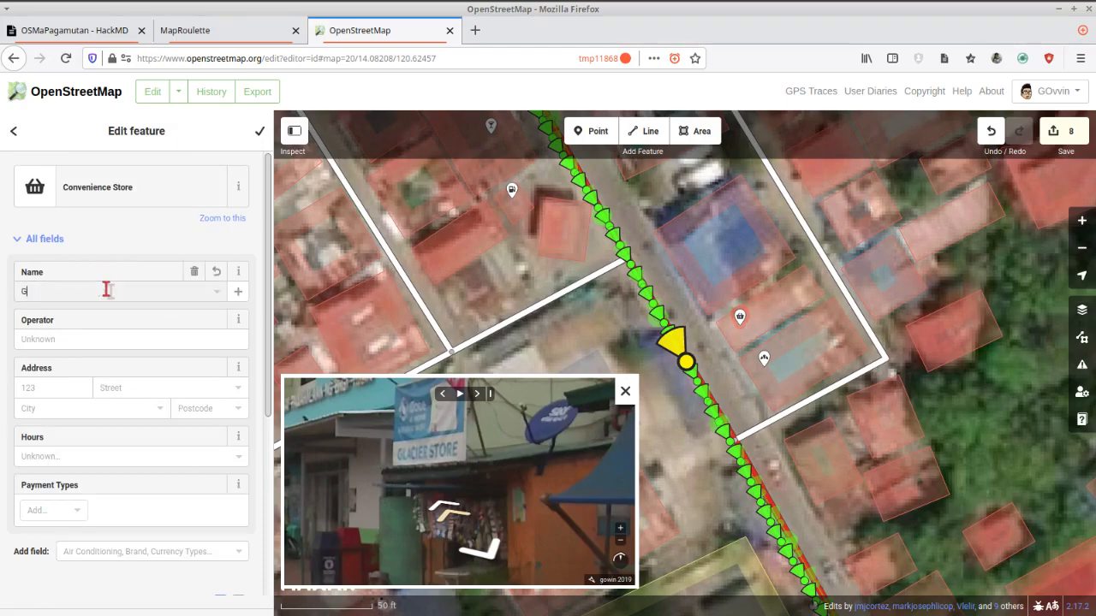
type("lacier")
left_click(151, 391)
left_click(130, 407)
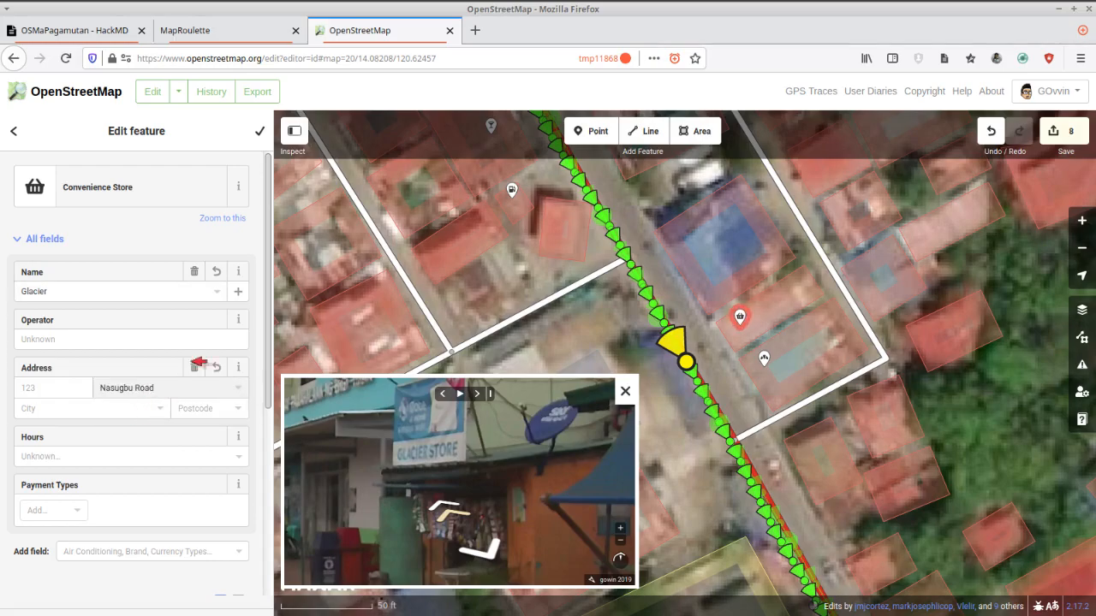
left_click(257, 131)
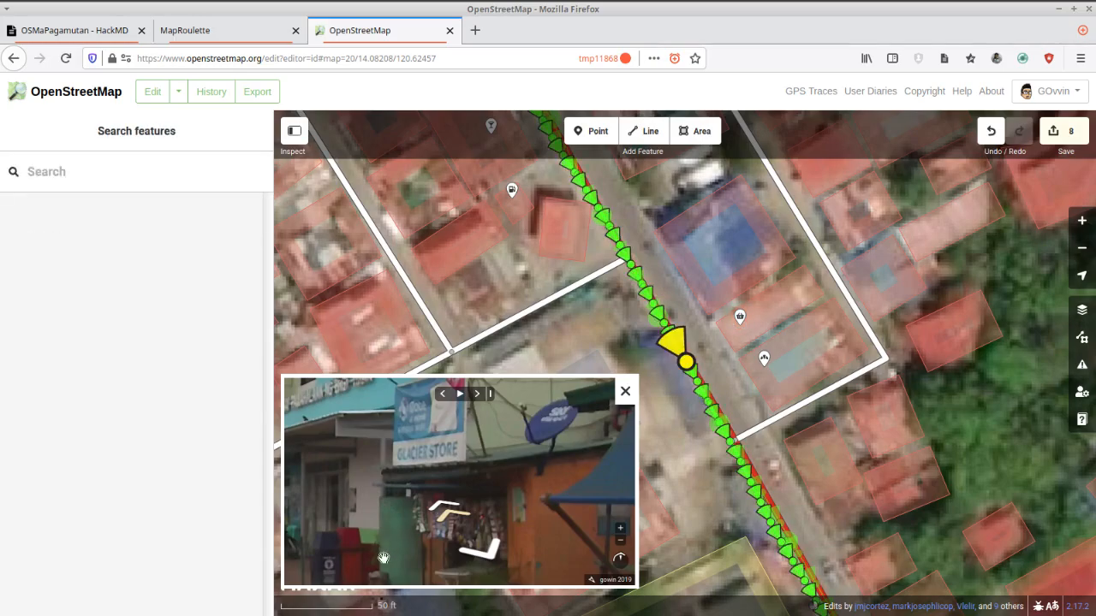
Examine the lettering on the blue-roofed building's facade in the street-level imagery and change that building's feature type to Town Hall.
left_click(470, 536)
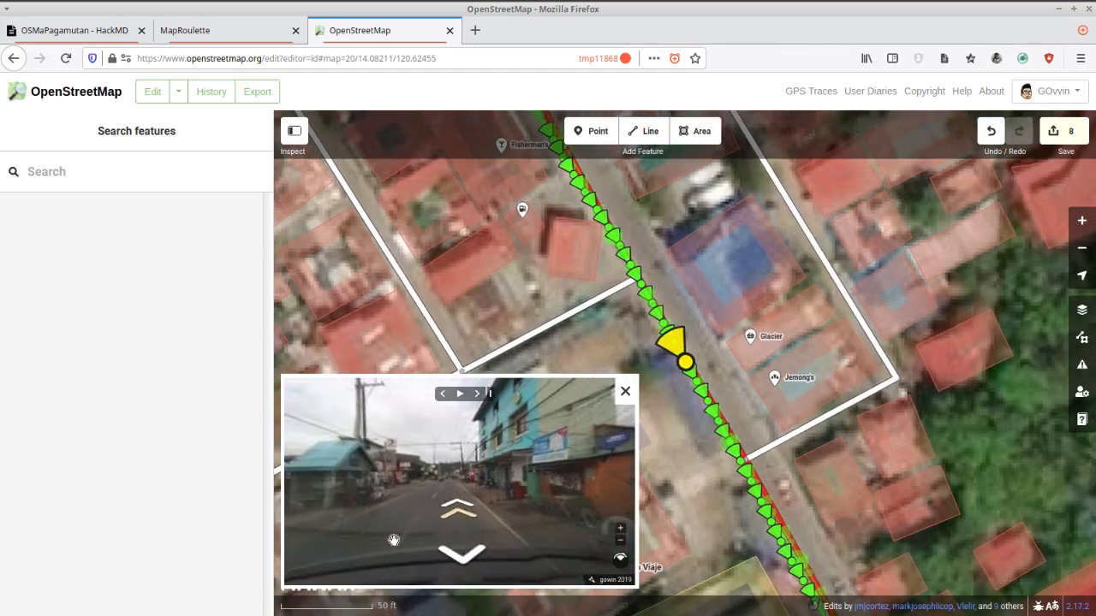
left_click(467, 508)
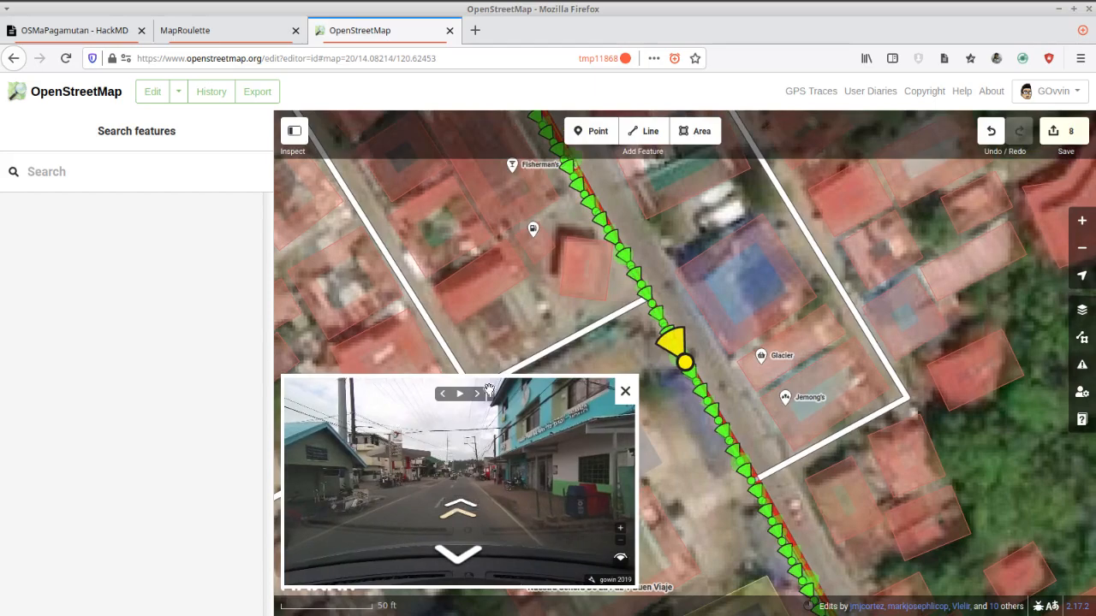
left_click(532, 230)
scroll(568, 417, "up", 5)
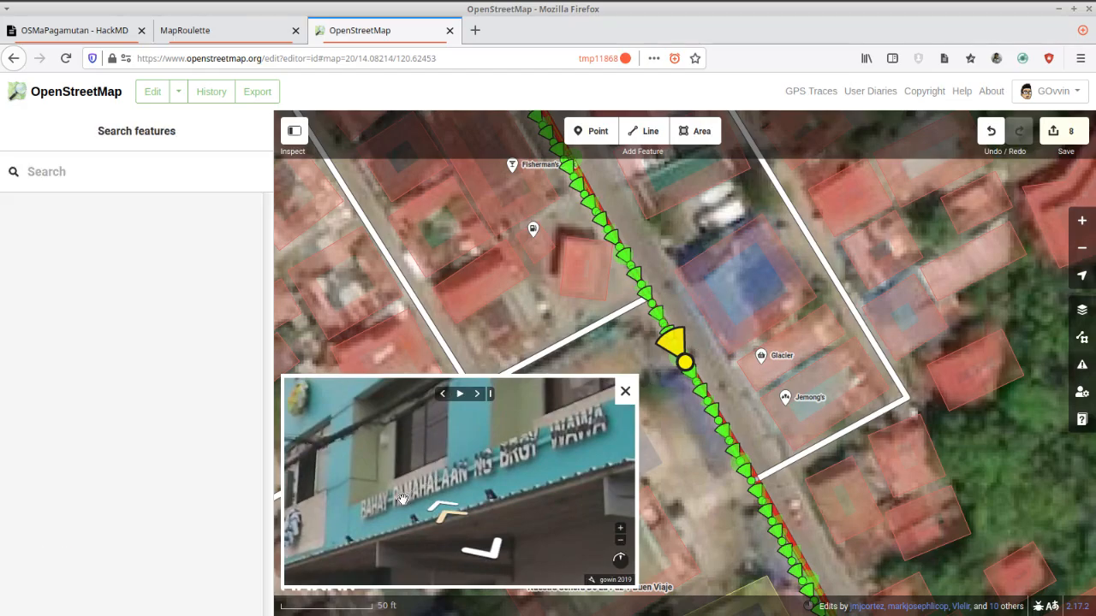
left_click_drag(440, 496, 465, 482)
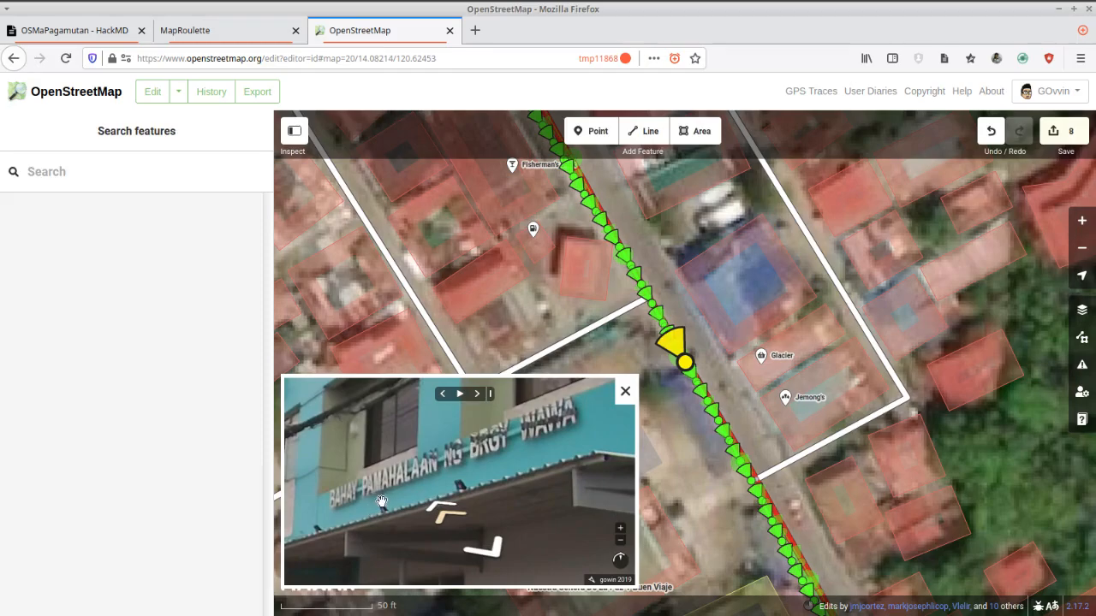
left_click(710, 256)
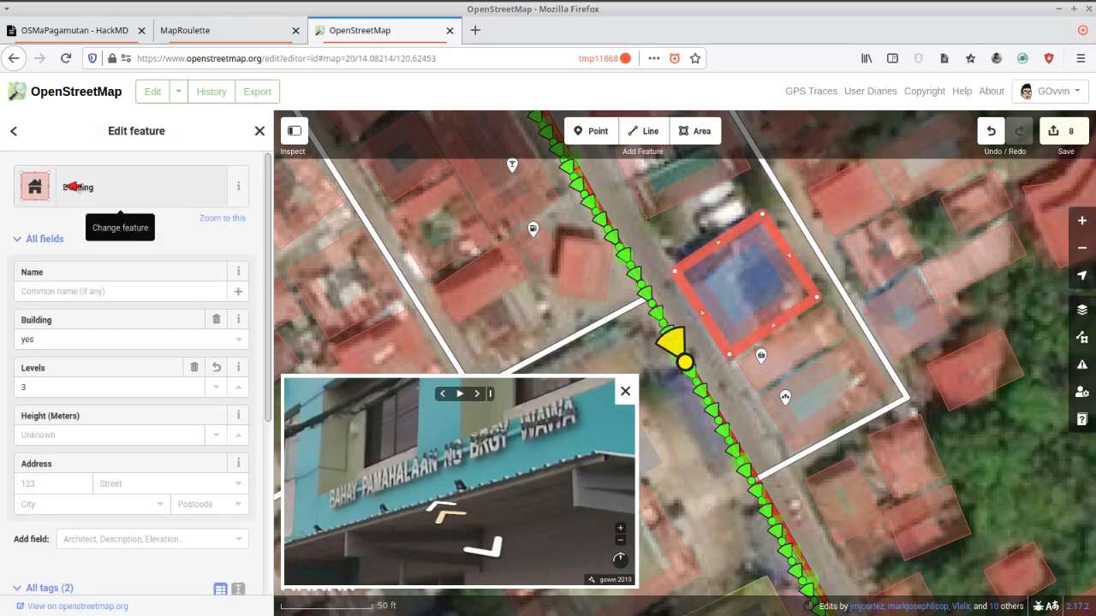
left_click(105, 187)
type("bar")
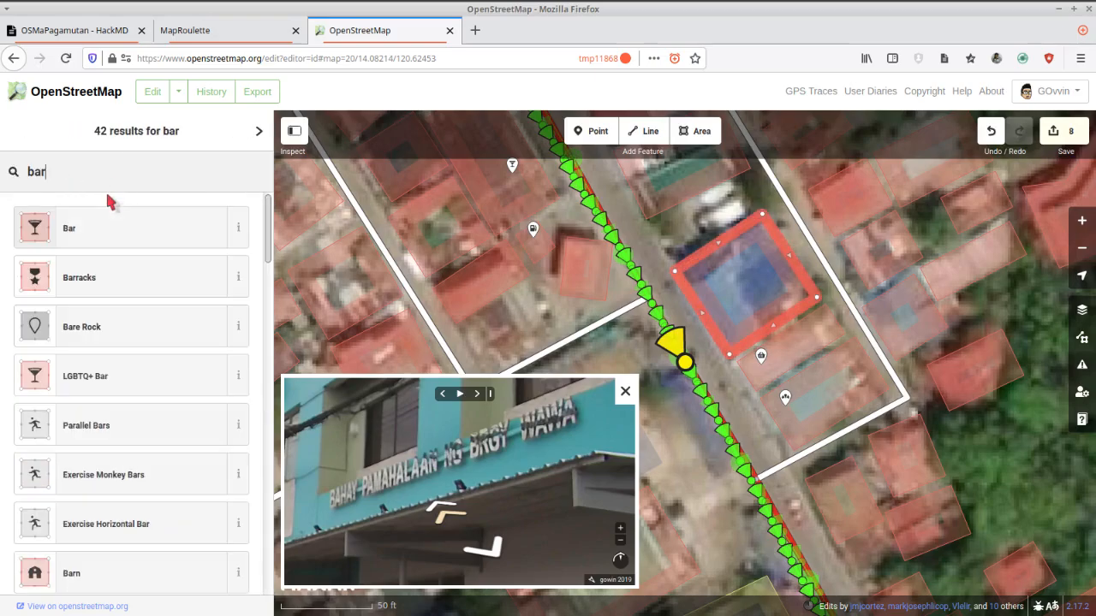
type("angay hall")
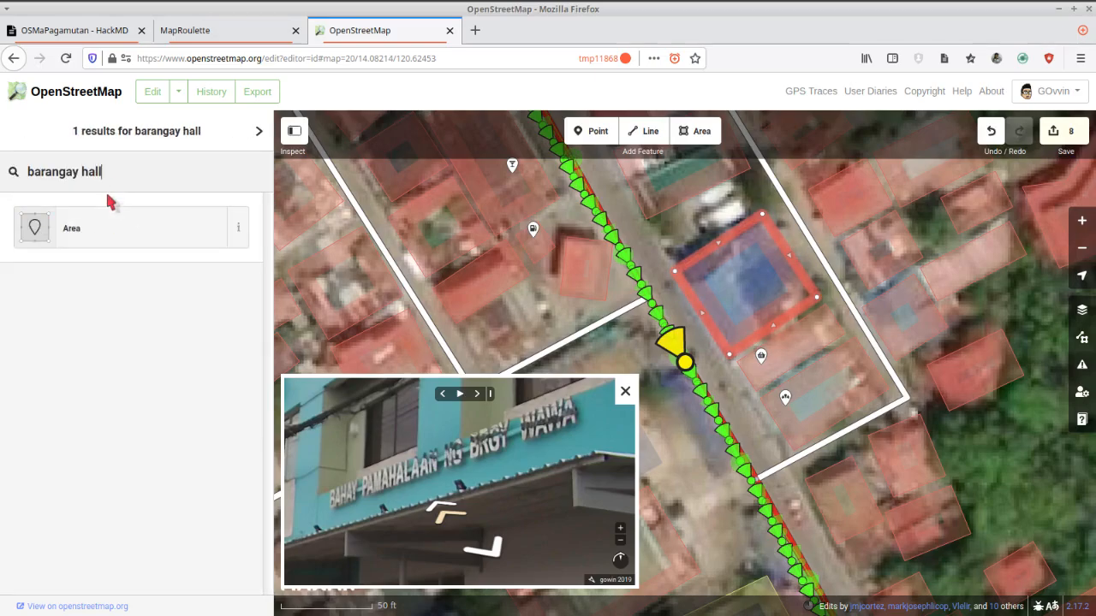
key("ctrl+a")
key("BackSpace")
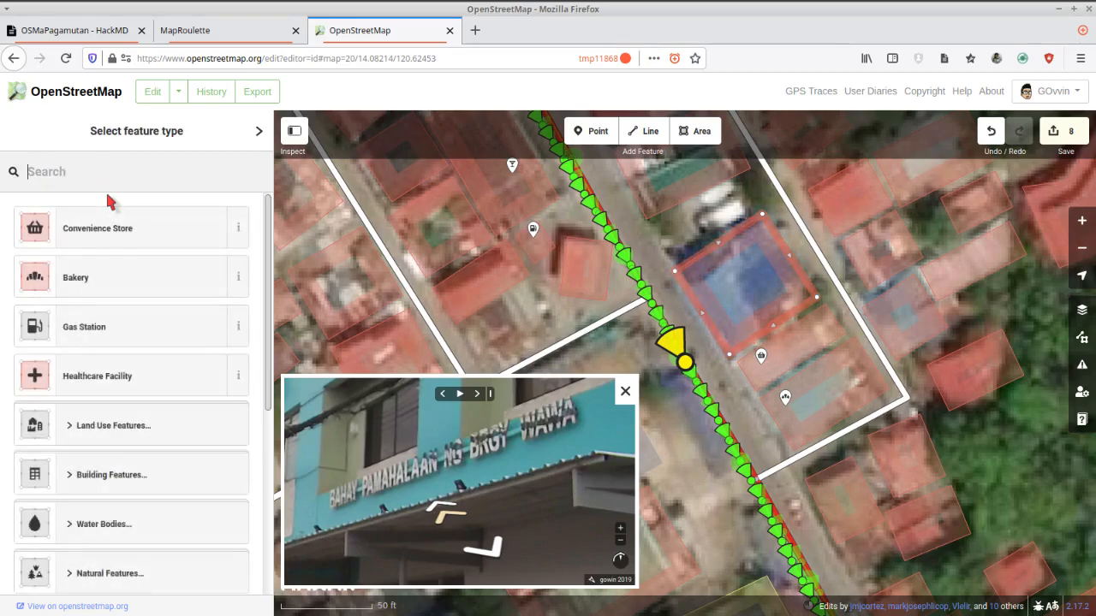
type("townhall")
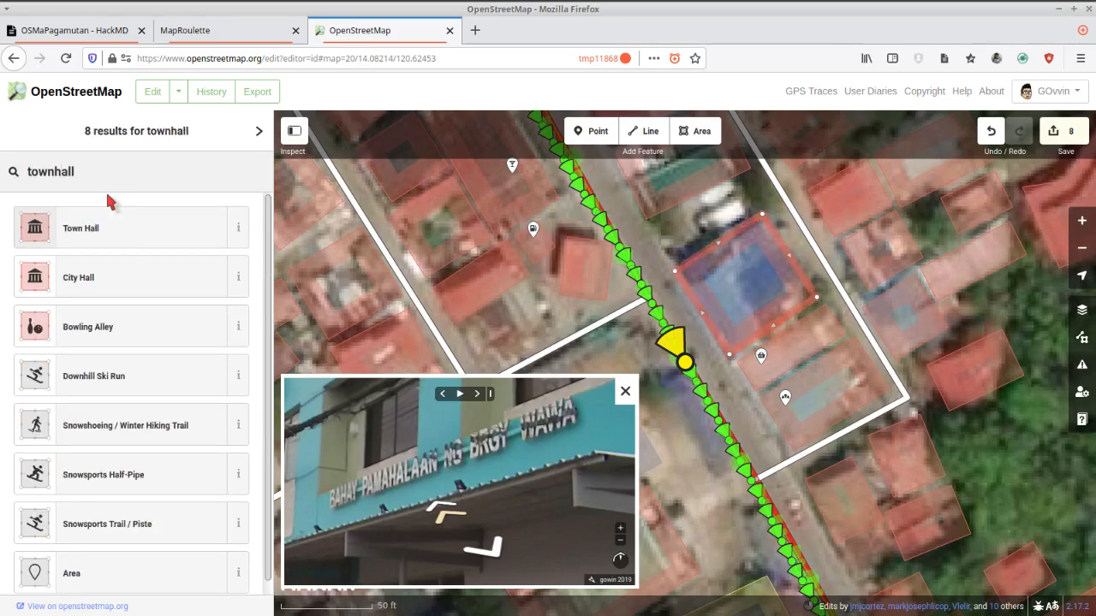
left_click(115, 224)
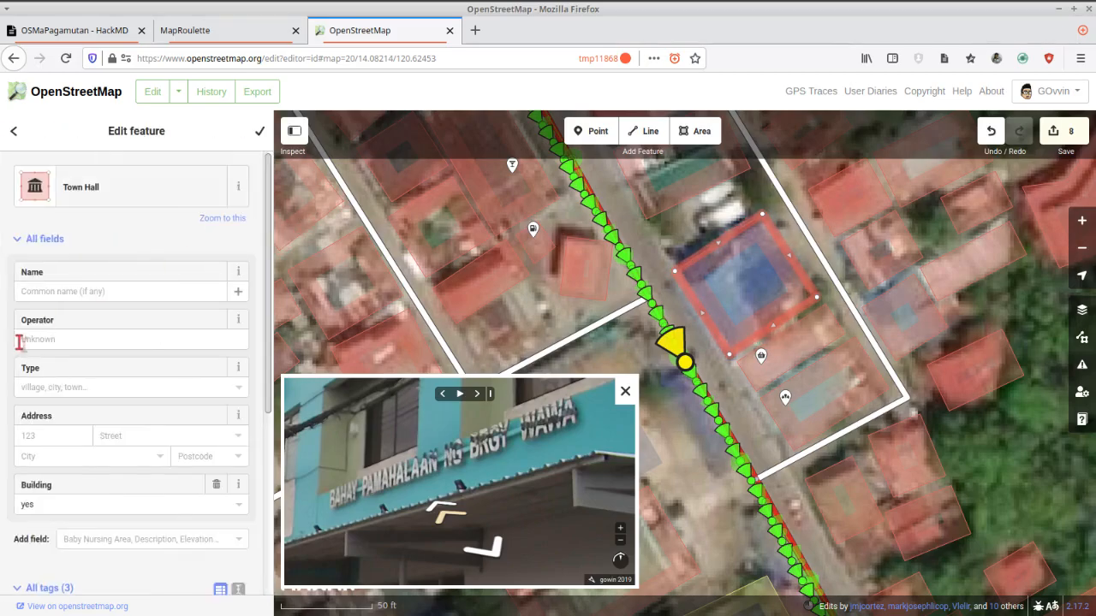
Set the town hall's type to village and its name to "Bahay Pamahalaan ng Barangay Wawa".
left_click(36, 390)
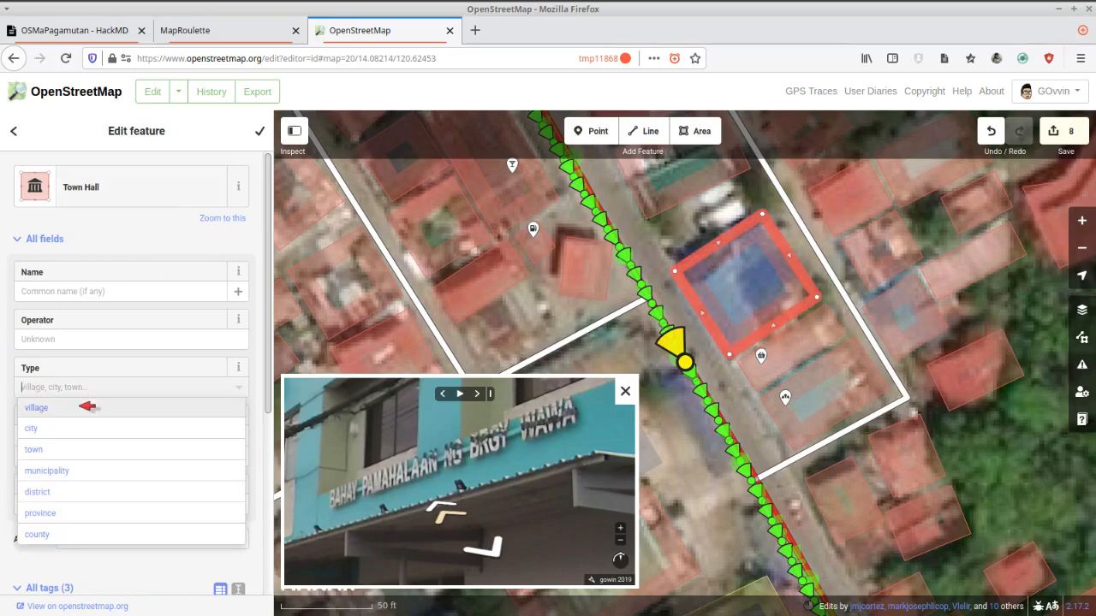
left_click(84, 408)
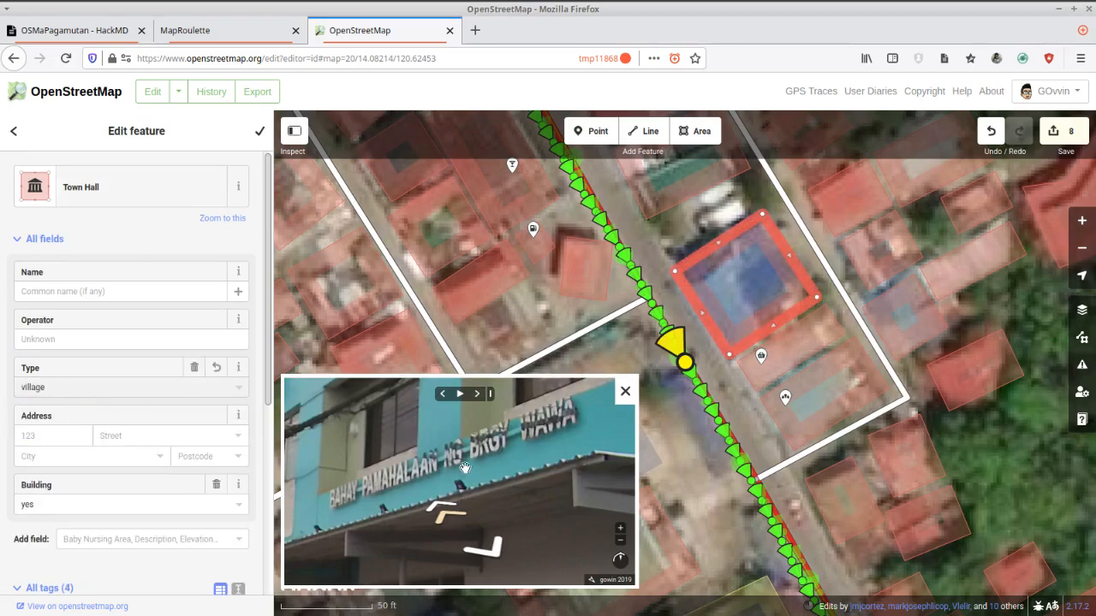
left_click(153, 291)
type("Bahay Pa")
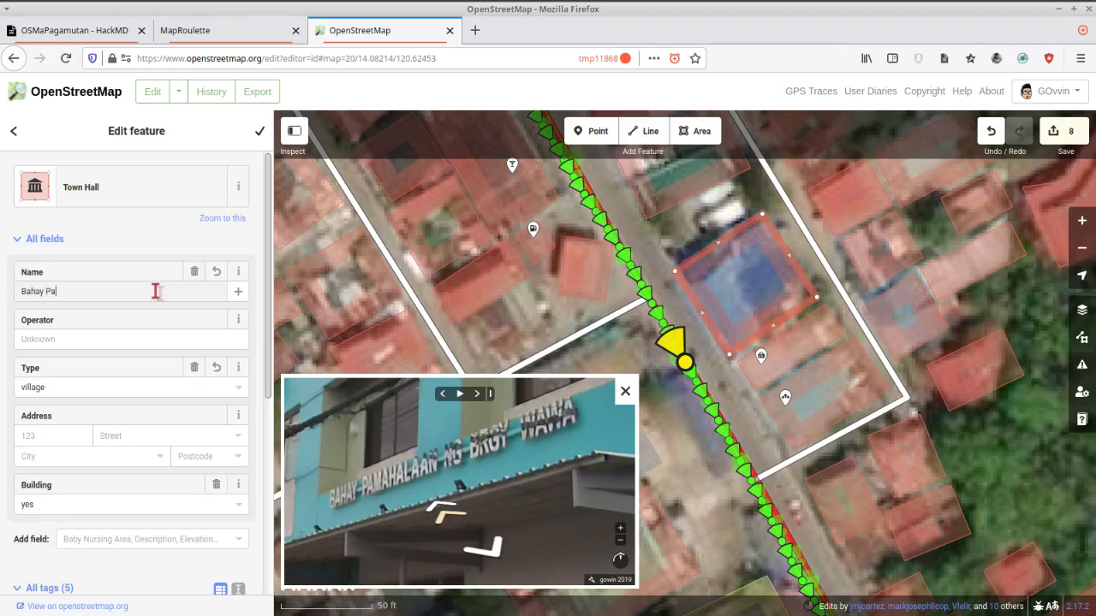
type("mahalaan ng Barangay")
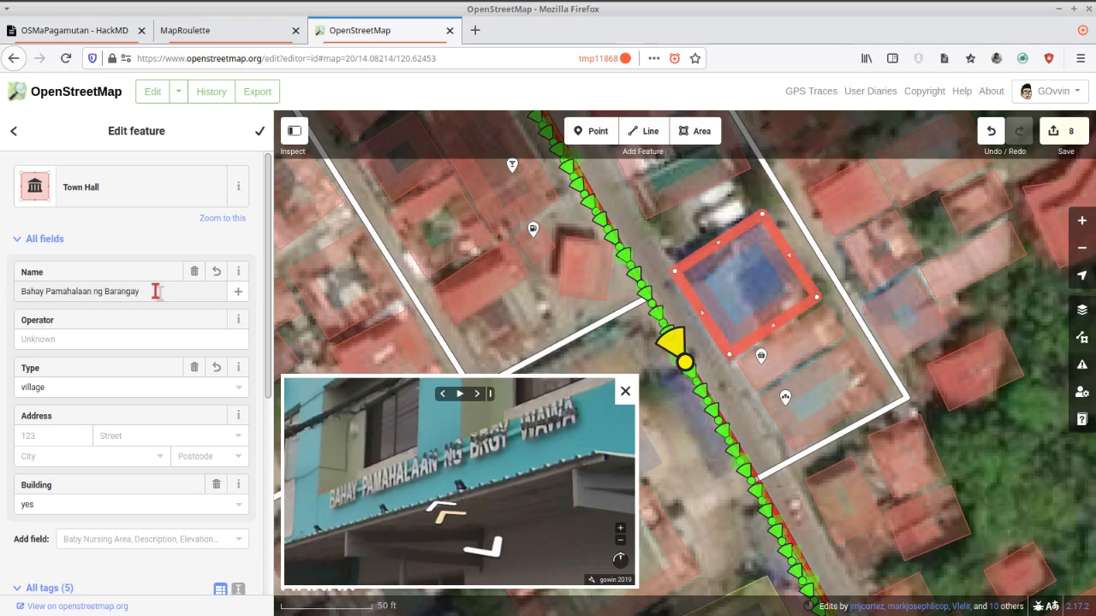
type(" Wawa")
key("ctrl+a")
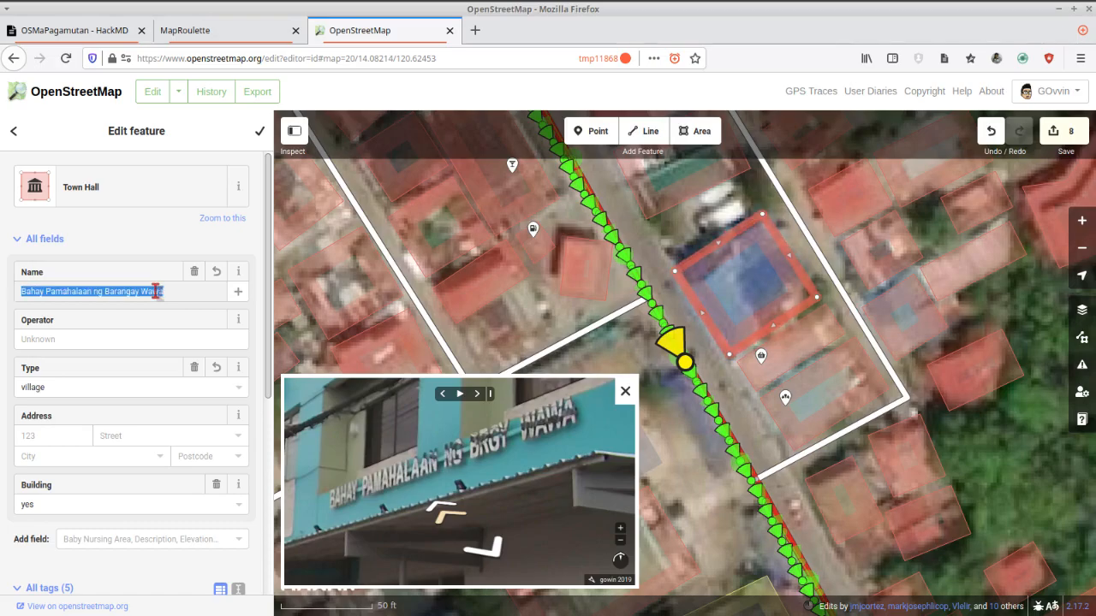
Add an English multilingual name "Wawa Barangay Hall" to the town hall.
left_click(238, 292)
left_click(98, 342)
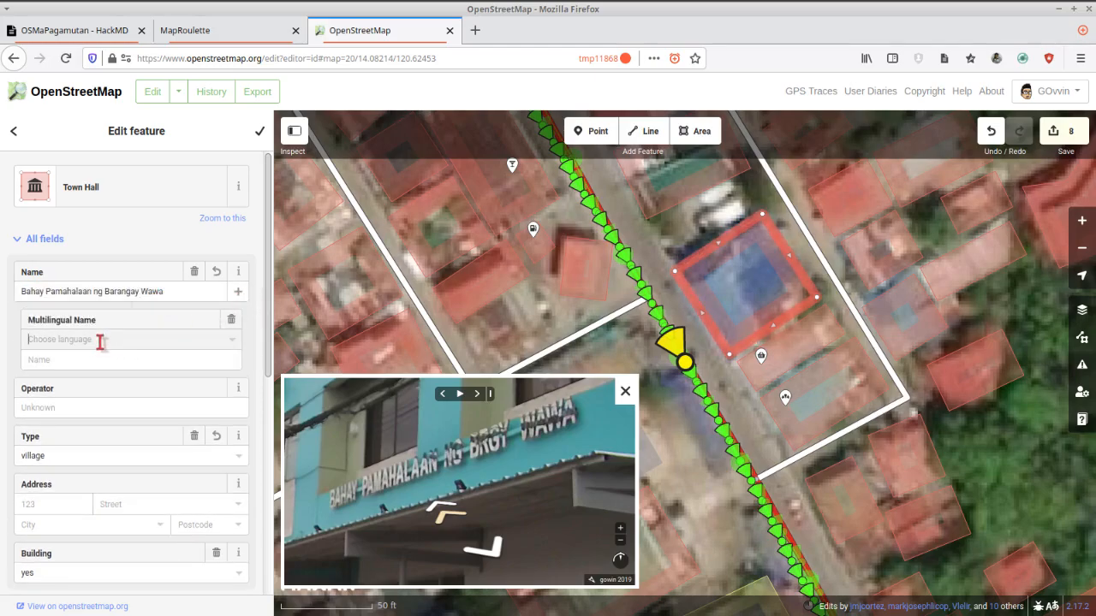
left_click(54, 364)
left_click(52, 362)
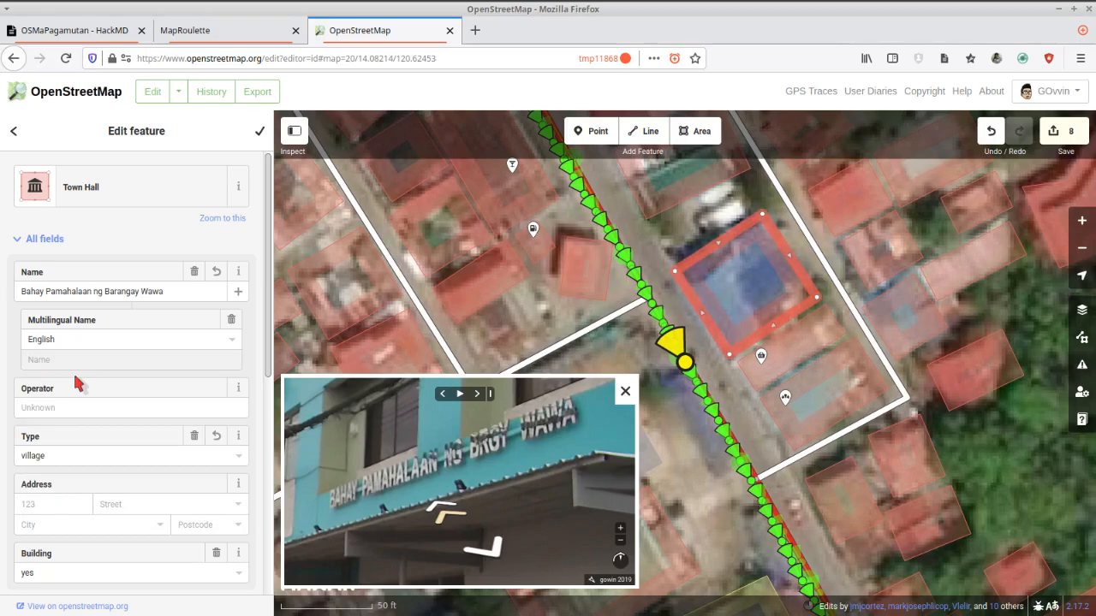
type("Wawa Barangay Hall")
Add a Filipino multilingual name to the town hall, copying its main name "Bahay Pamahalaan ng Barangay Wawa".
left_click(239, 292)
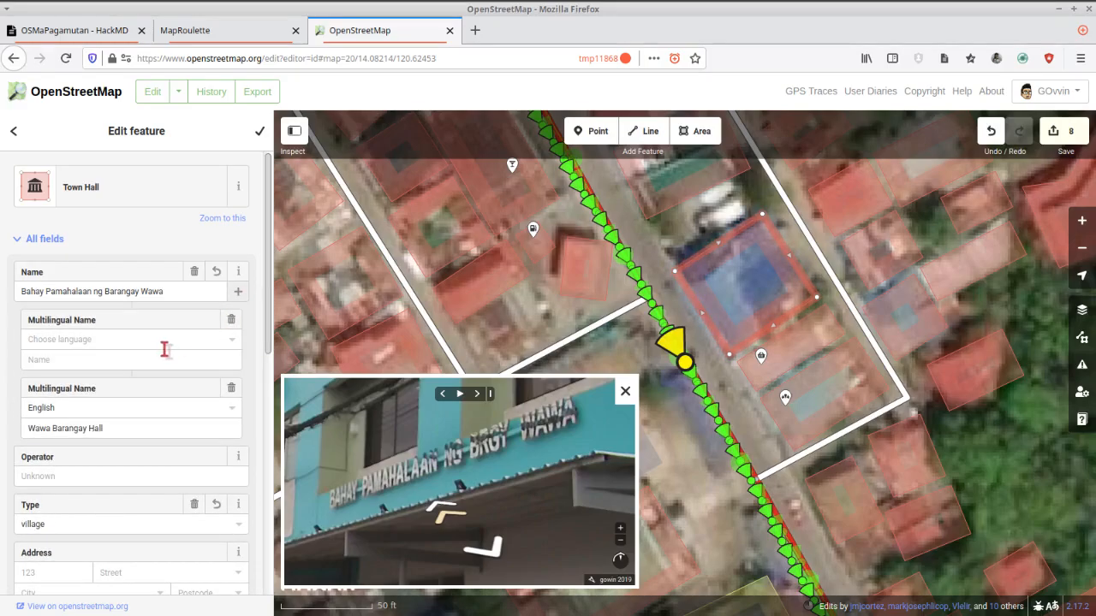
left_click(163, 338)
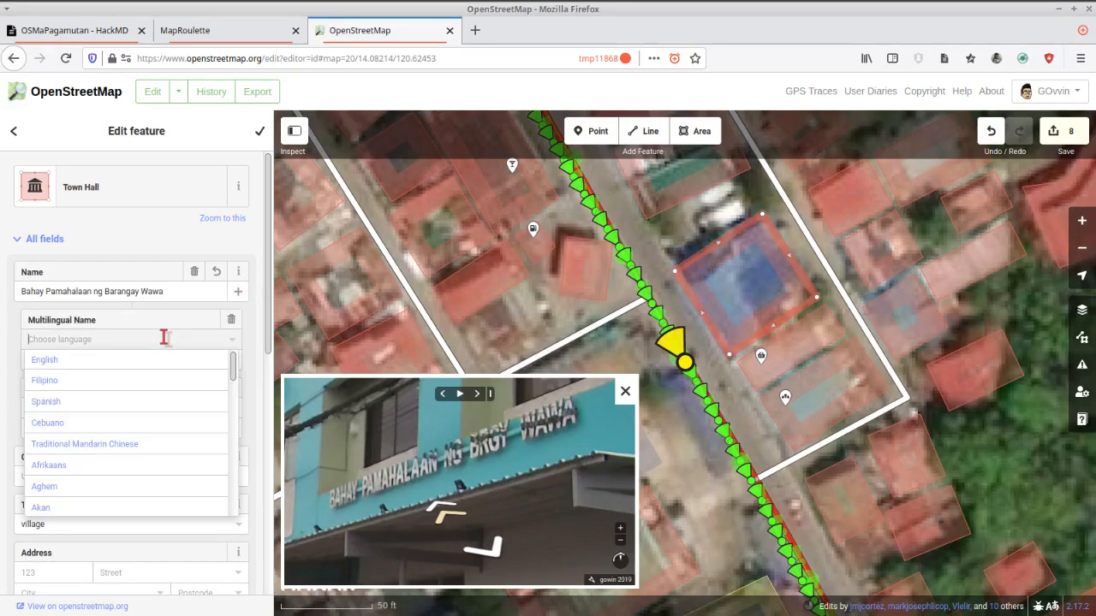
left_click(54, 381)
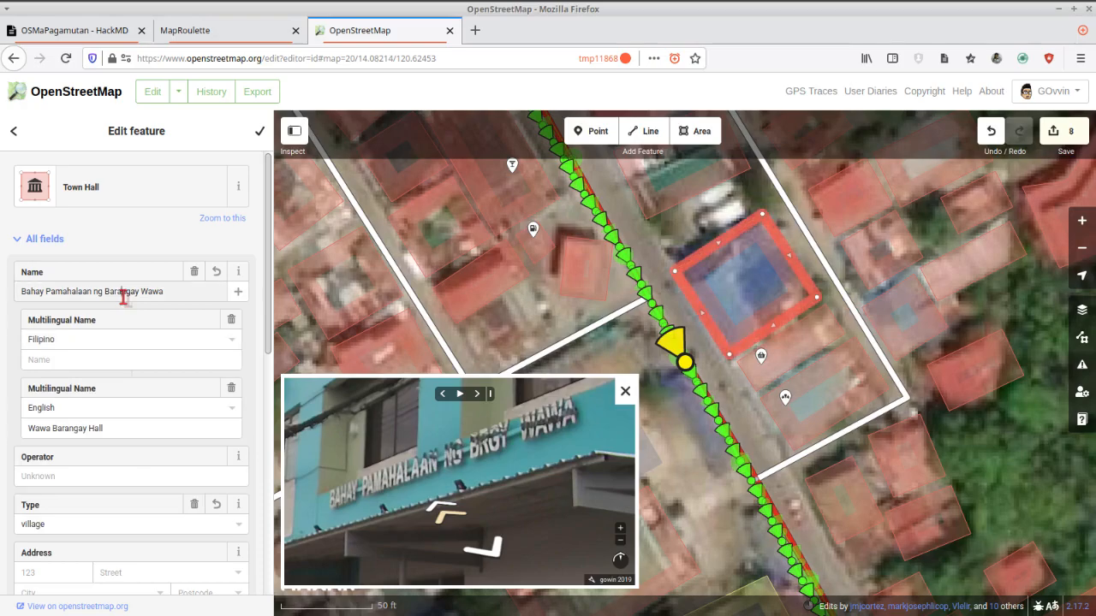
triple_click(122, 294)
key("ctrl+c")
left_click(83, 360)
key("ctrl+v")
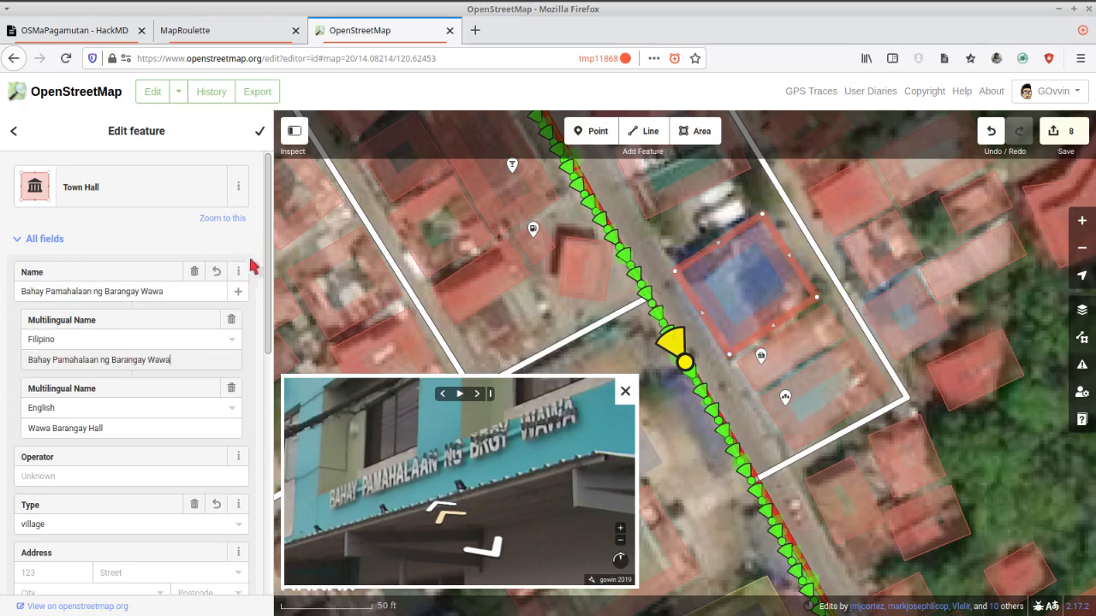
Set the town hall's street to Nasugbu Road and its building value to civic, and finish editing it.
scroll(129, 463, "down", 3)
left_click(122, 449)
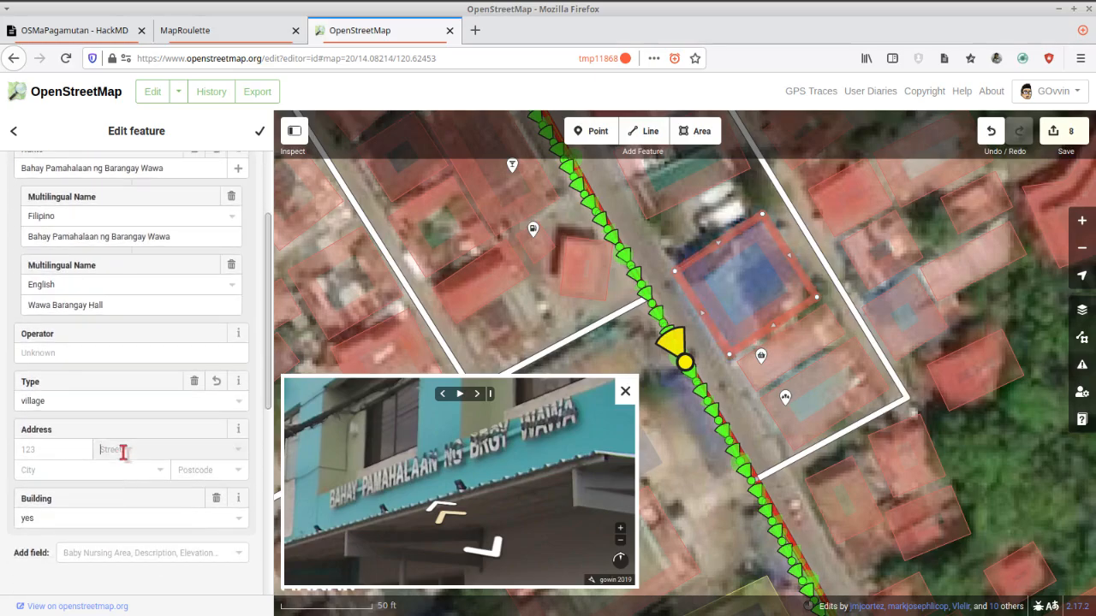
left_click(120, 470)
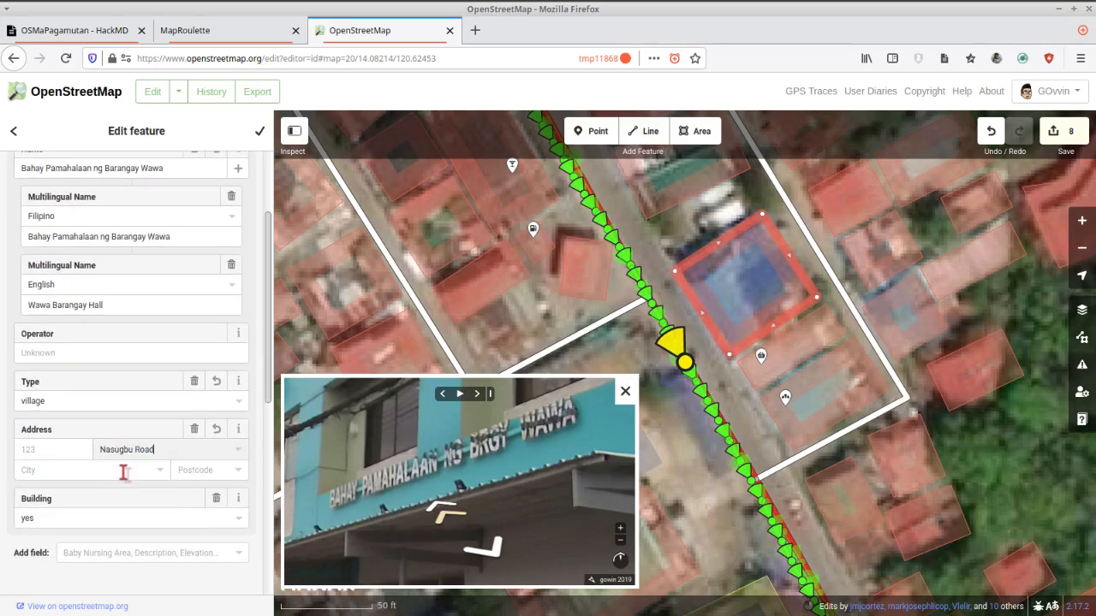
left_click(53, 524)
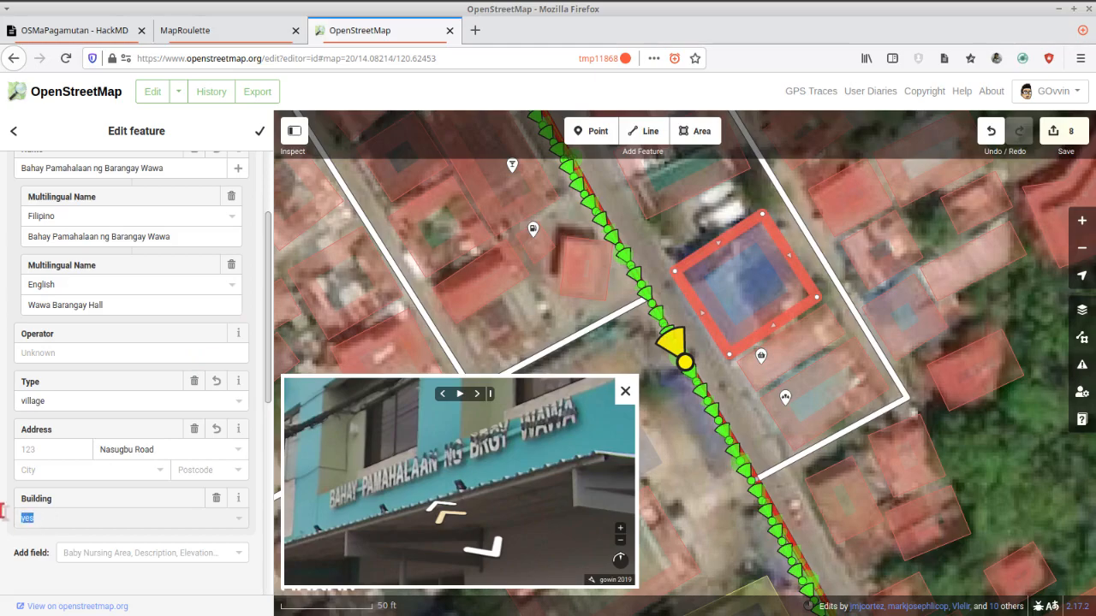
type("civic")
key("Tab")
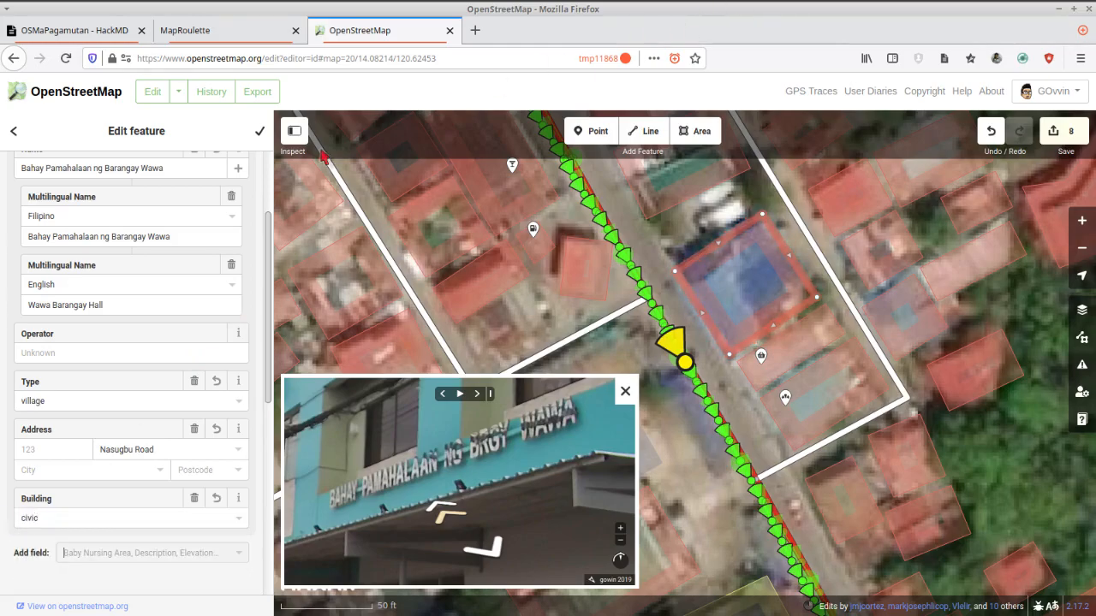
left_click(260, 131)
Examine the barangay hall's ground floor in the street-level imagery and move ahead along the road toward the gas station.
left_click(581, 257)
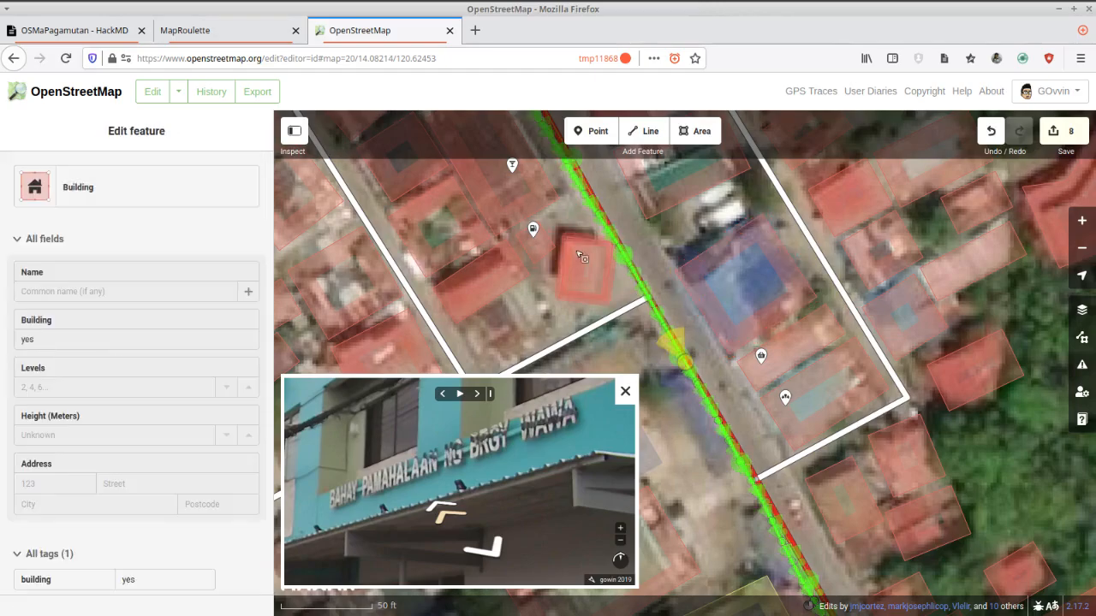
left_click(476, 547)
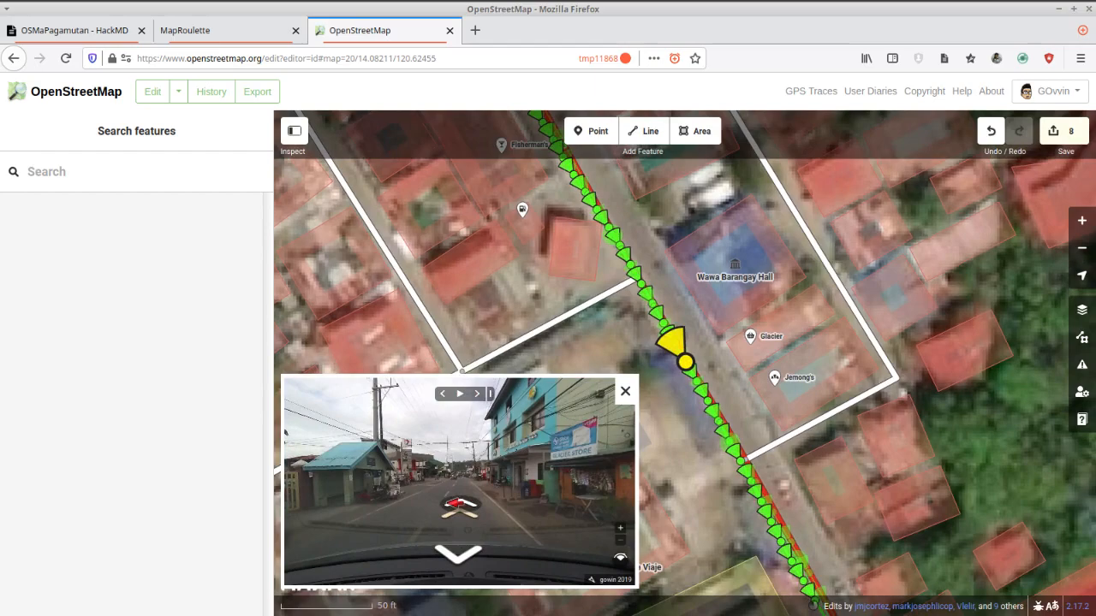
left_click(456, 505)
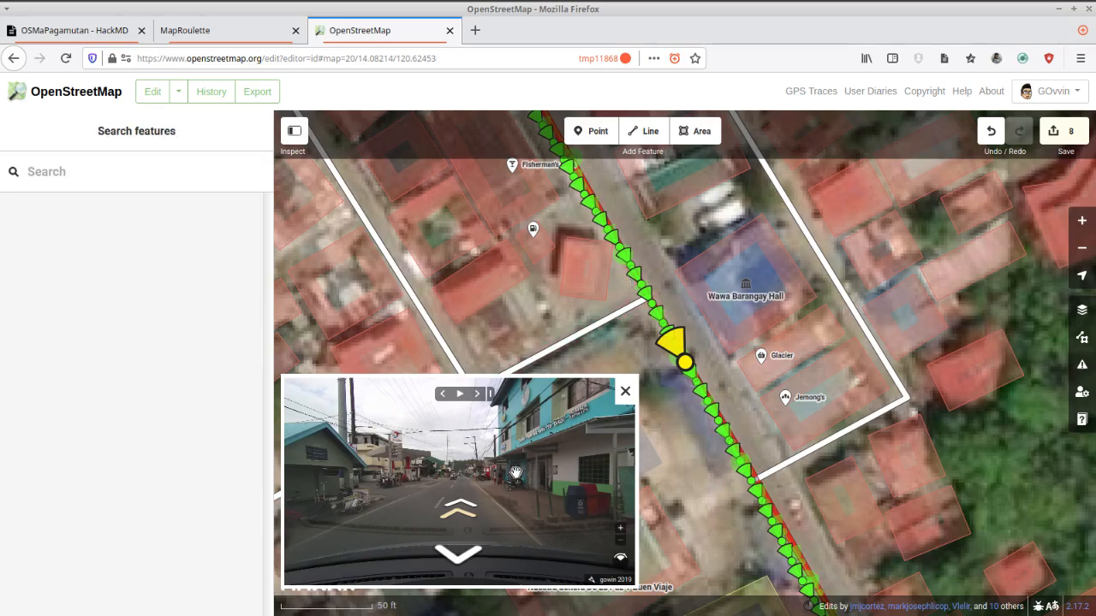
scroll(517, 472, "up", 5)
left_click_drag(557, 473, 512, 452)
scroll(460, 505, "down", 5)
scroll(490, 466, "up", 5)
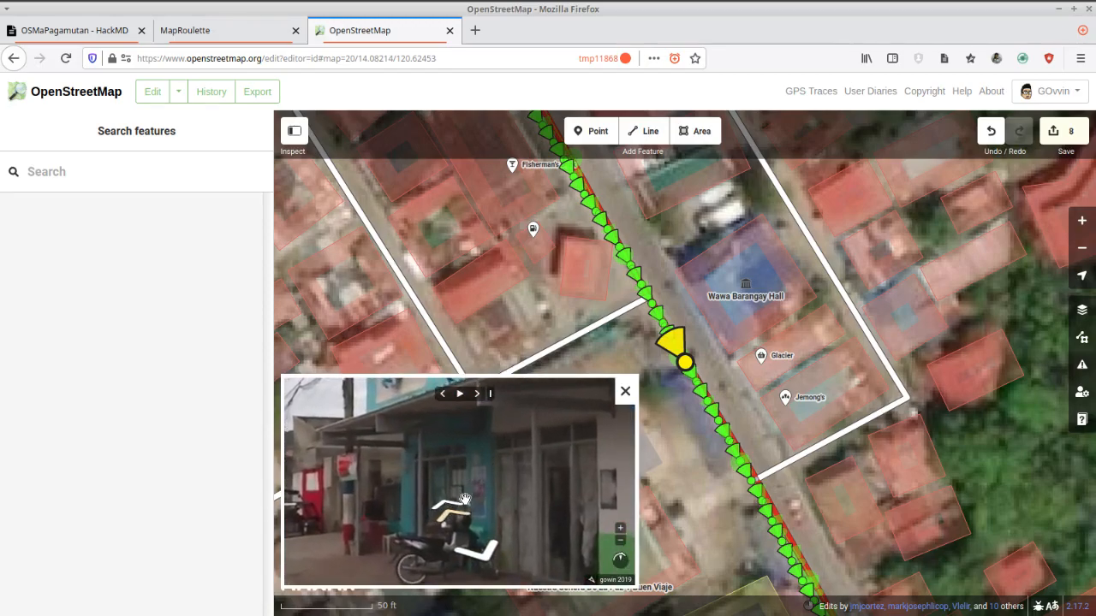
scroll(474, 458, "down", 5)
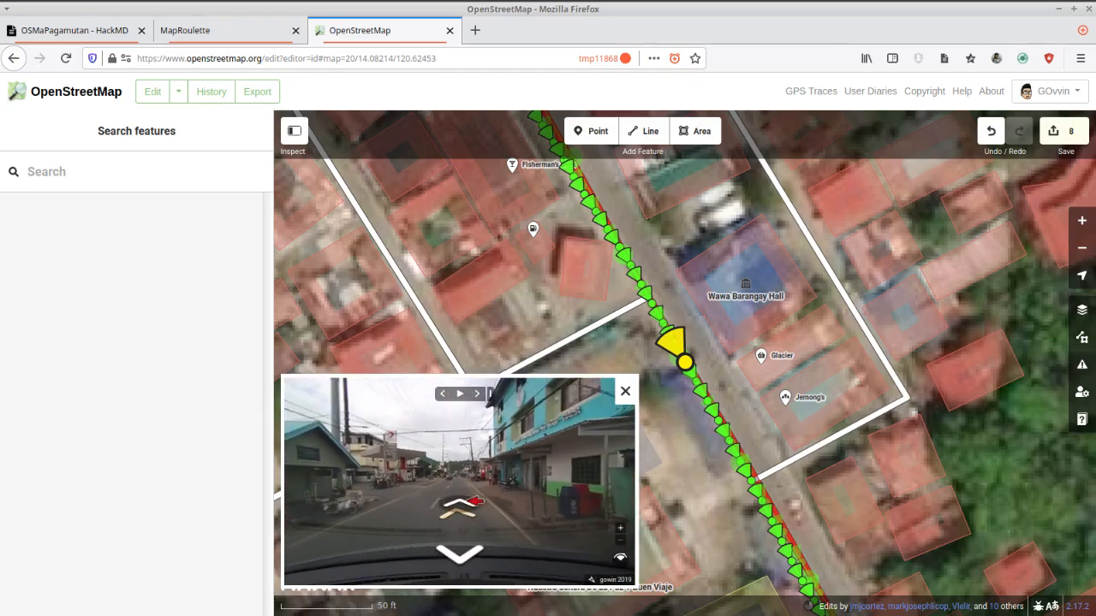
left_click(459, 509)
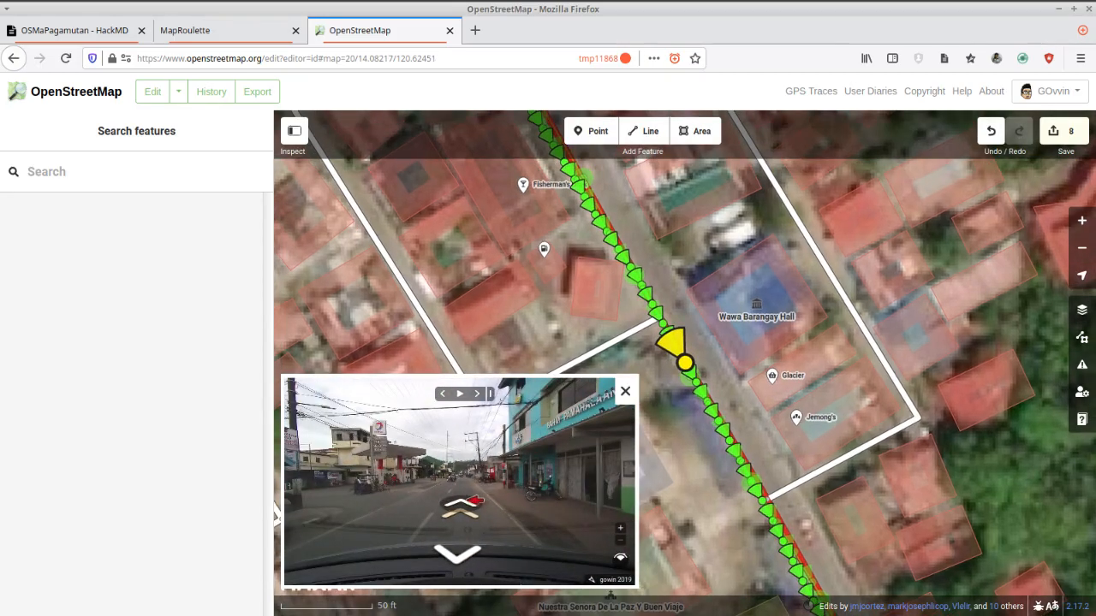
Draw a four-cornered area around the gas station grounds, enclosing the gas station point and the canopy building.
left_click_drag(668, 384, 783, 378)
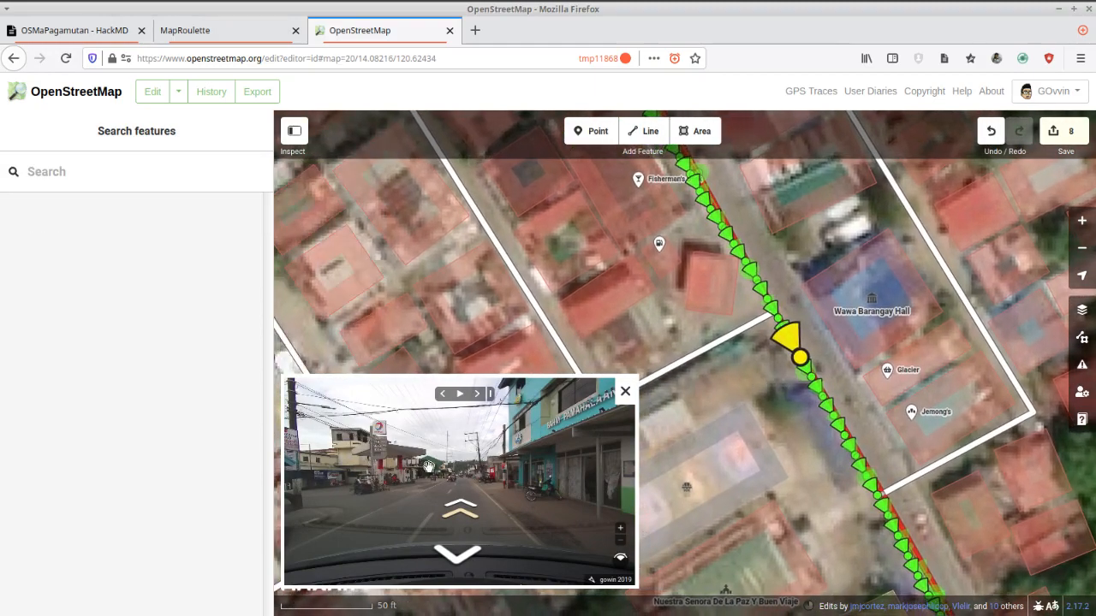
left_click(555, 342)
left_click(543, 278)
left_click(659, 244)
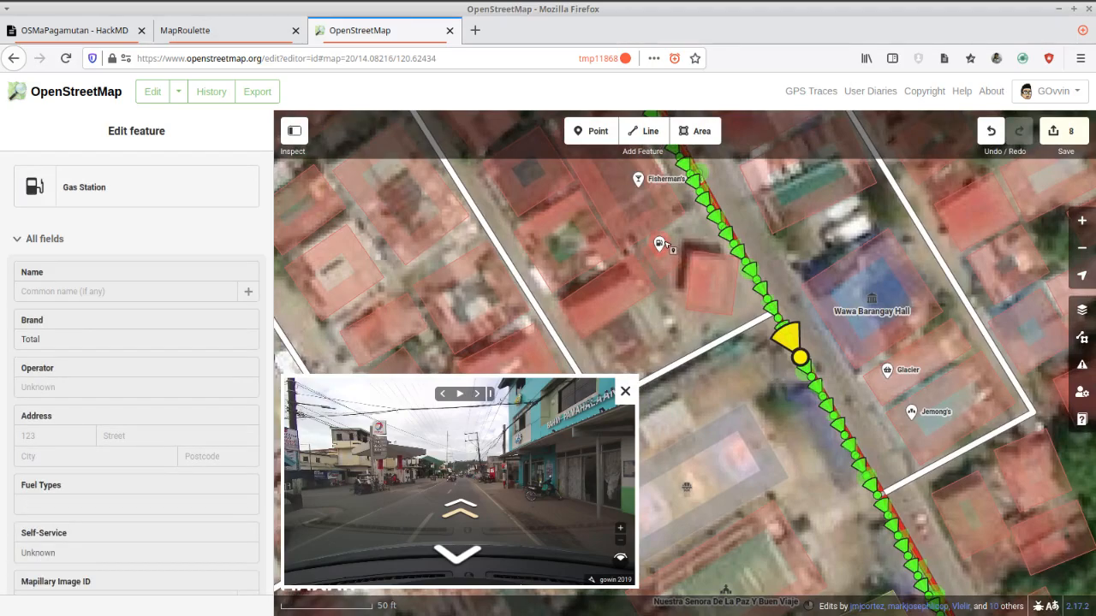
scroll(706, 269, "up", 1)
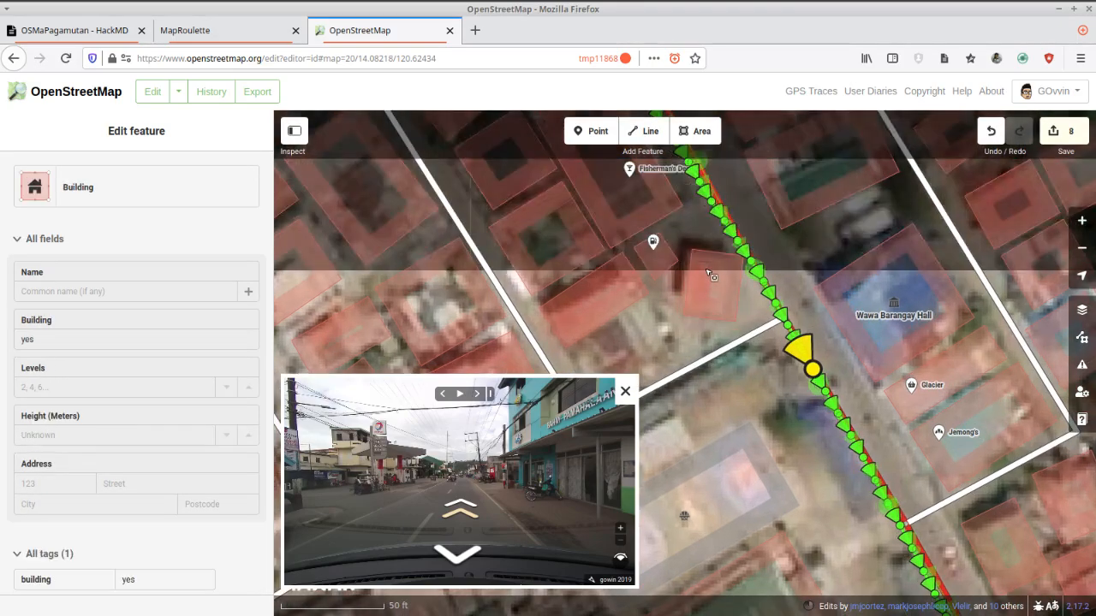
left_click(700, 133)
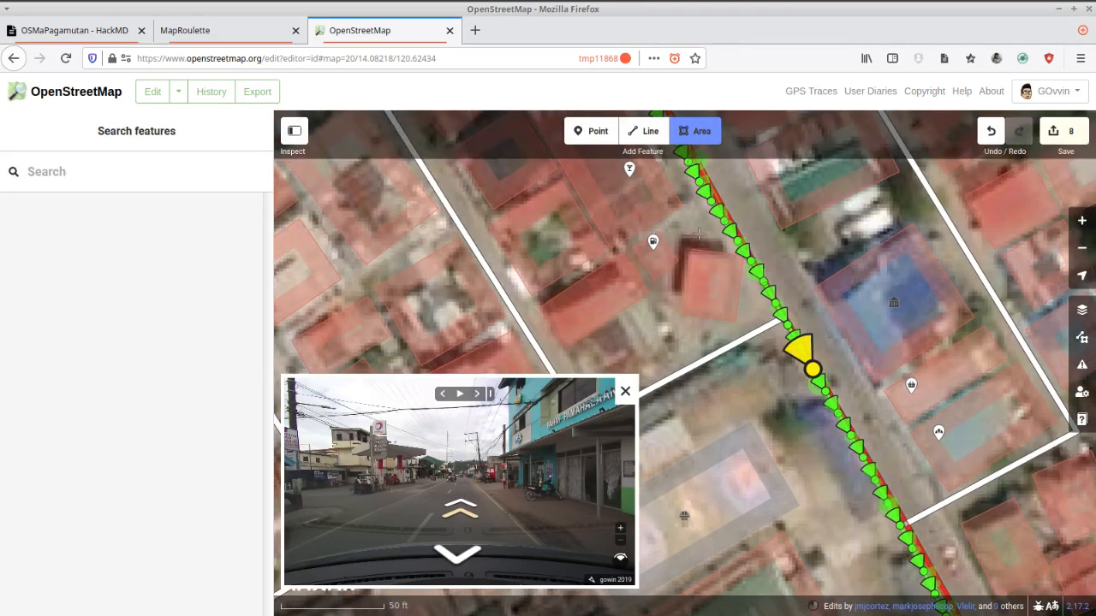
scroll(697, 234, "up", 1)
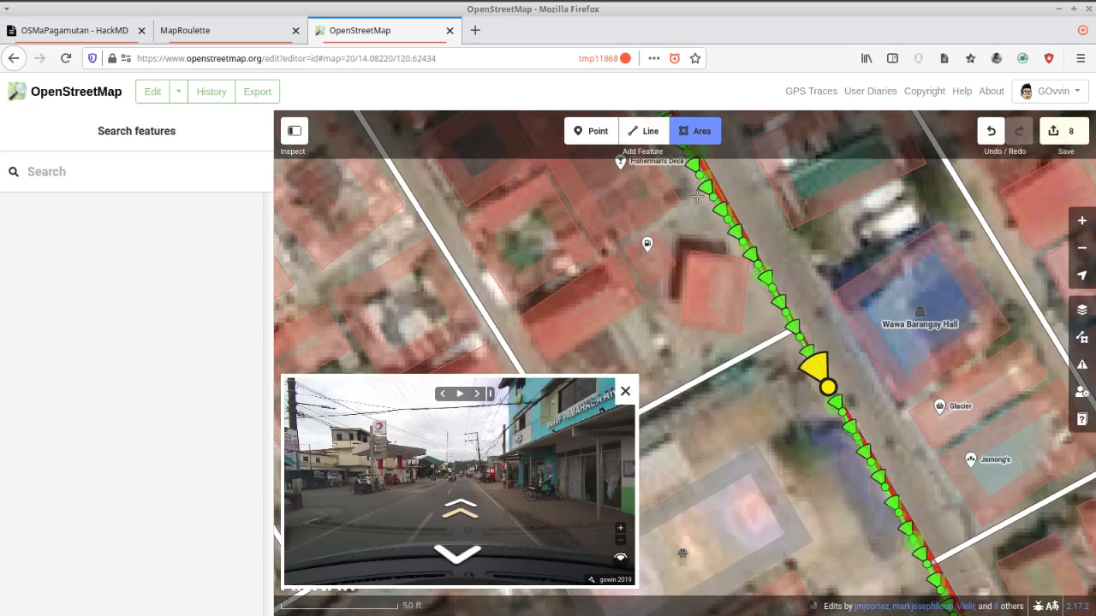
left_click(695, 195)
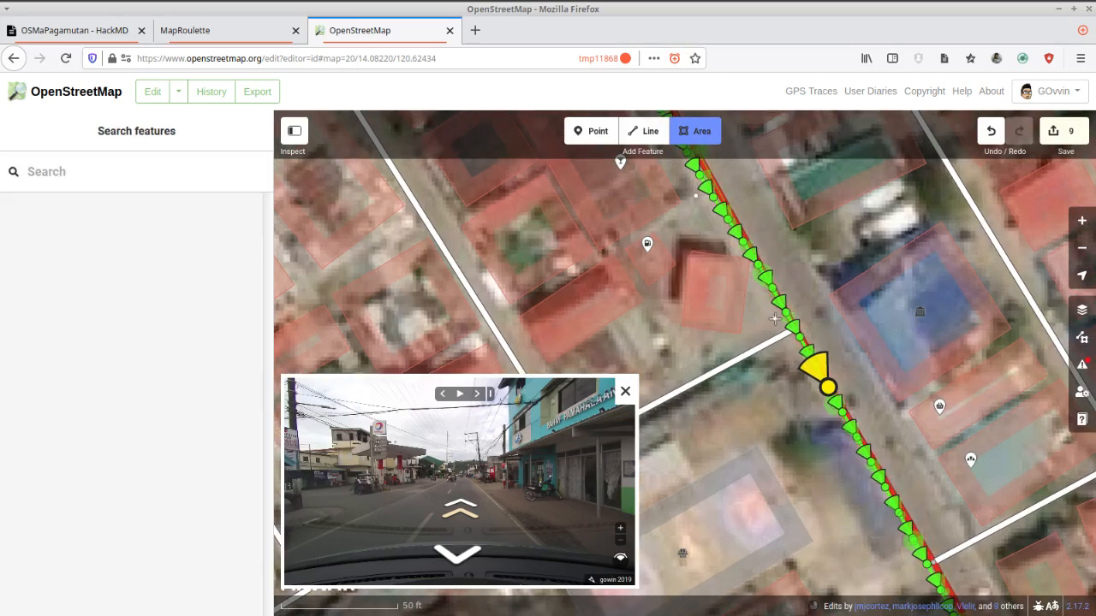
left_click(674, 369)
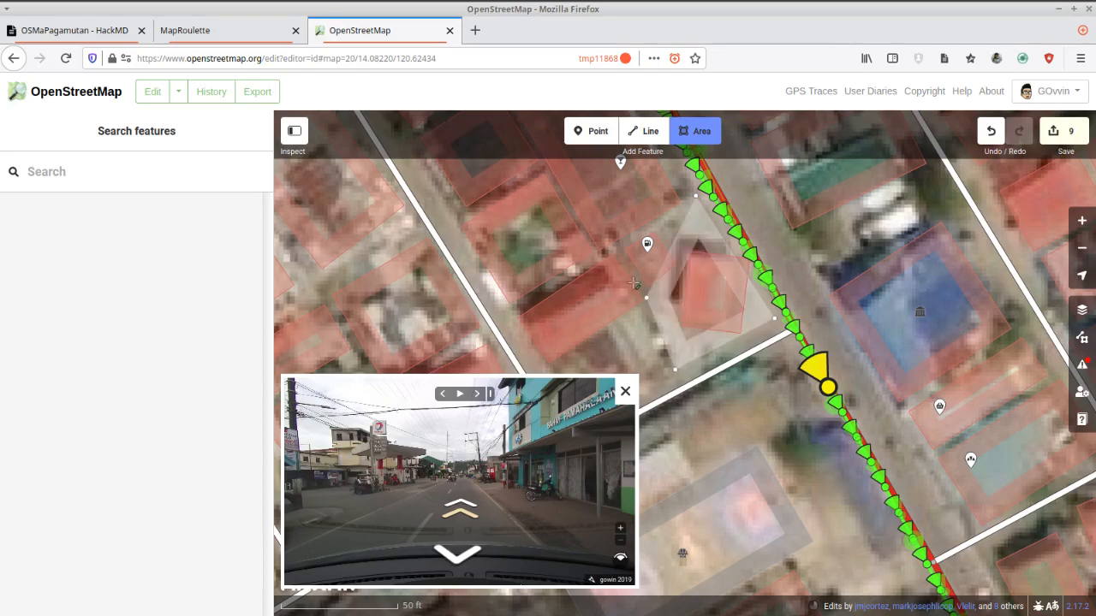
scroll(618, 279, "up", 1)
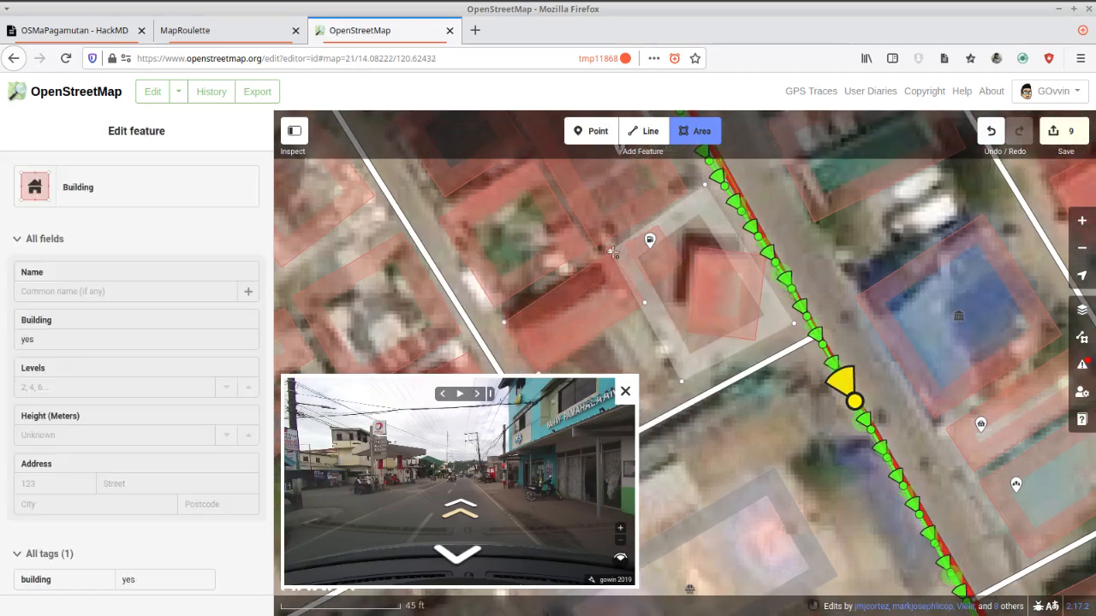
scroll(620, 244, "up", 1)
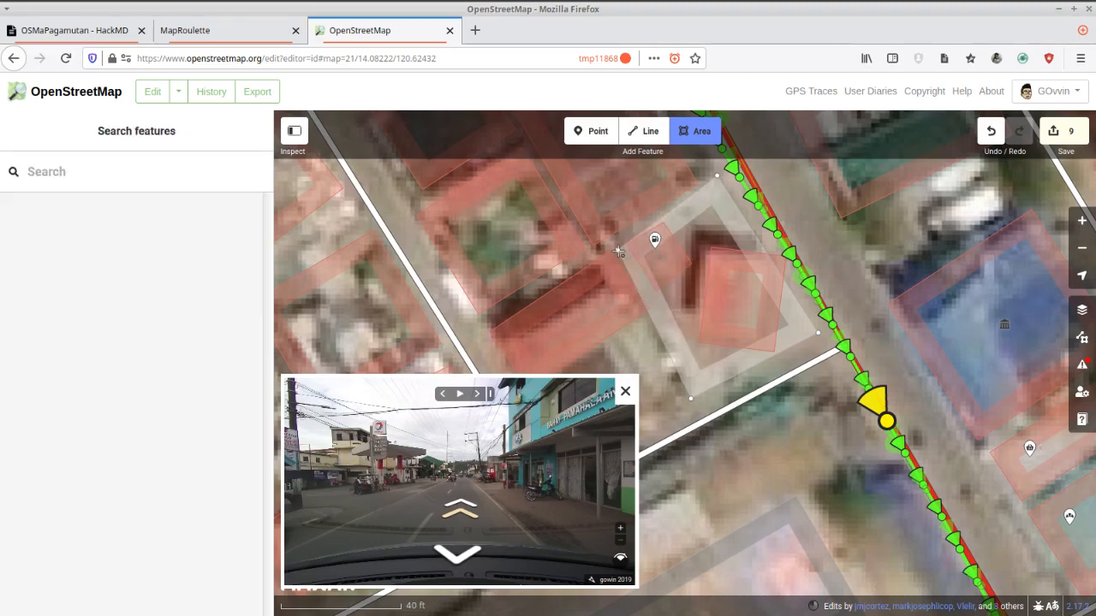
double_click(622, 250)
Adjust the corners of the building behind the gas station grounds to fit its roof and square its shape.
scroll(623, 277, "up", 1)
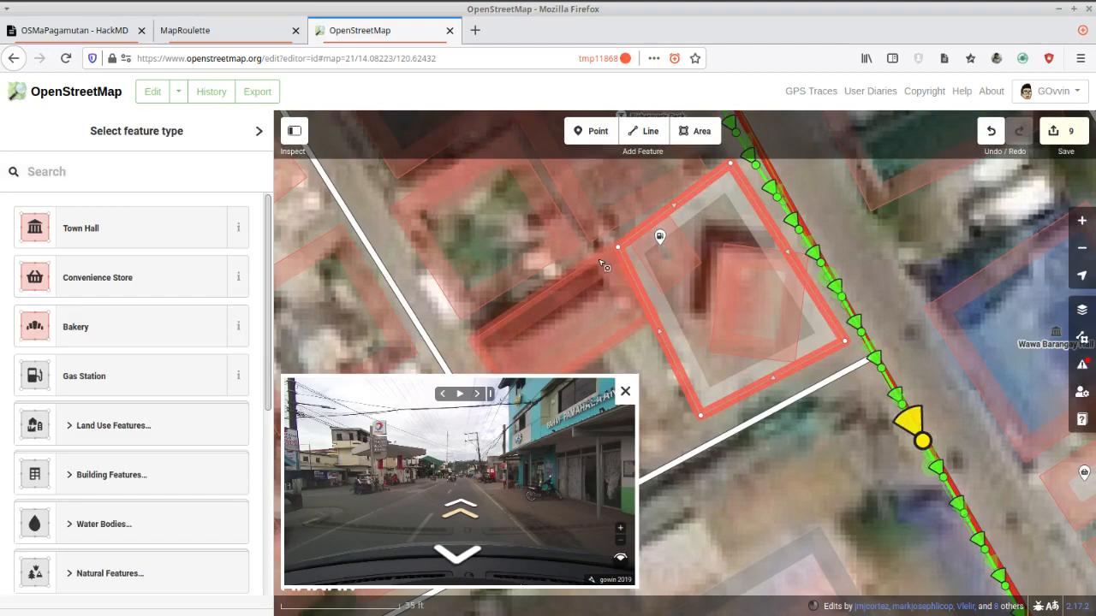
left_click(605, 259)
left_click_drag(610, 250, 602, 258)
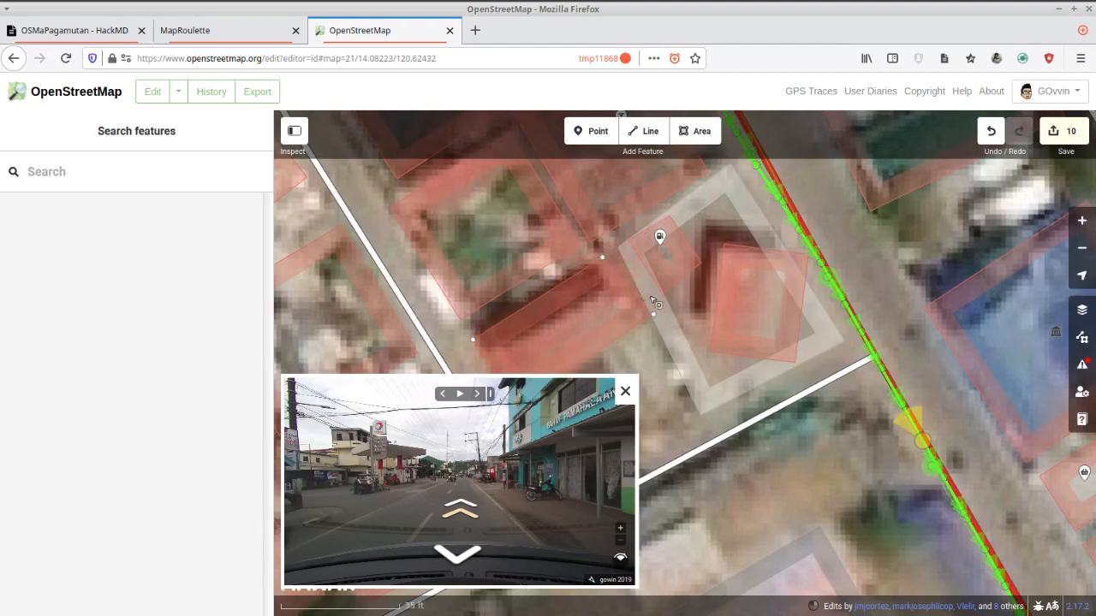
left_click_drag(652, 315, 632, 333)
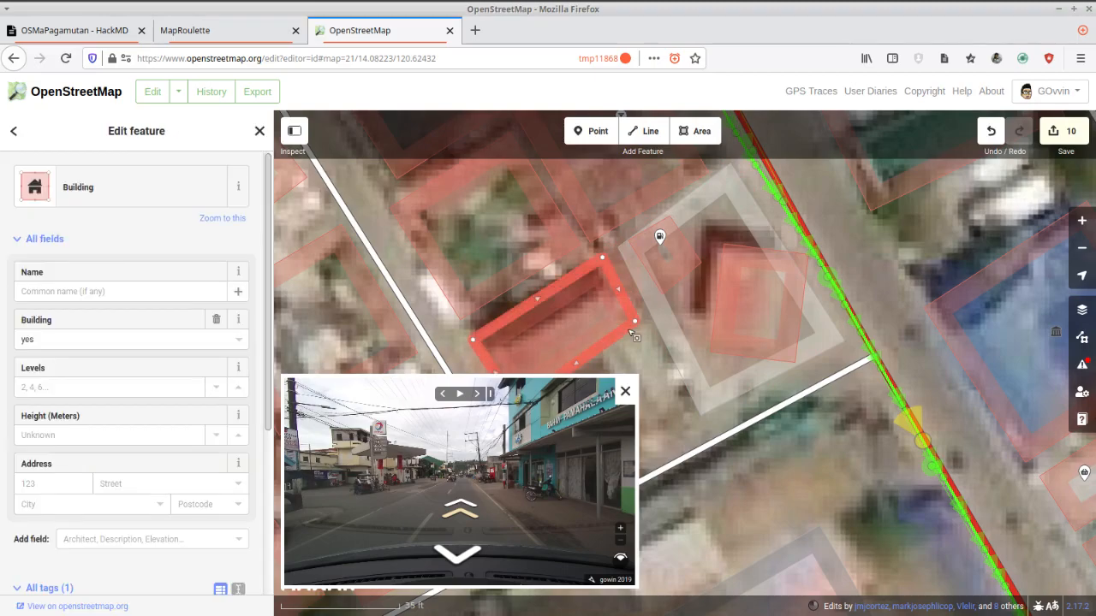
right_click(633, 335)
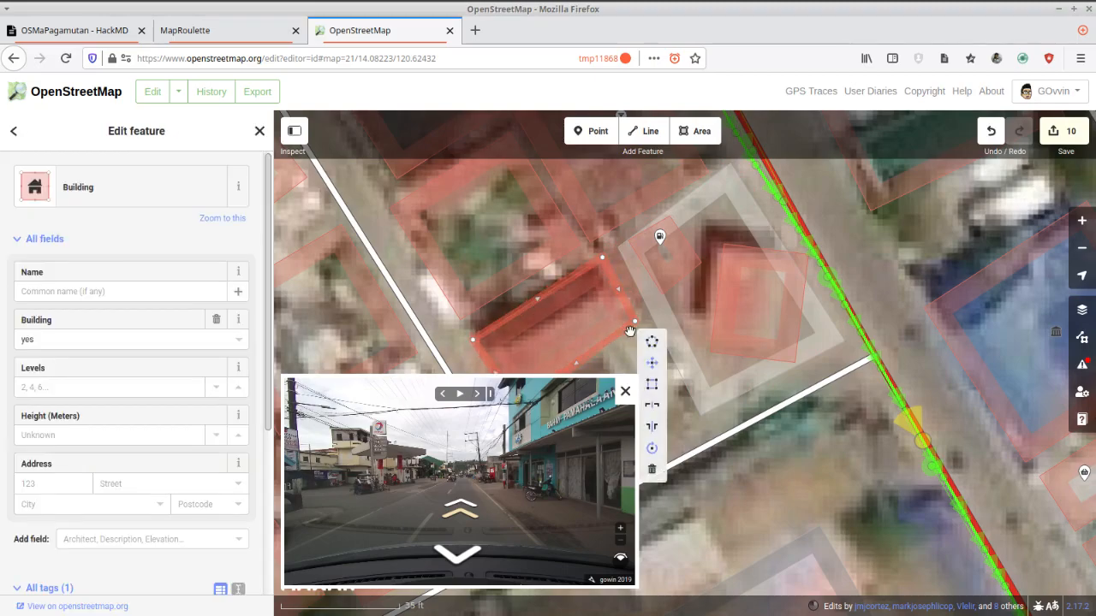
left_click(652, 391)
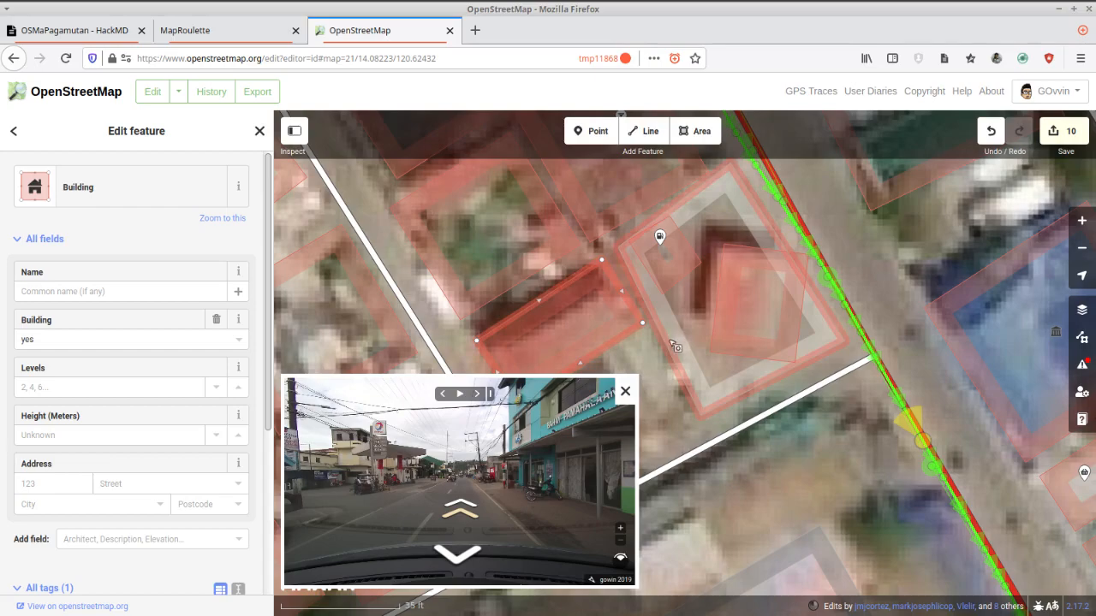
Square the corners of the new area around the gas station and deselect it.
left_click(672, 352)
key("q")
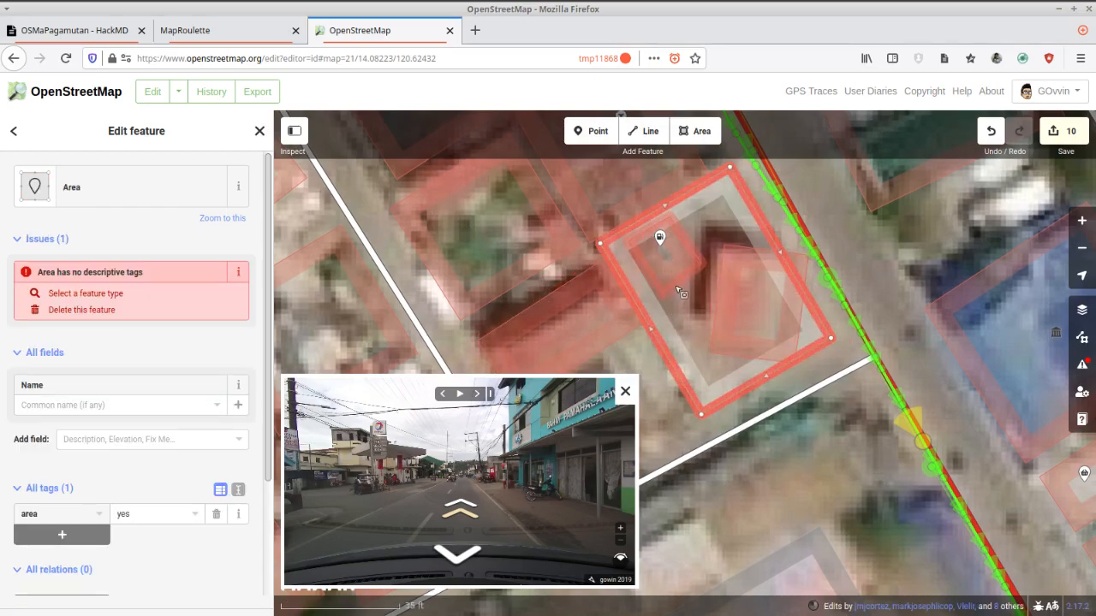
left_click(664, 249)
key("Escape")
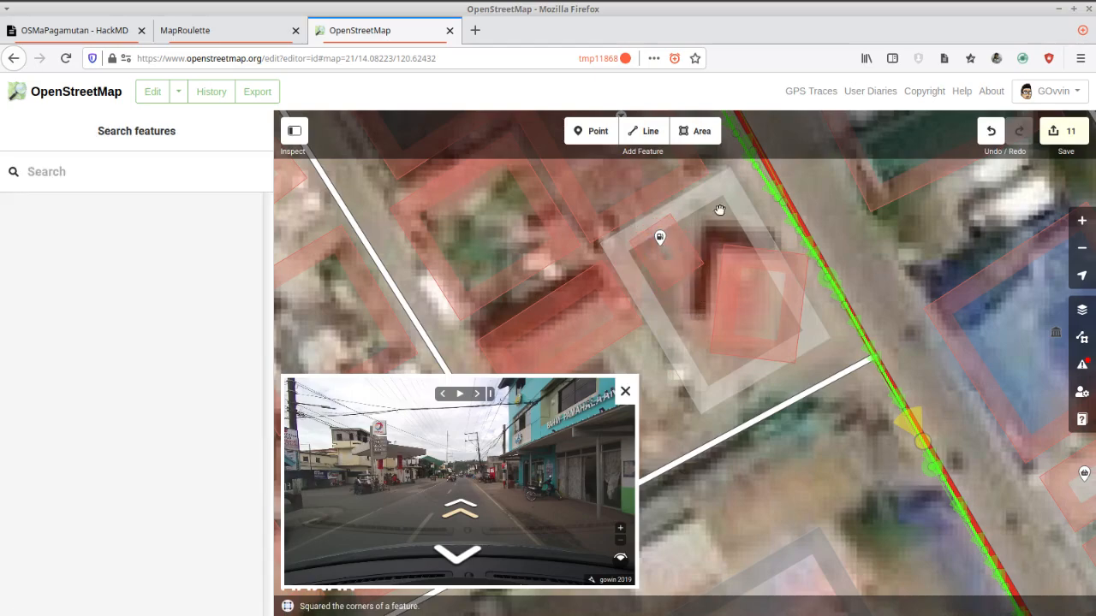
Merge the gas station point into the untagged area around it and adjust the area's corners on the side-street end.
left_click(722, 190)
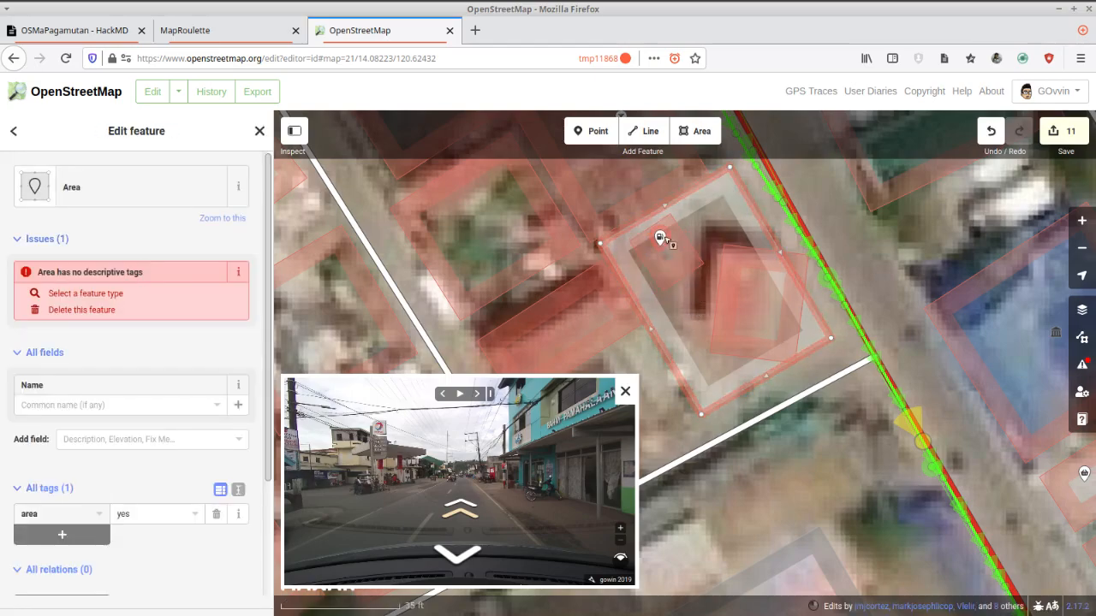
left_click(659, 238, "shift")
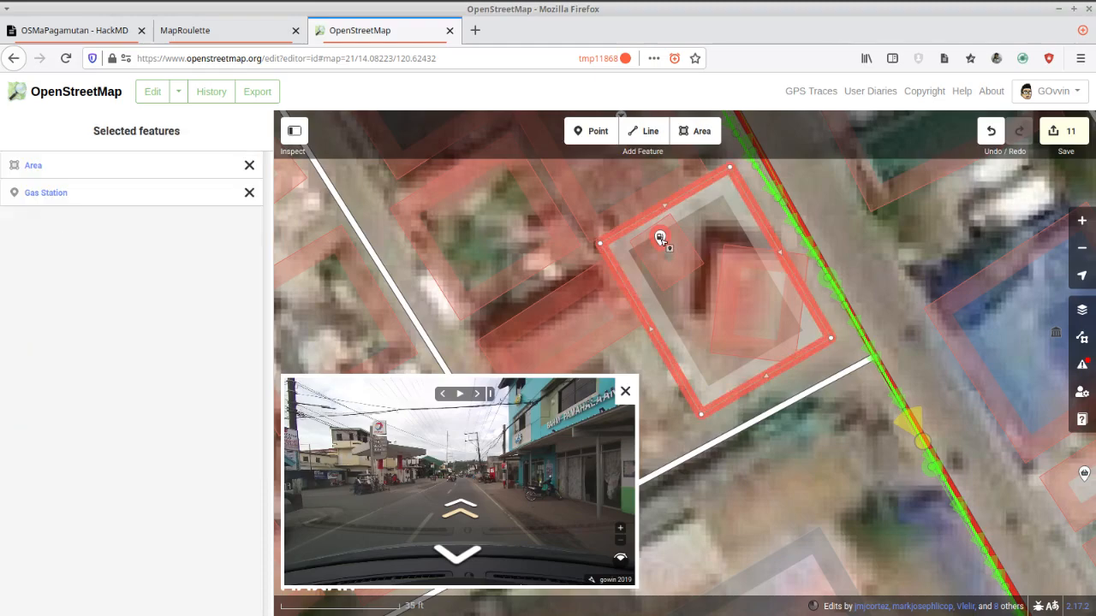
right_click(659, 239)
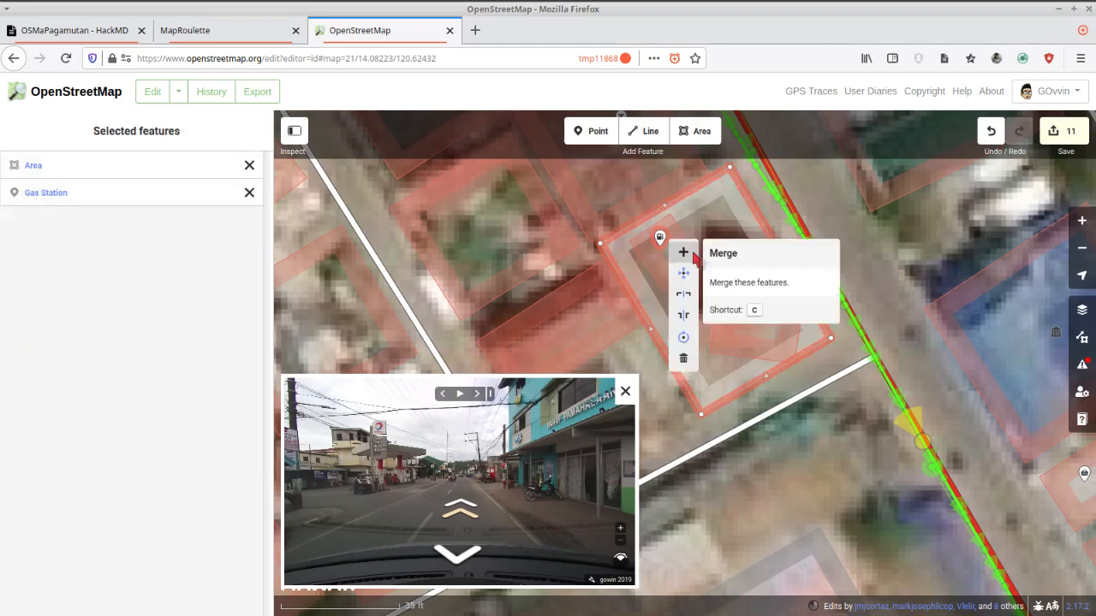
left_click(683, 254)
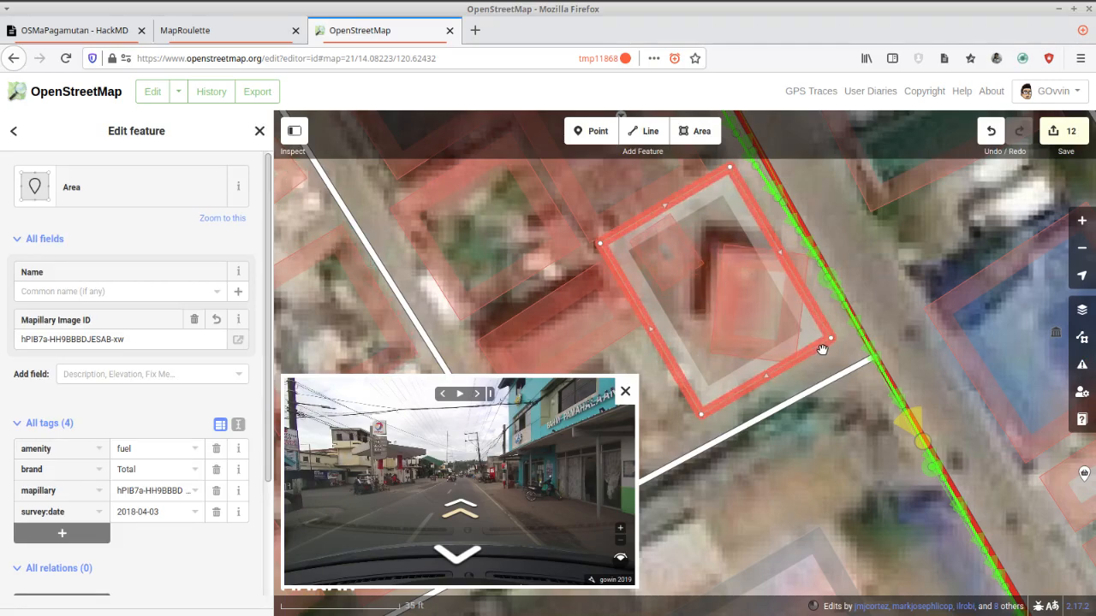
left_click_drag(832, 340, 839, 341)
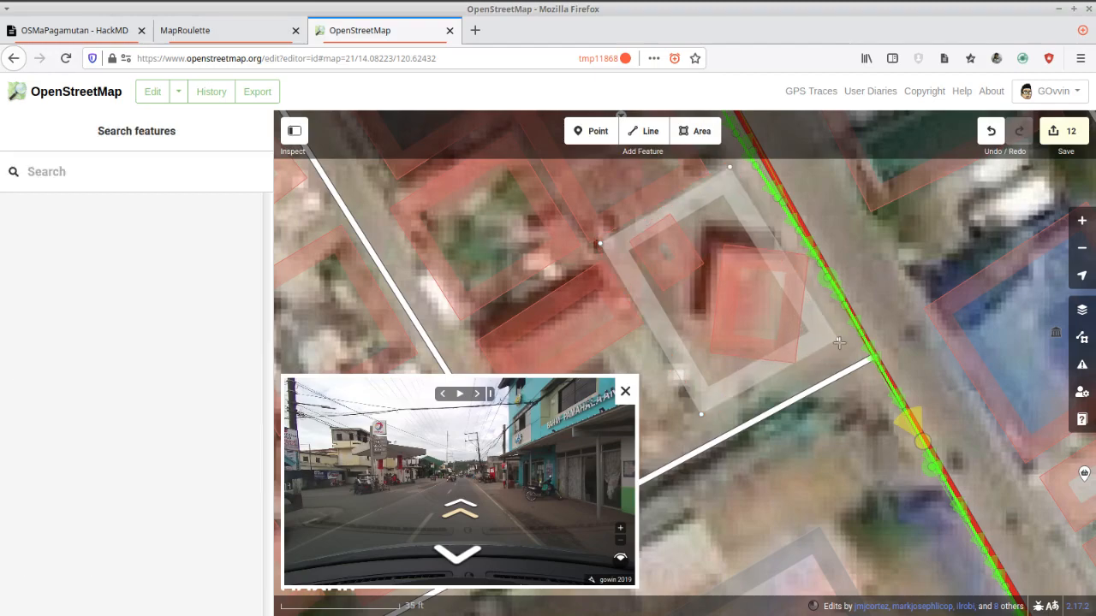
left_click_drag(700, 415, 702, 417)
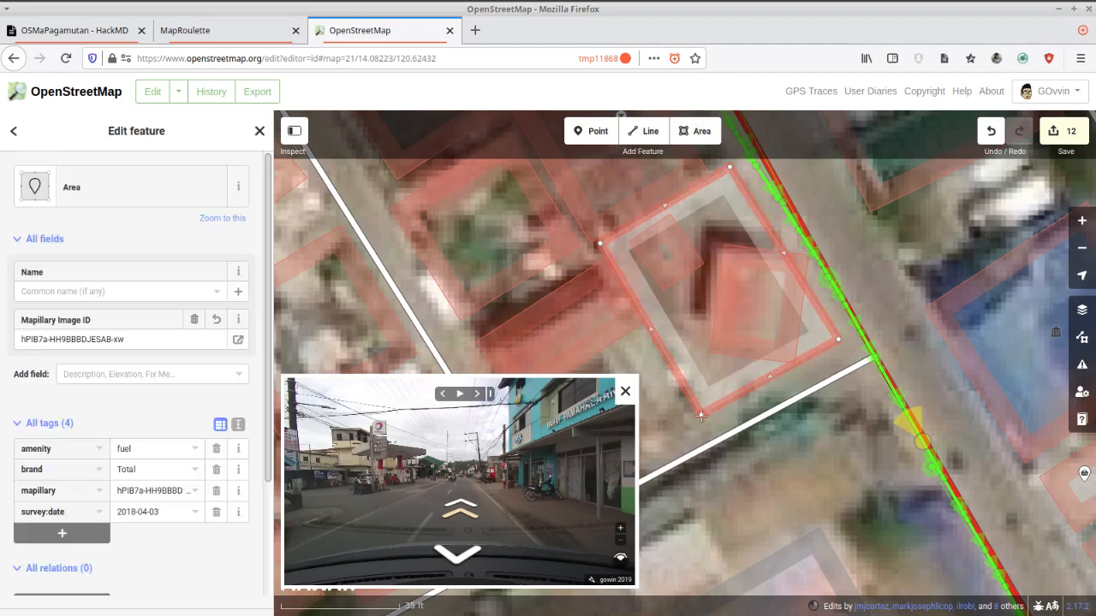
Reshape the canopy building inside the gas station area to match the imagery and square its corners.
left_click(760, 254)
left_click_drag(808, 254, 780, 250)
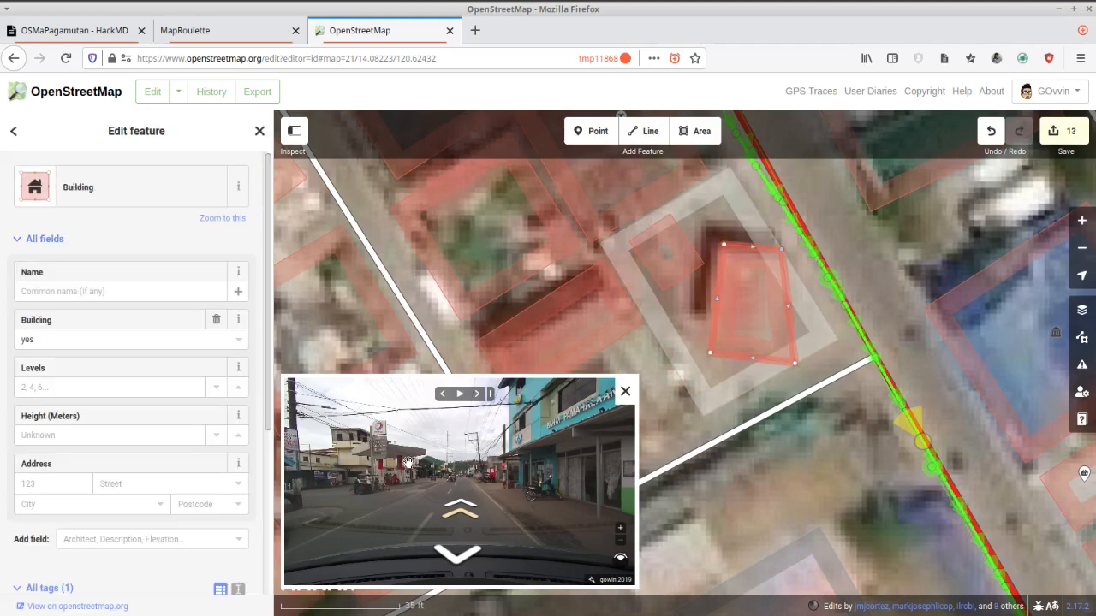
scroll(392, 462, "up", 6)
scroll(380, 455, "down", 2)
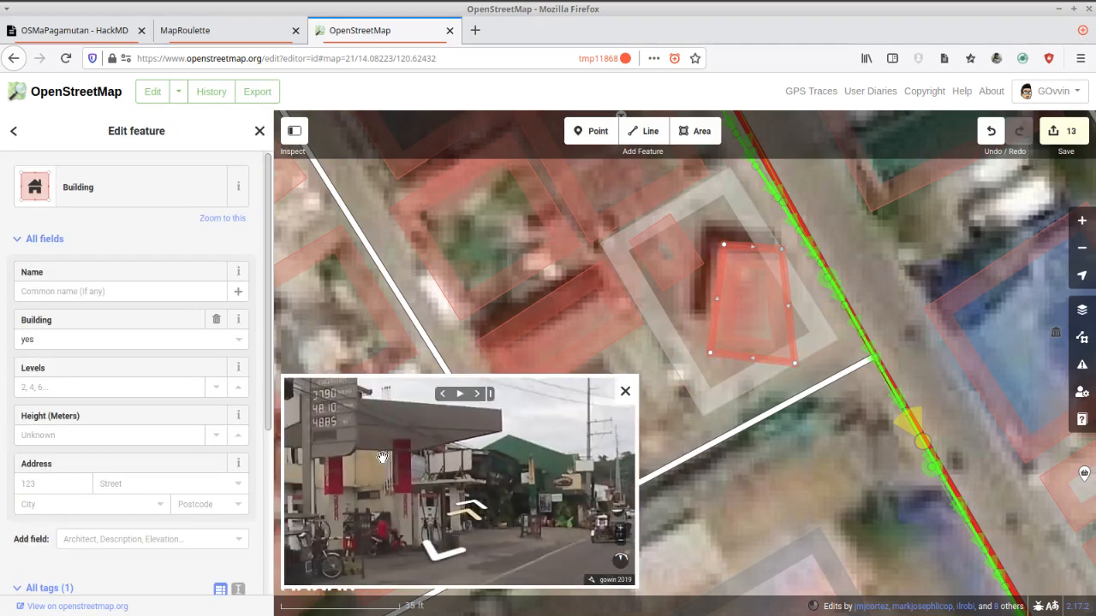
left_click_drag(788, 358, 712, 349)
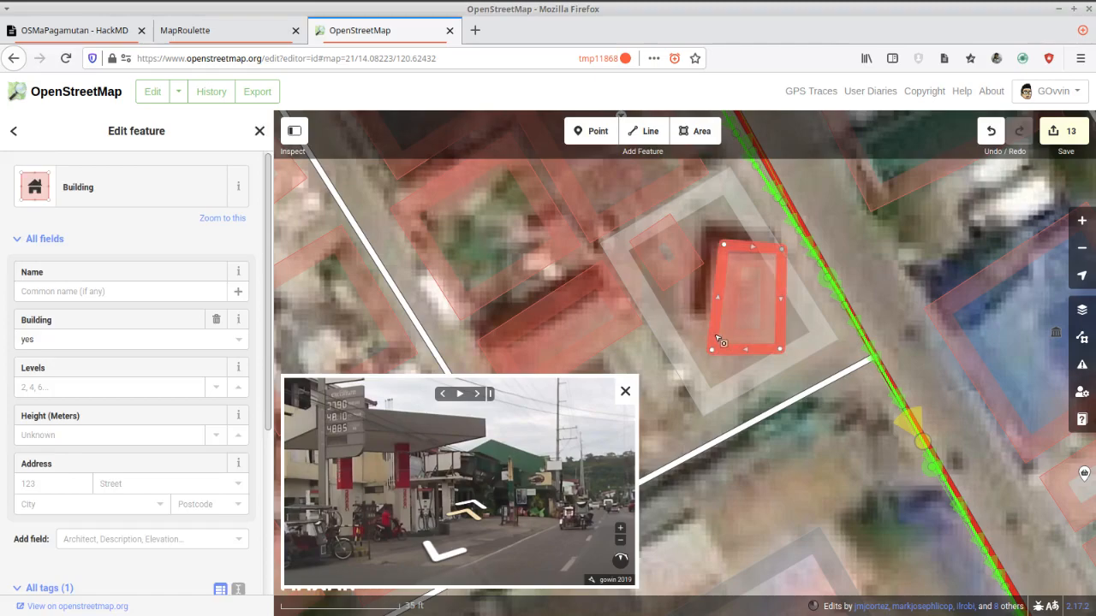
key("q")
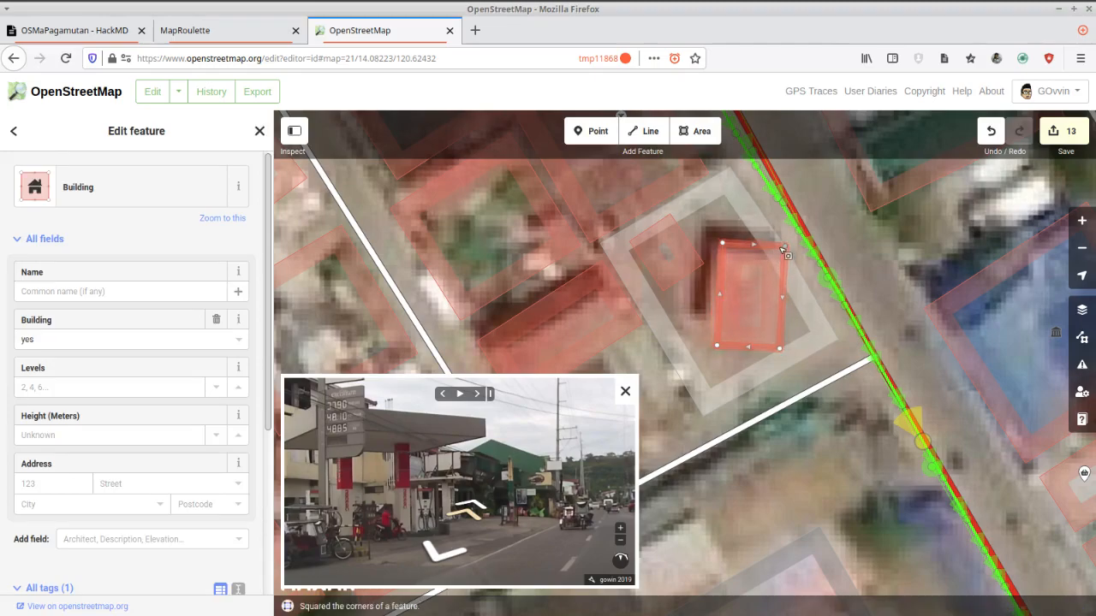
Move the canopy building slightly to align with the roof in the imagery, shorten its lower end and square it again.
right_click(775, 247)
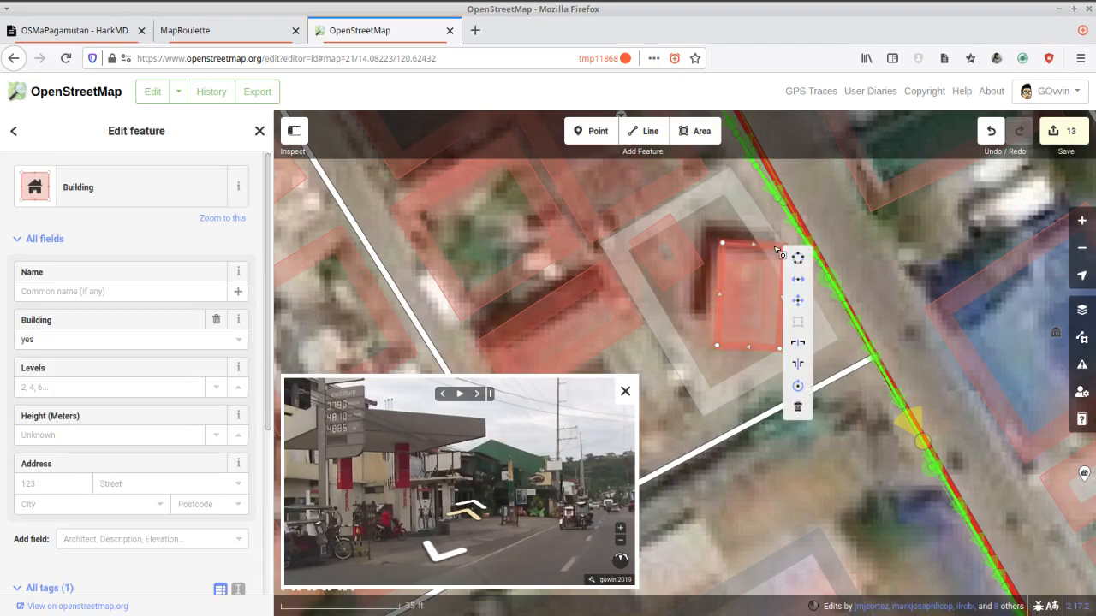
left_click(771, 249)
left_click_drag(770, 248, 769, 252)
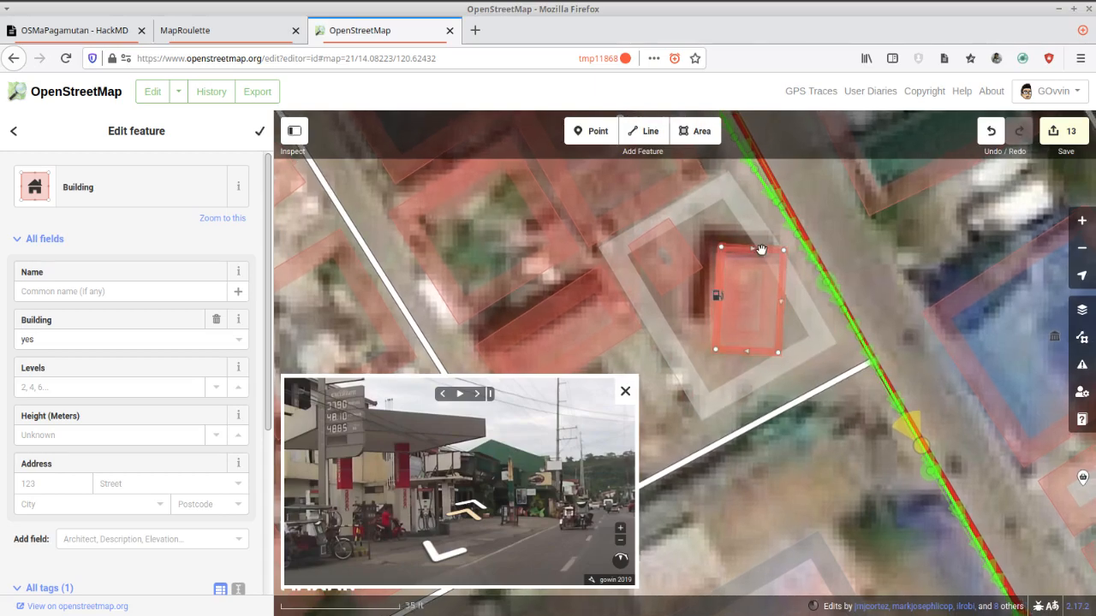
key("m")
left_click(752, 258)
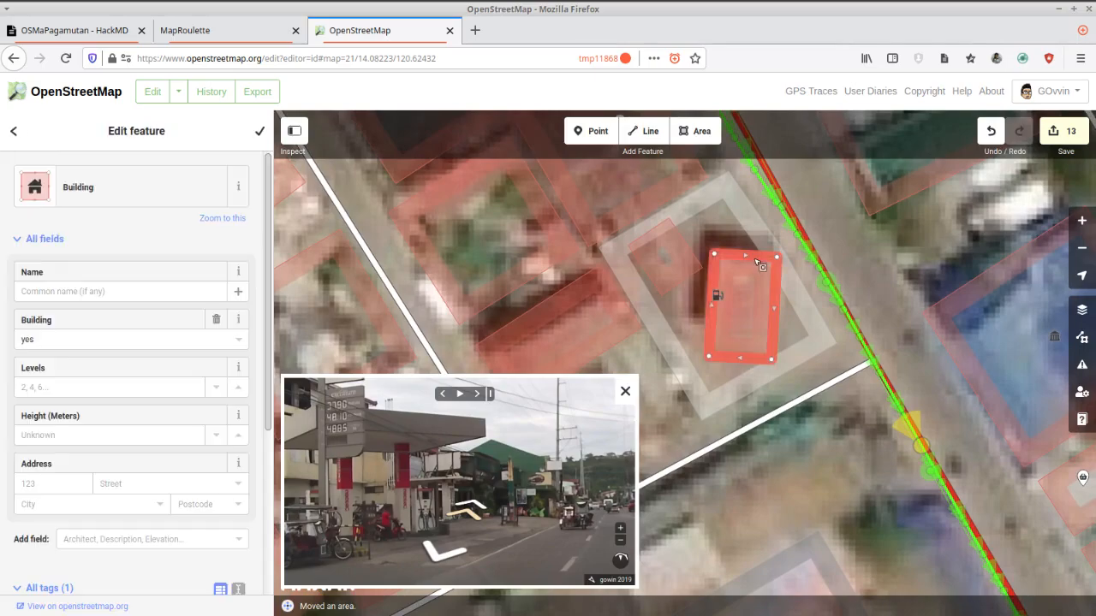
left_click_drag(771, 361, 713, 348)
key("q")
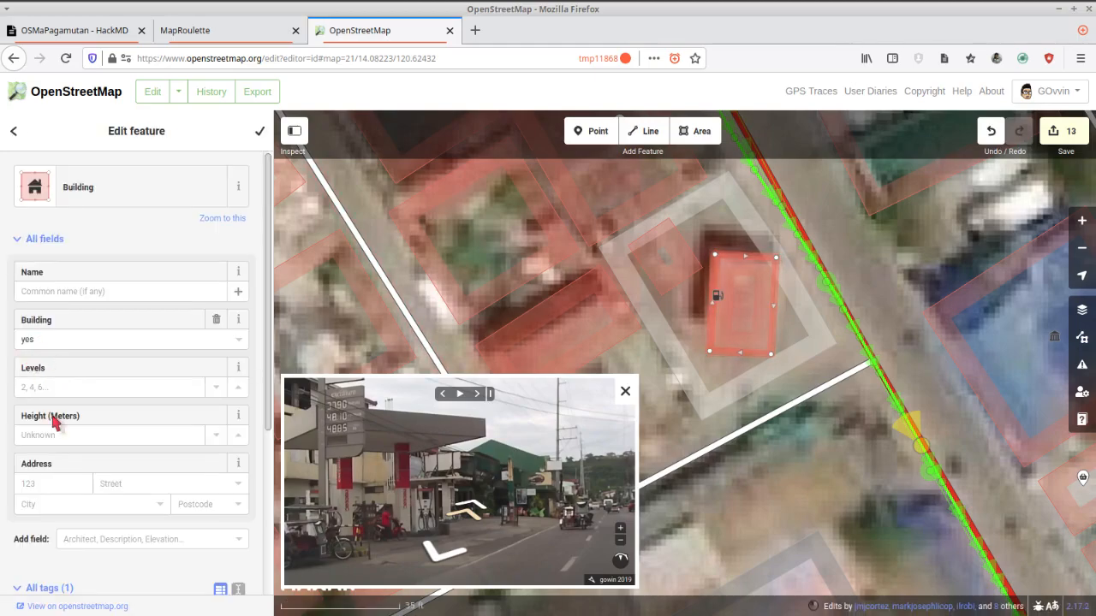
Set the gas station canopy's building type to roof and its layer to 1, and finish editing it.
left_click(49, 340)
type("r")
key("Tab")
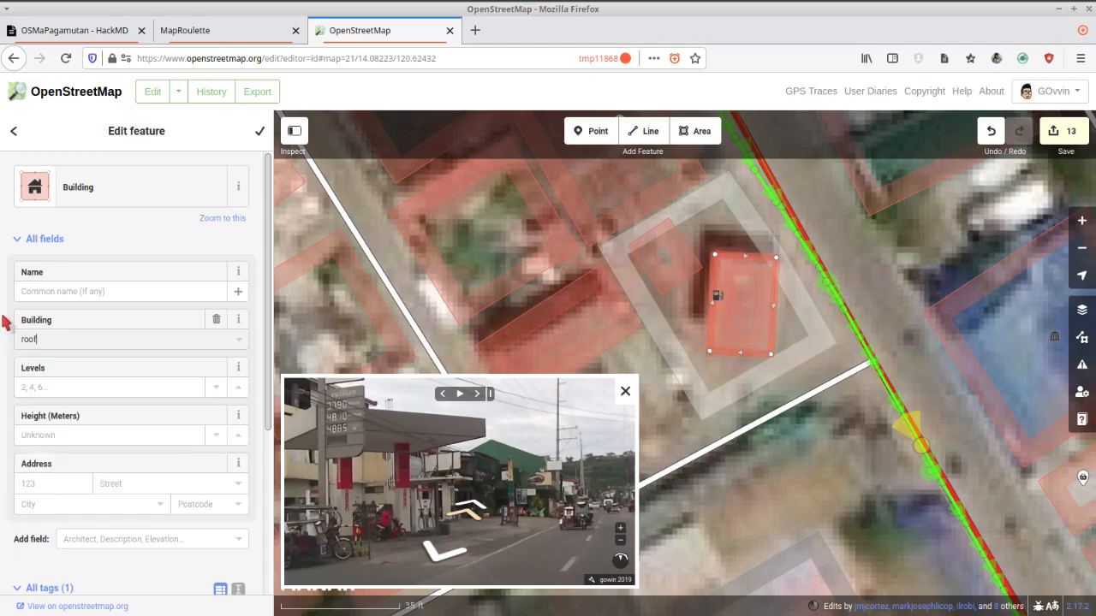
left_click(89, 503)
type("1")
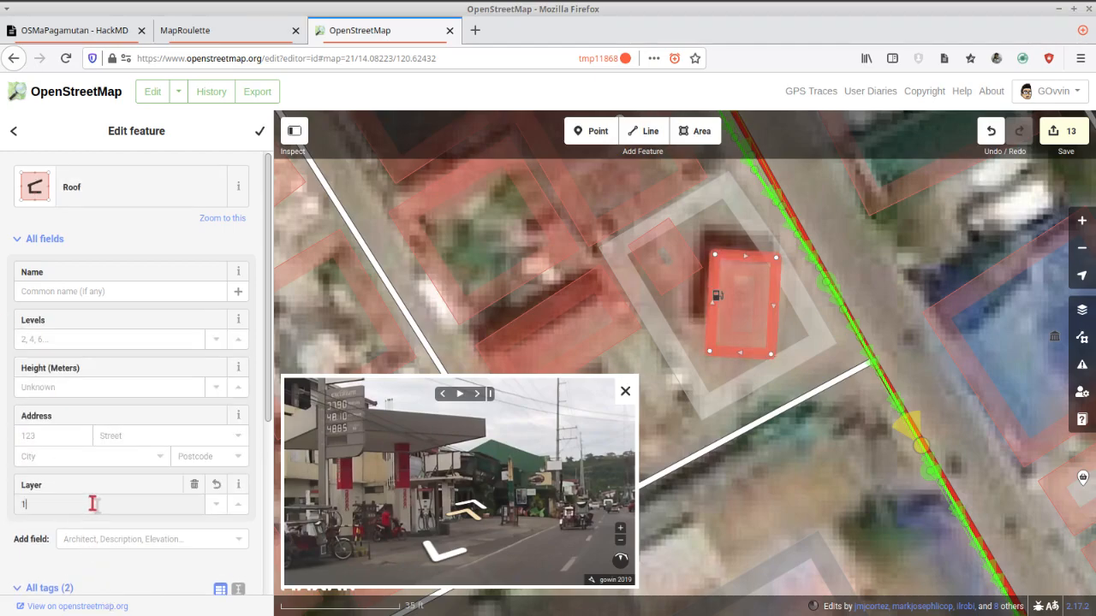
key("Tab")
left_click(260, 132)
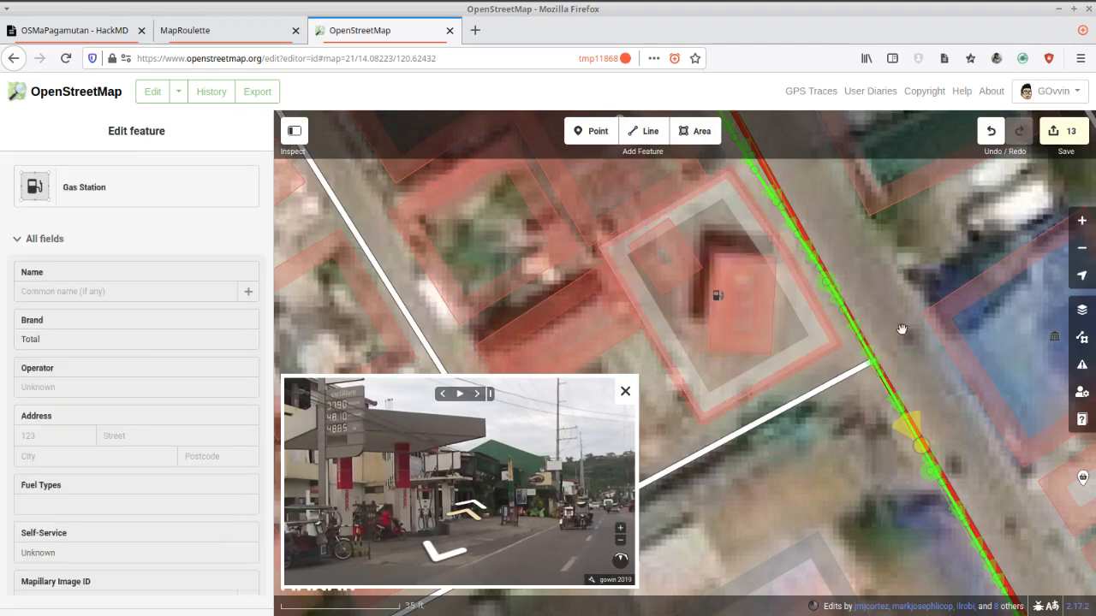
Go back along the road in the street-level imagery and examine the barangay hall's facade sign in the 2018 photo.
left_click_drag(910, 330, 833, 305)
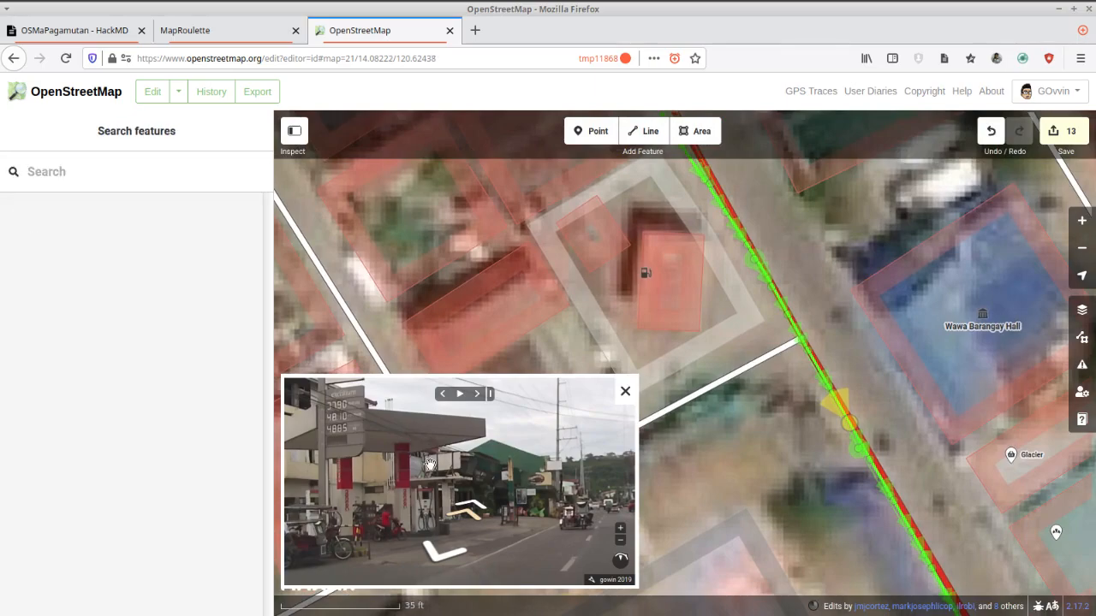
left_click(448, 556)
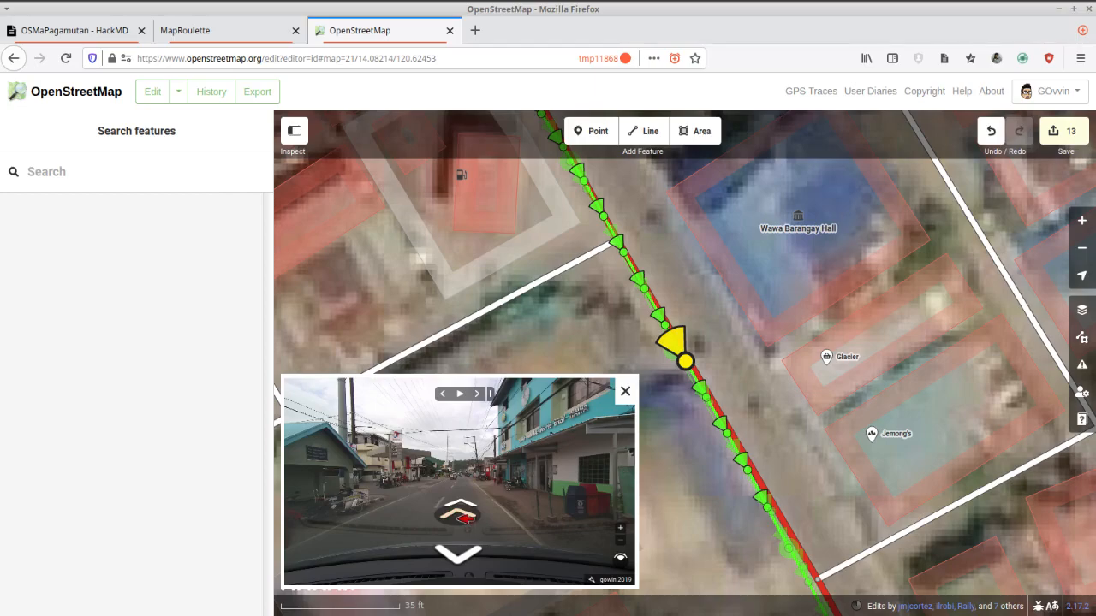
left_click(463, 516)
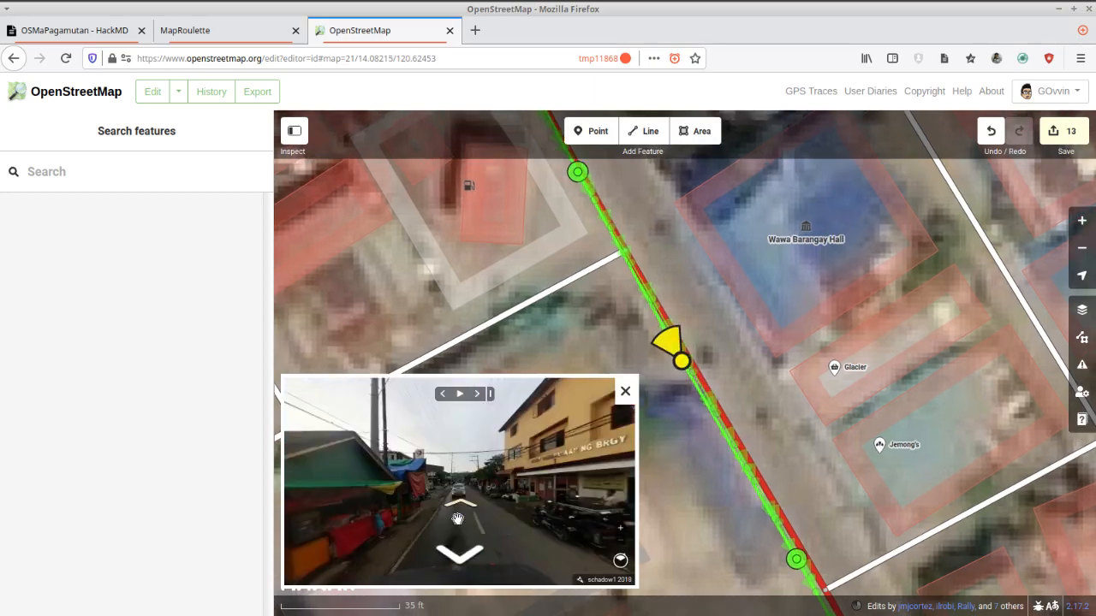
left_click(462, 496)
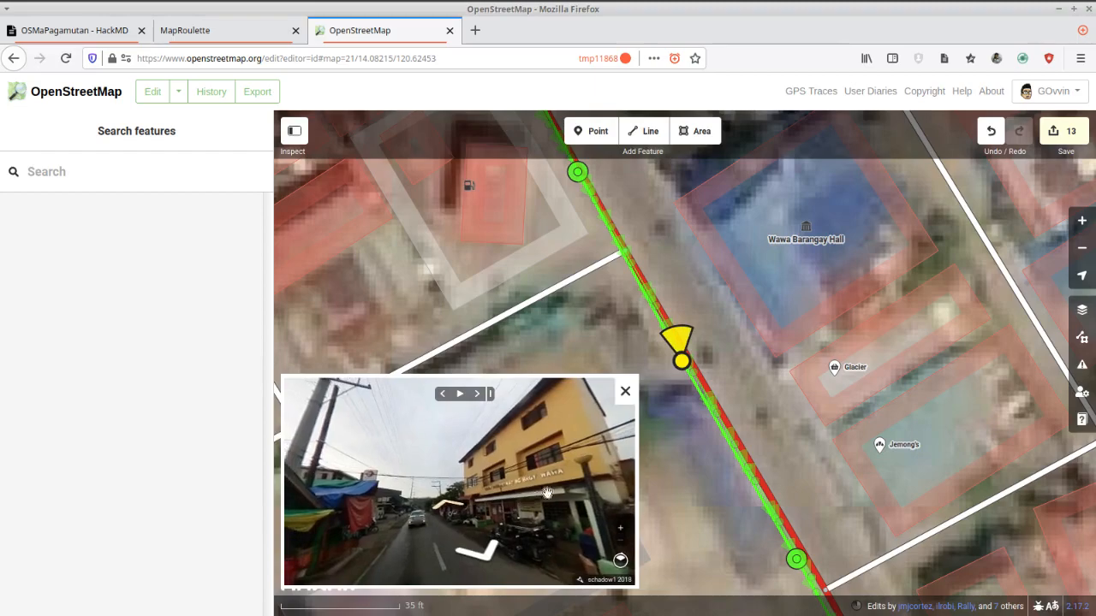
left_click_drag(559, 457, 530, 487)
scroll(507, 508, "down", 3)
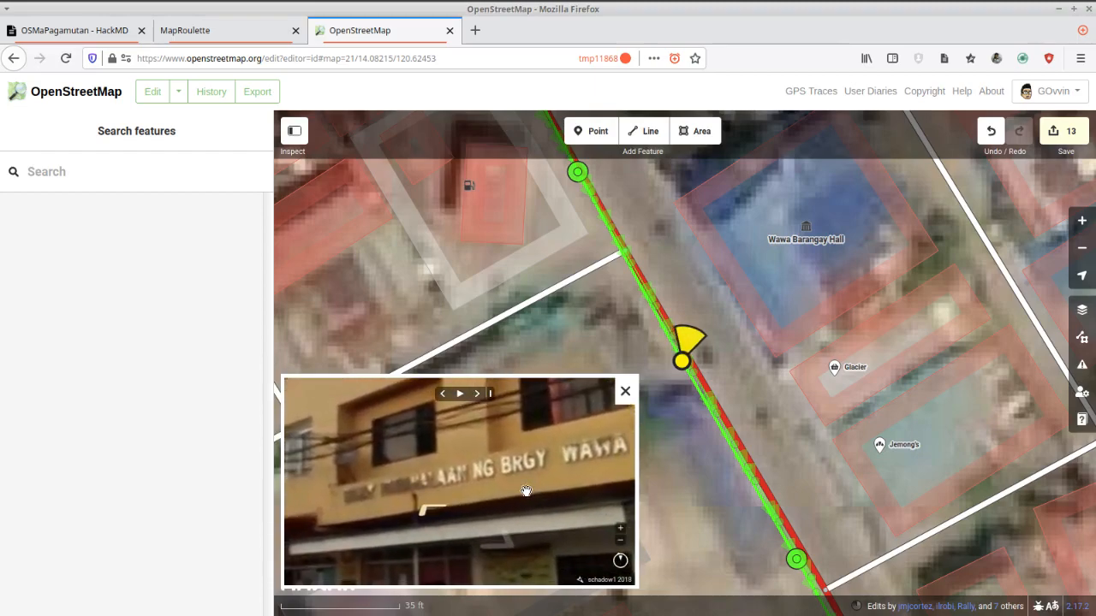
scroll(527, 491, "down", 5)
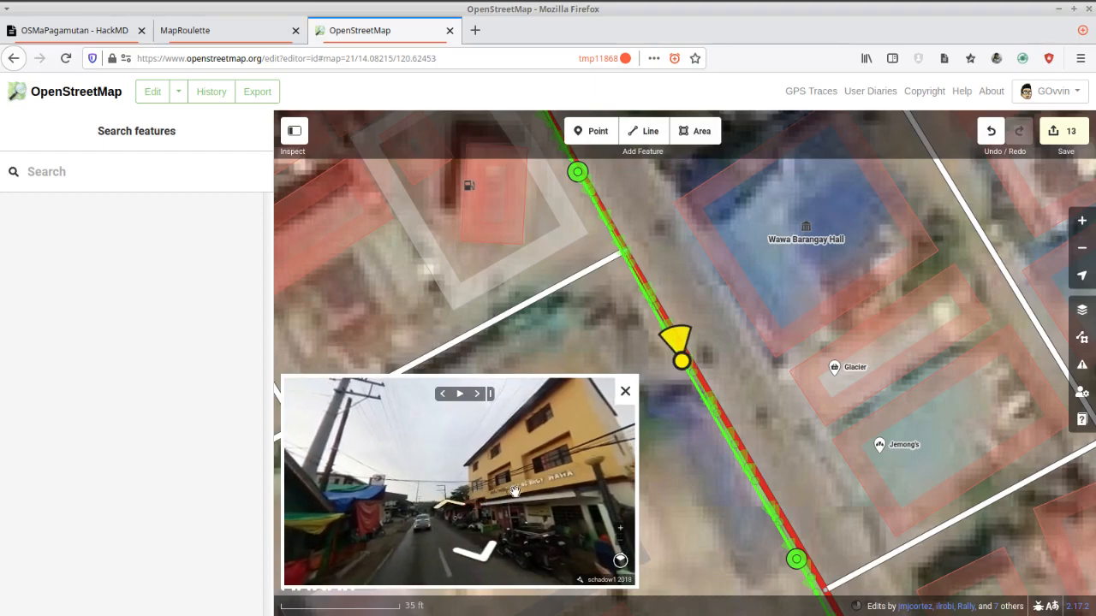
left_click_drag(613, 547, 600, 519)
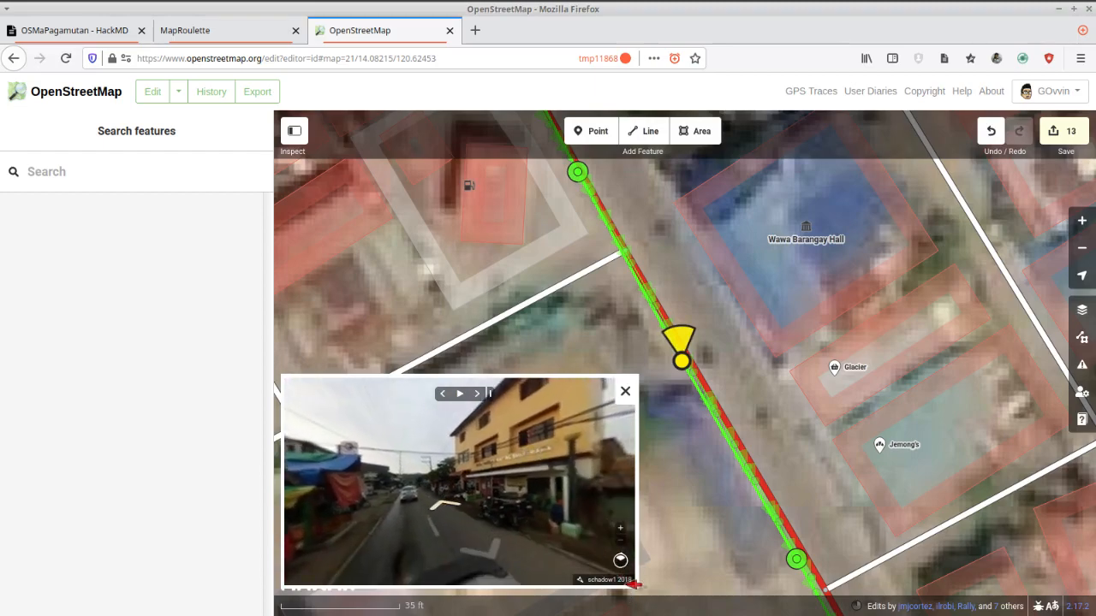
Examine the barangay hall's ground-floor entrances and signs up close in the 2018 street-level photo.
scroll(499, 495, "up", 5)
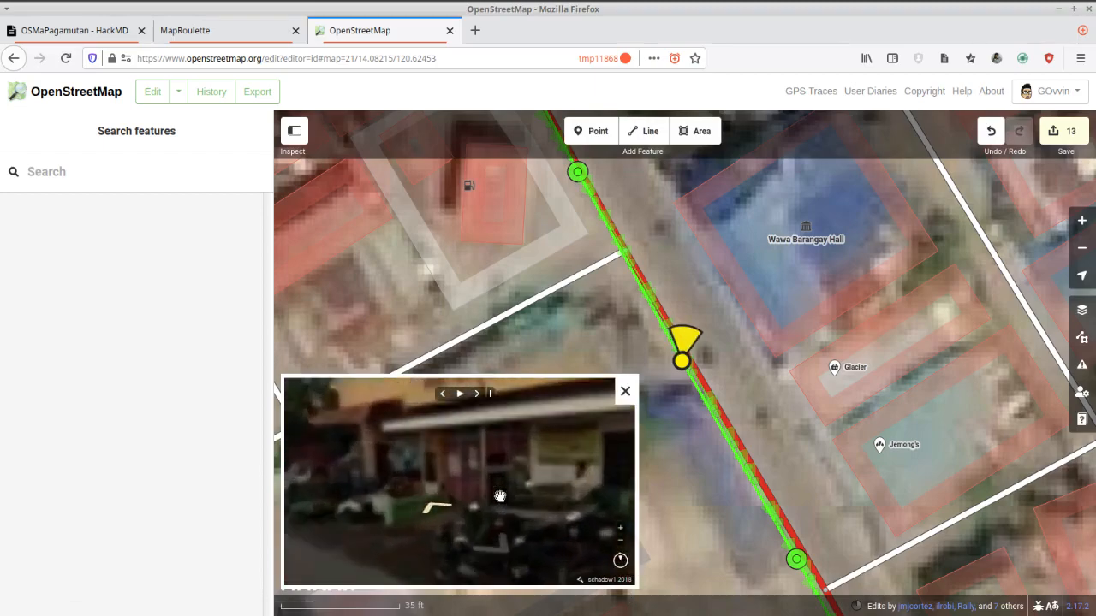
left_click_drag(536, 463, 527, 482)
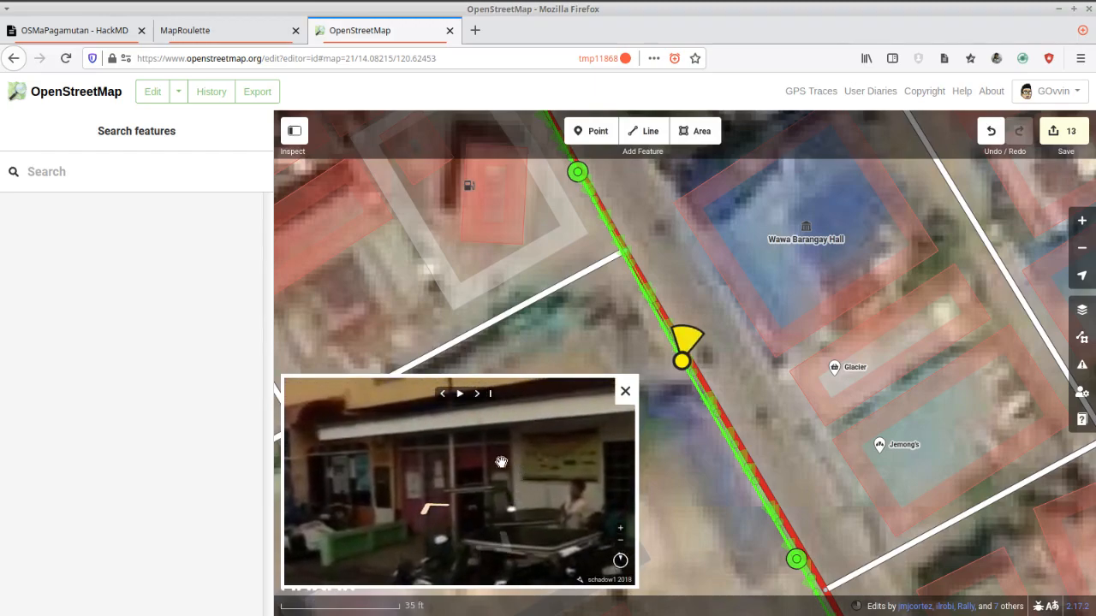
scroll(493, 462, "down", 5)
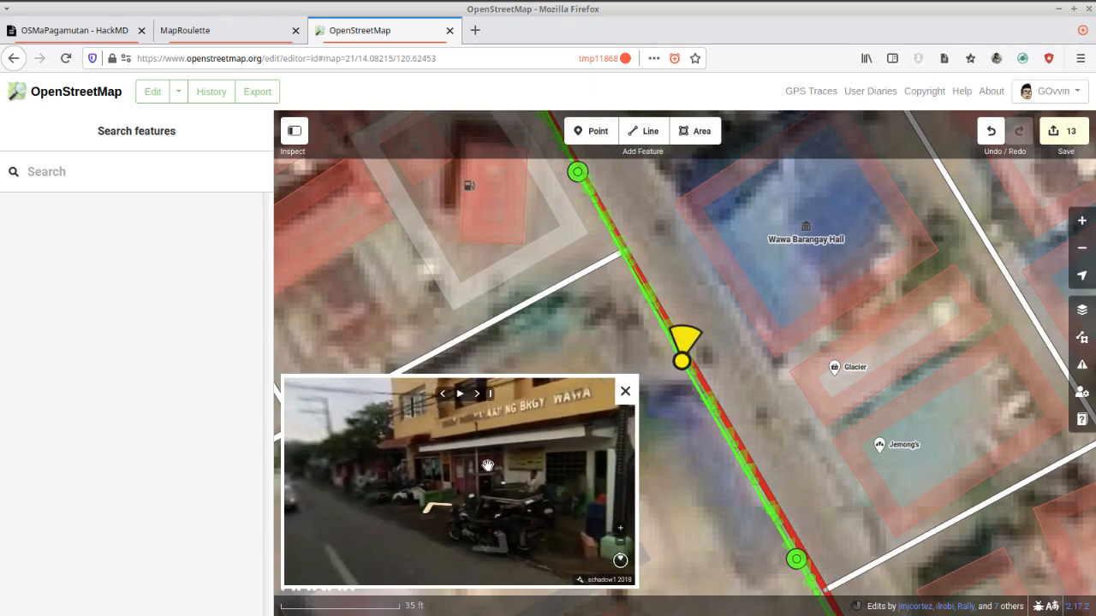
scroll(473, 467, "up", 5)
scroll(492, 469, "down", 5)
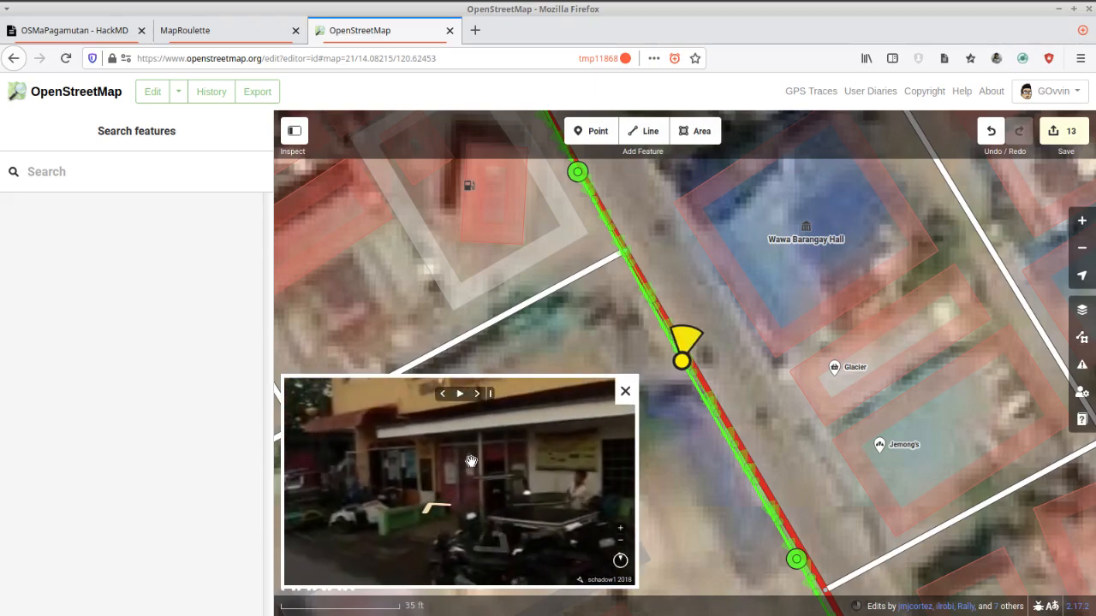
scroll(512, 470, "down", 5)
left_click_drag(540, 463, 519, 472)
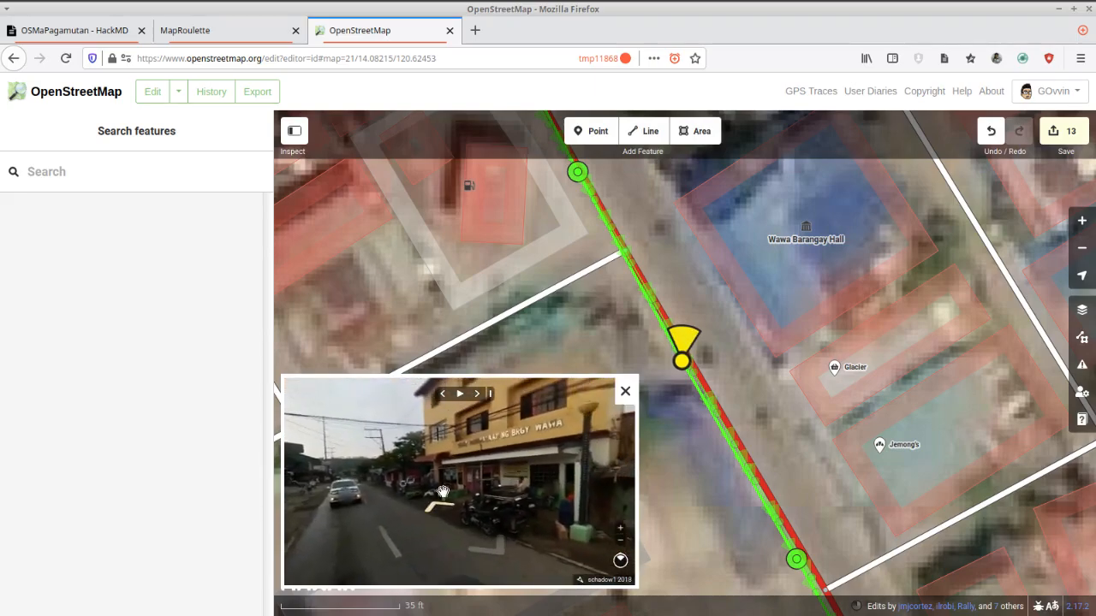
scroll(443, 491, "up", 5)
scroll(444, 491, "up", 5)
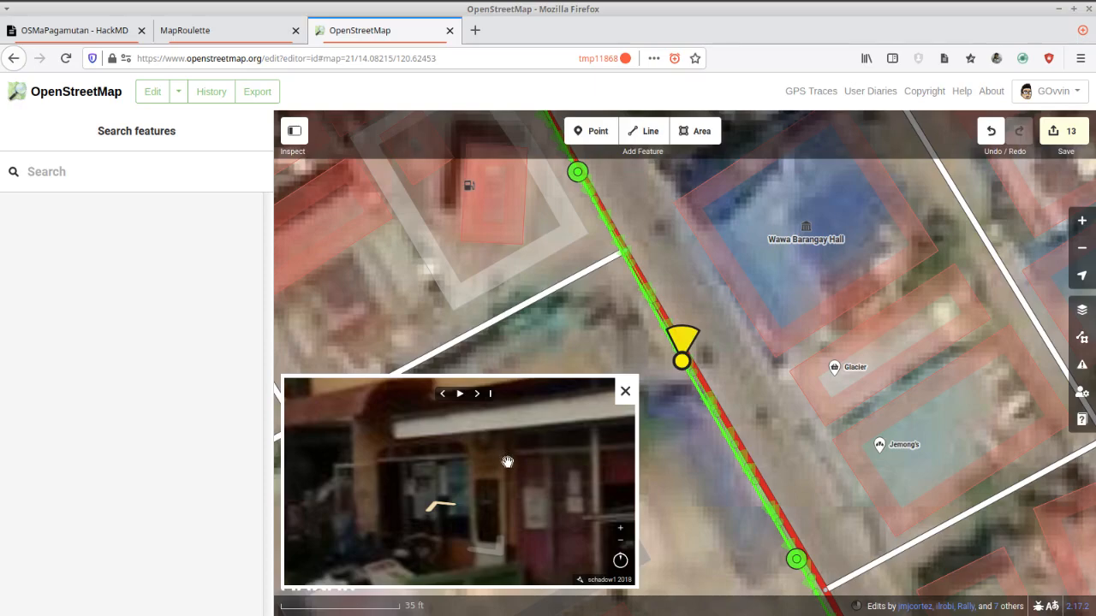
scroll(518, 473, "down", 5)
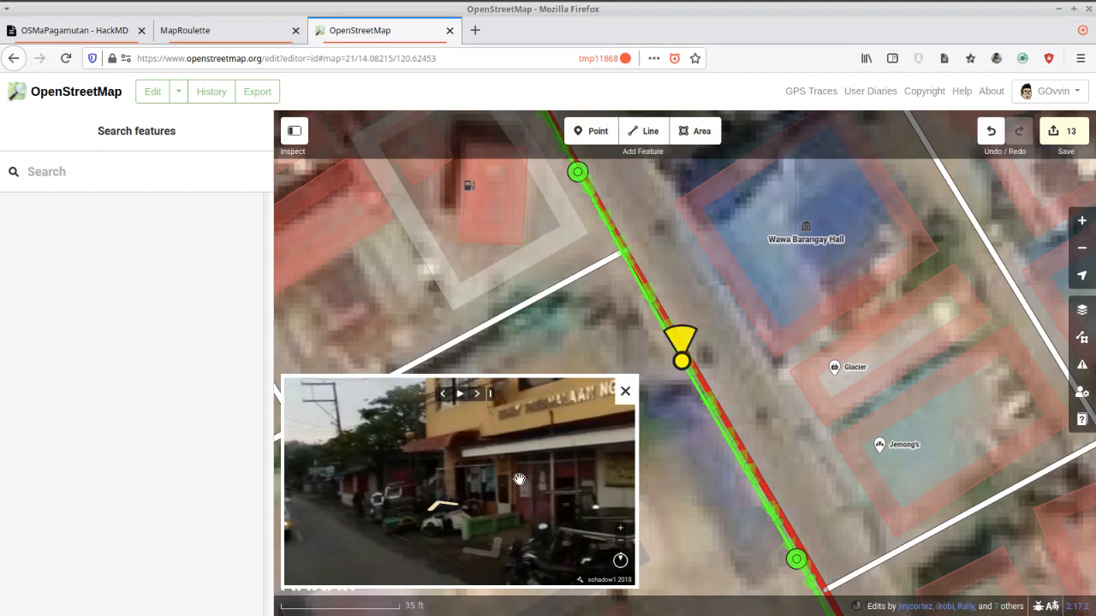
scroll(519, 479, "down", 5)
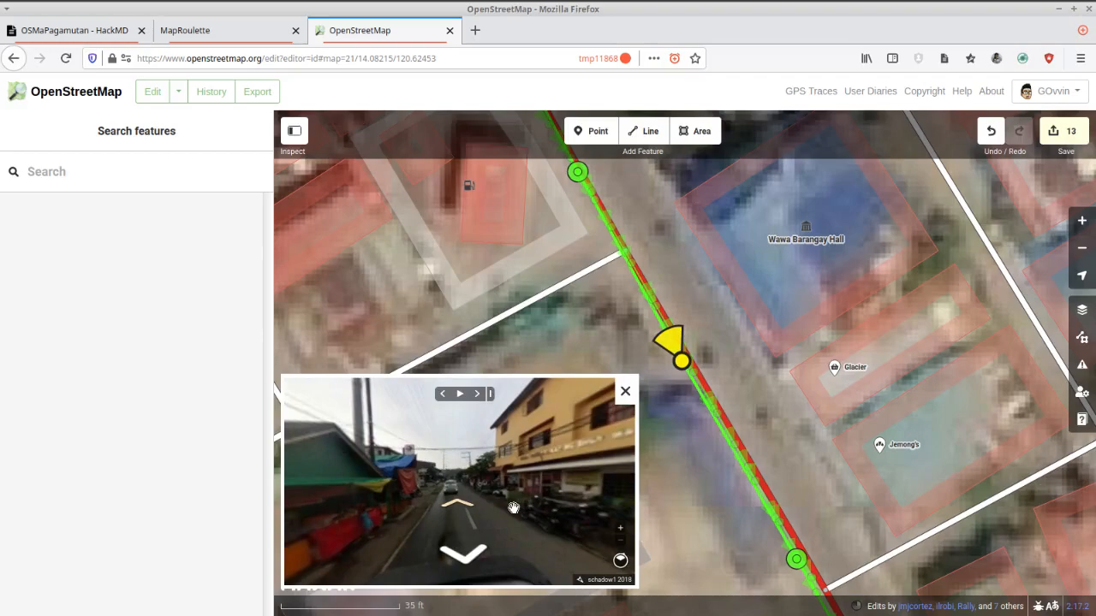
scroll(518, 503, "up", 5)
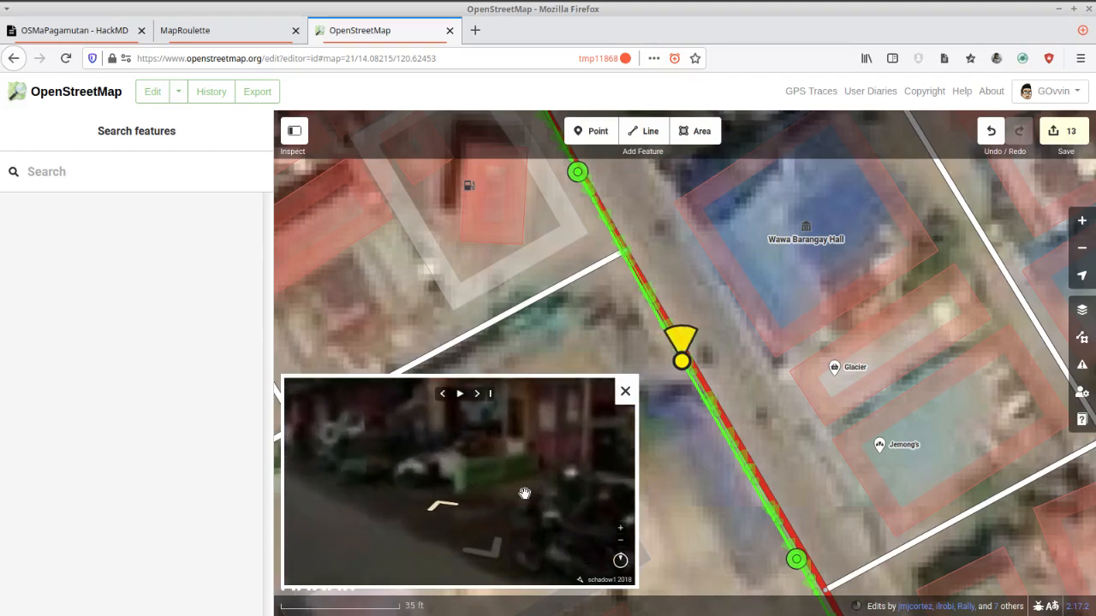
scroll(525, 494, "down", 5)
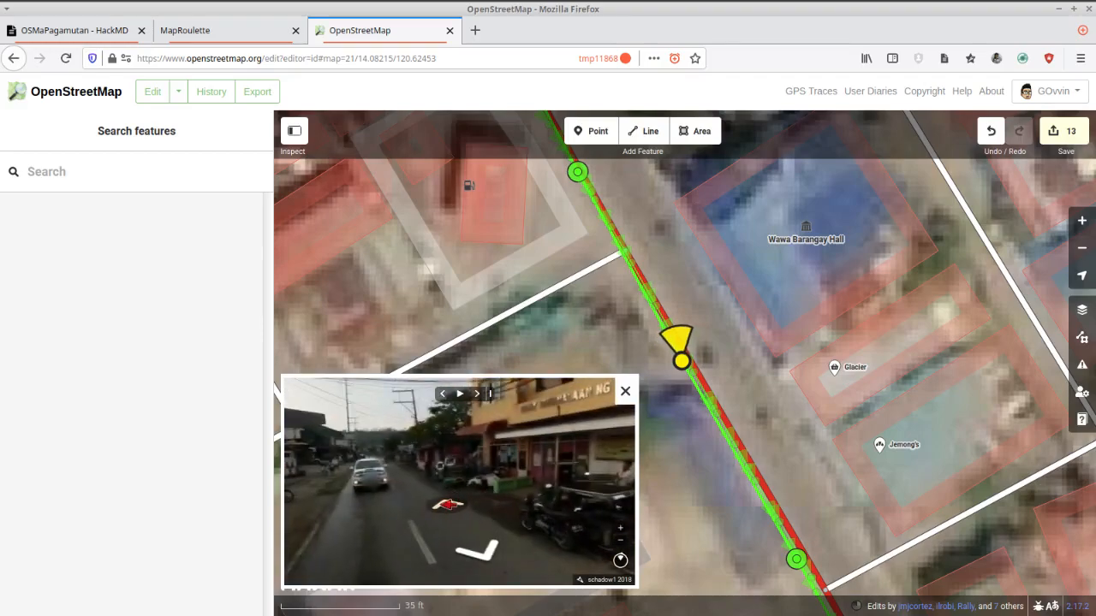
Advance to the next 2018 street-level photo and look back at the barangay hall's front from the other side.
left_click(446, 505)
left_click_drag(442, 481, 386, 477)
scroll(482, 451, "up", 5)
scroll(481, 451, "down", 5)
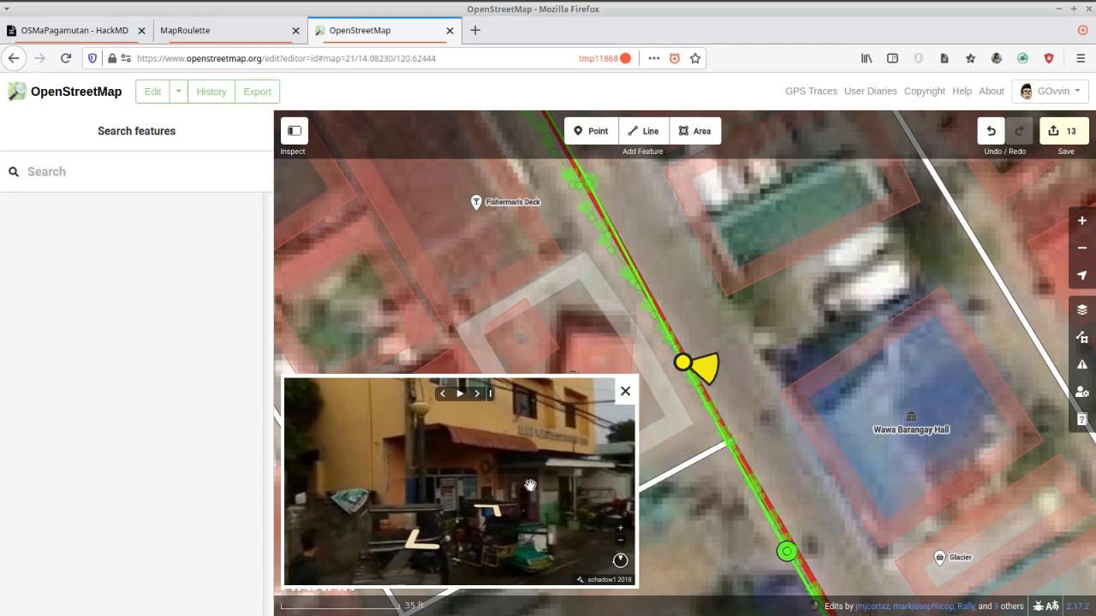
left_click_drag(495, 514, 513, 477)
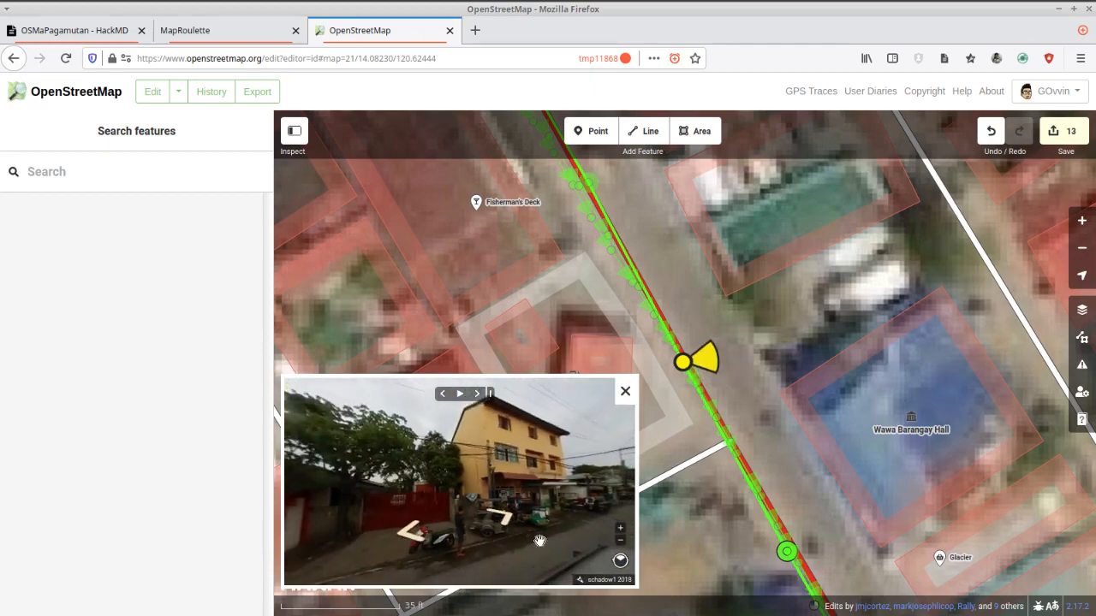
Follow the street-level imagery back and forth past the barangay hall, examining its frontage in the 2018 and 2019 photos.
left_click(510, 514)
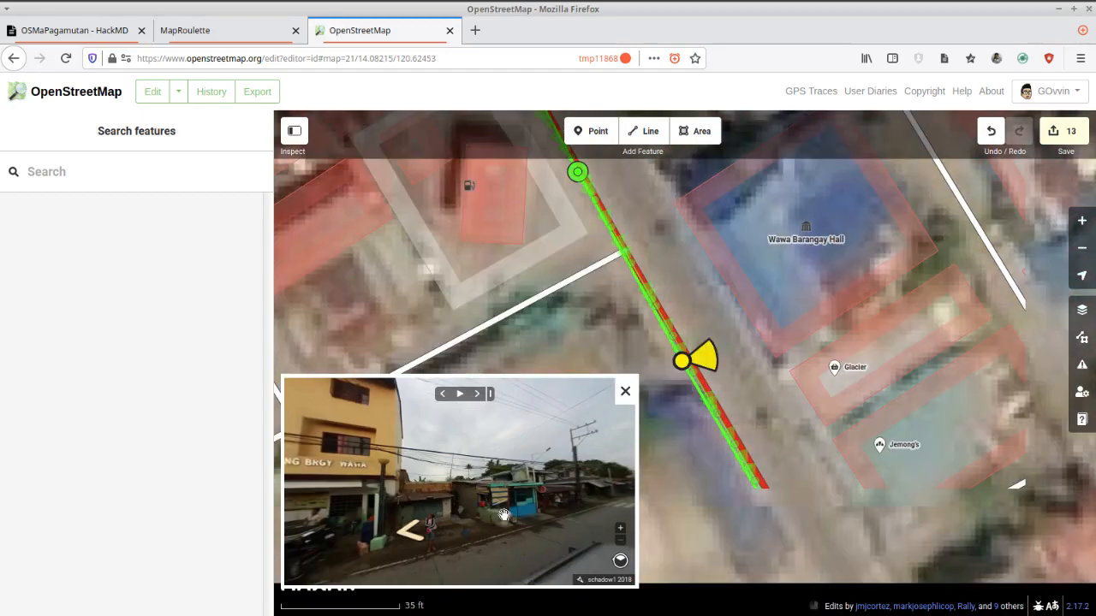
left_click_drag(465, 490, 601, 476)
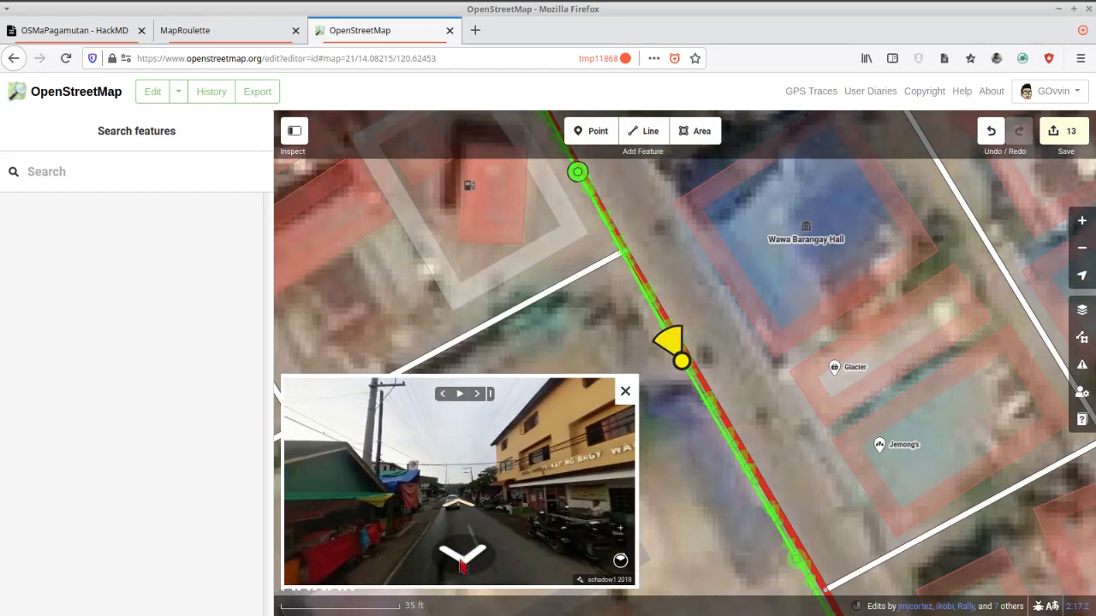
left_click(463, 560)
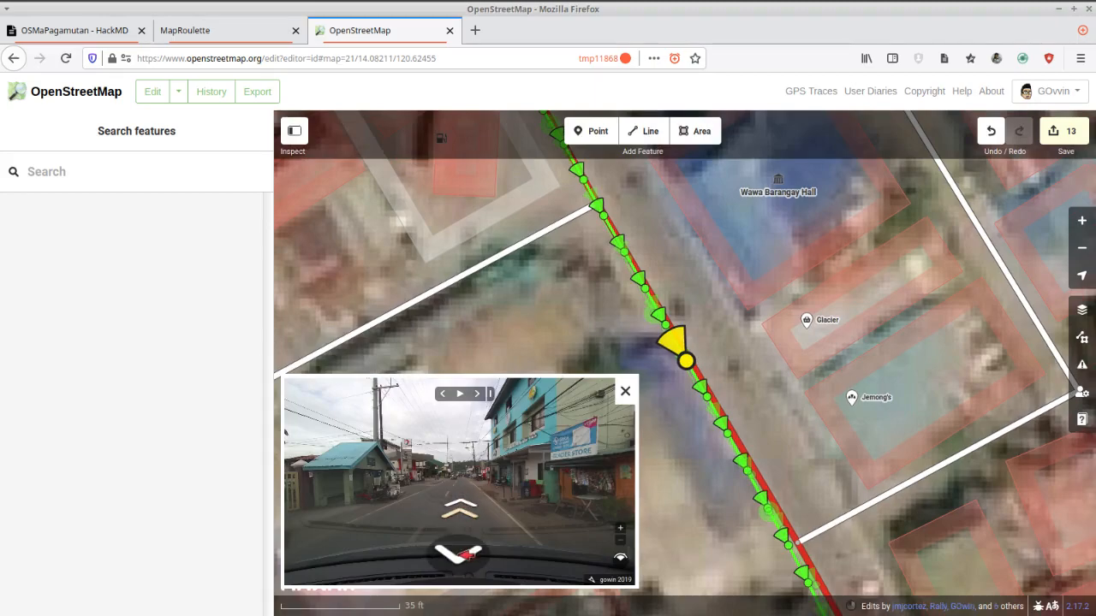
left_click(460, 554)
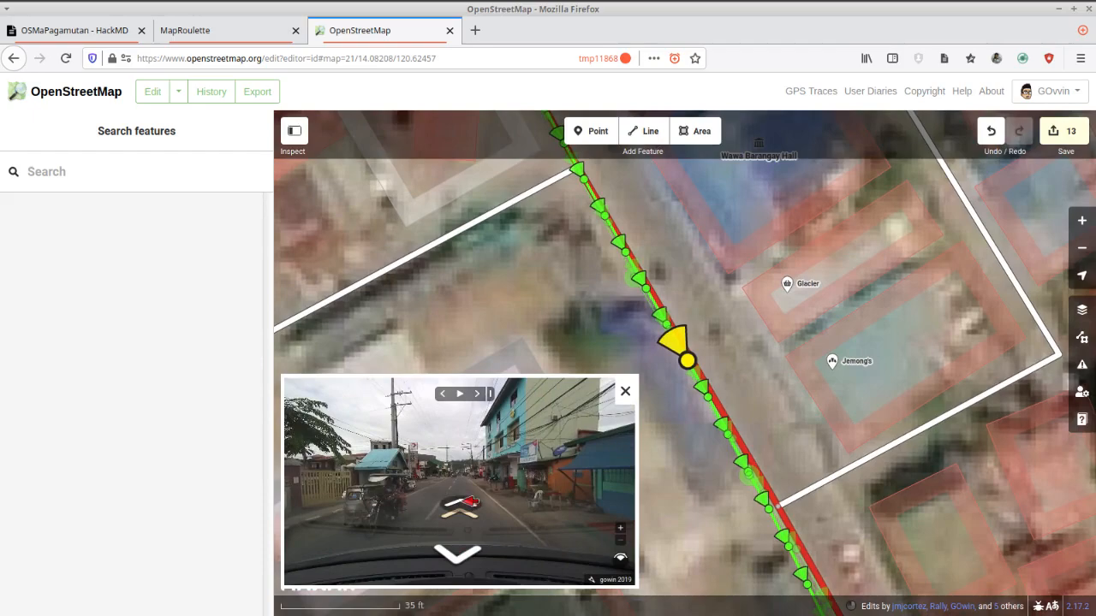
left_click(469, 504)
left_click(469, 504)
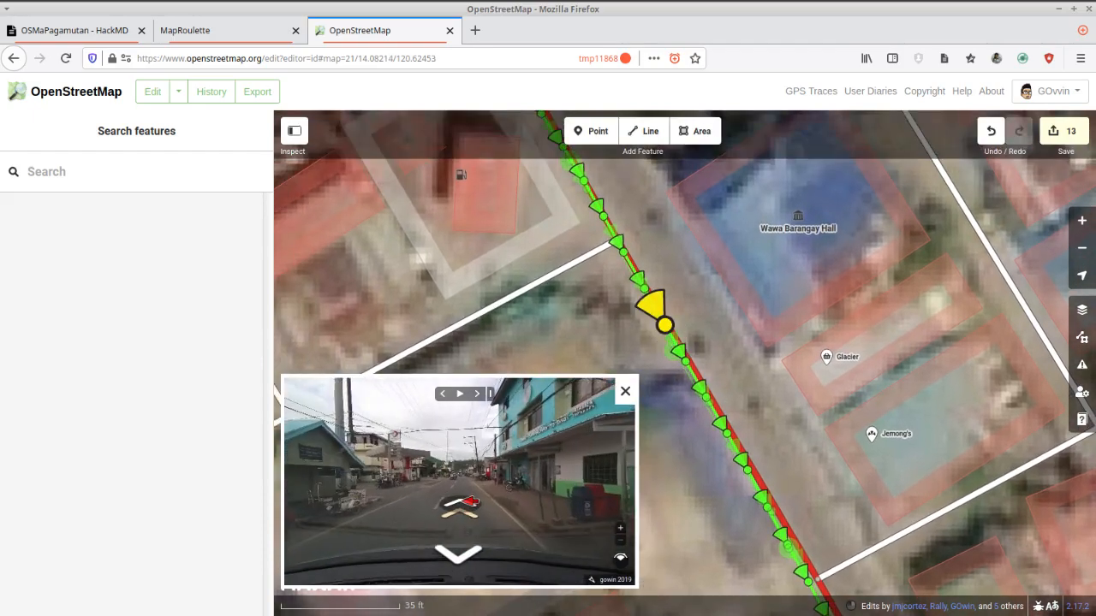
left_click(469, 504)
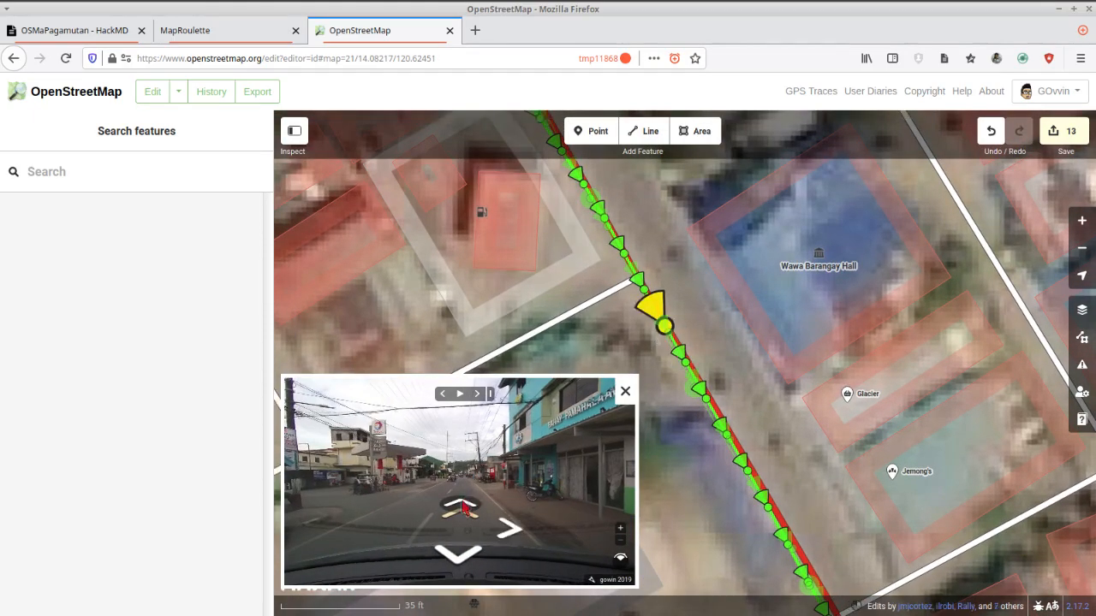
left_click(463, 508)
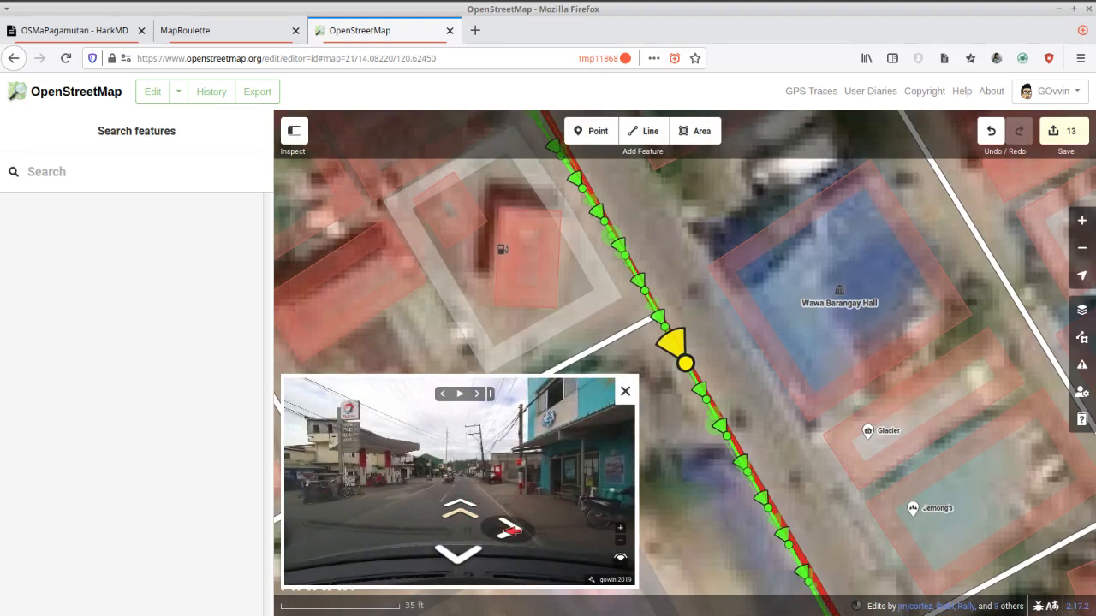
Examine the barangay hall's ground-floor entrance up close in the alternative 2019 street-level photo.
left_click(511, 529)
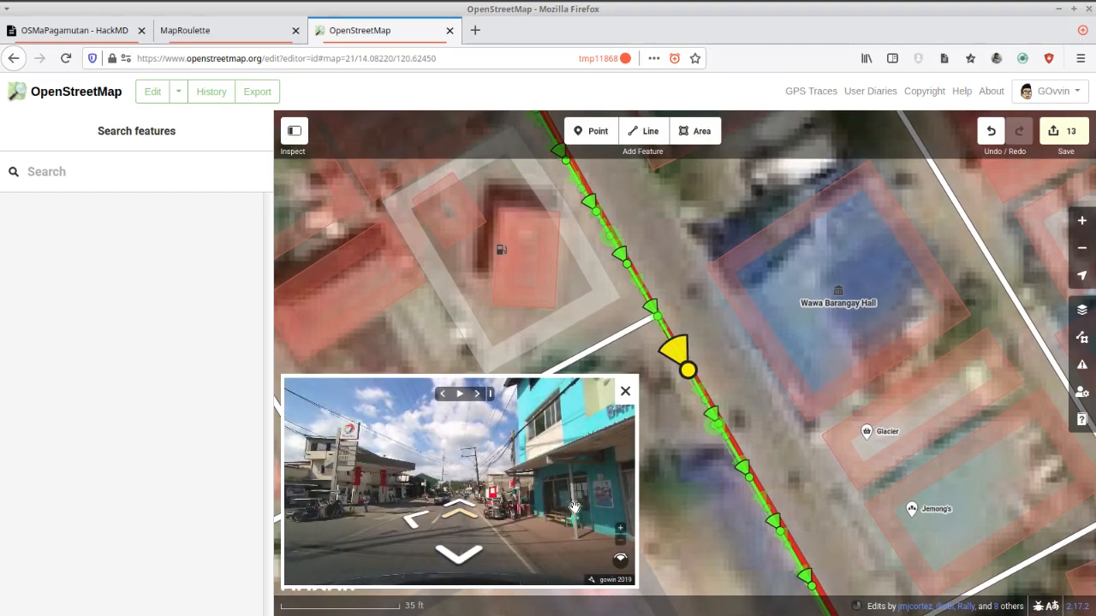
left_click_drag(592, 494, 433, 482)
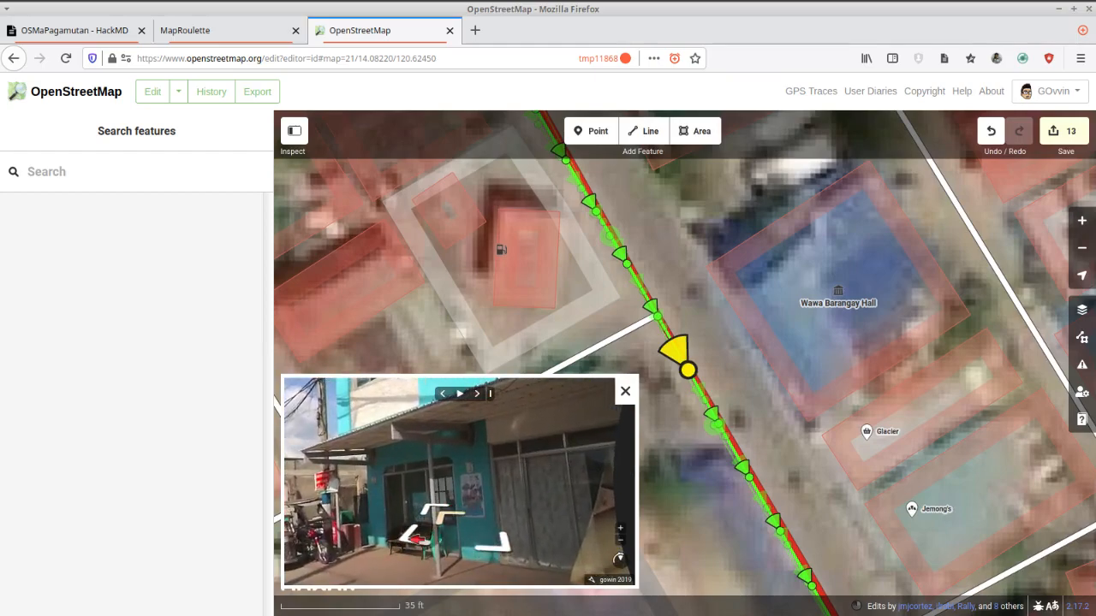
left_click(412, 534)
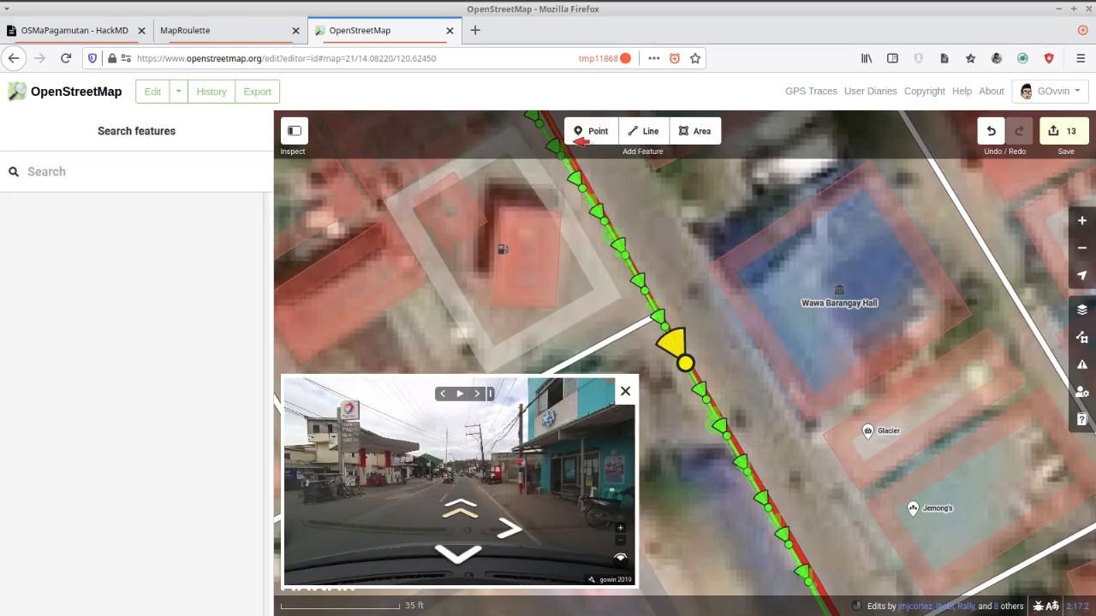
Advance to the 2018 street-level photo beyond the barangay hall and look back at its front and the road.
left_click(467, 515)
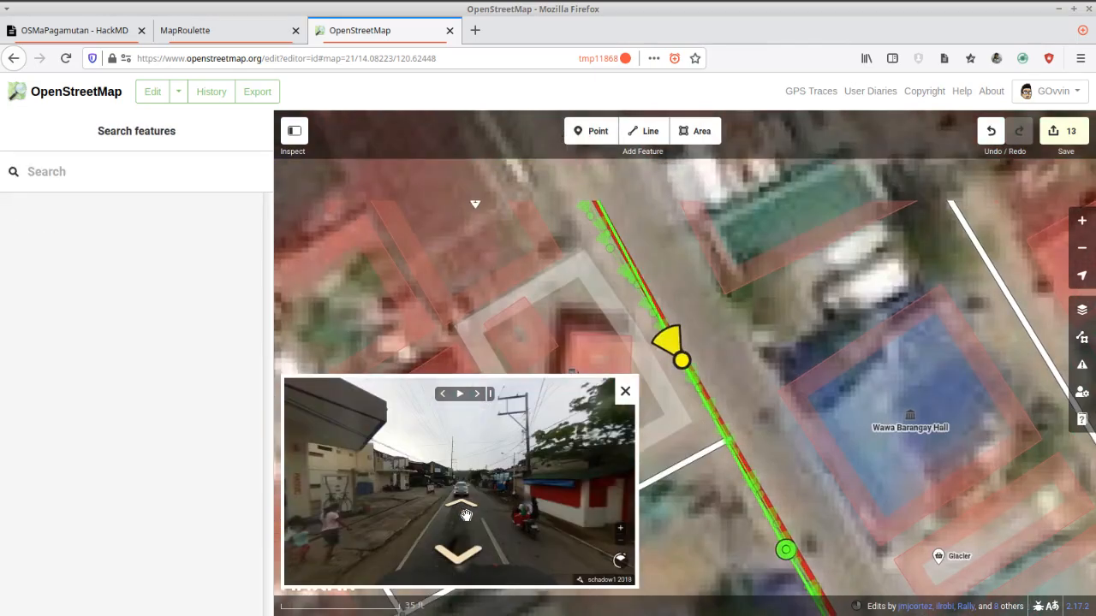
left_click_drag(548, 505, 384, 457)
left_click_drag(590, 458, 656, 420)
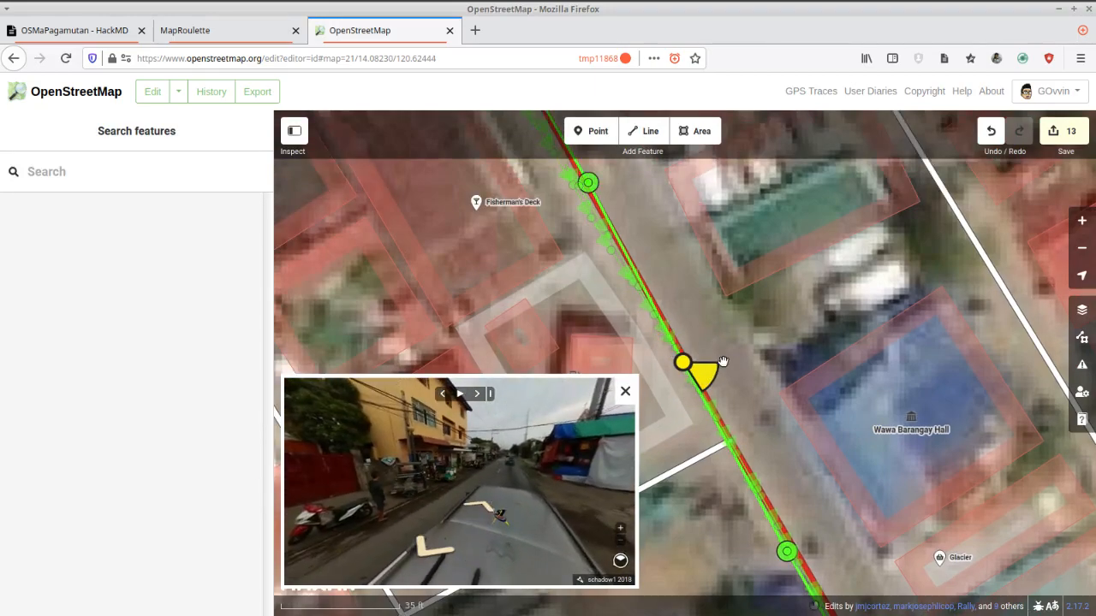
mouse_move(471, 475)
left_mouse_down()
mouse_move(510, 461)
mouse_move(406, 441)
left_mouse_up()
scroll(507, 461, "up", 3)
scroll(404, 441, "down", 3)
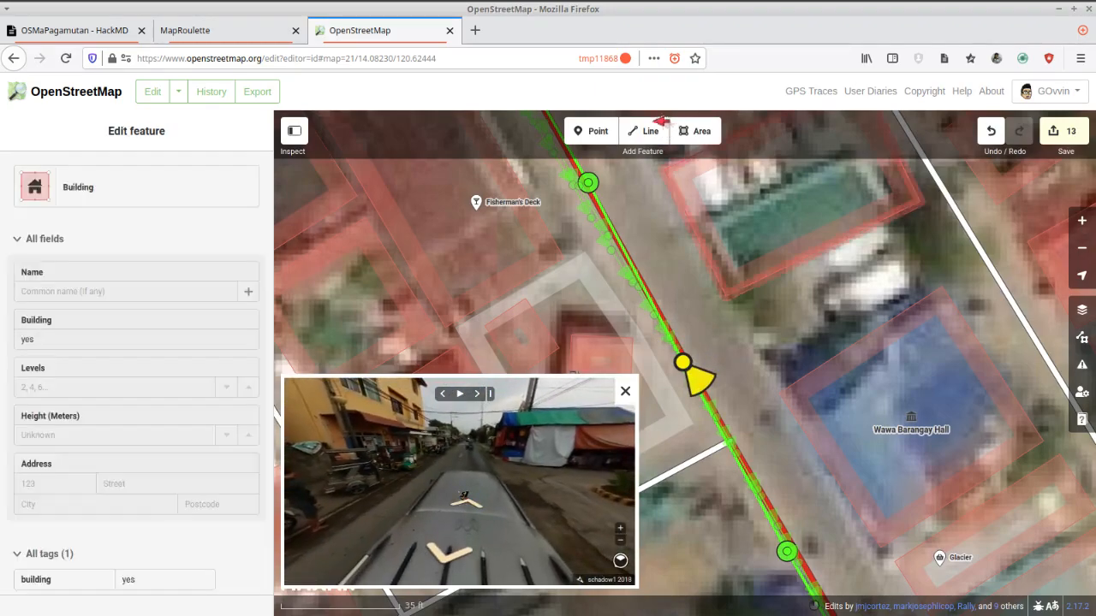
Add a point on the road-facing side of the Wawa Barangay Hall building and make it a Healthcare Facility.
left_click(592, 131)
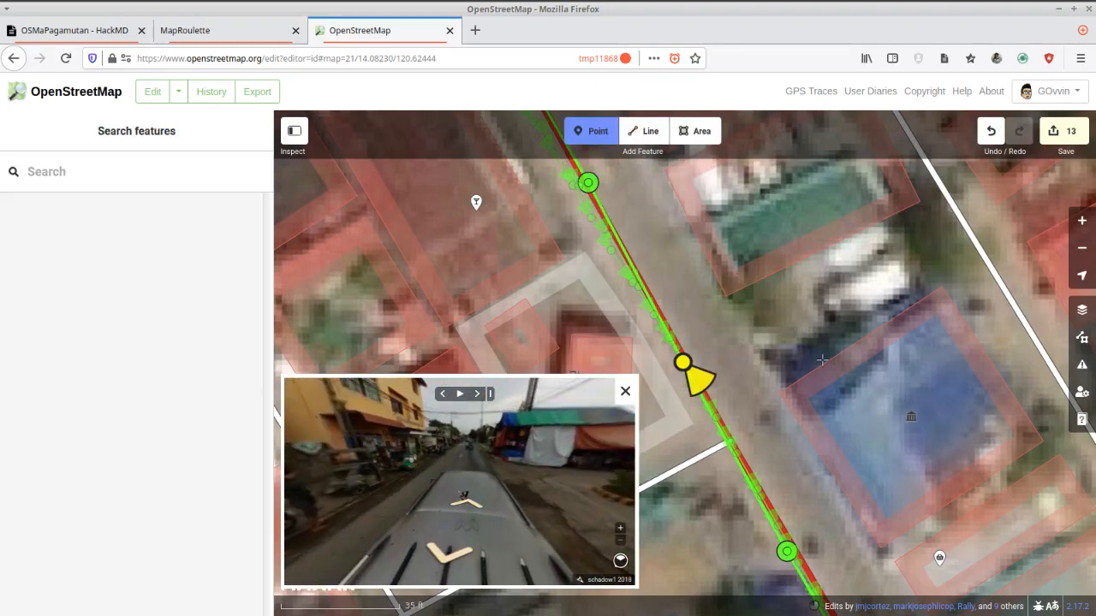
left_click(828, 429)
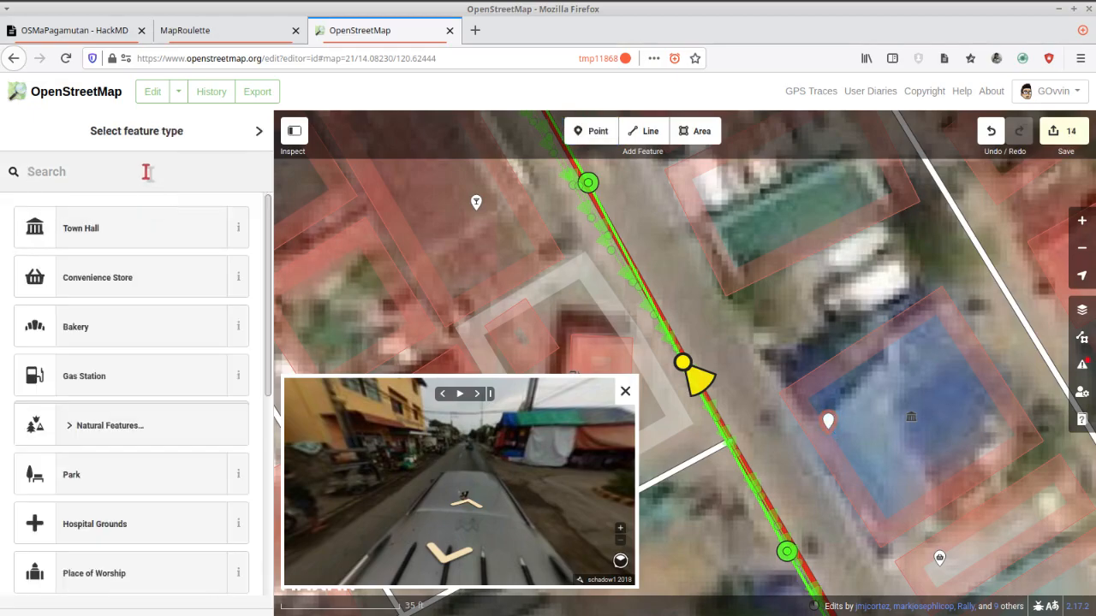
type("heal")
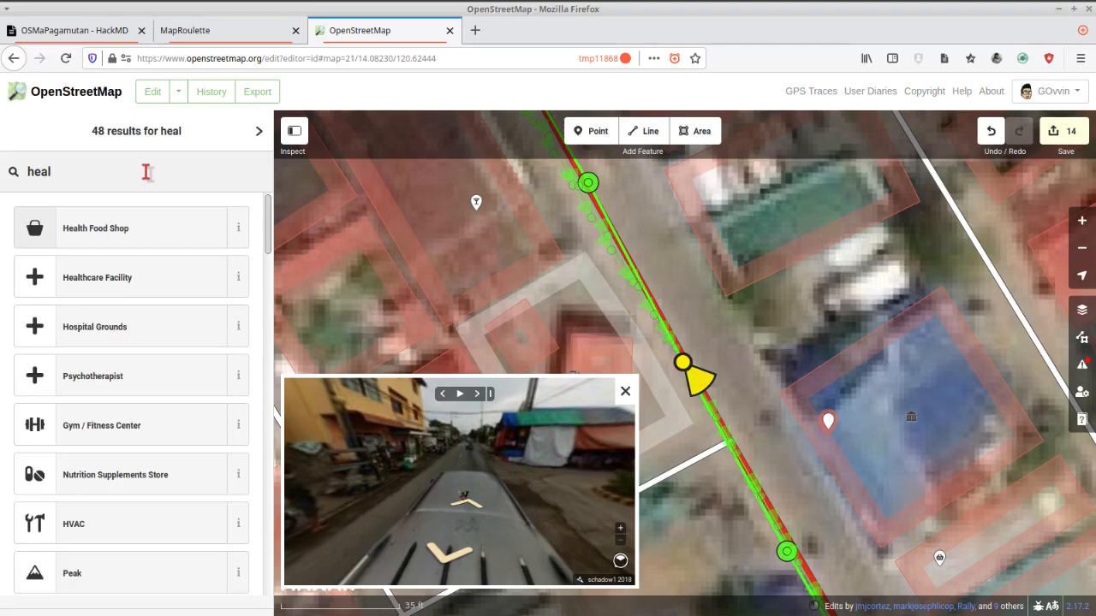
left_click(124, 281)
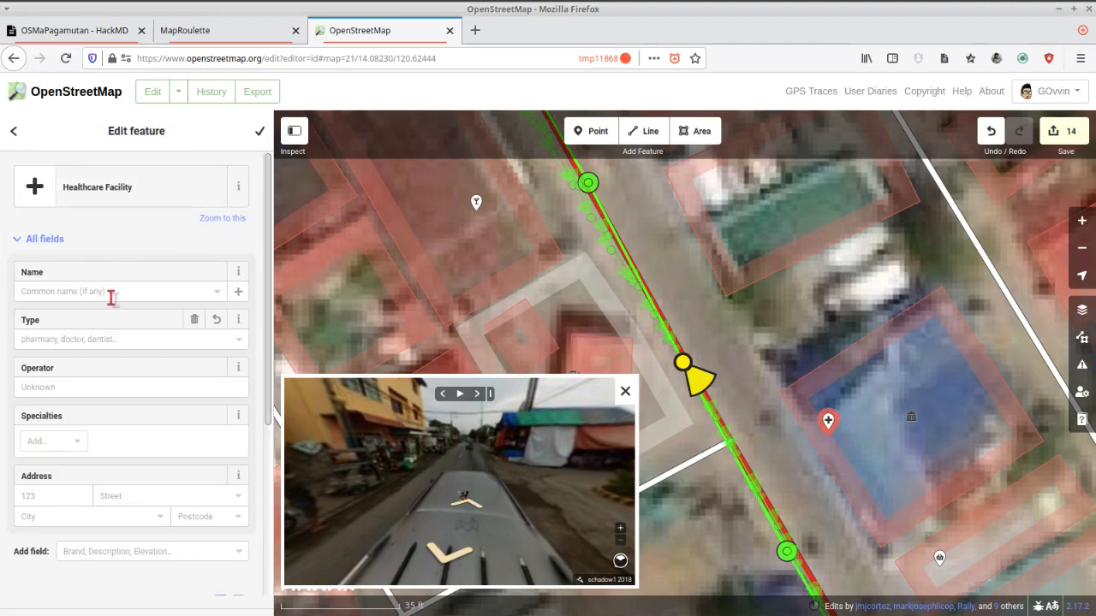
Name the healthcare facility point "Wawa Health Center".
left_click(118, 291)
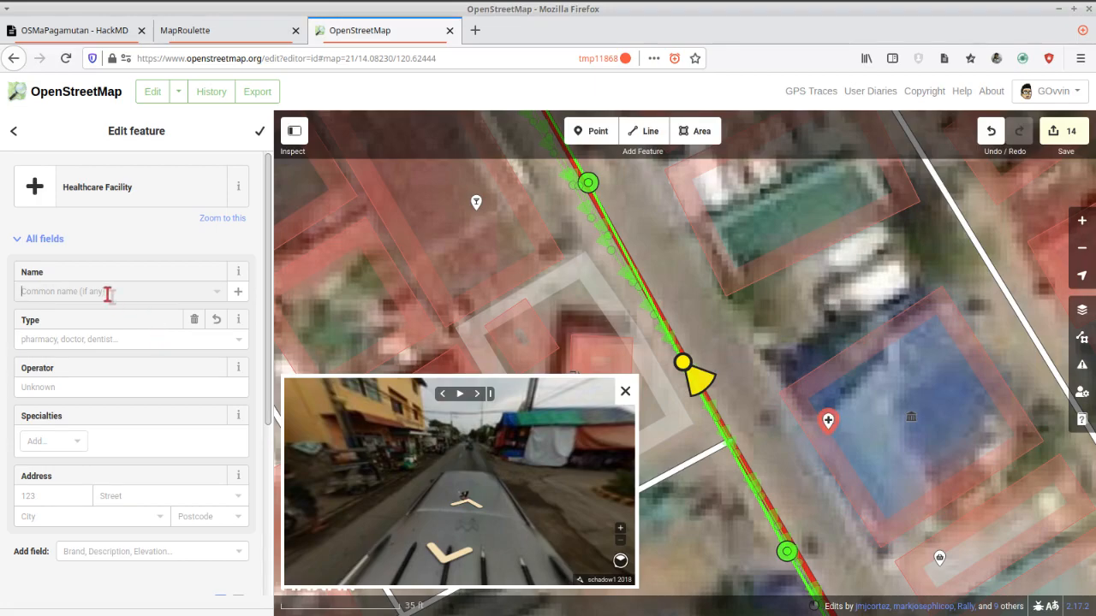
type("Wa")
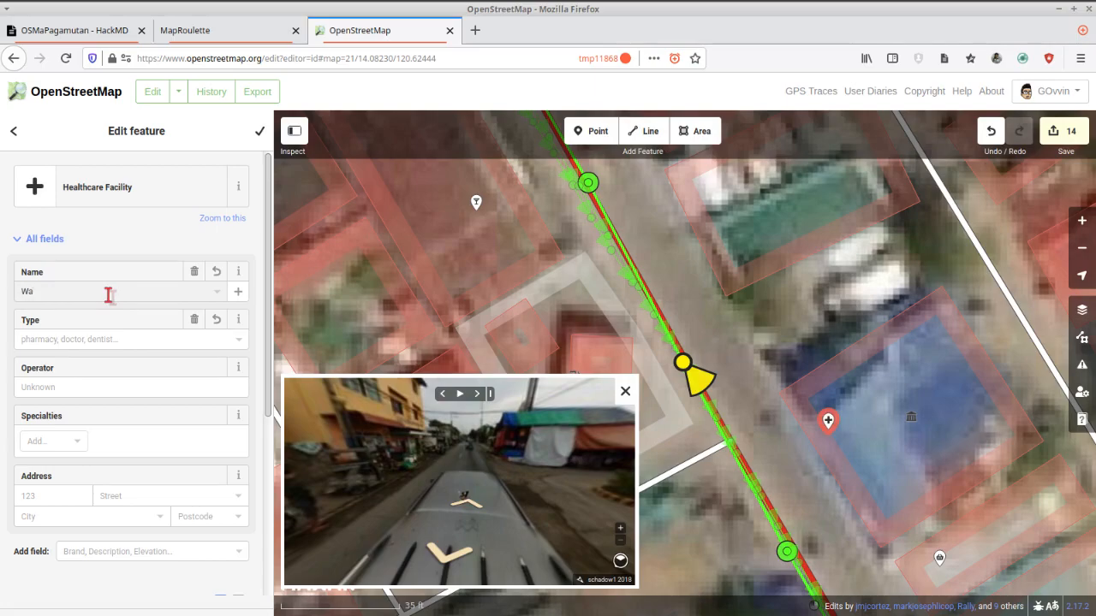
type("wa")
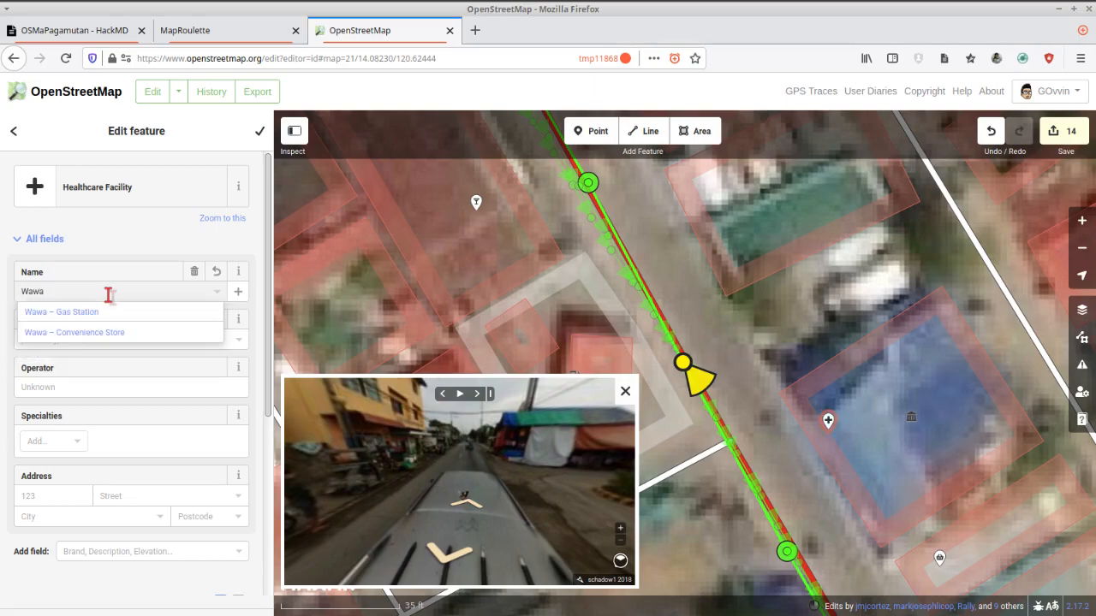
type(" Health Center")
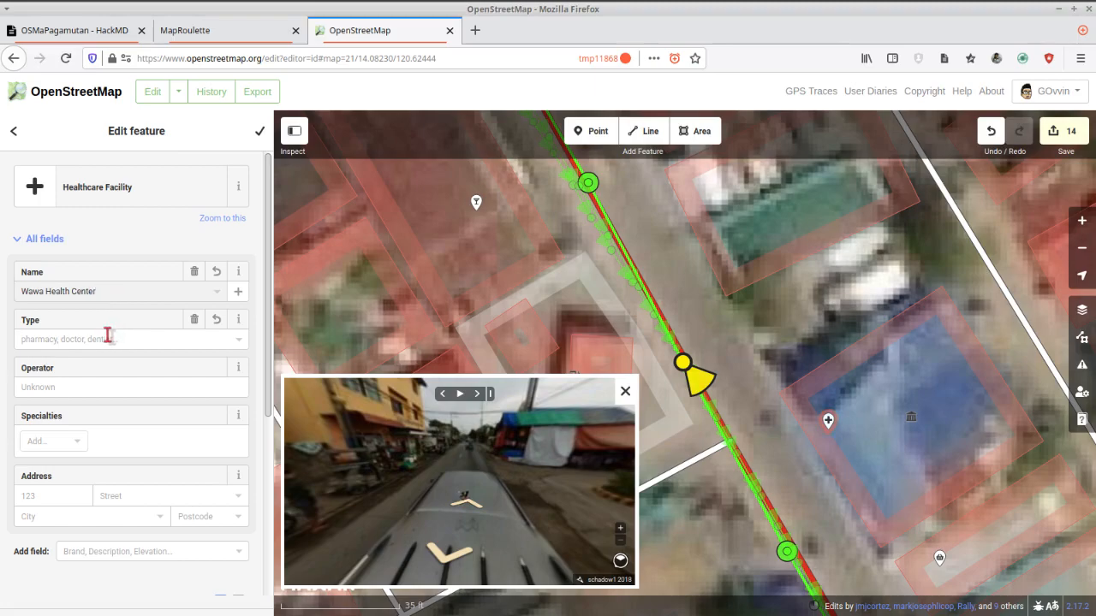
Look through the available healthcare types for the health center point.
left_click(107, 334)
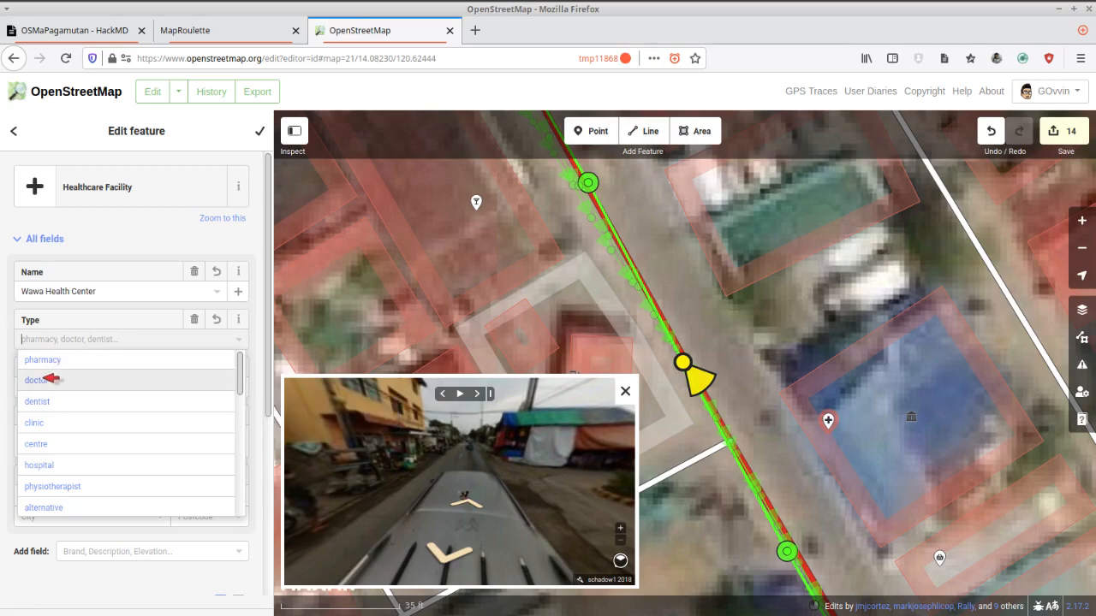
scroll(116, 407, "down", 5)
scroll(115, 406, "down", 5)
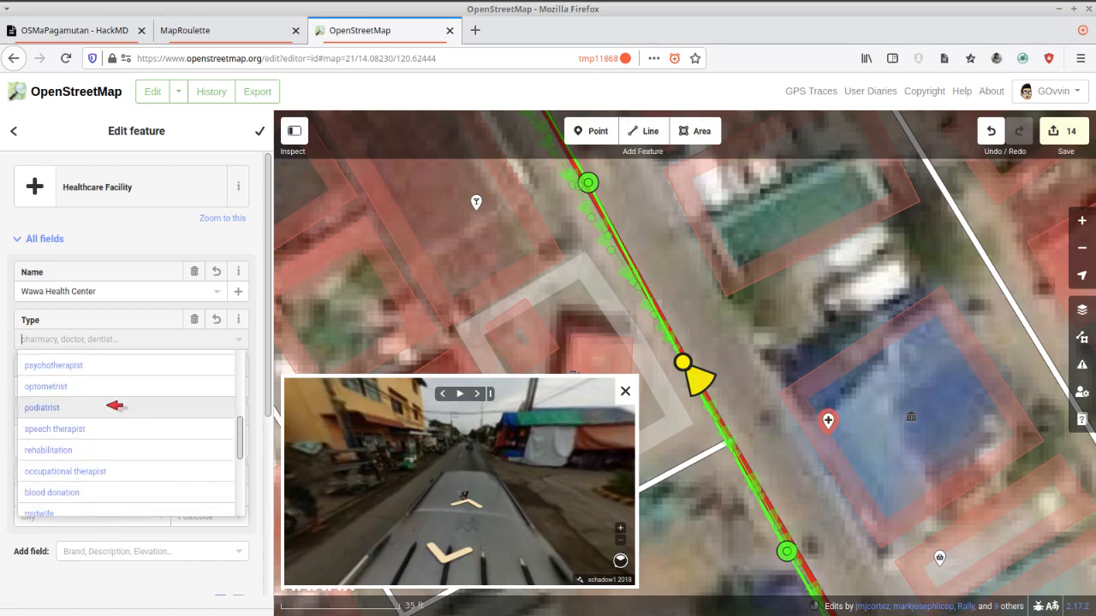
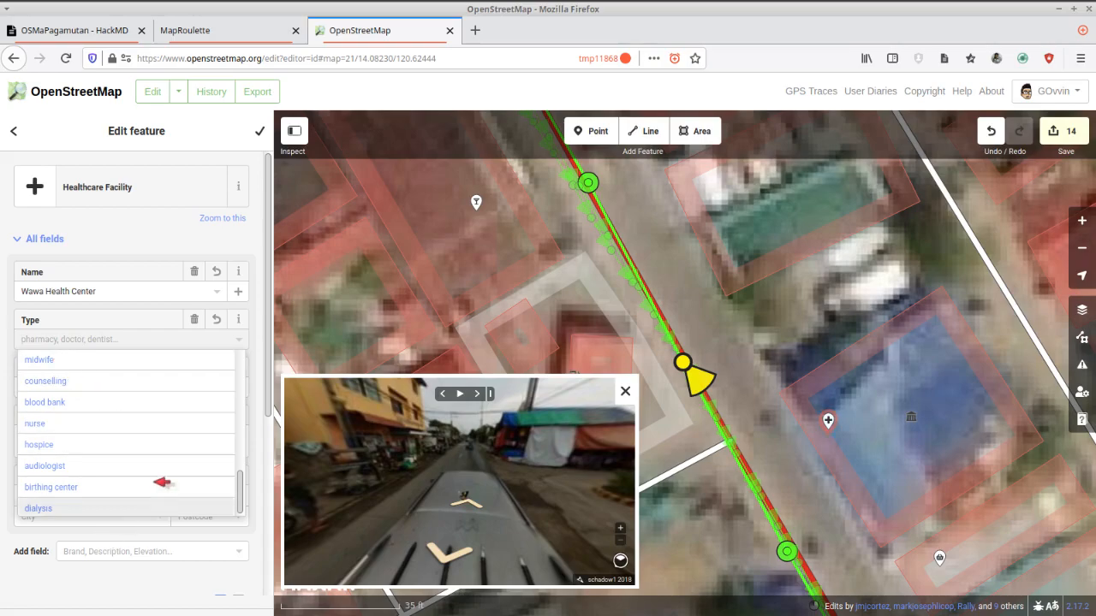
Set the type of the Wawa Health Center point to "yes".
scroll(165, 469, "up", 3)
scroll(164, 469, "up", 5)
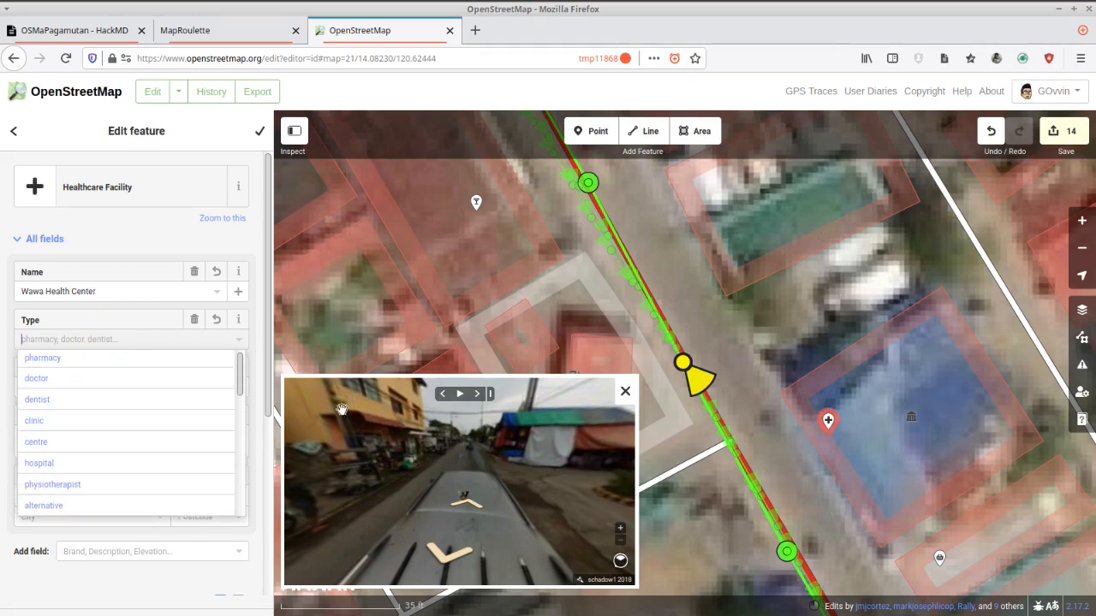
left_click(77, 338)
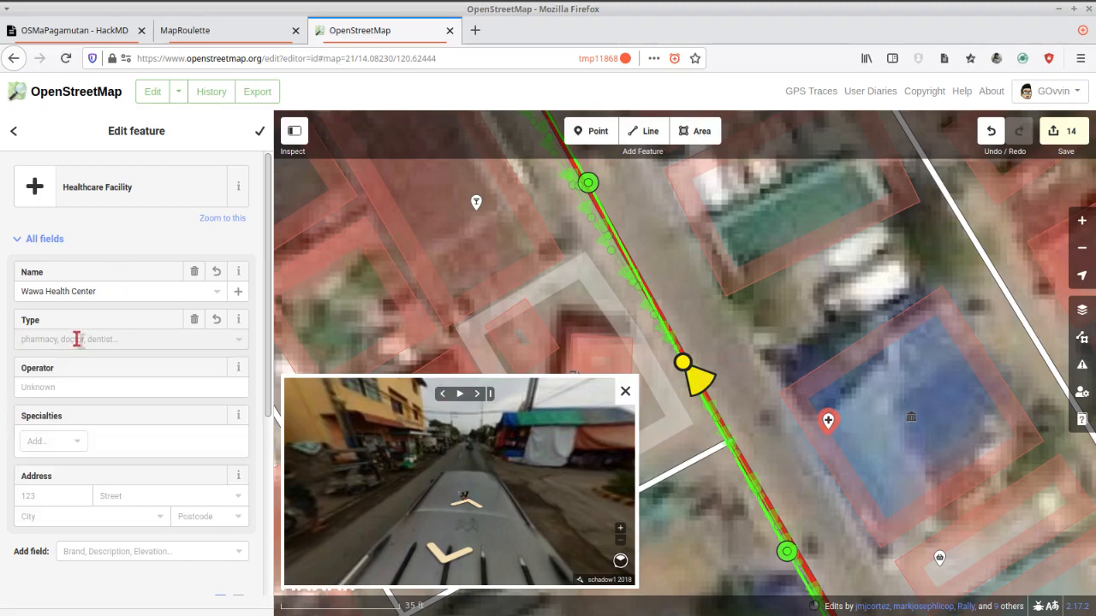
type("yes")
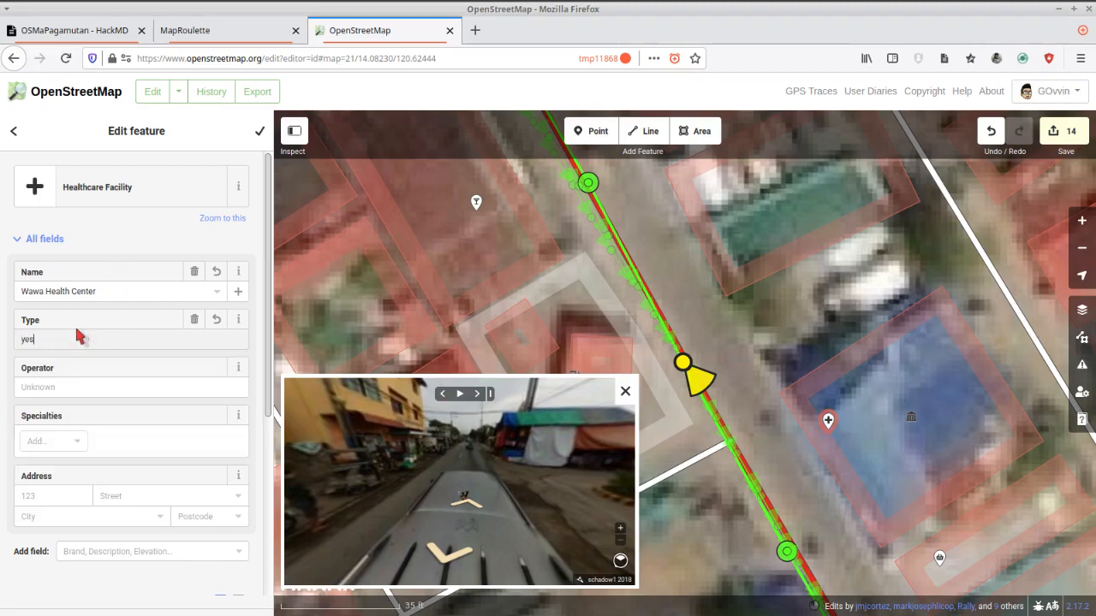
left_click(125, 240)
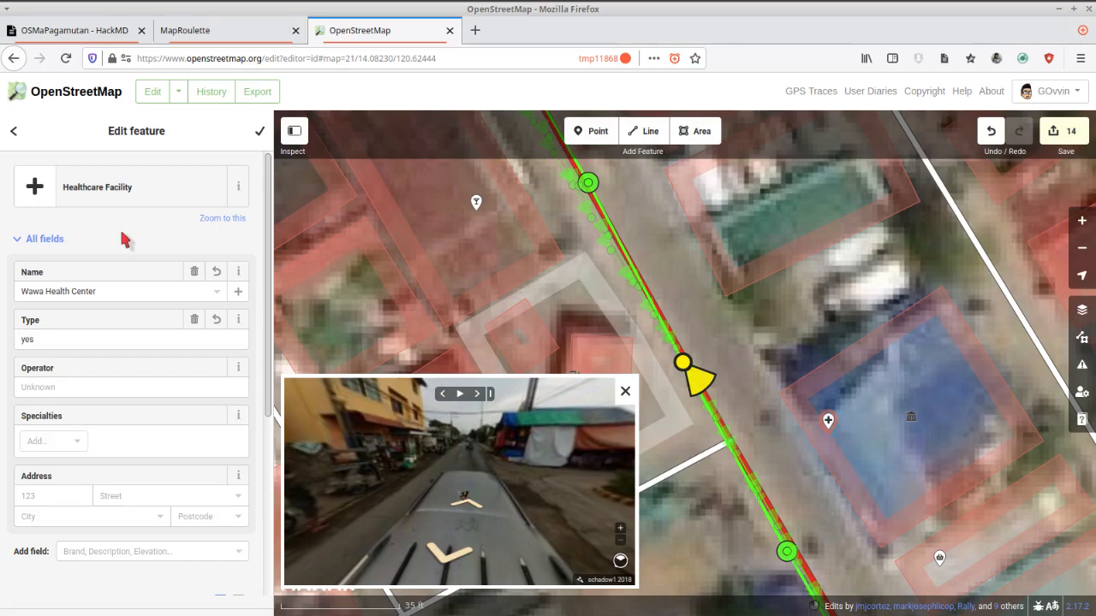
Set the health center's street address to "Nasugbu Road" and finish editing the point.
left_click(156, 497)
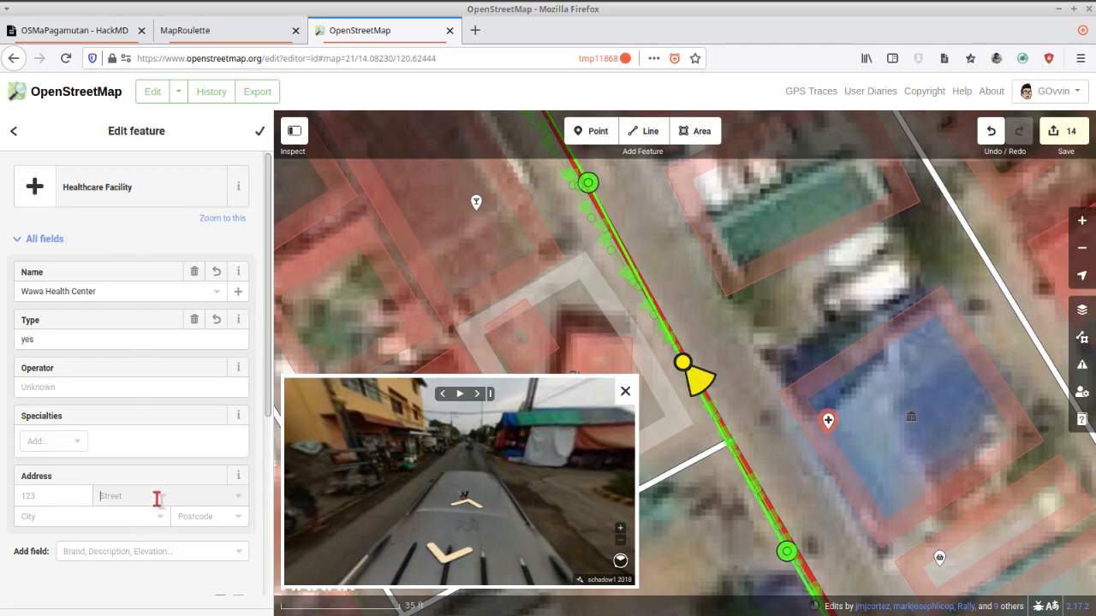
type("Nasugbu Road")
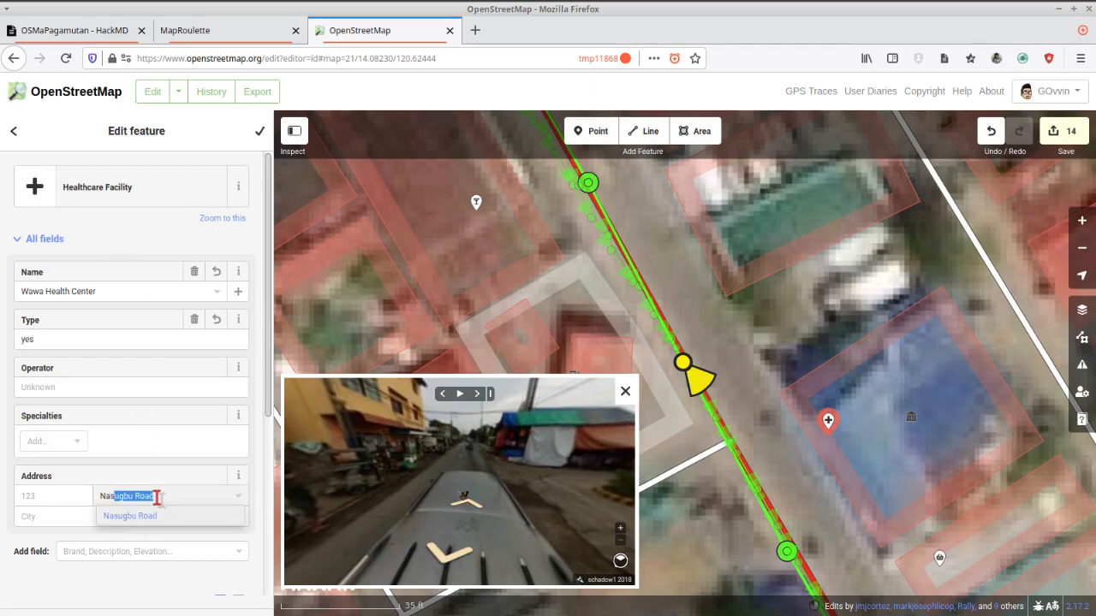
key("Return")
left_click(260, 133)
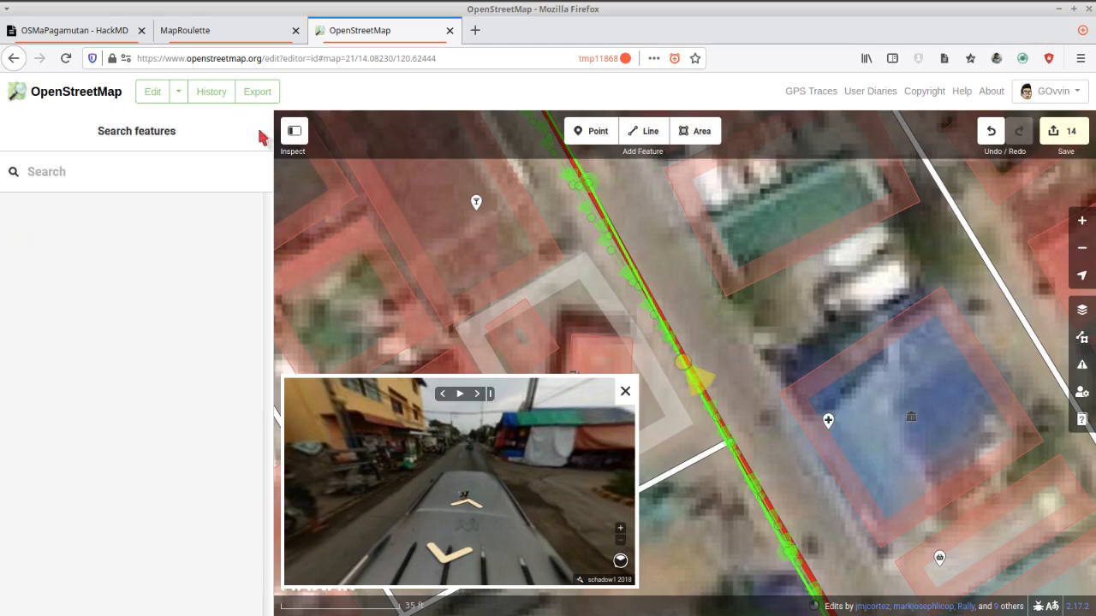
Close the street-level photo viewer to uncover the map around the barangay hall.
left_click_drag(748, 381, 766, 323)
scroll(732, 350, "down", 3)
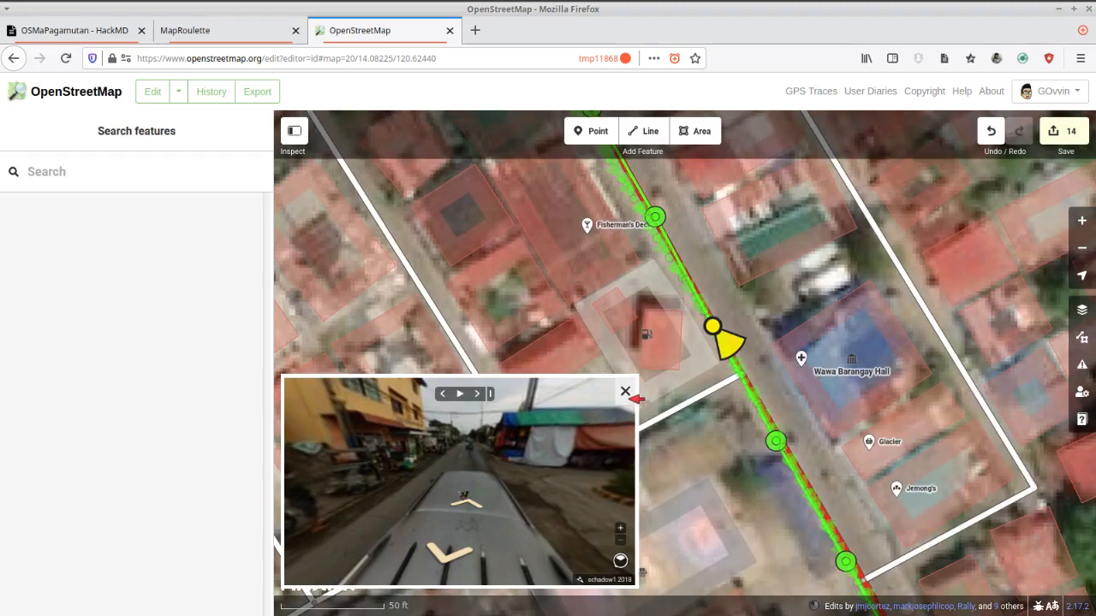
left_click(864, 401)
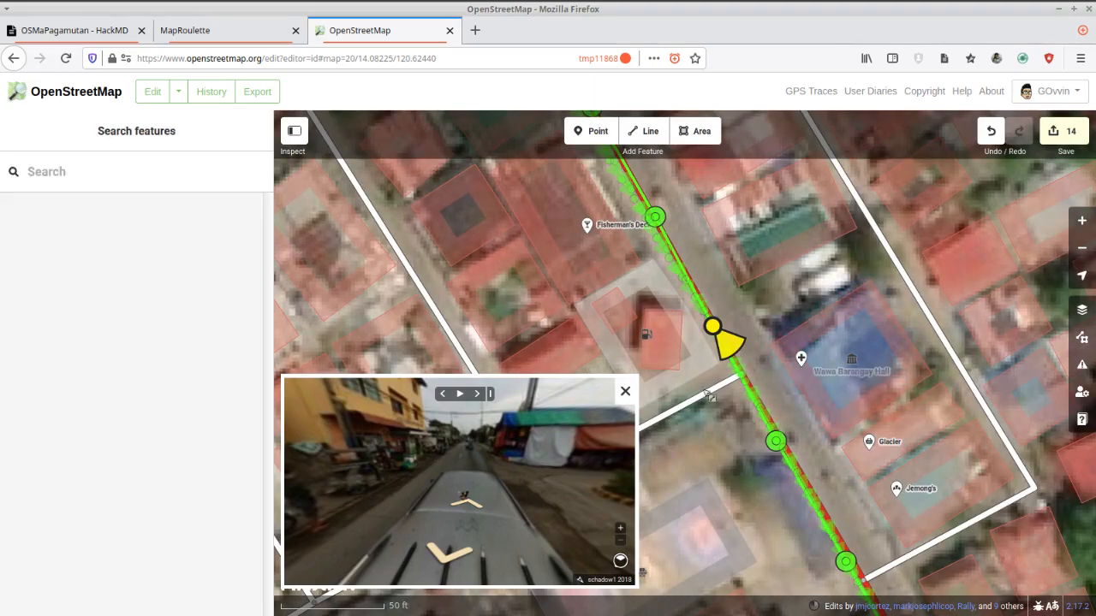
scroll(658, 422, "down", 1)
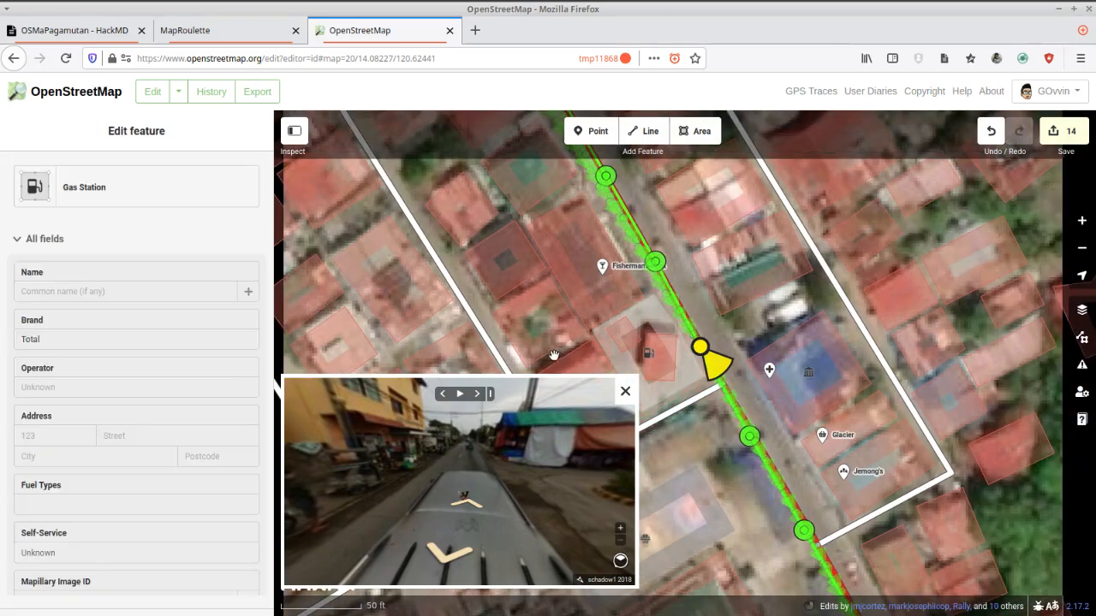
left_click(626, 392)
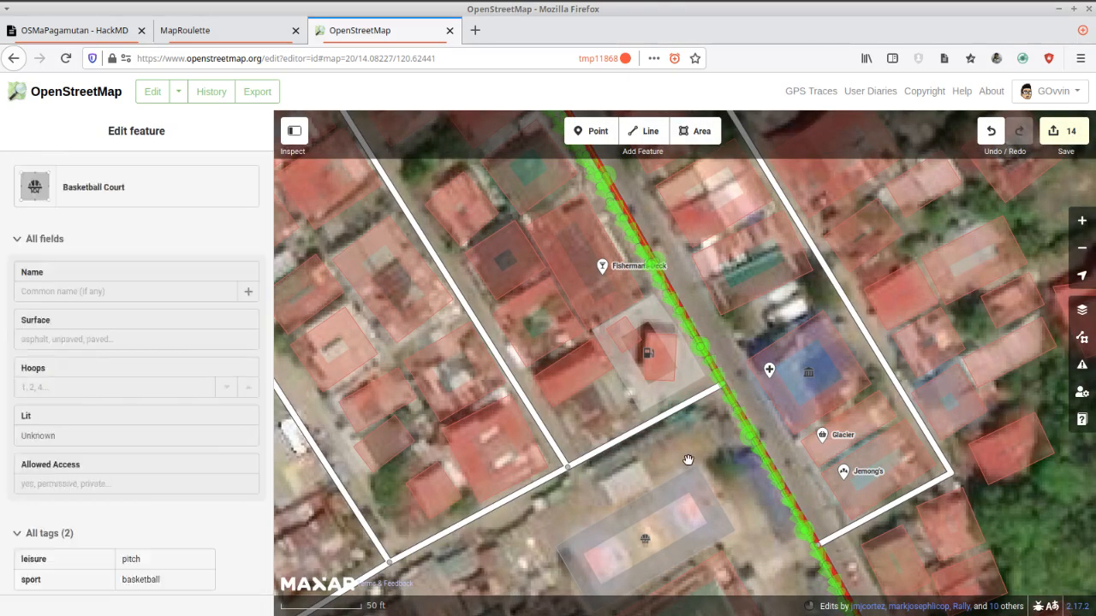
scroll(695, 469, "down", 1)
View the task area in MapRoulette, then return to the OpenStreetMap editor and check the edits for issues.
left_click(205, 28)
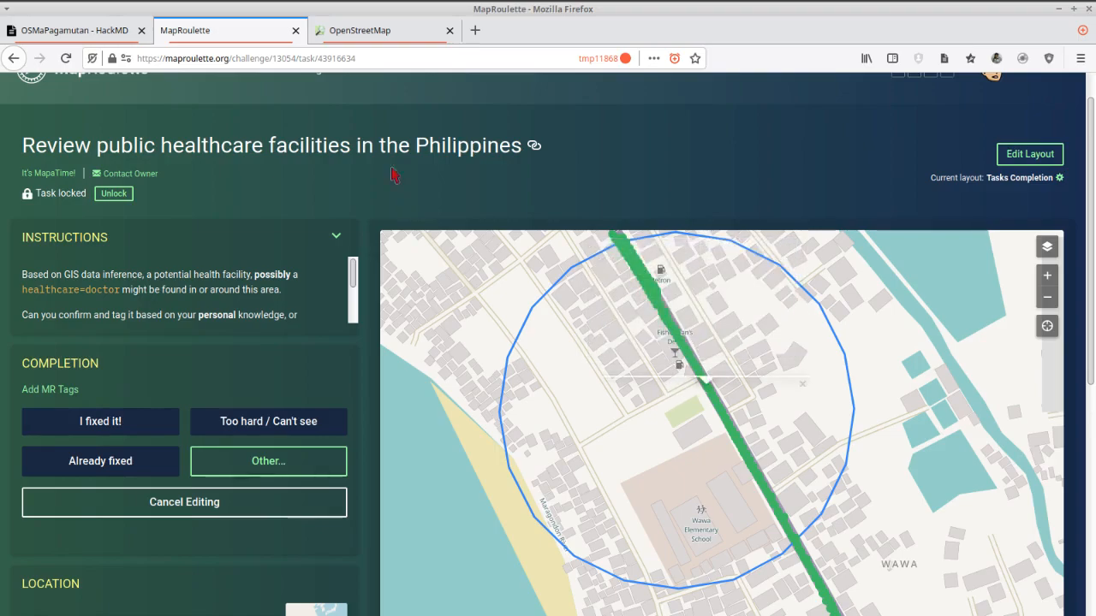
left_click(353, 34)
left_click_drag(686, 446, 659, 446)
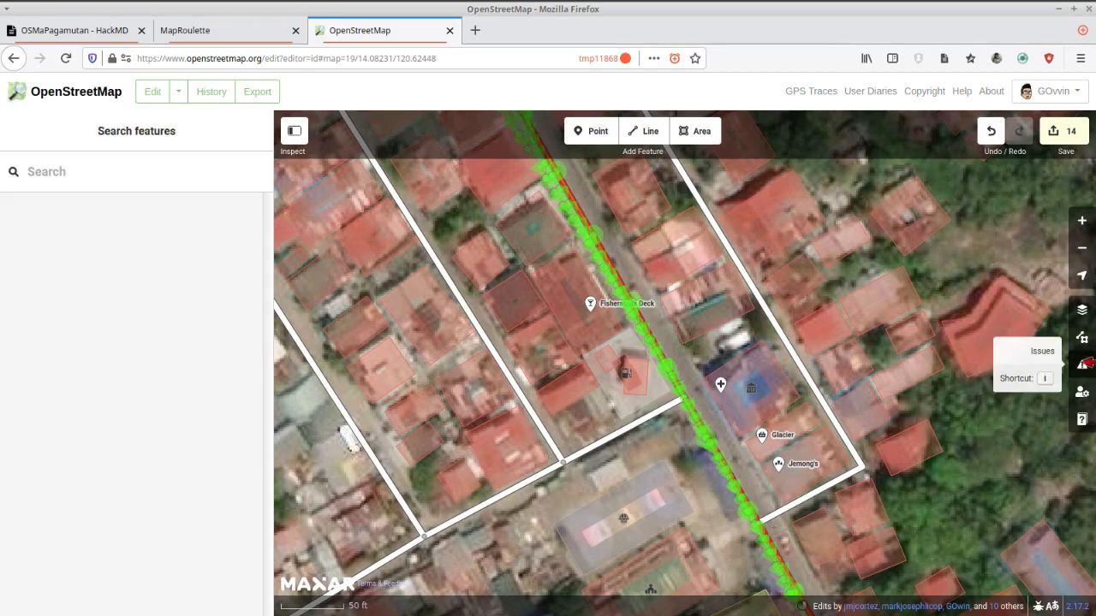
left_click(1082, 365)
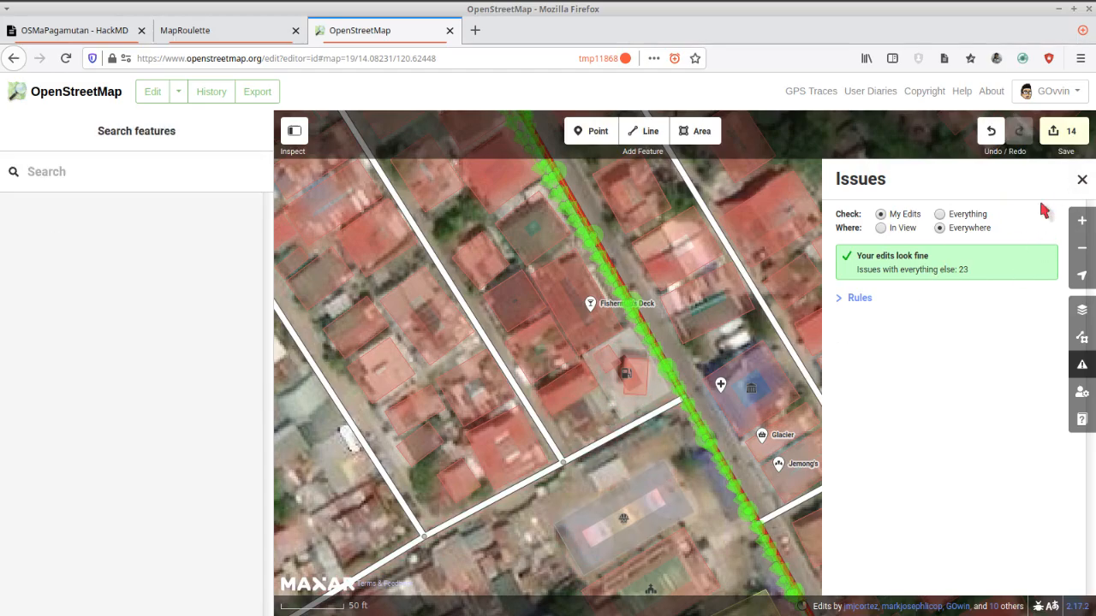
left_click(1081, 179)
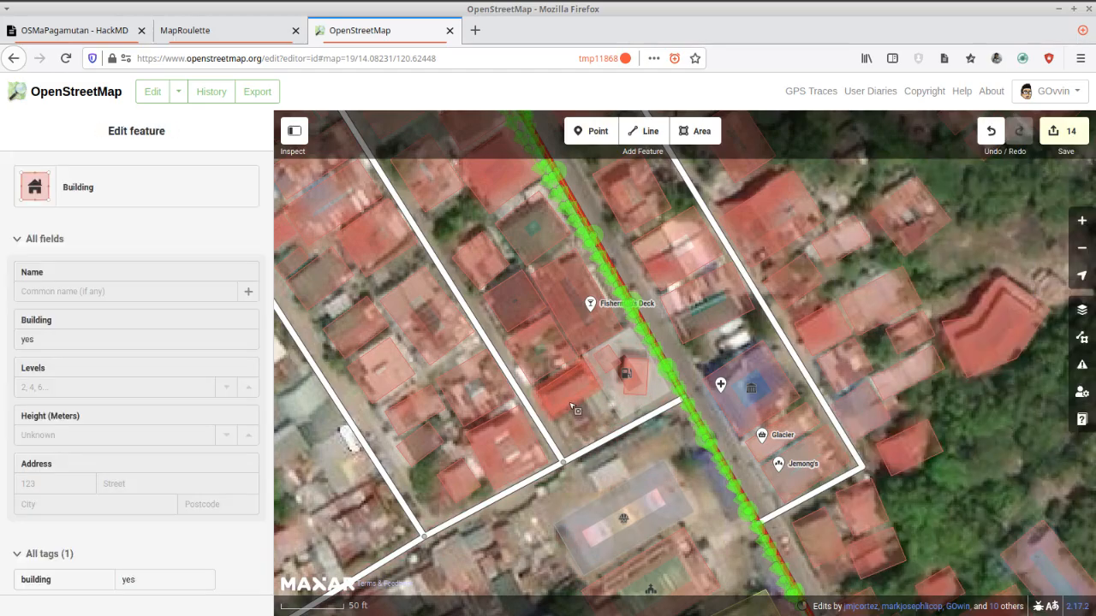
Move a corner of the building west of the gas station into the neighbouring building and inspect the "Building crosses Building" warning.
left_click(542, 399)
left_click_drag(541, 397, 524, 380)
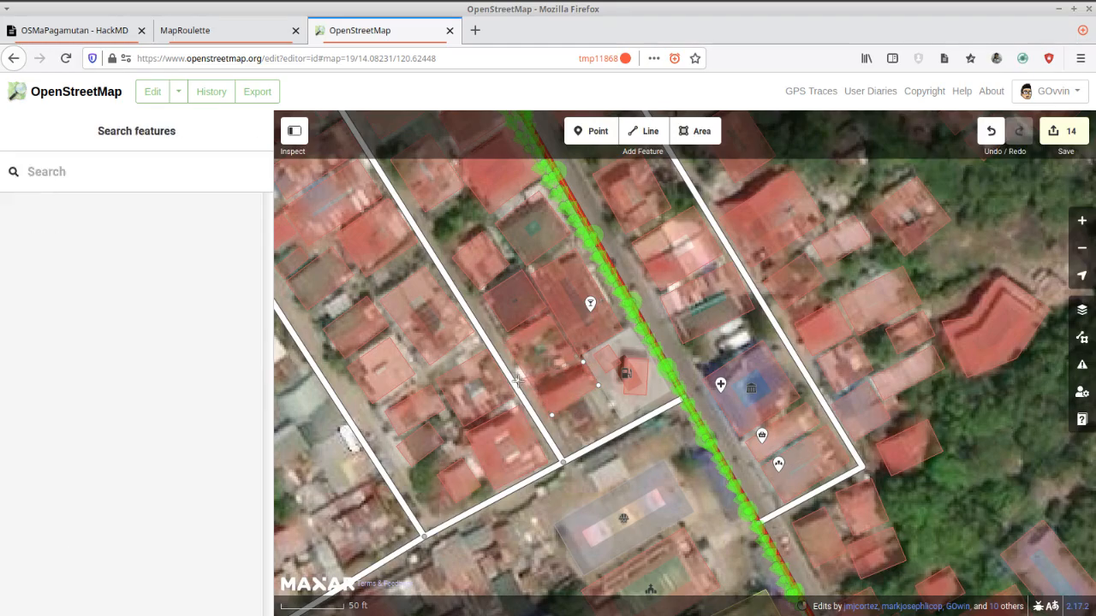
left_click(563, 389)
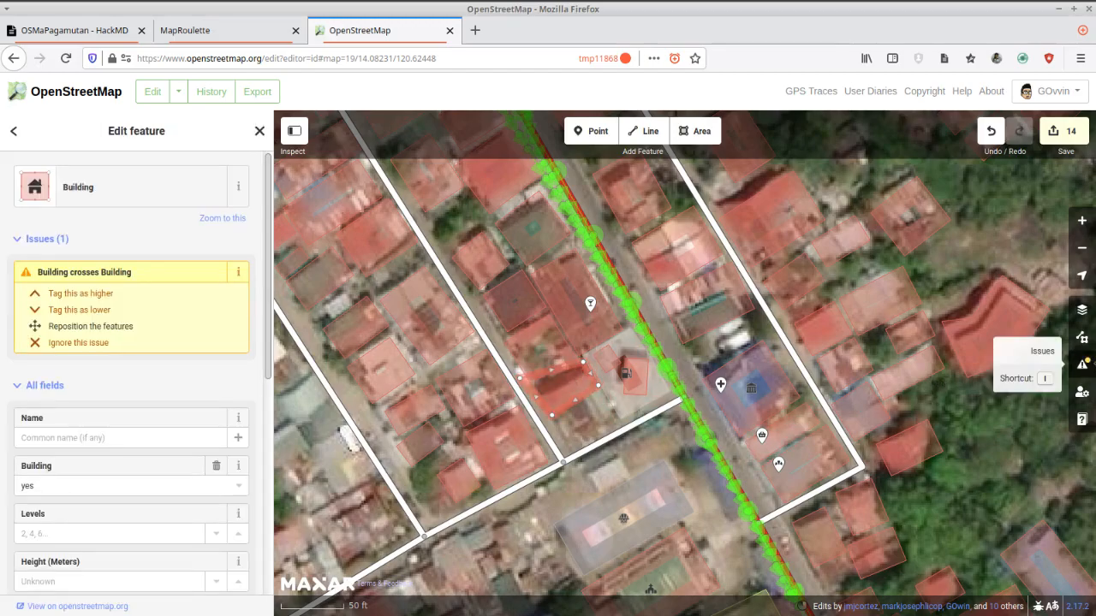
left_click(1083, 364)
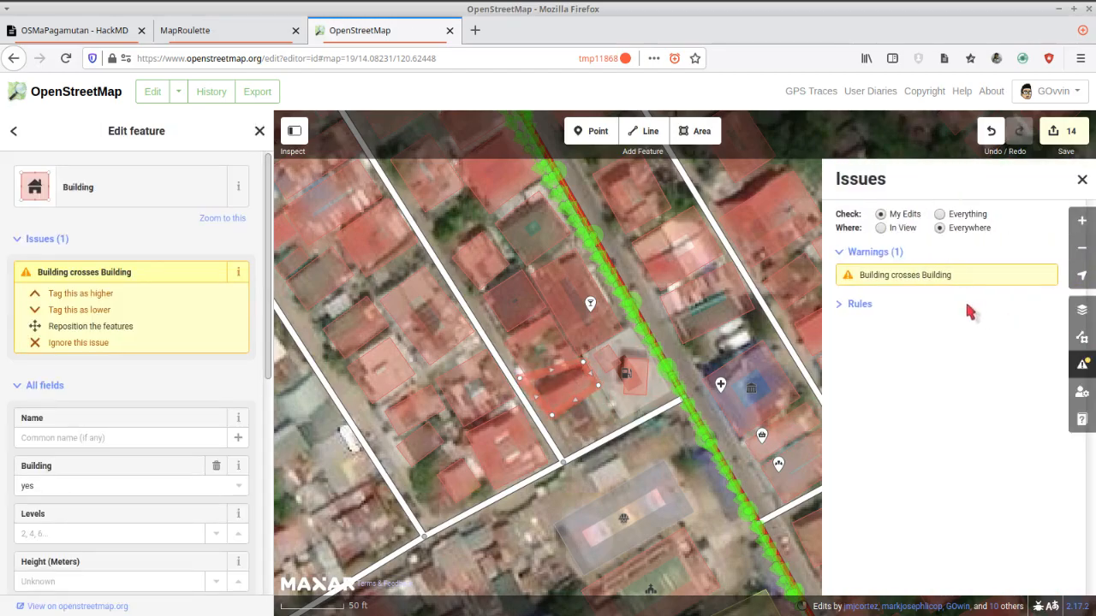
left_click(914, 276)
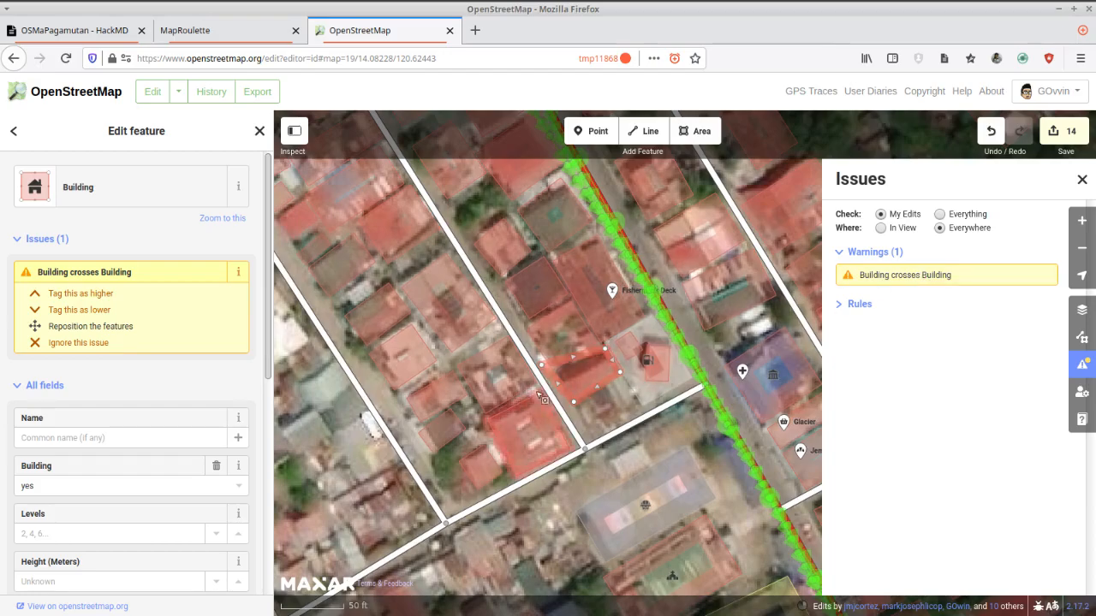
Move the overlapping corner back off the neighbouring building, square the building's corners and close the issues list.
scroll(547, 368, "up", 5)
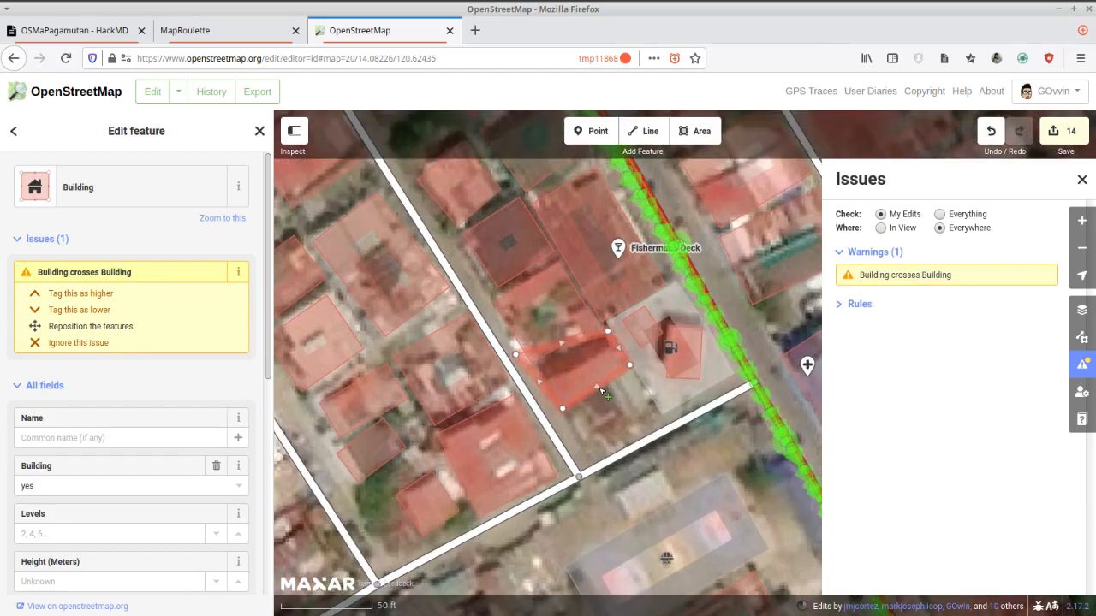
scroll(541, 366, "up", 1)
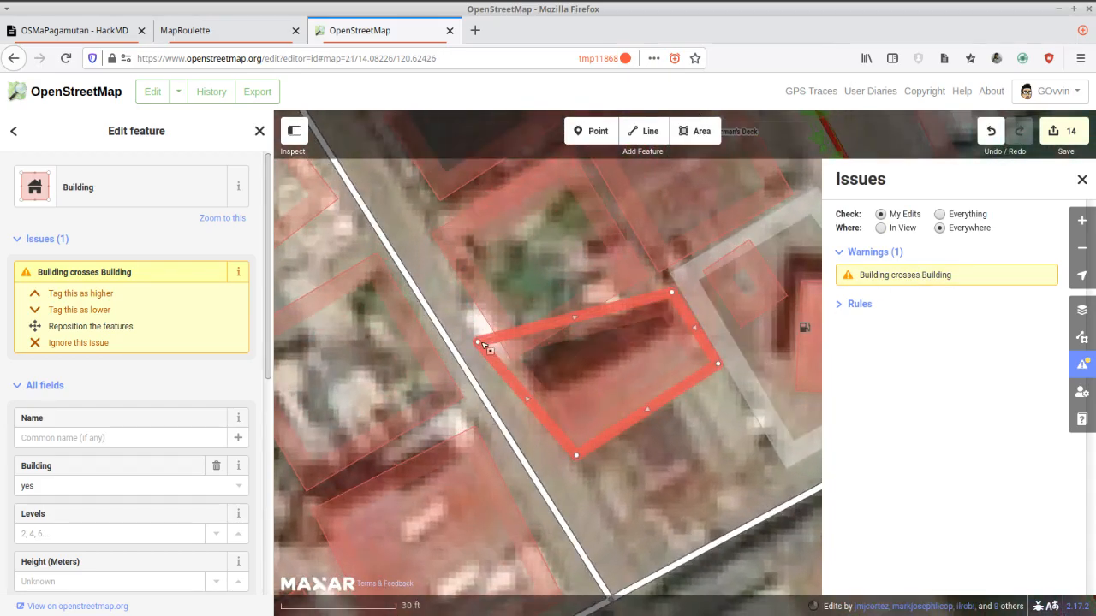
left_click_drag(477, 342, 527, 380)
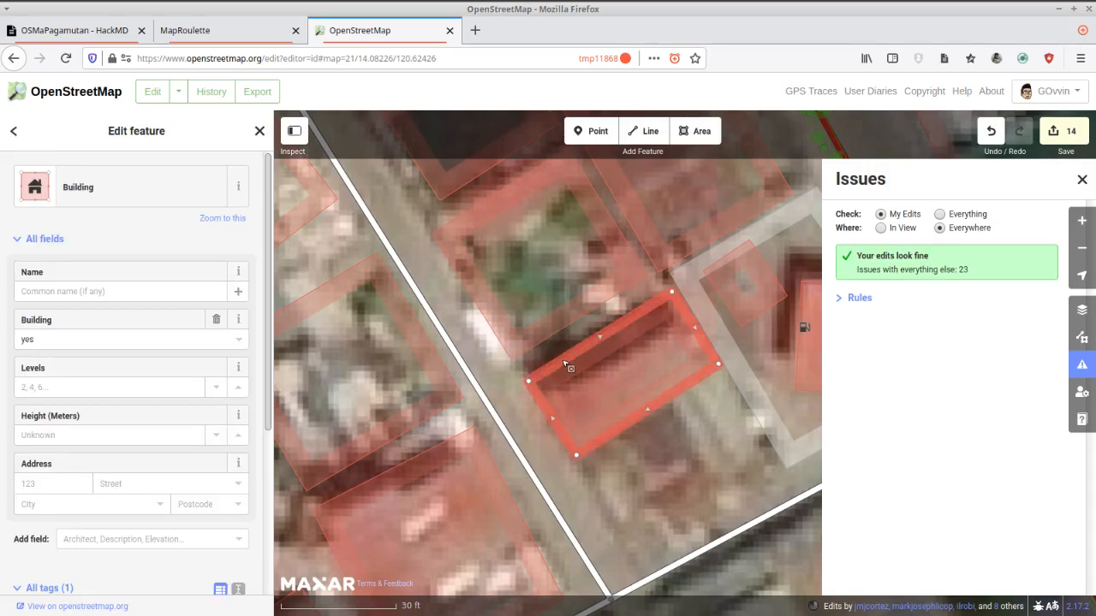
key("q")
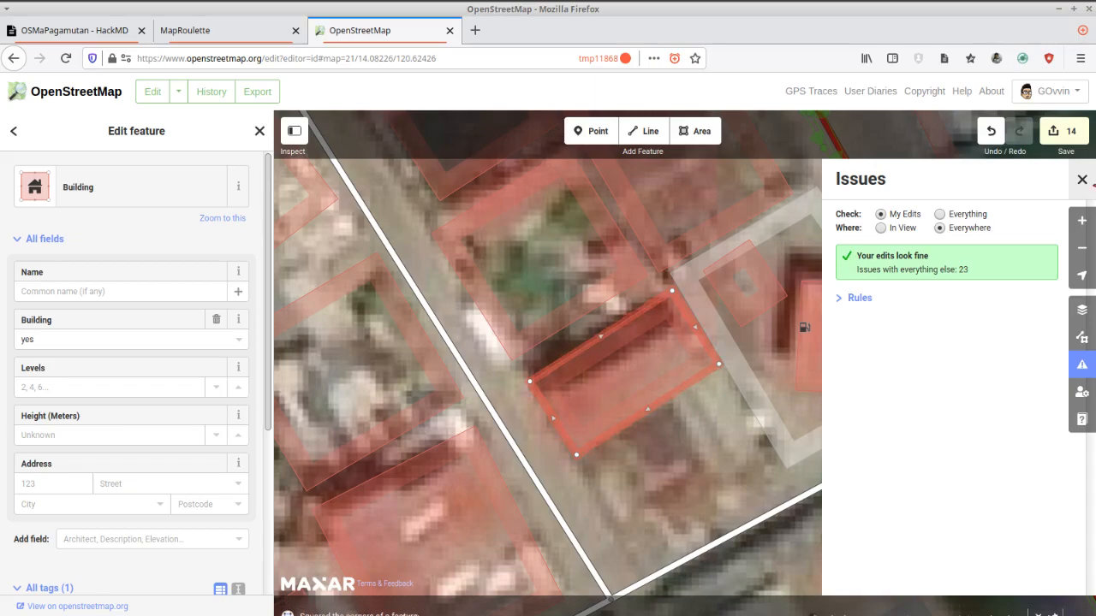
left_click(1082, 179)
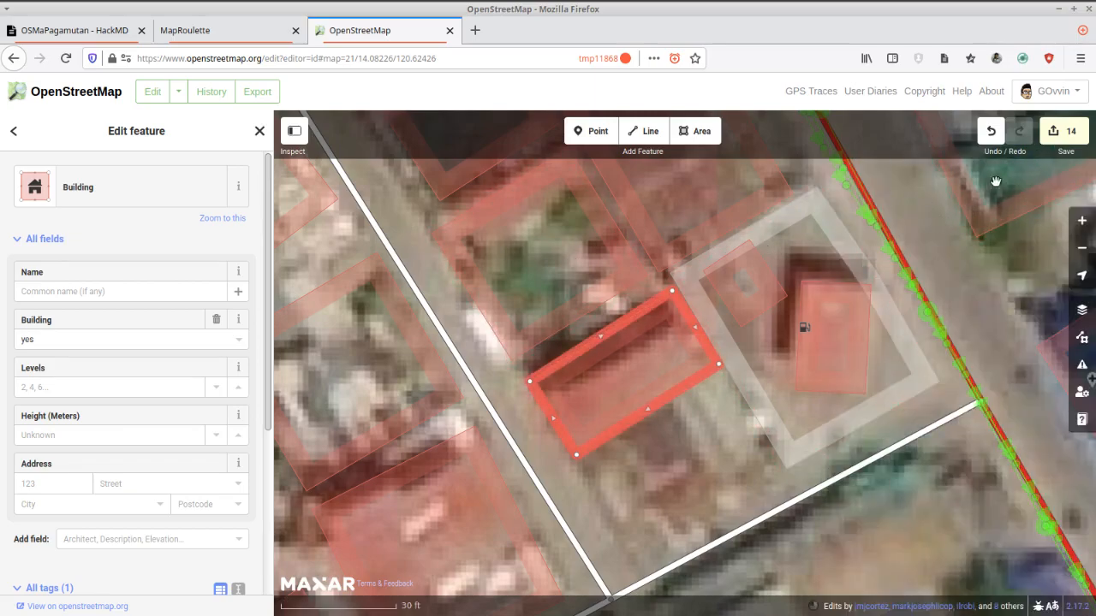
Start saving the edits and add the hashtag "#MapAgainstCovid19" at the end of the changeset comment.
left_click(1070, 138)
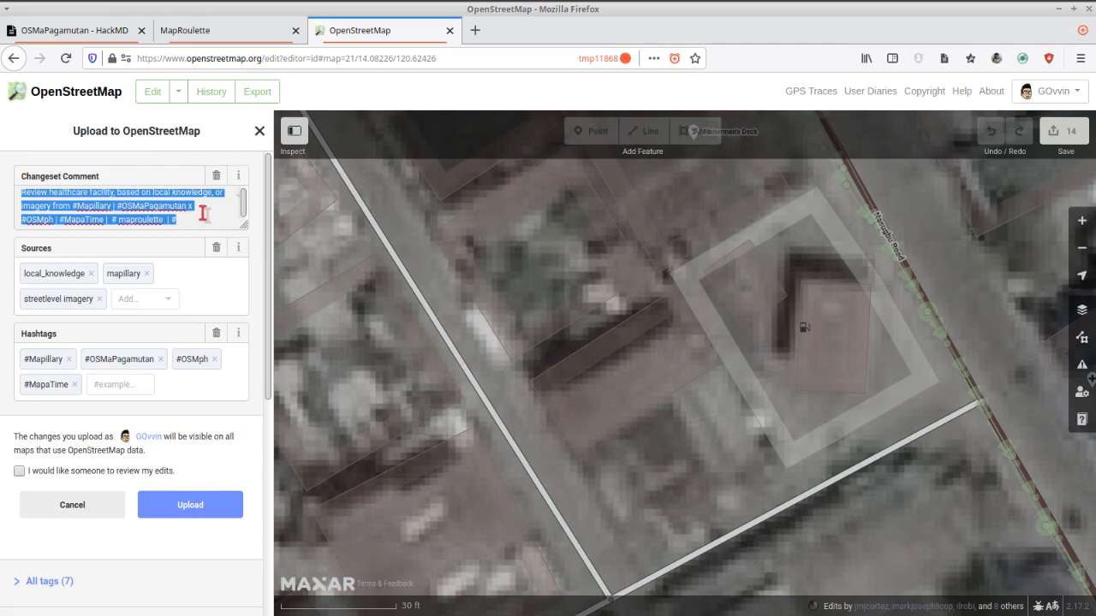
left_click_drag(244, 222, 245, 252)
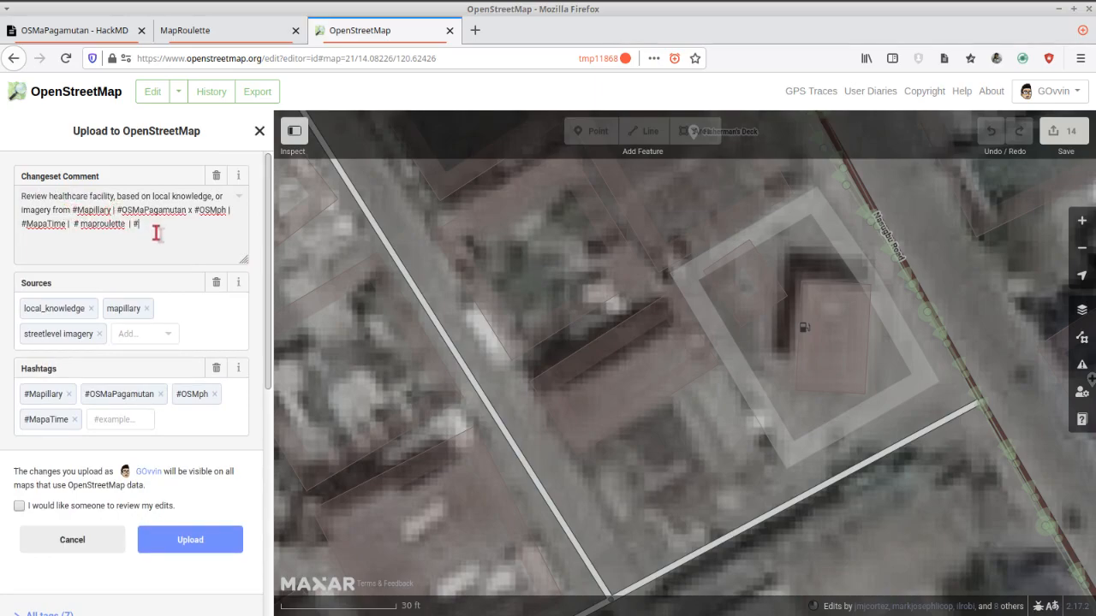
left_click(158, 228)
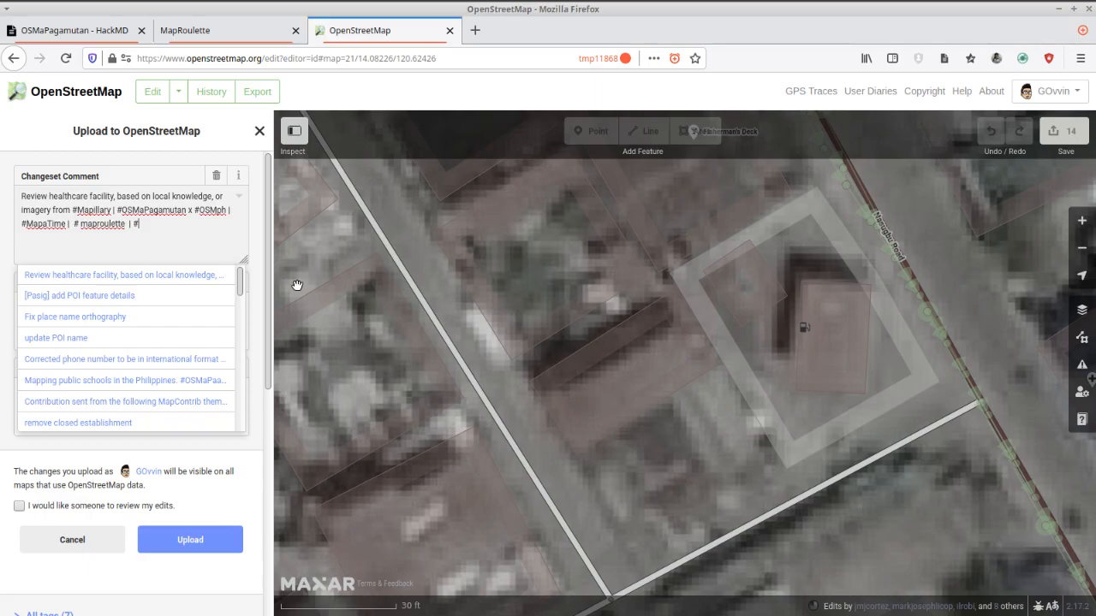
type("MapAgainstCovid19")
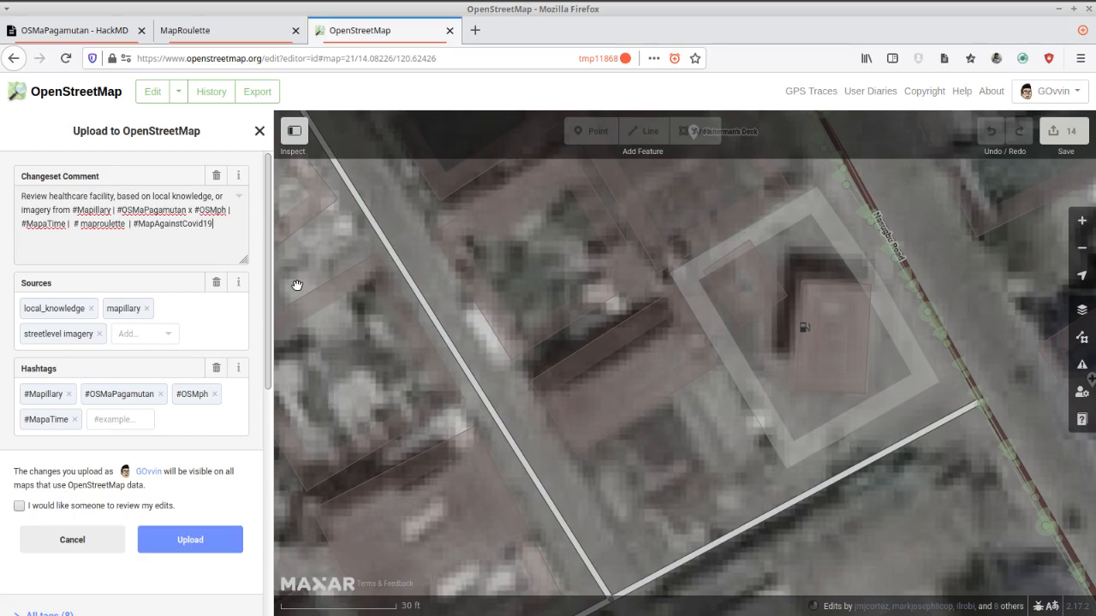
left_click(296, 285)
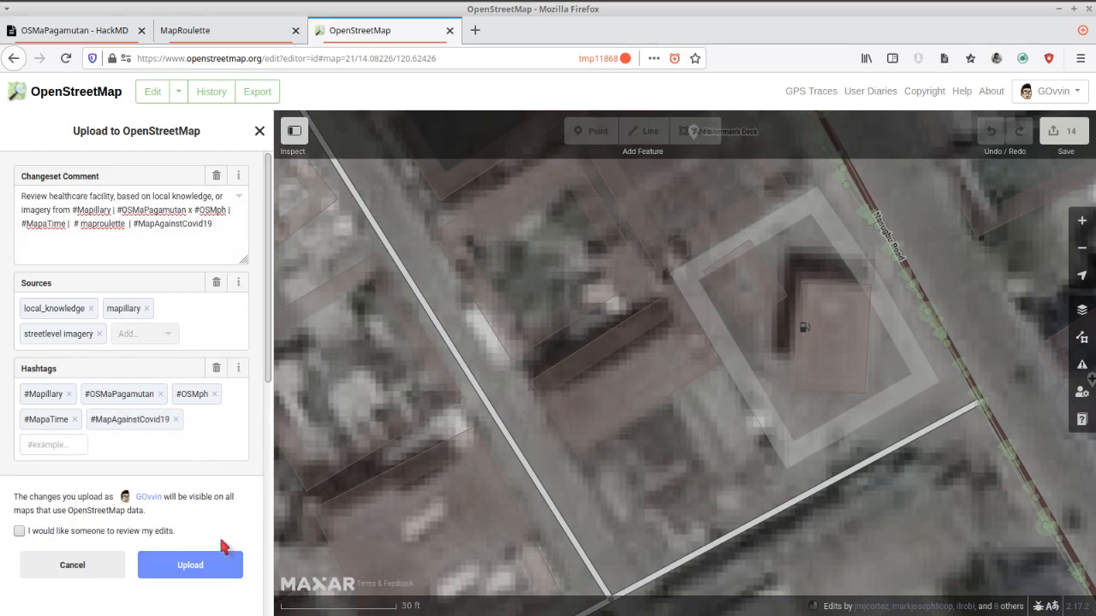
Switch to MapRoulette, mark the task as fixed and add the MR tag "nearby" in the confirmation.
left_click(205, 35)
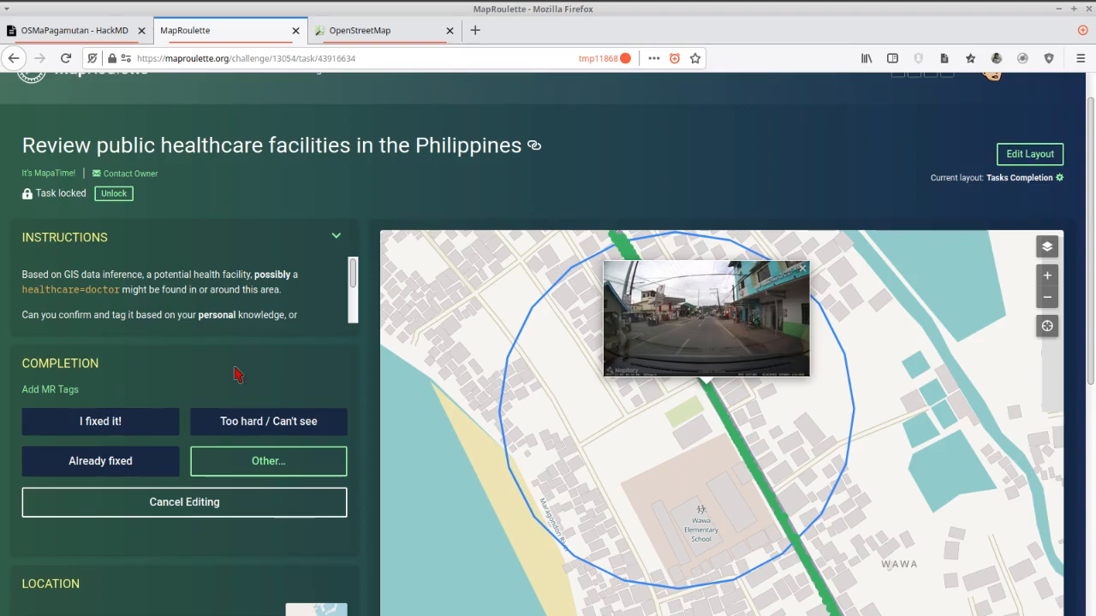
left_click(154, 425)
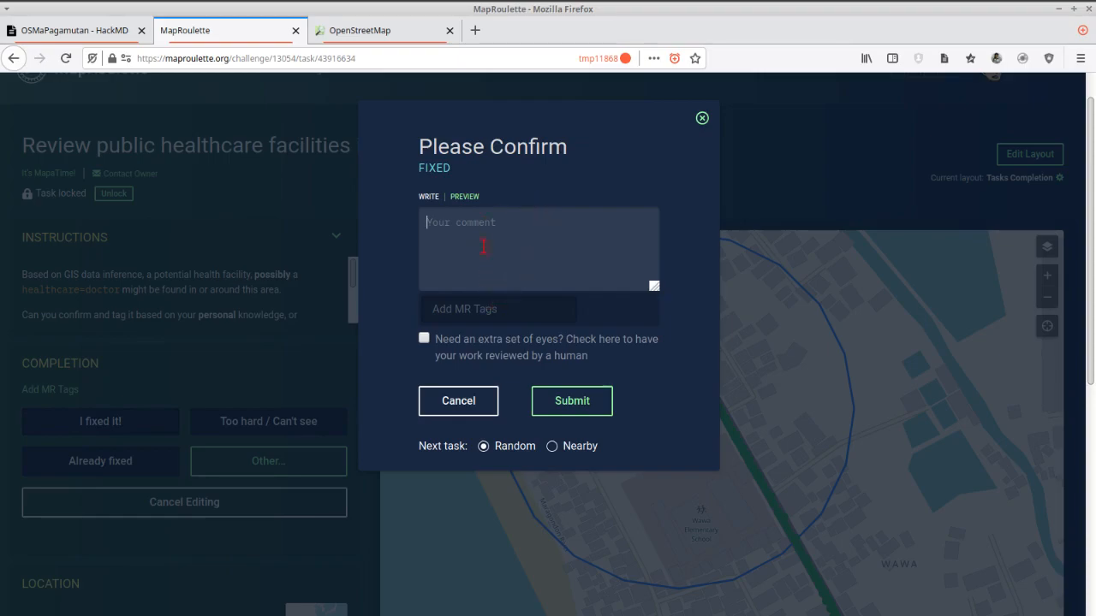
left_click(453, 312)
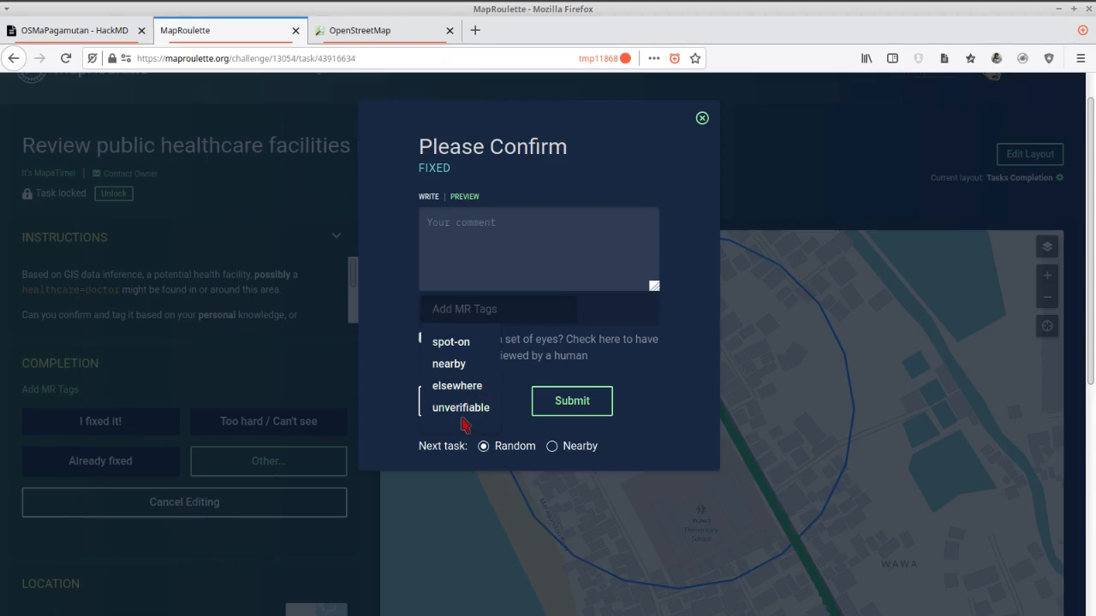
left_click(462, 365)
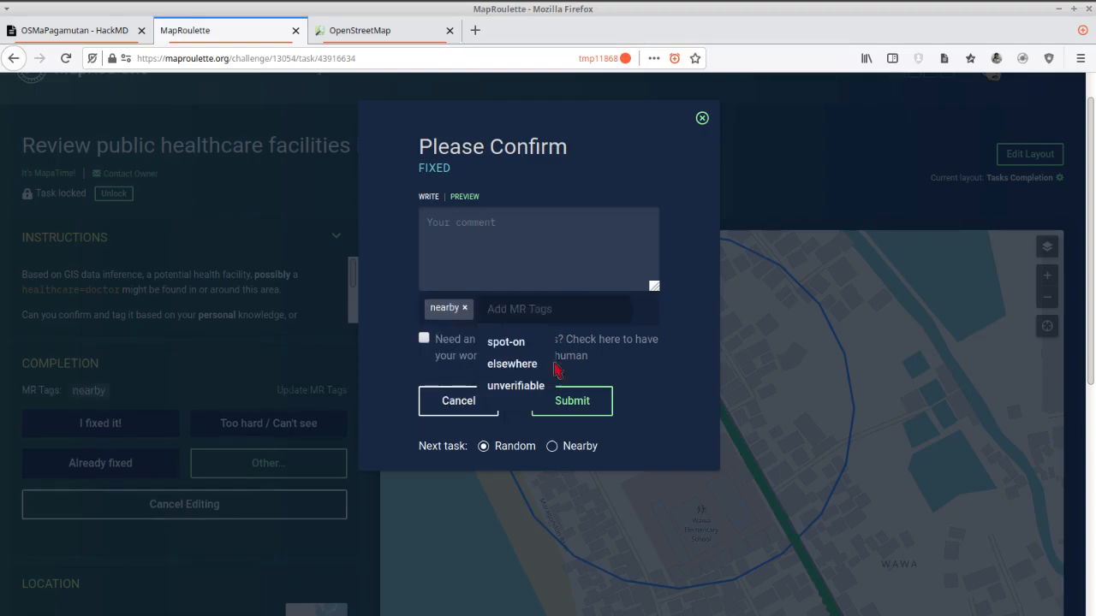
left_click(578, 255)
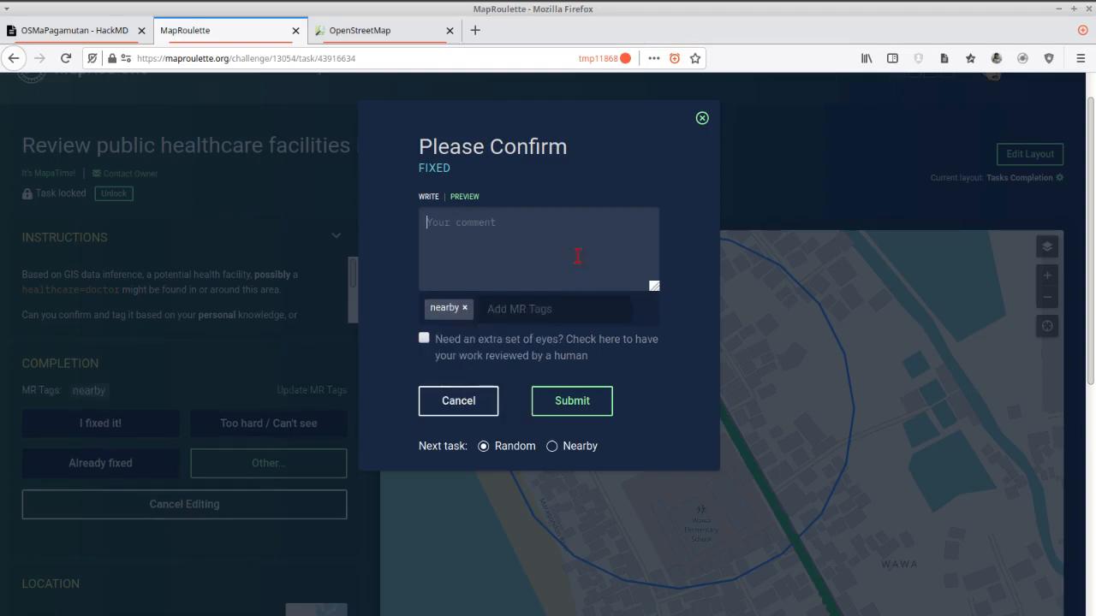
Try the Nearby option for the next task, set it back to Random and submit the fixed task.
left_click(553, 446)
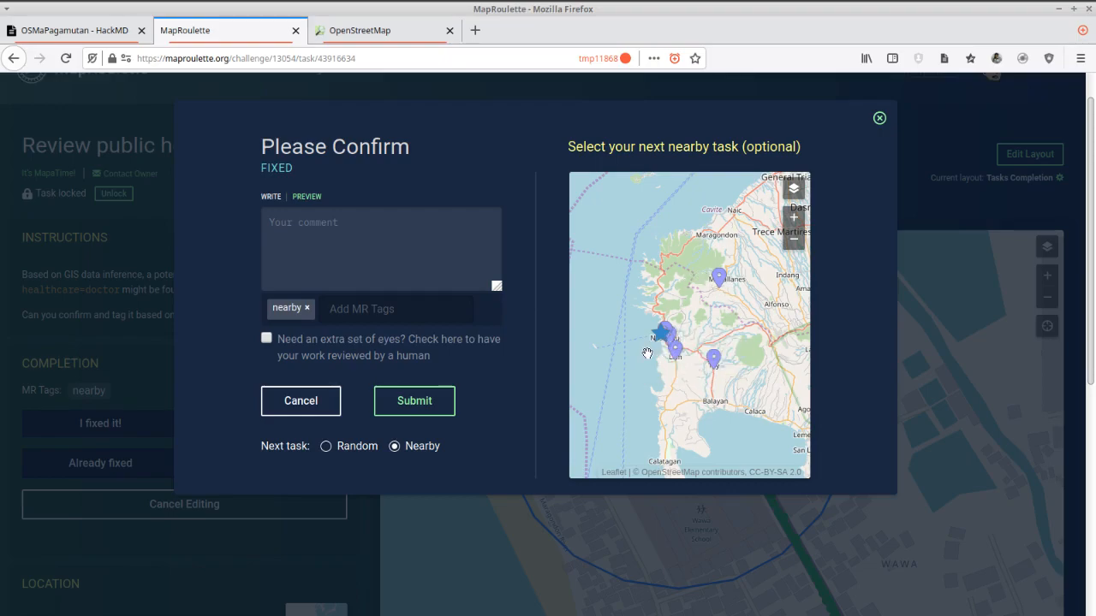
left_click(325, 446)
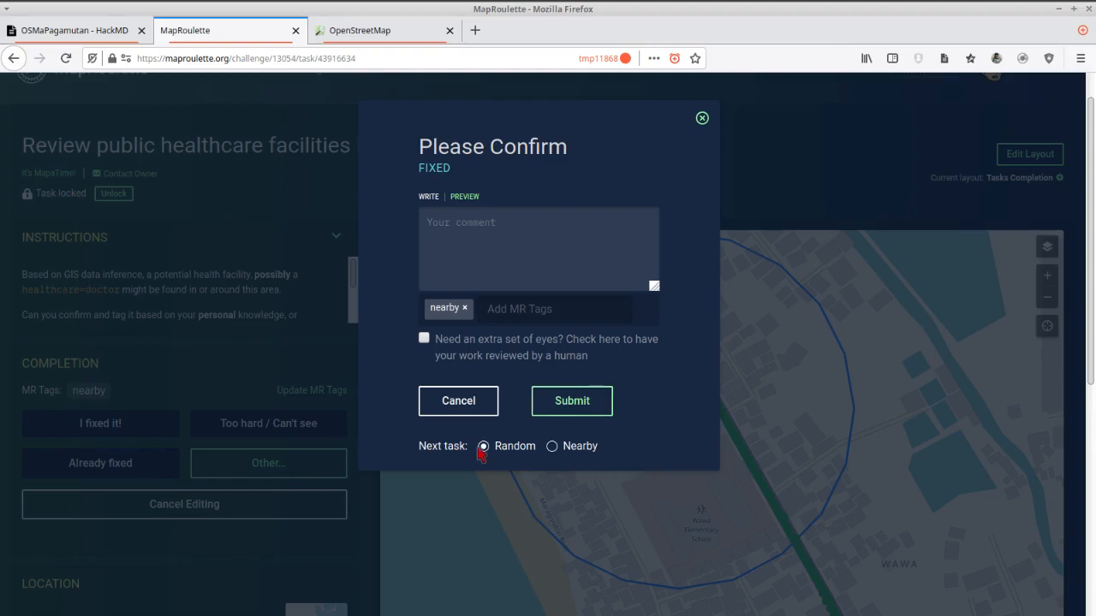
left_click(586, 401)
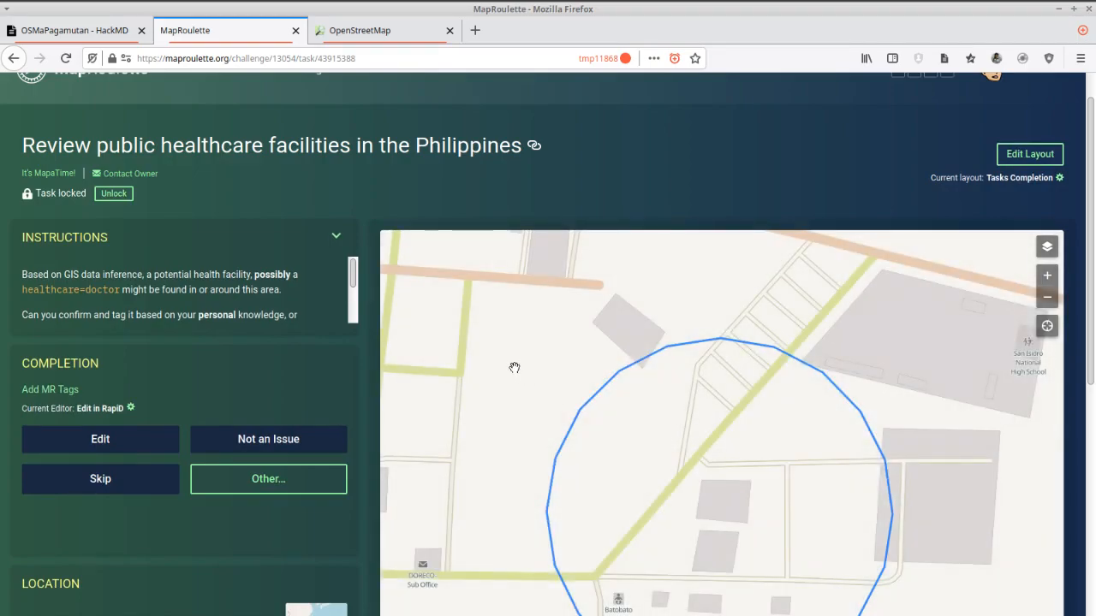
Examine the new task's map area, its location overview and the available map layers.
scroll(310, 533, "down", 3)
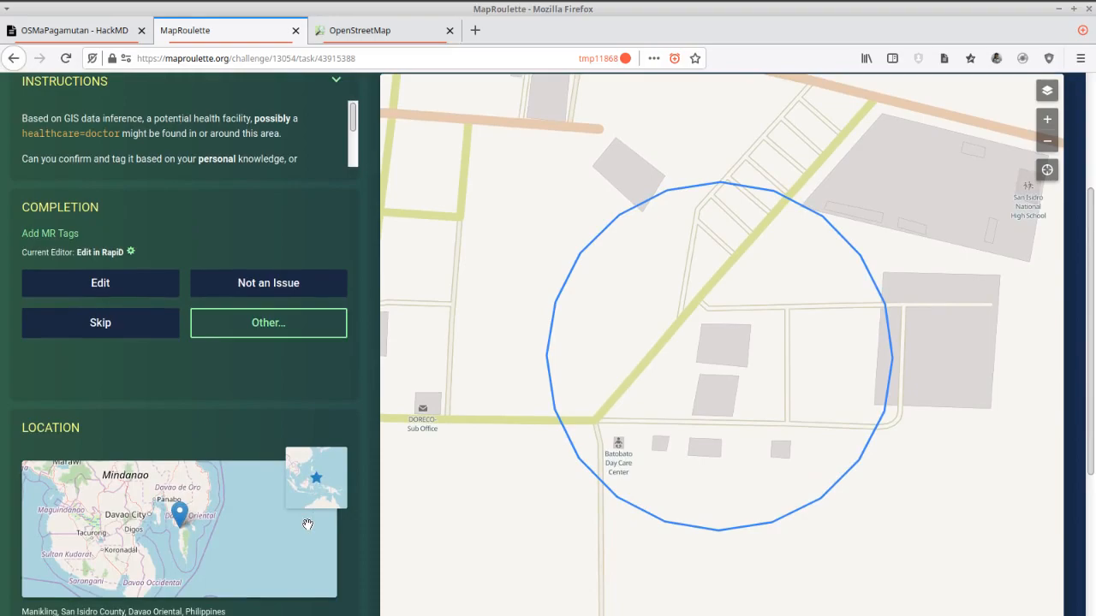
scroll(346, 571, "down", 1)
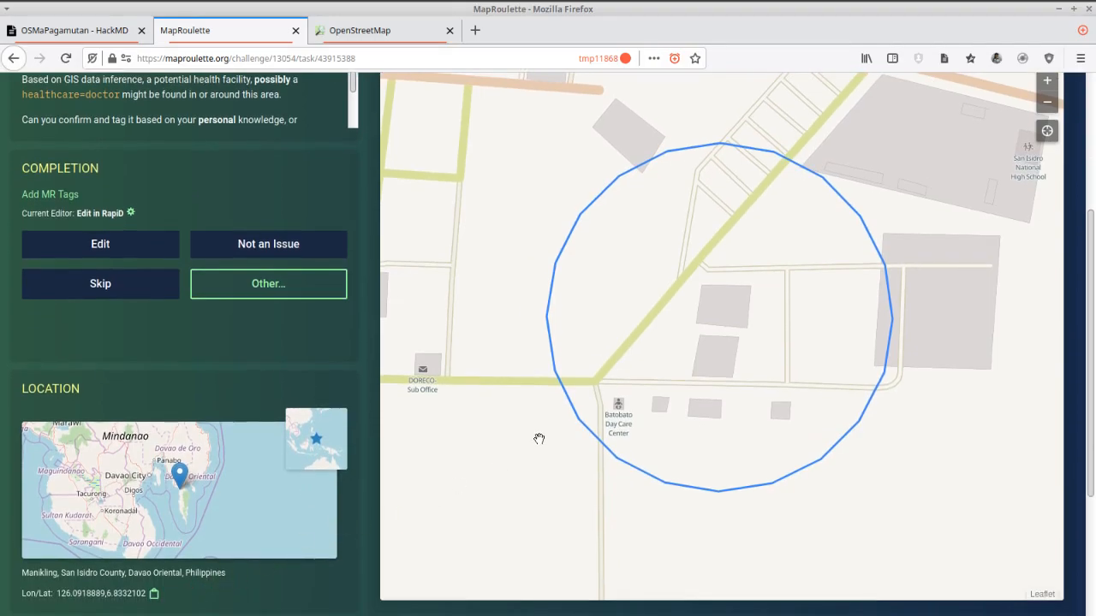
scroll(362, 406, "up", 3)
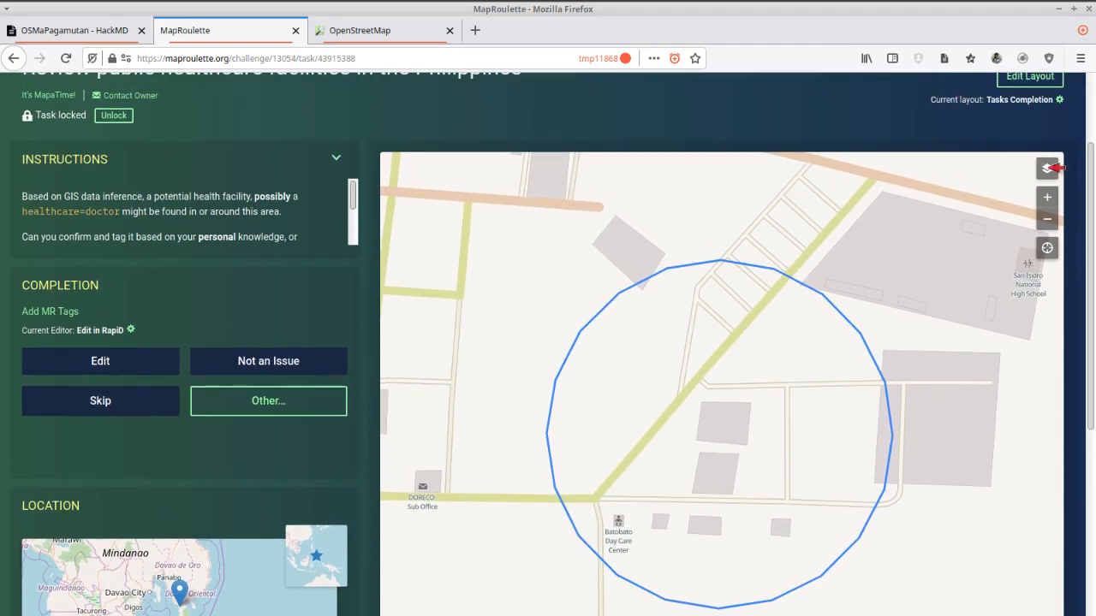
left_click(1048, 168)
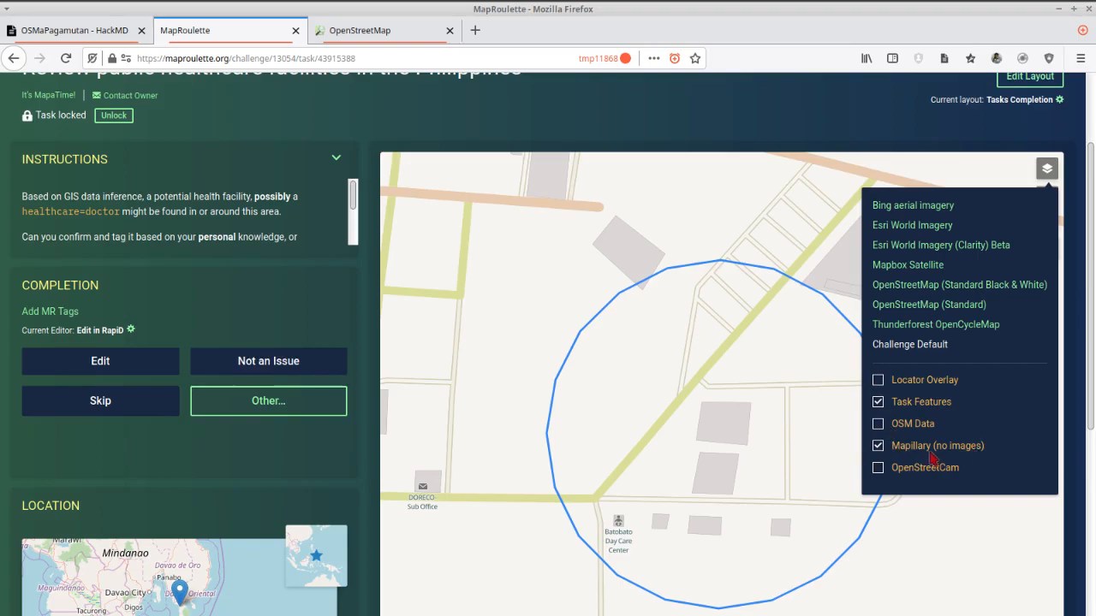
left_click(881, 122)
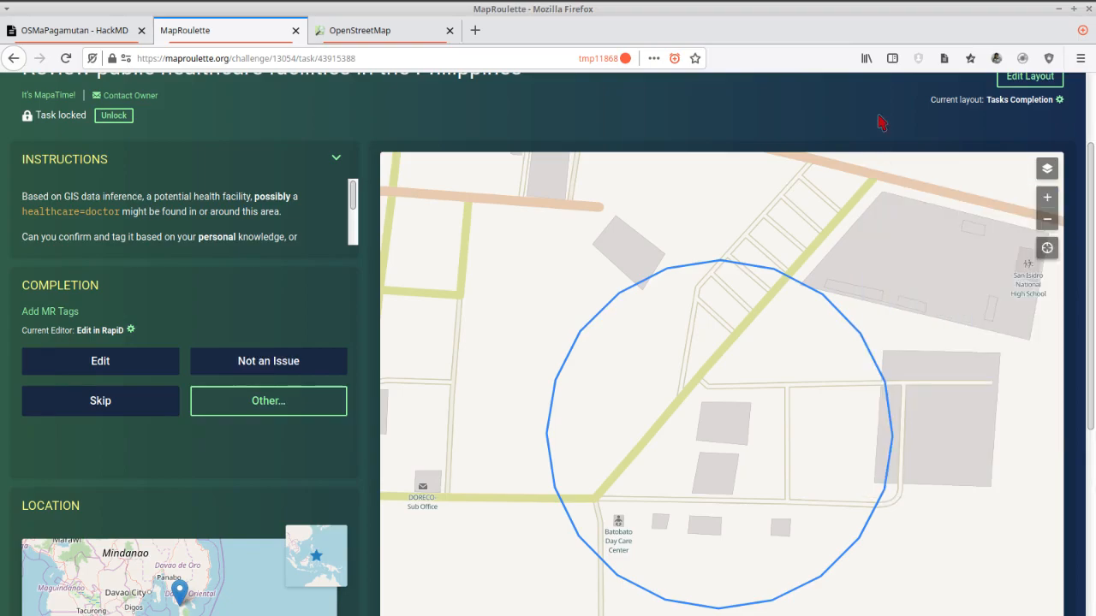
scroll(512, 120, "up", 2)
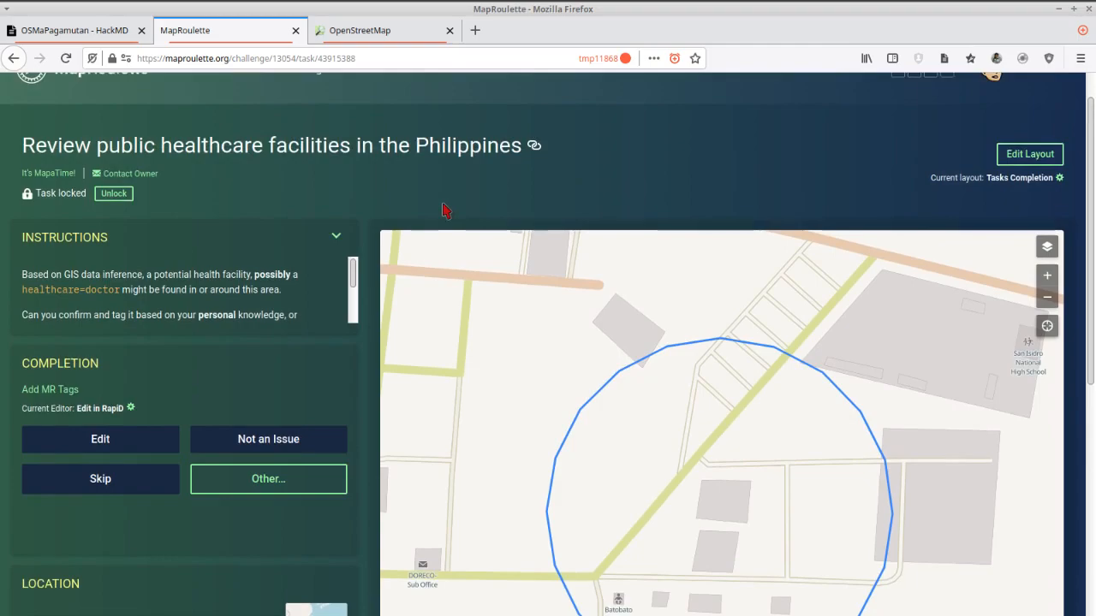
Open the challenge overview and choose the task just south of Shaw Boulevard in Mandaluyong, near Pleasant Hills Elementary School.
left_click(293, 145)
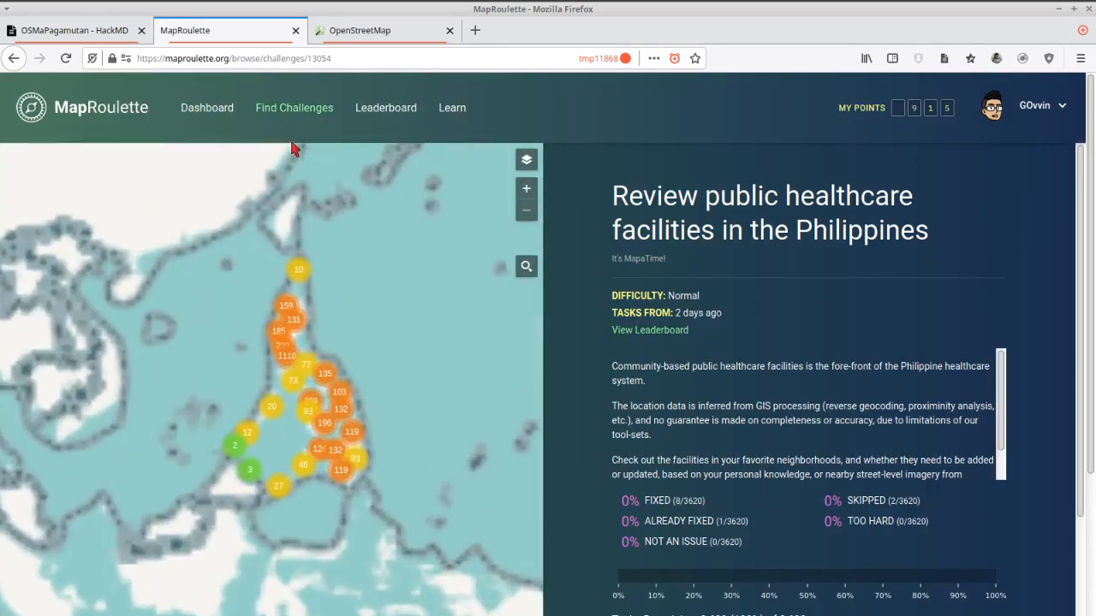
scroll(275, 369, "up", 3)
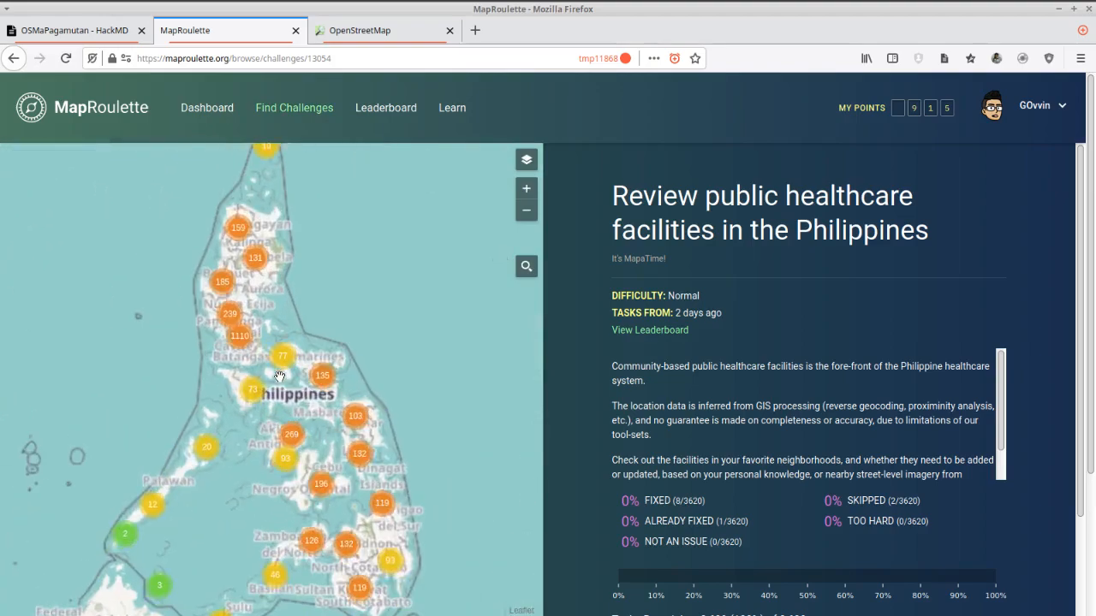
left_click_drag(199, 310, 326, 415)
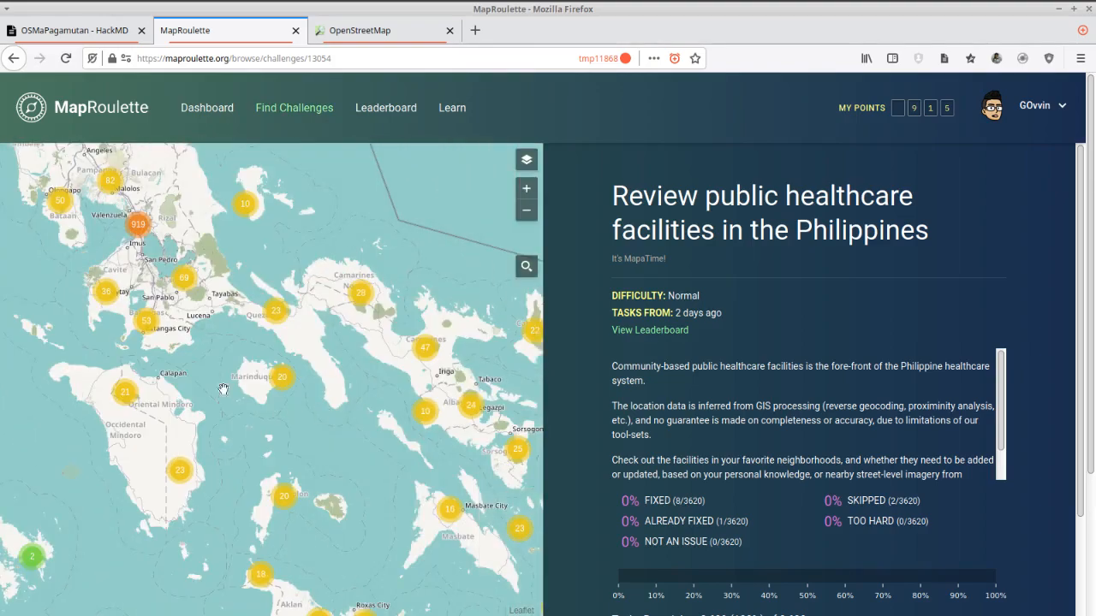
scroll(136, 229, "up", 2)
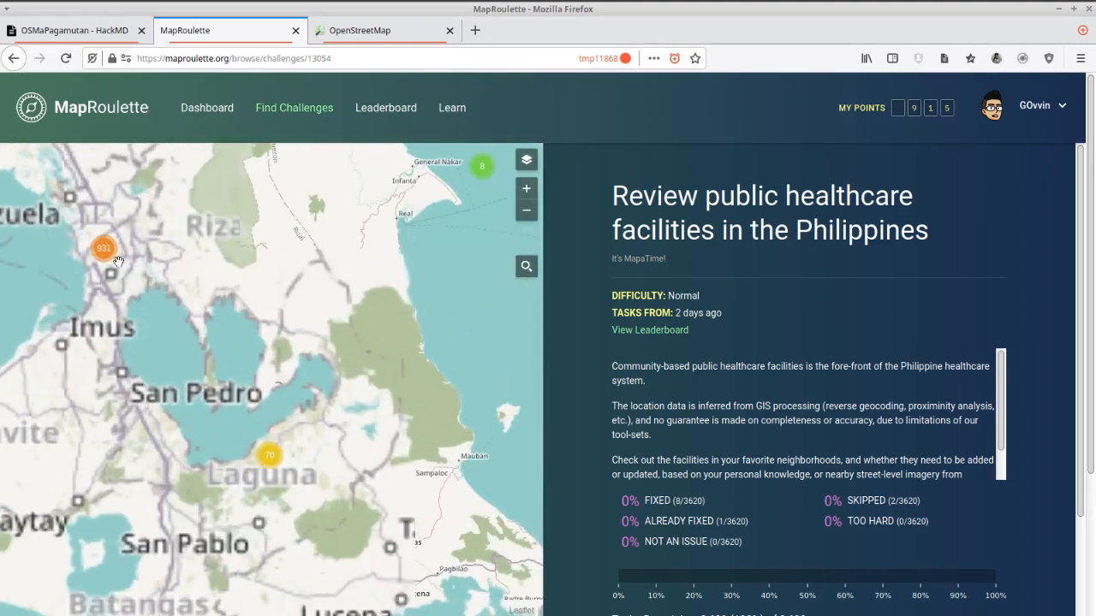
left_click_drag(181, 314, 325, 390)
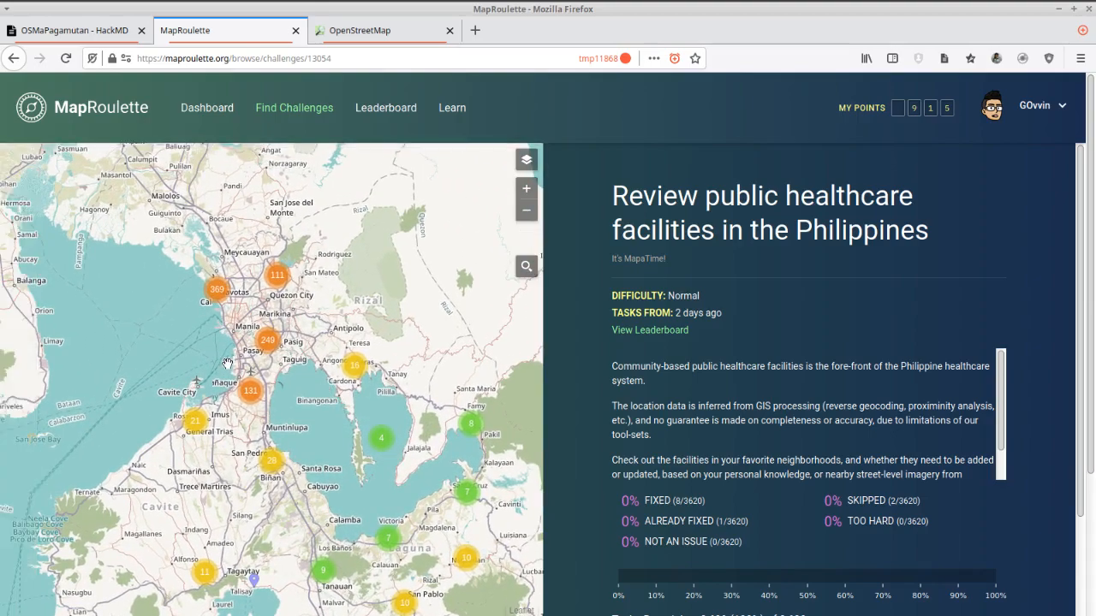
scroll(227, 361, "up", 2)
left_click_drag(208, 323, 118, 360)
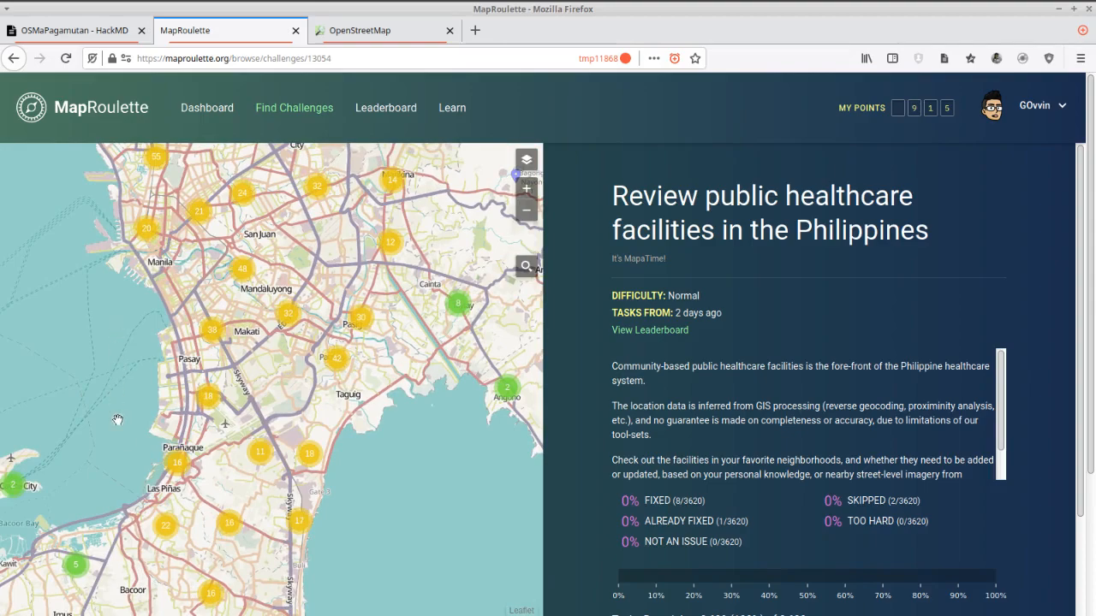
left_click(289, 317)
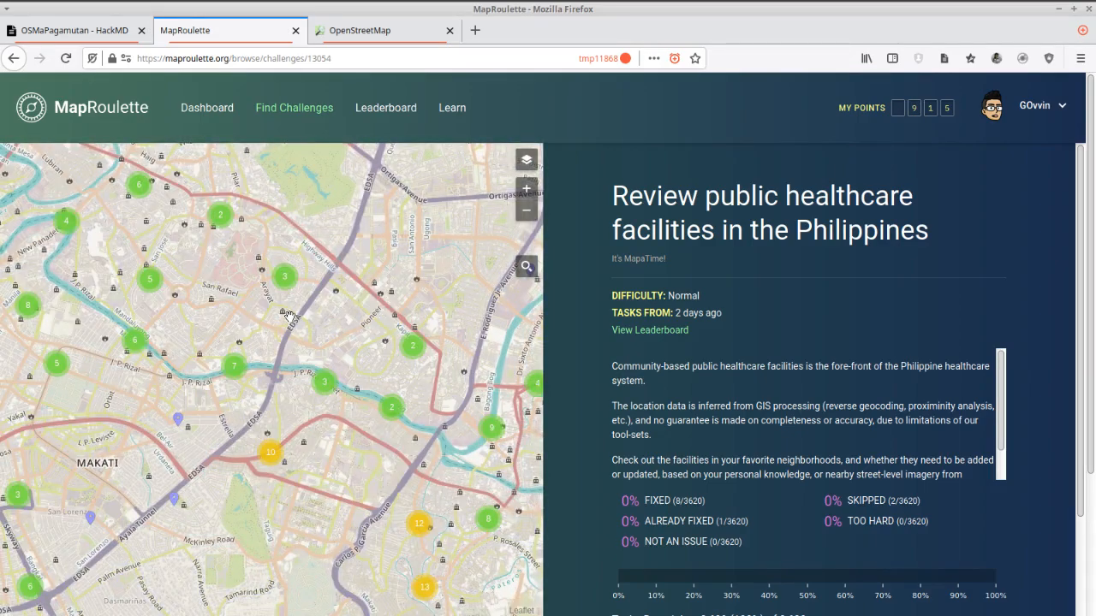
left_click(225, 217)
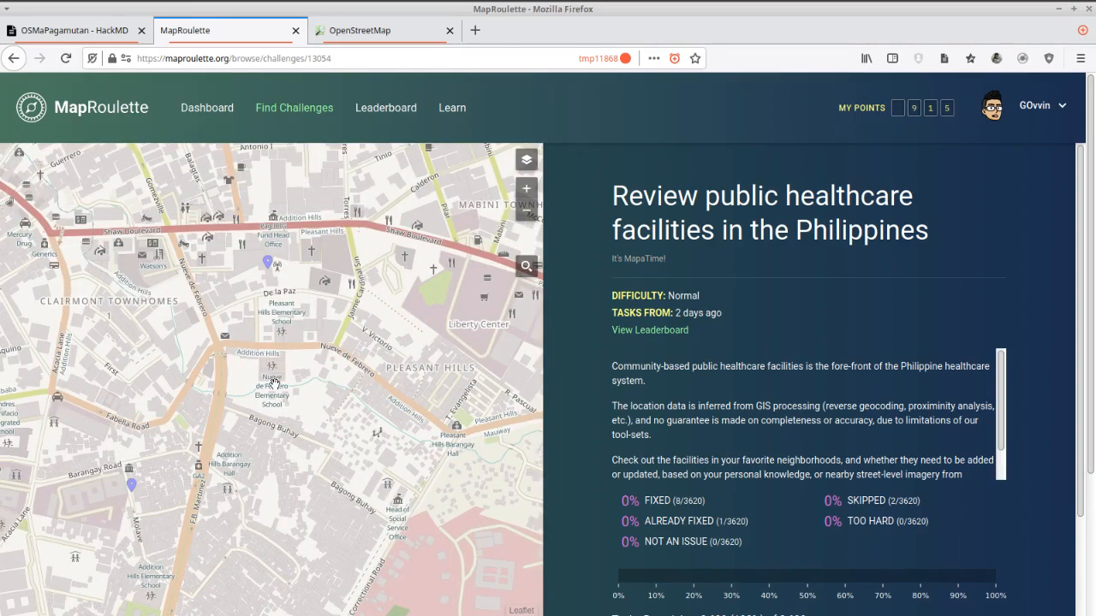
left_click_drag(274, 382, 332, 346)
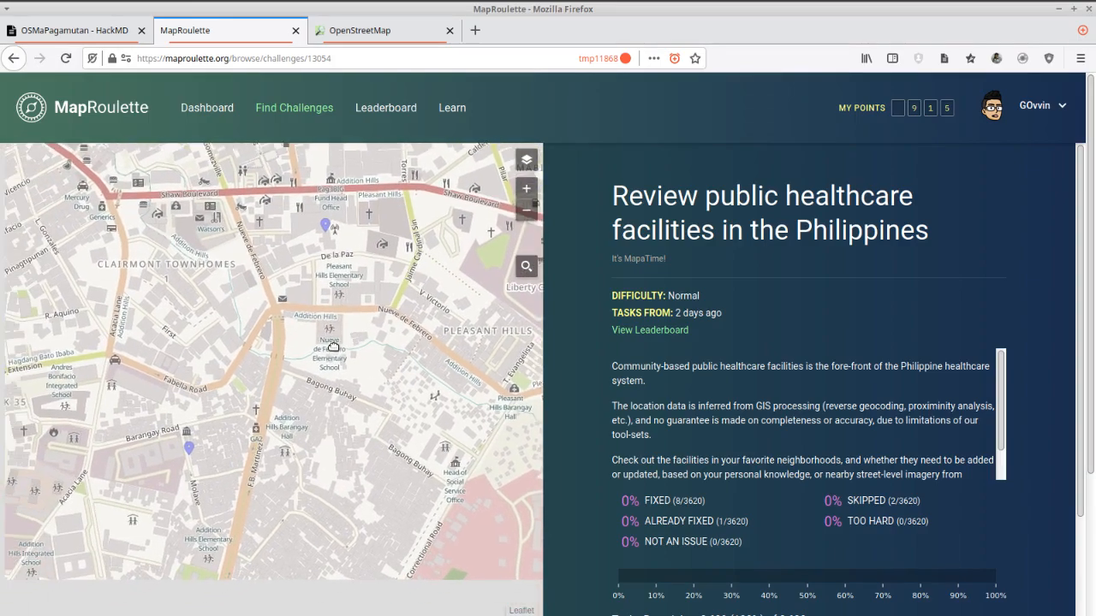
left_click(325, 222)
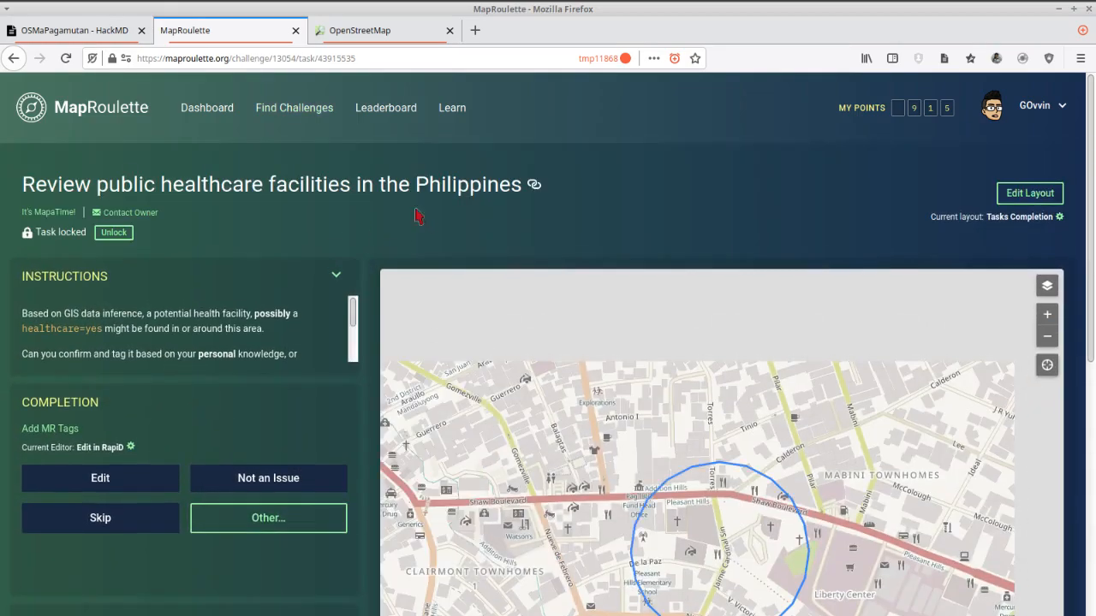
View the Mandaluyong task area with its Mapillary coverage, then switch to the OSMaPagamutan slides in HackMD.
scroll(374, 215, "down", 2)
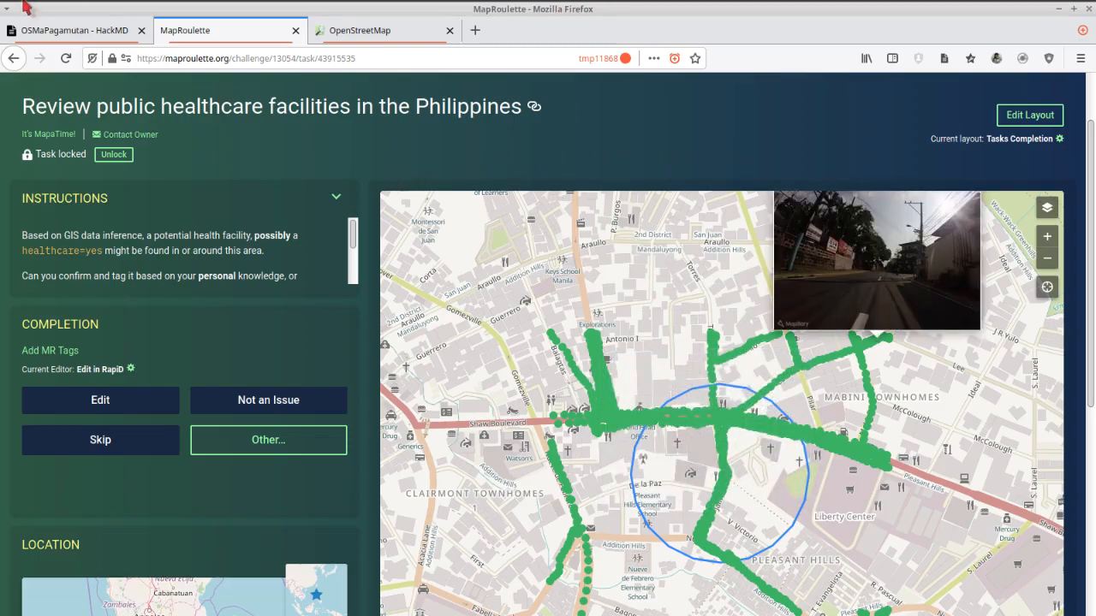
left_click(51, 30)
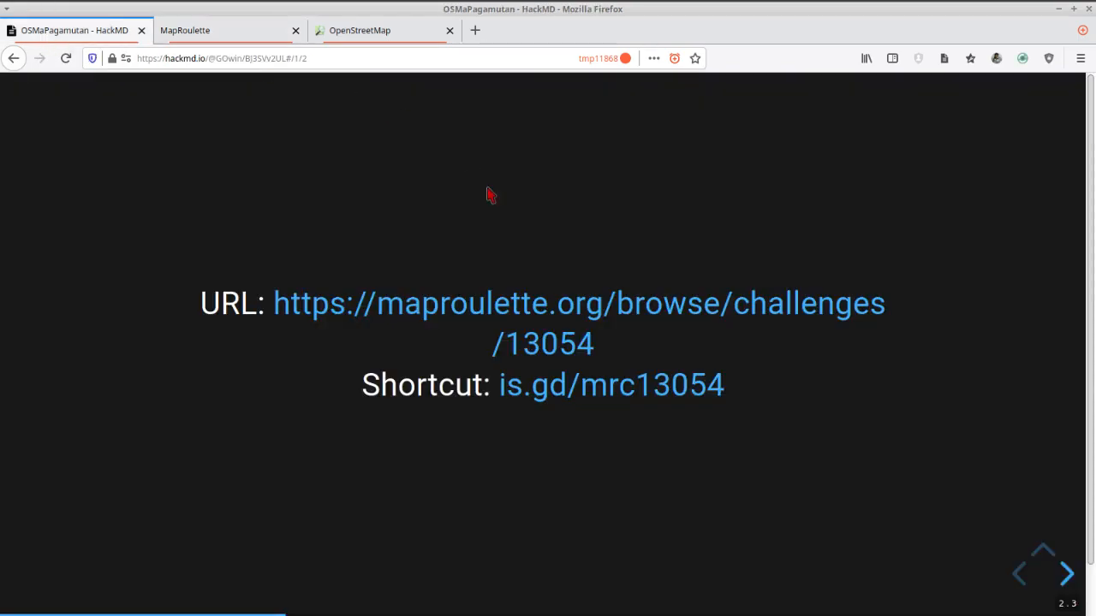